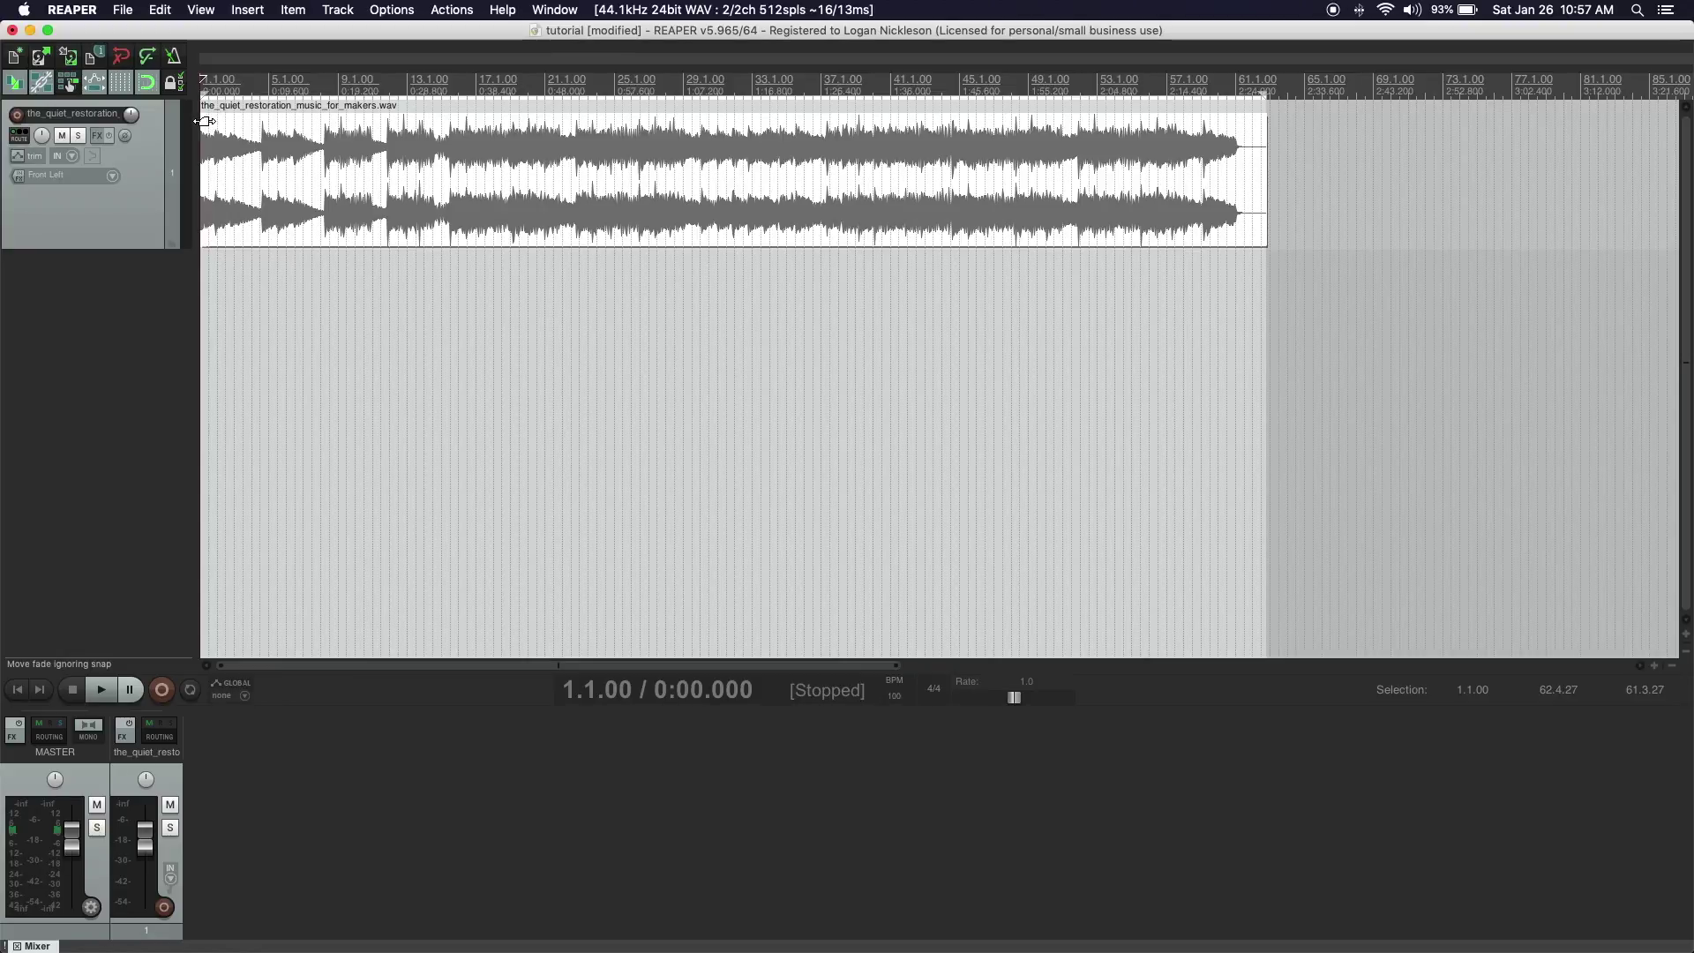
drag(205, 121, 250, 124)
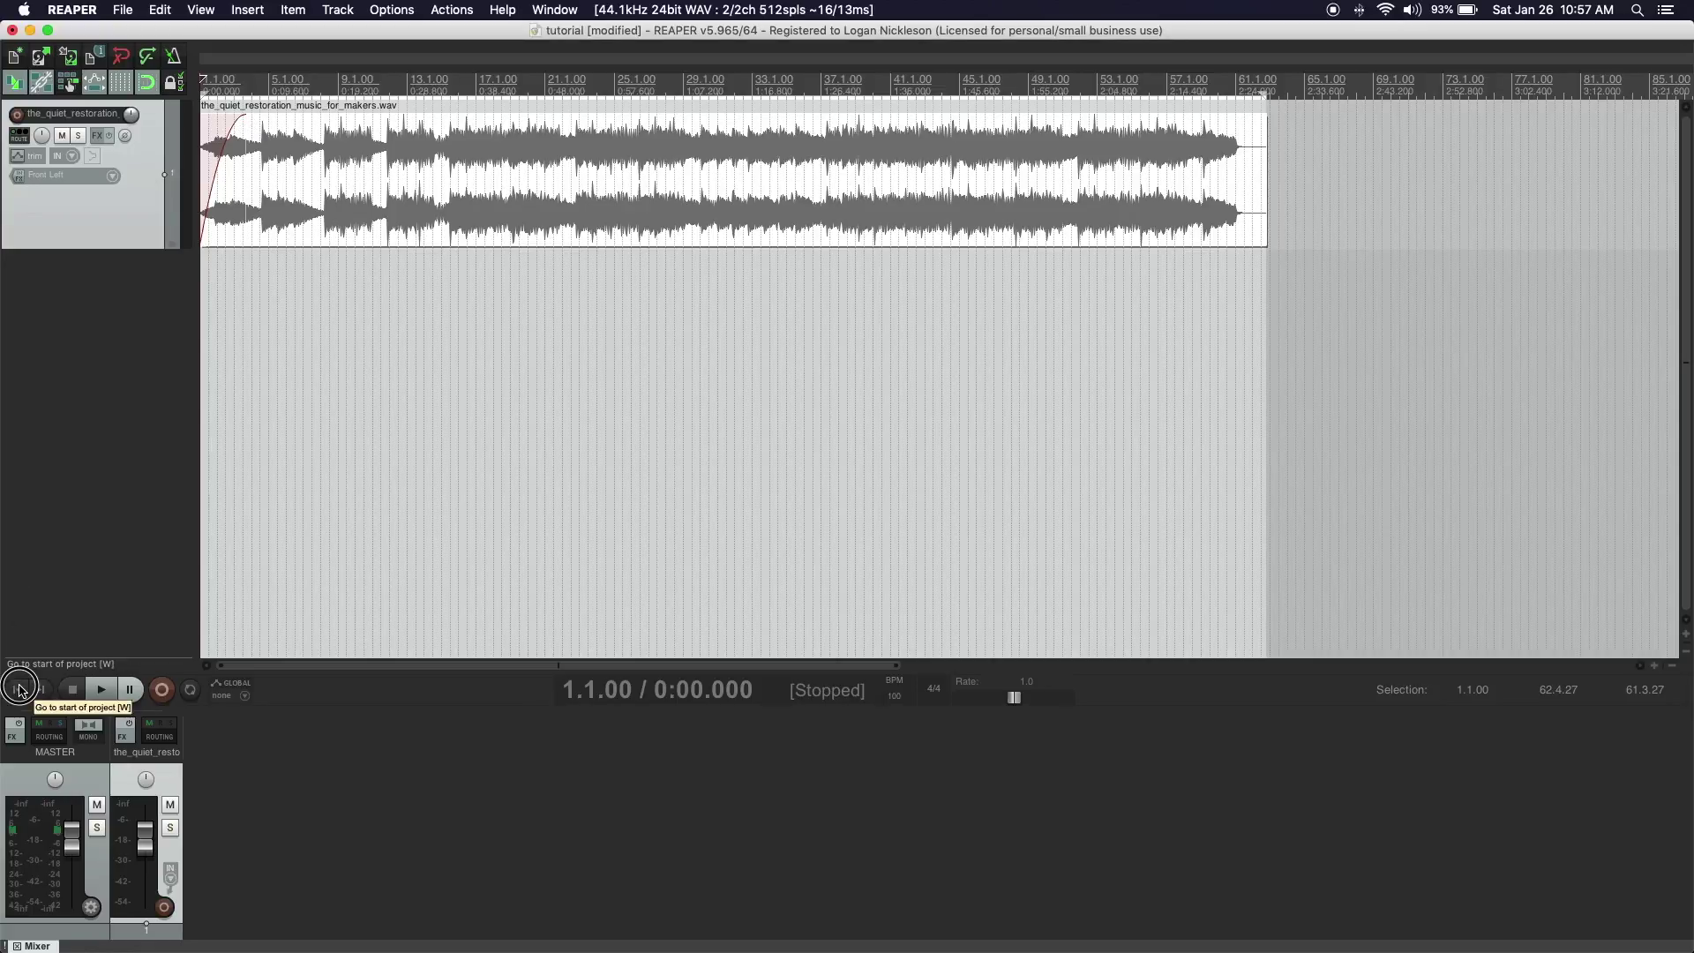
key(space)
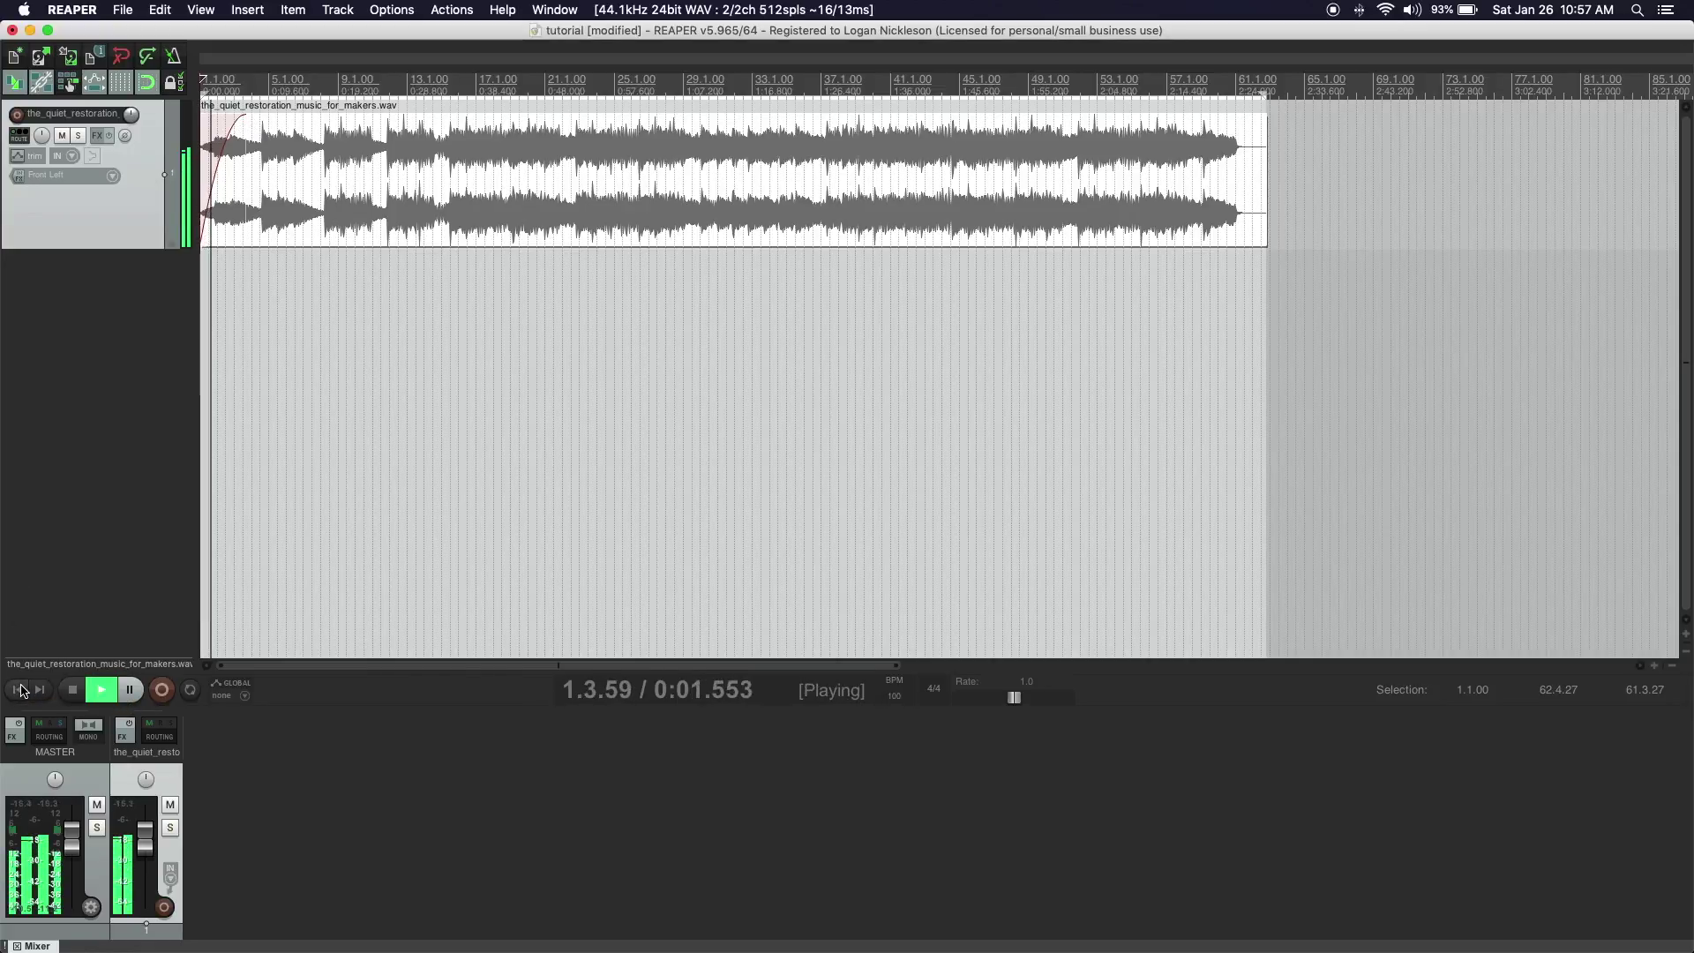
key(space)
drag(241, 121, 177, 131)
key(space)
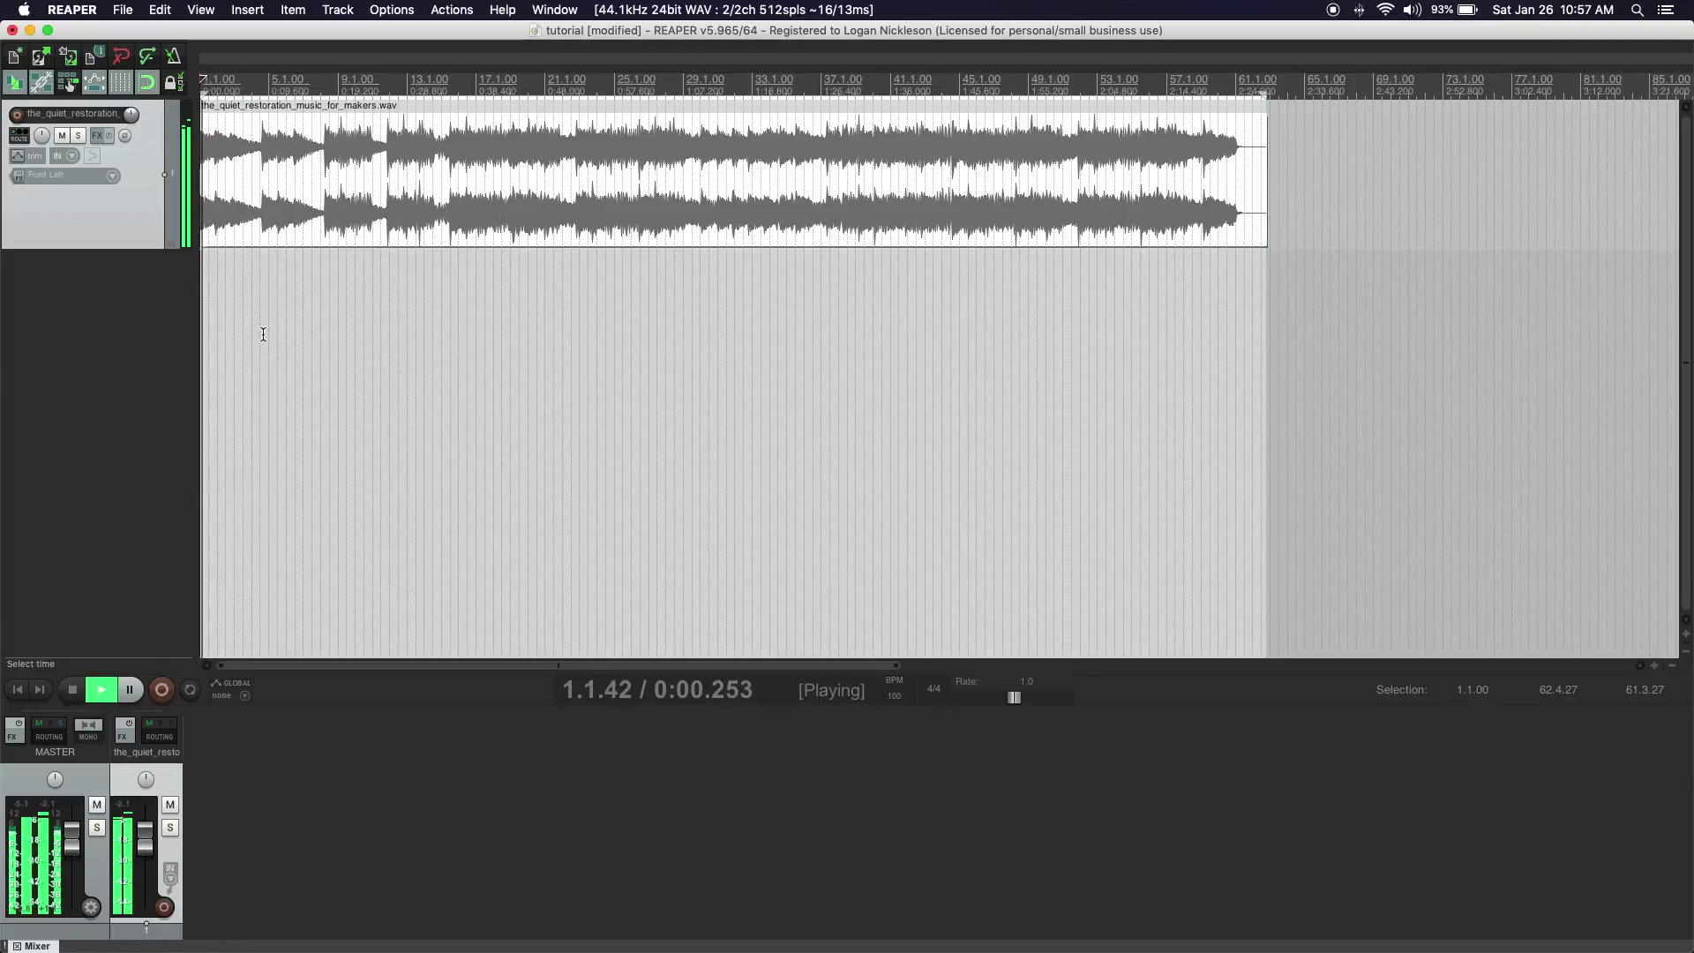
key(space)
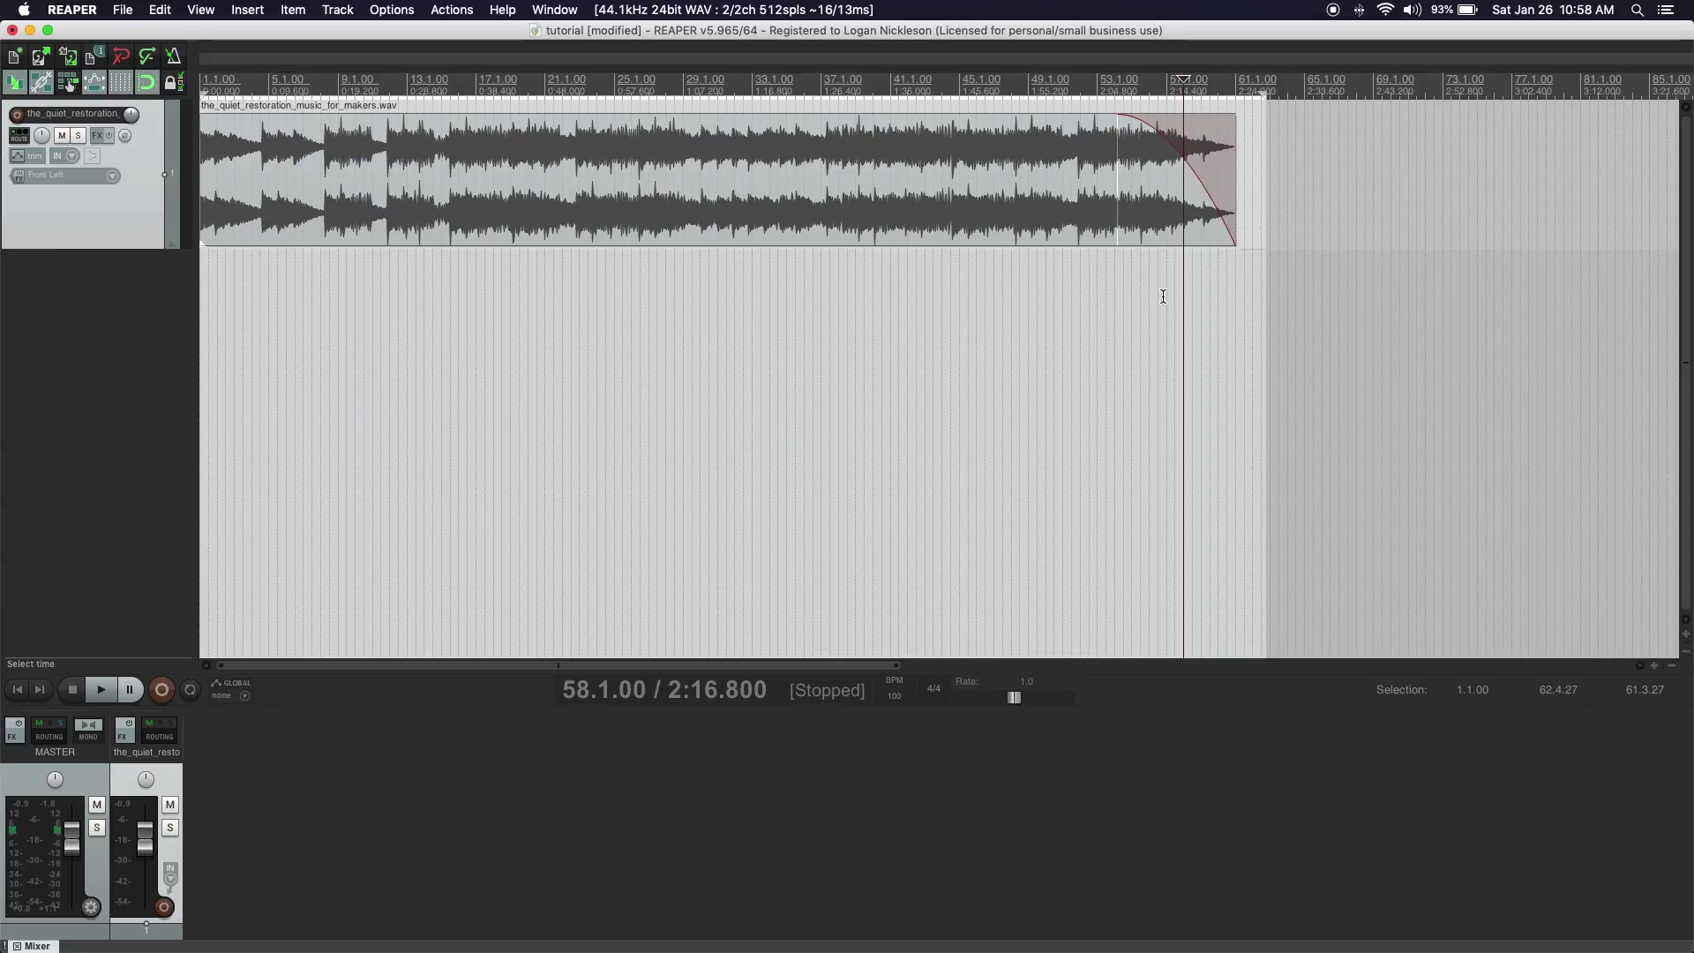
Start playing the song.
key(space)
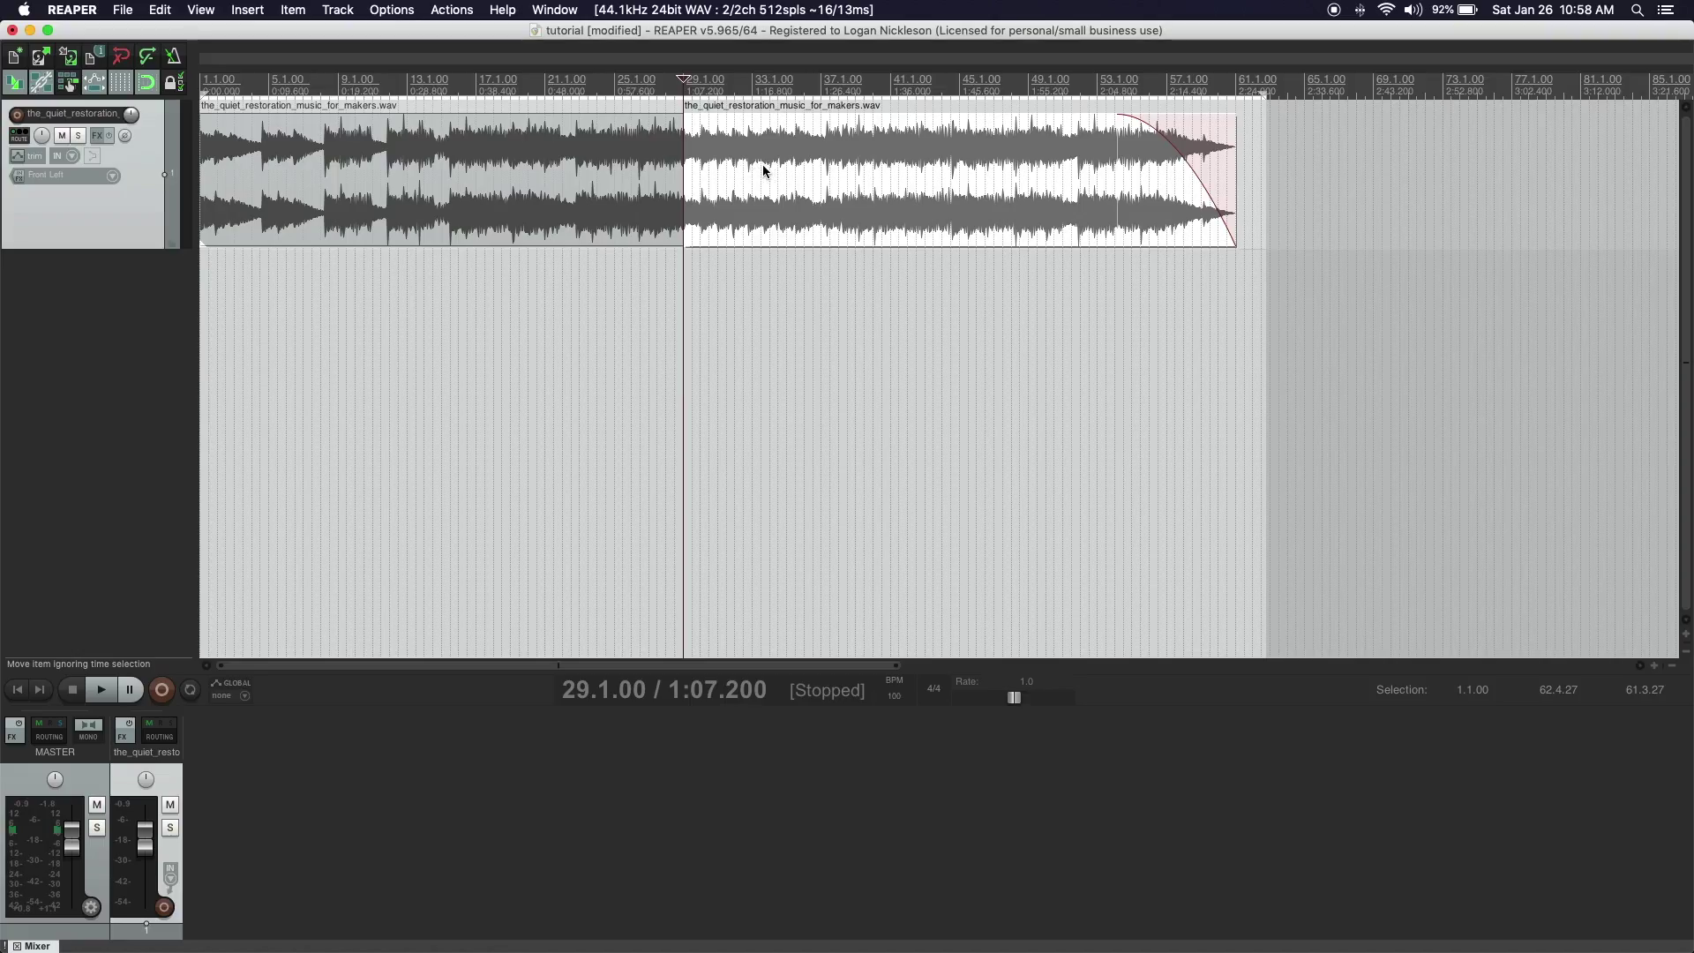
Split the song near bar 26.3, delete the leftover strip, and slide the second part two bars earlier.
click(644, 154)
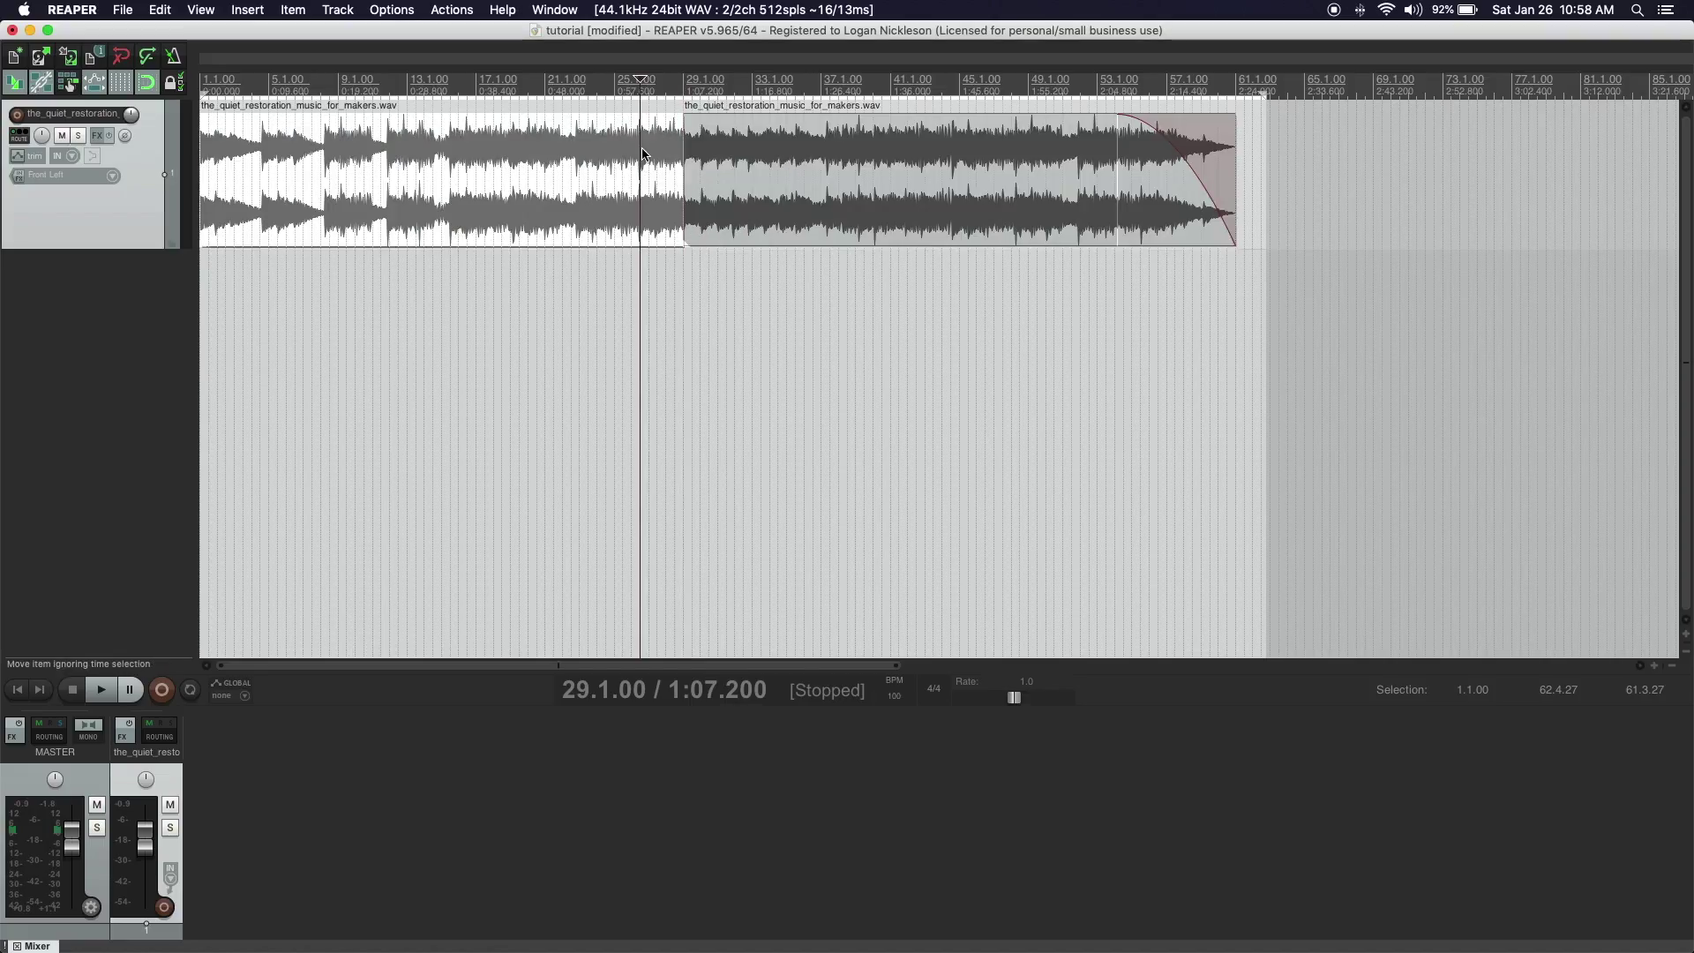
key(s)
key(Delete)
drag(718, 167, 650, 177)
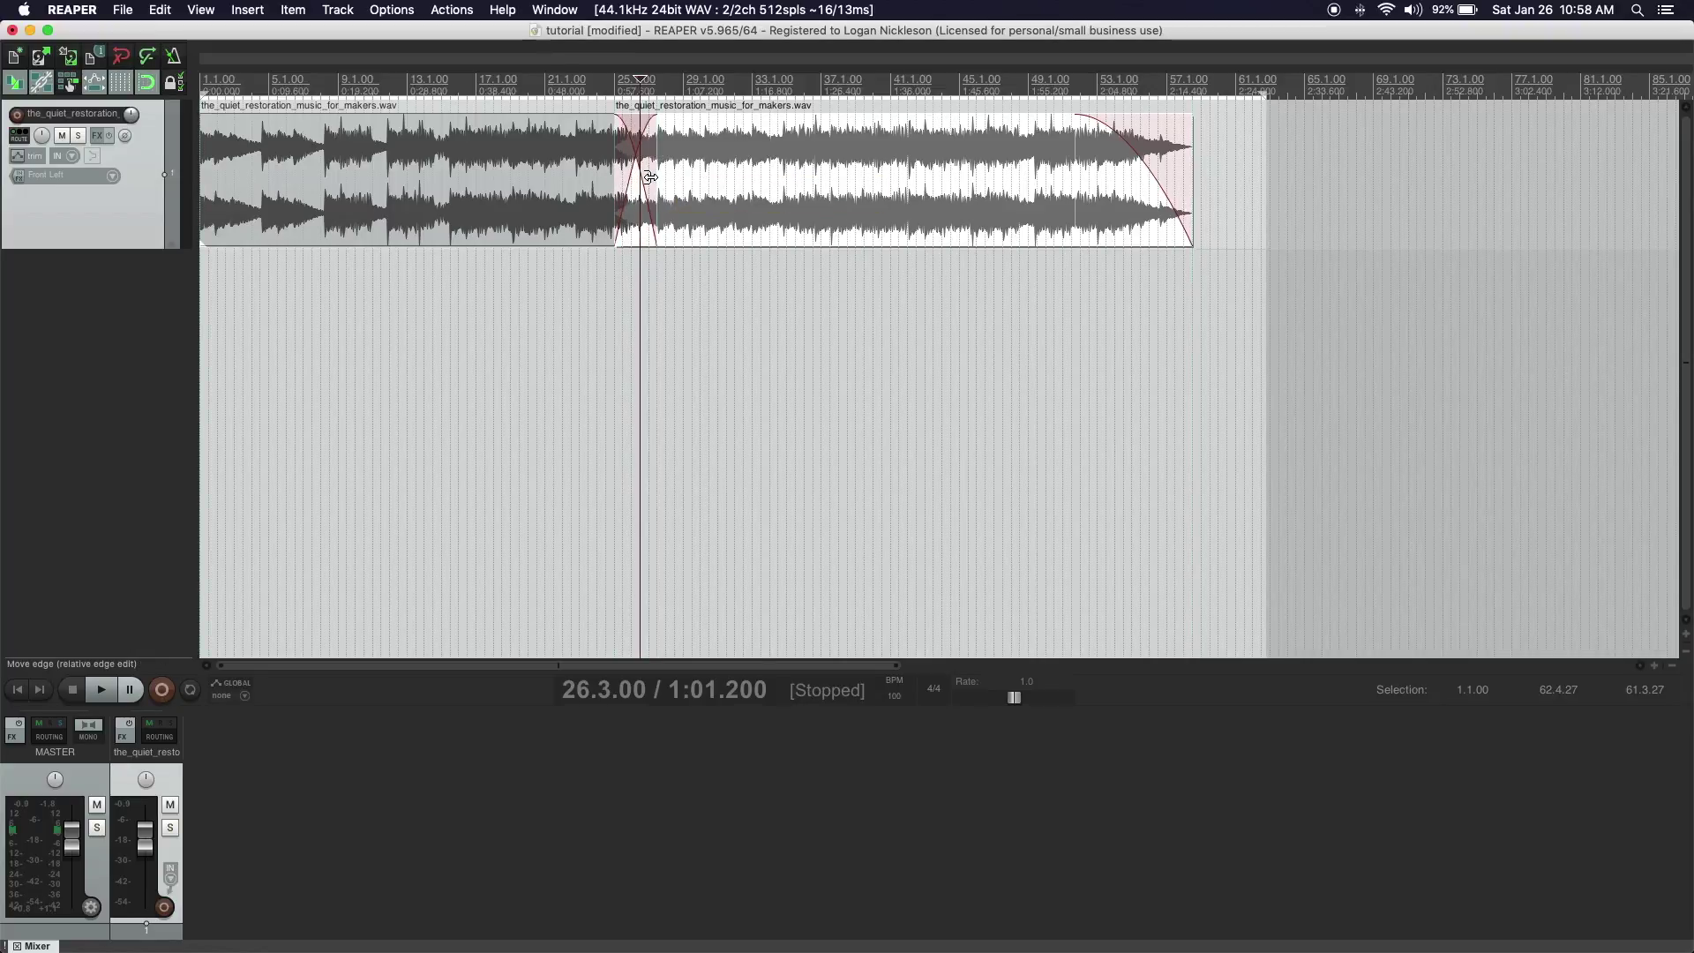
click(598, 279)
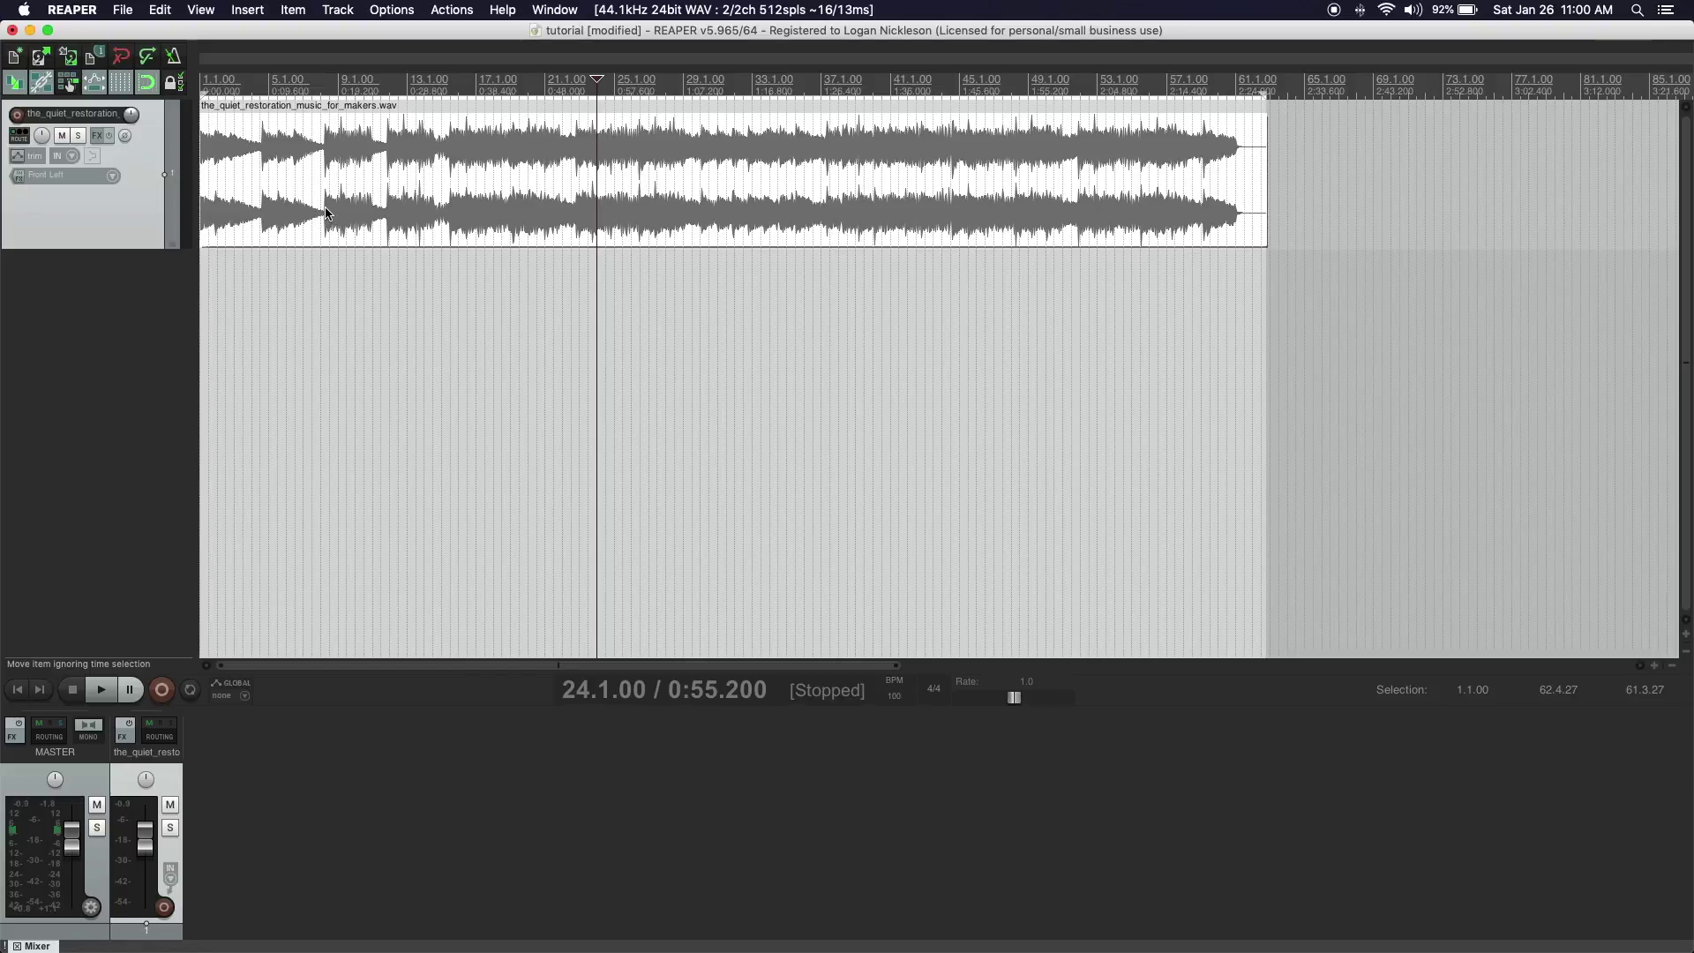
Audition the song from bar 7, then bring up Snap/Grid settings with the edit point at 0:16.8.
click(304, 262)
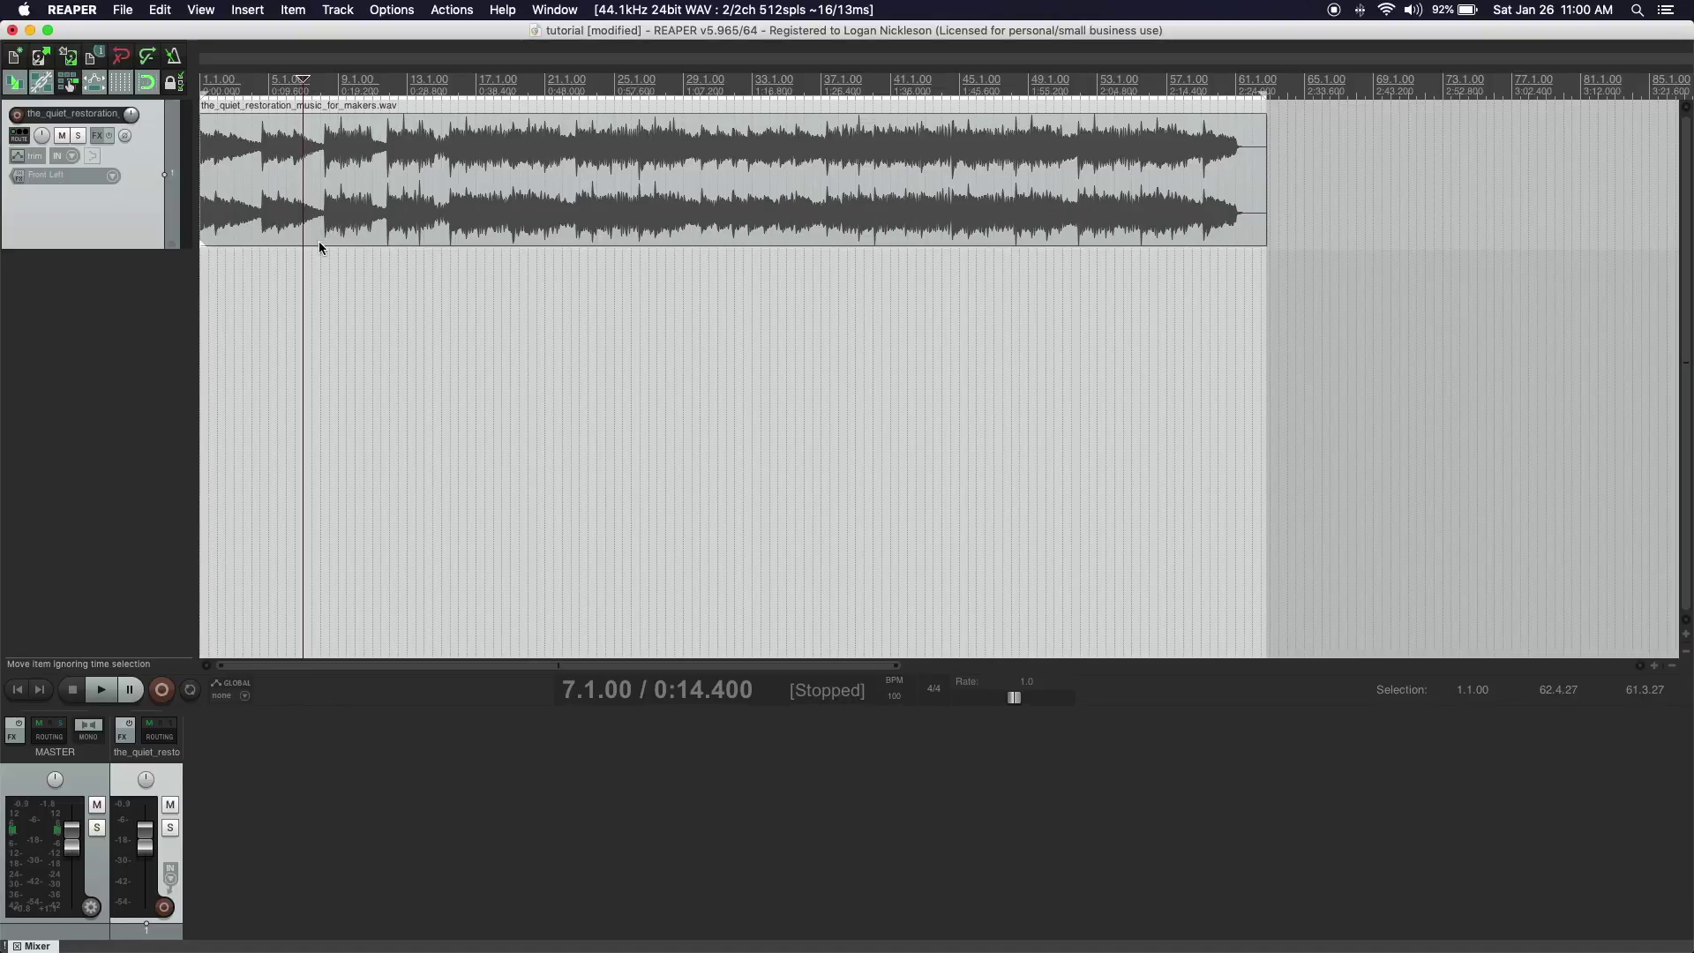
key(space)
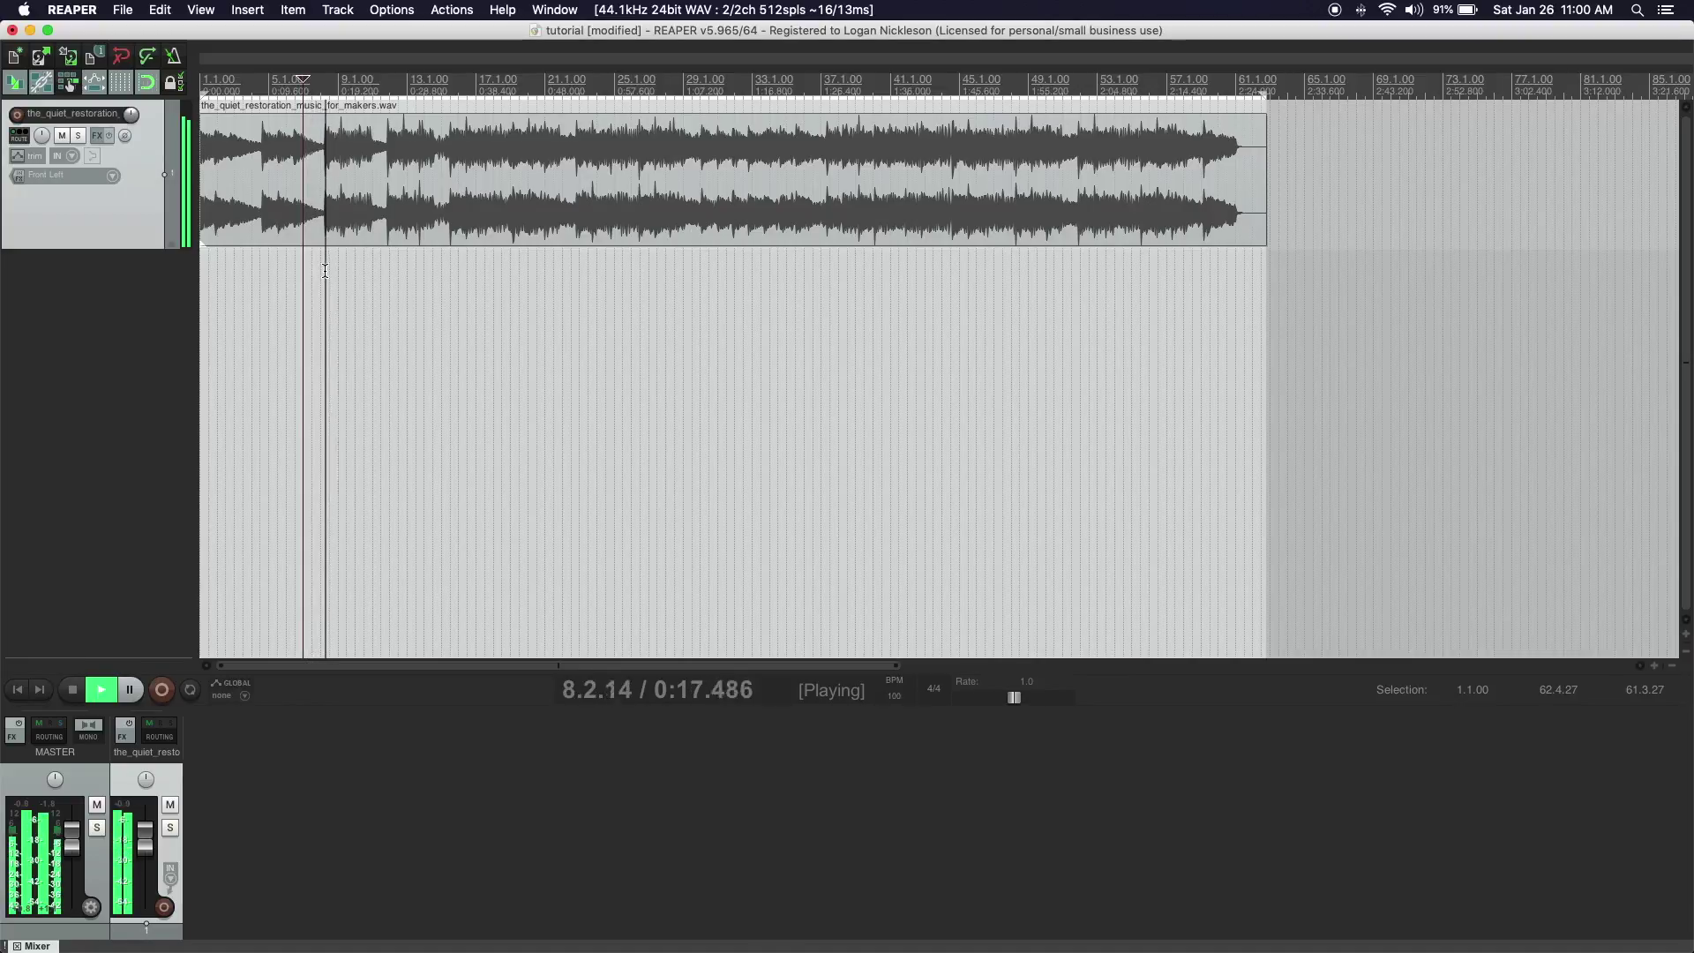
key(space)
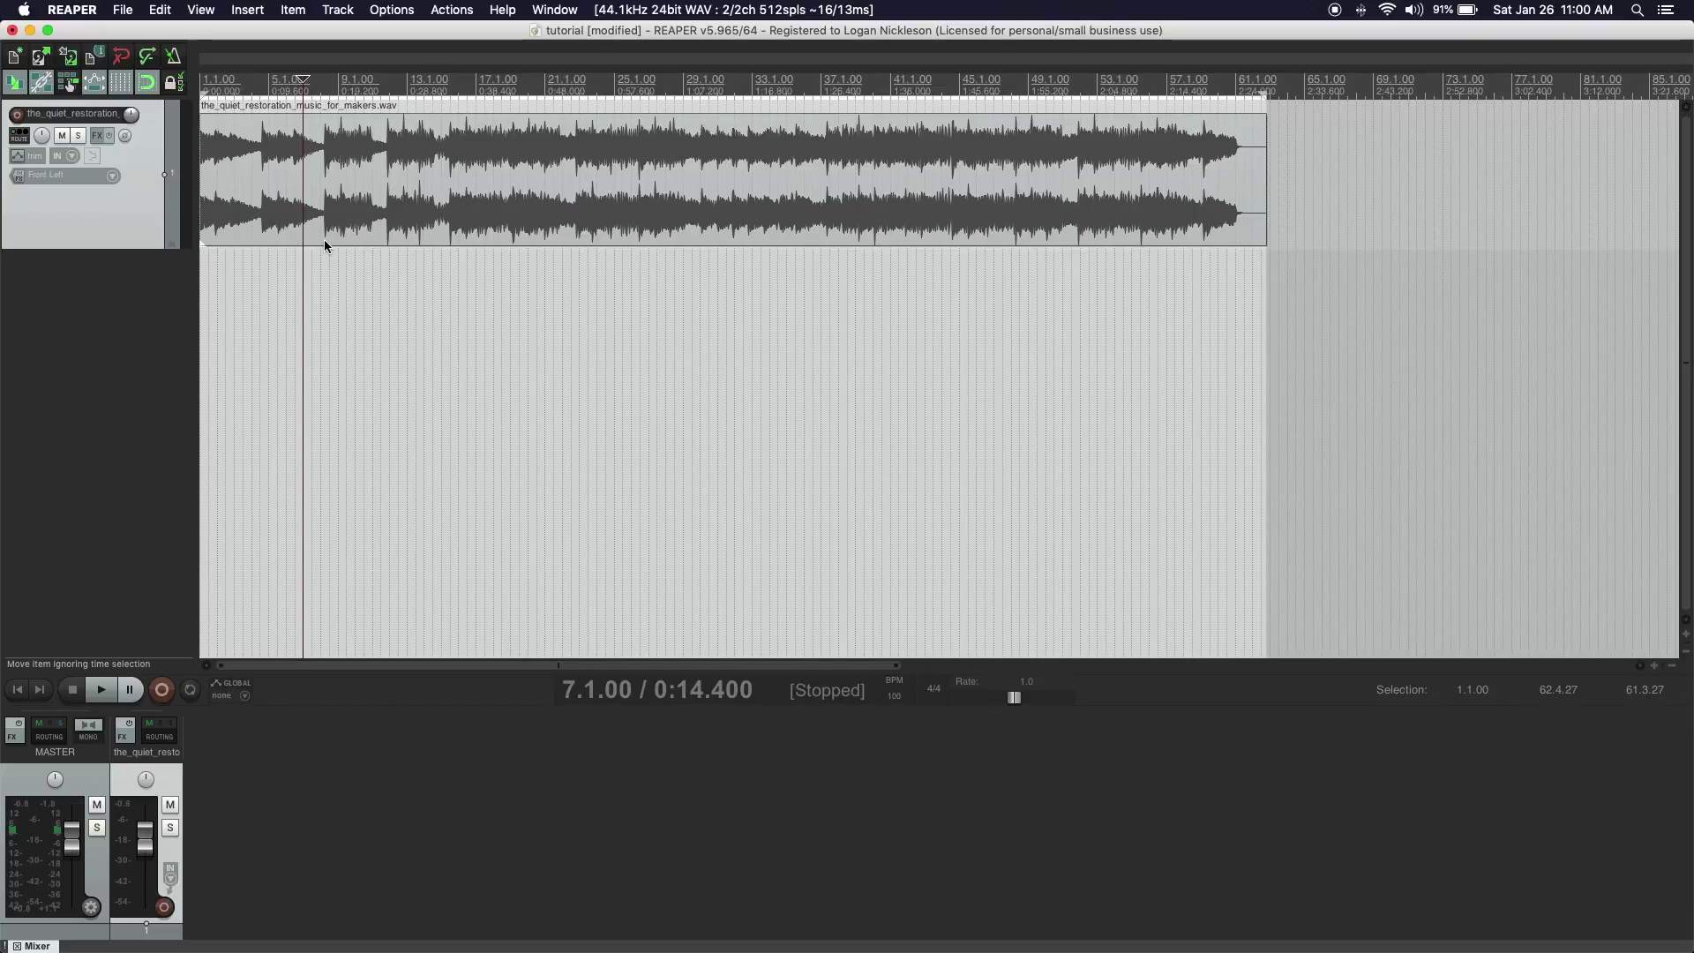
click(325, 240)
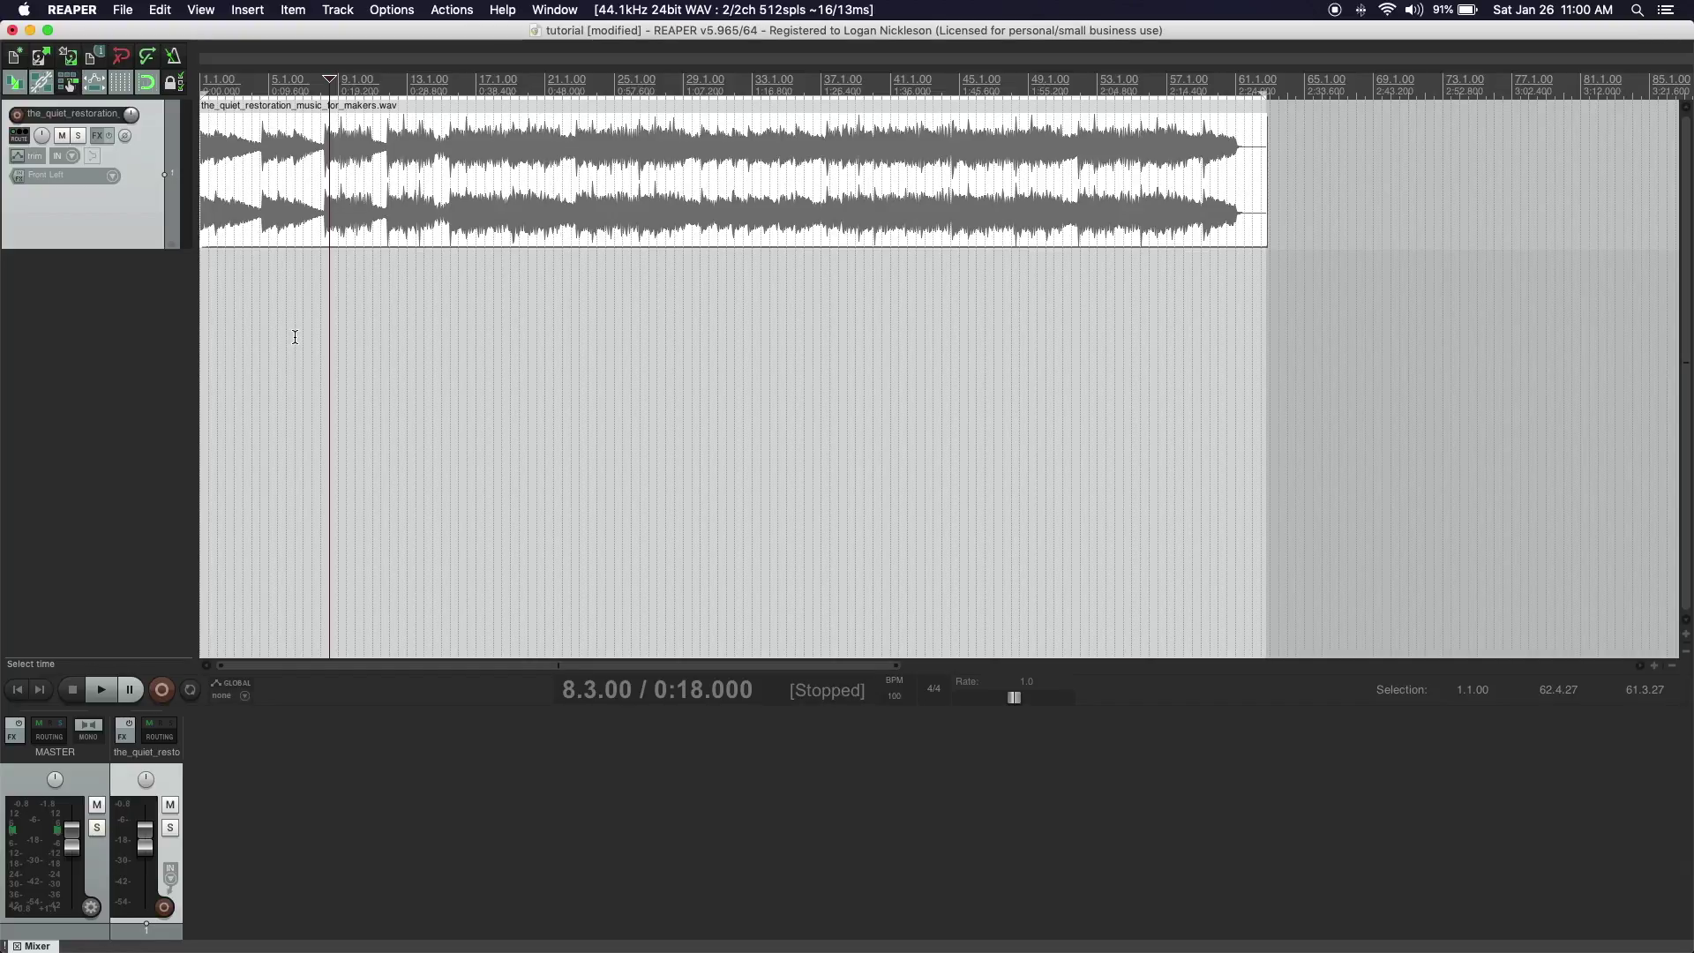
key(alt+l)
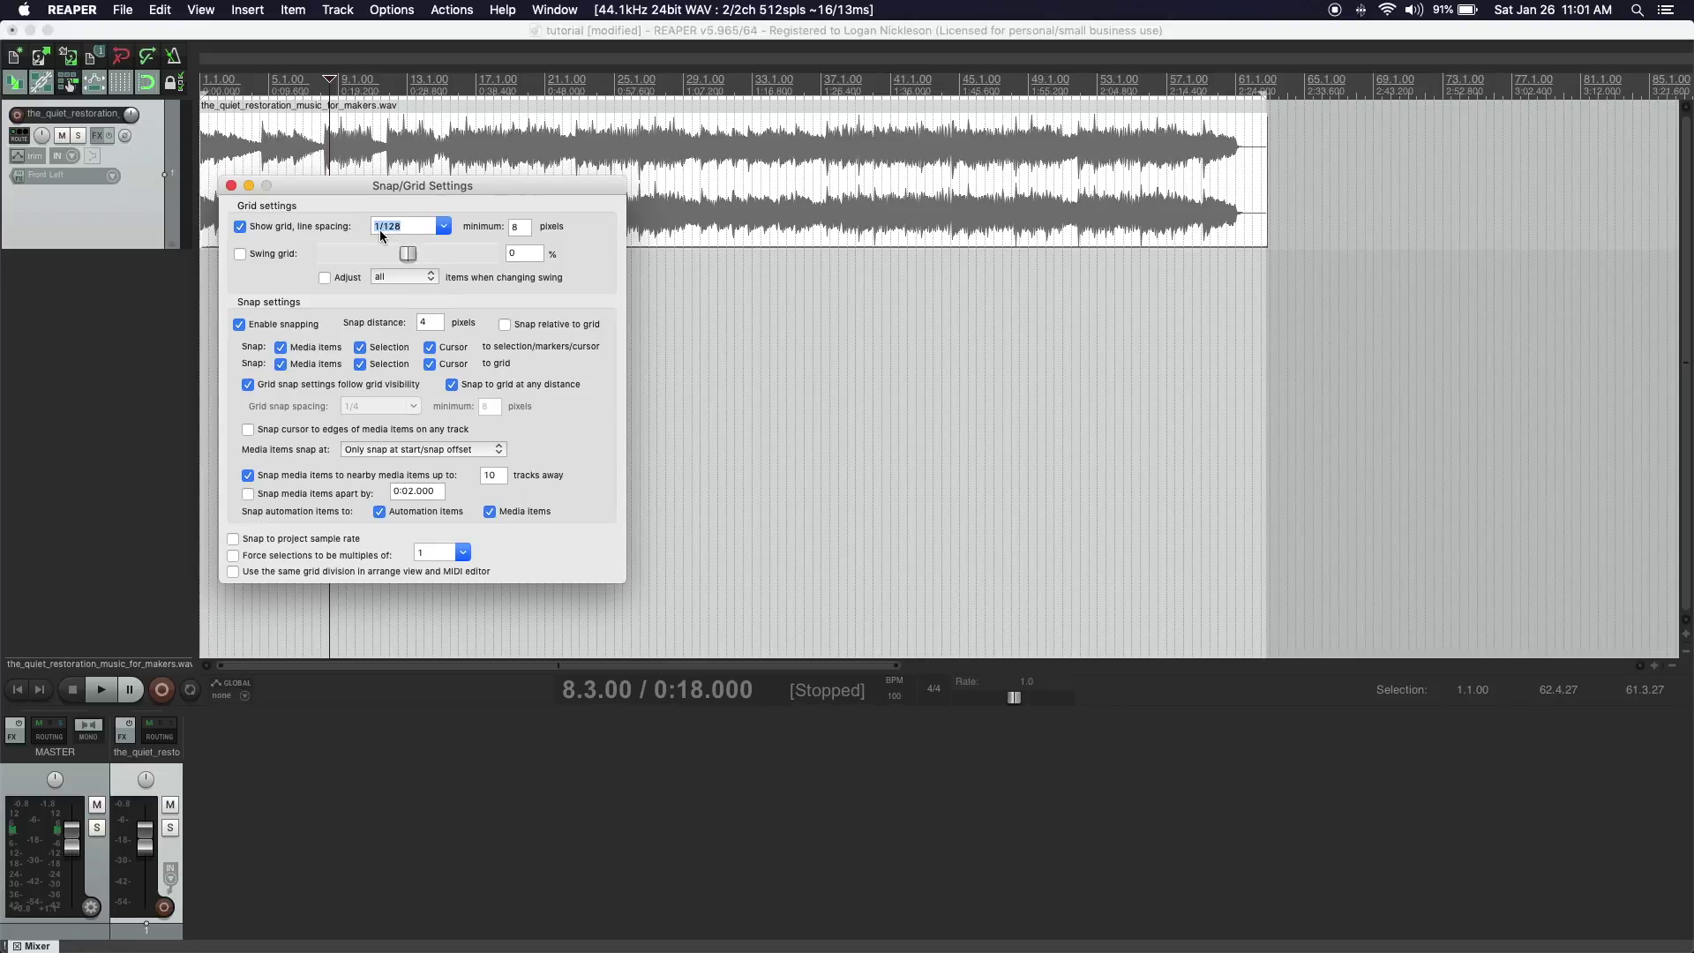
Split the song at 8.2.00 where the music enters and delete the intro before it.
click(231, 186)
scroll(346, 274, up, 10)
scroll(759, 275, up, 4)
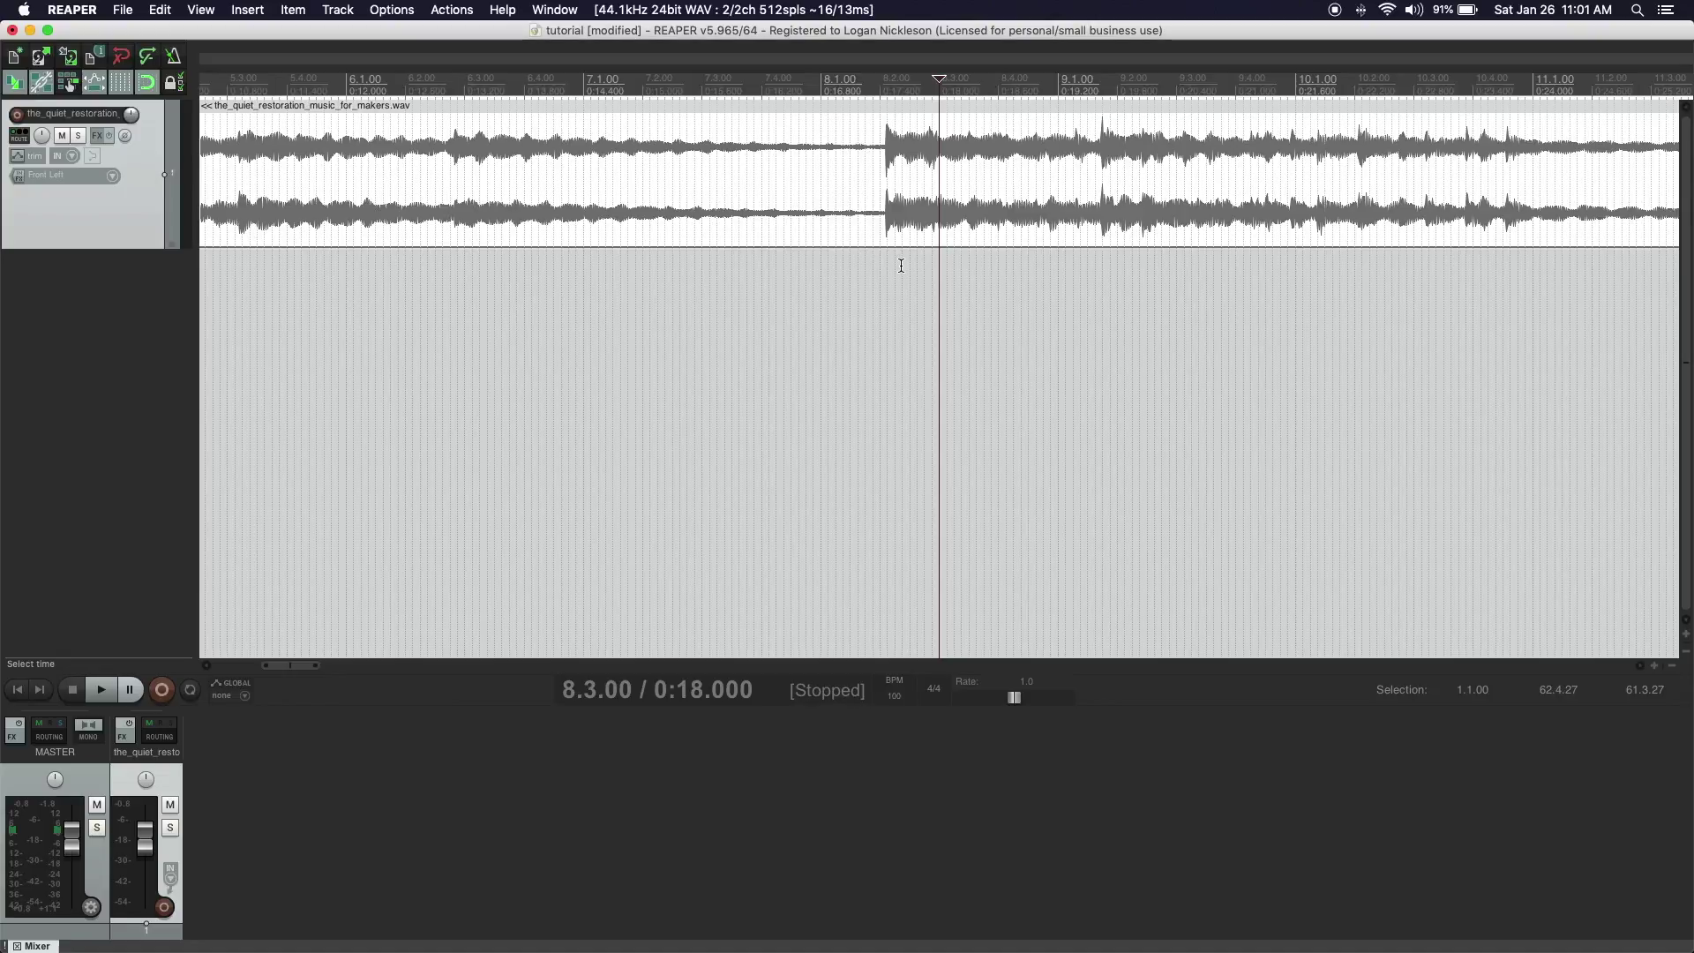
scroll(891, 249, up, 2)
click(838, 205)
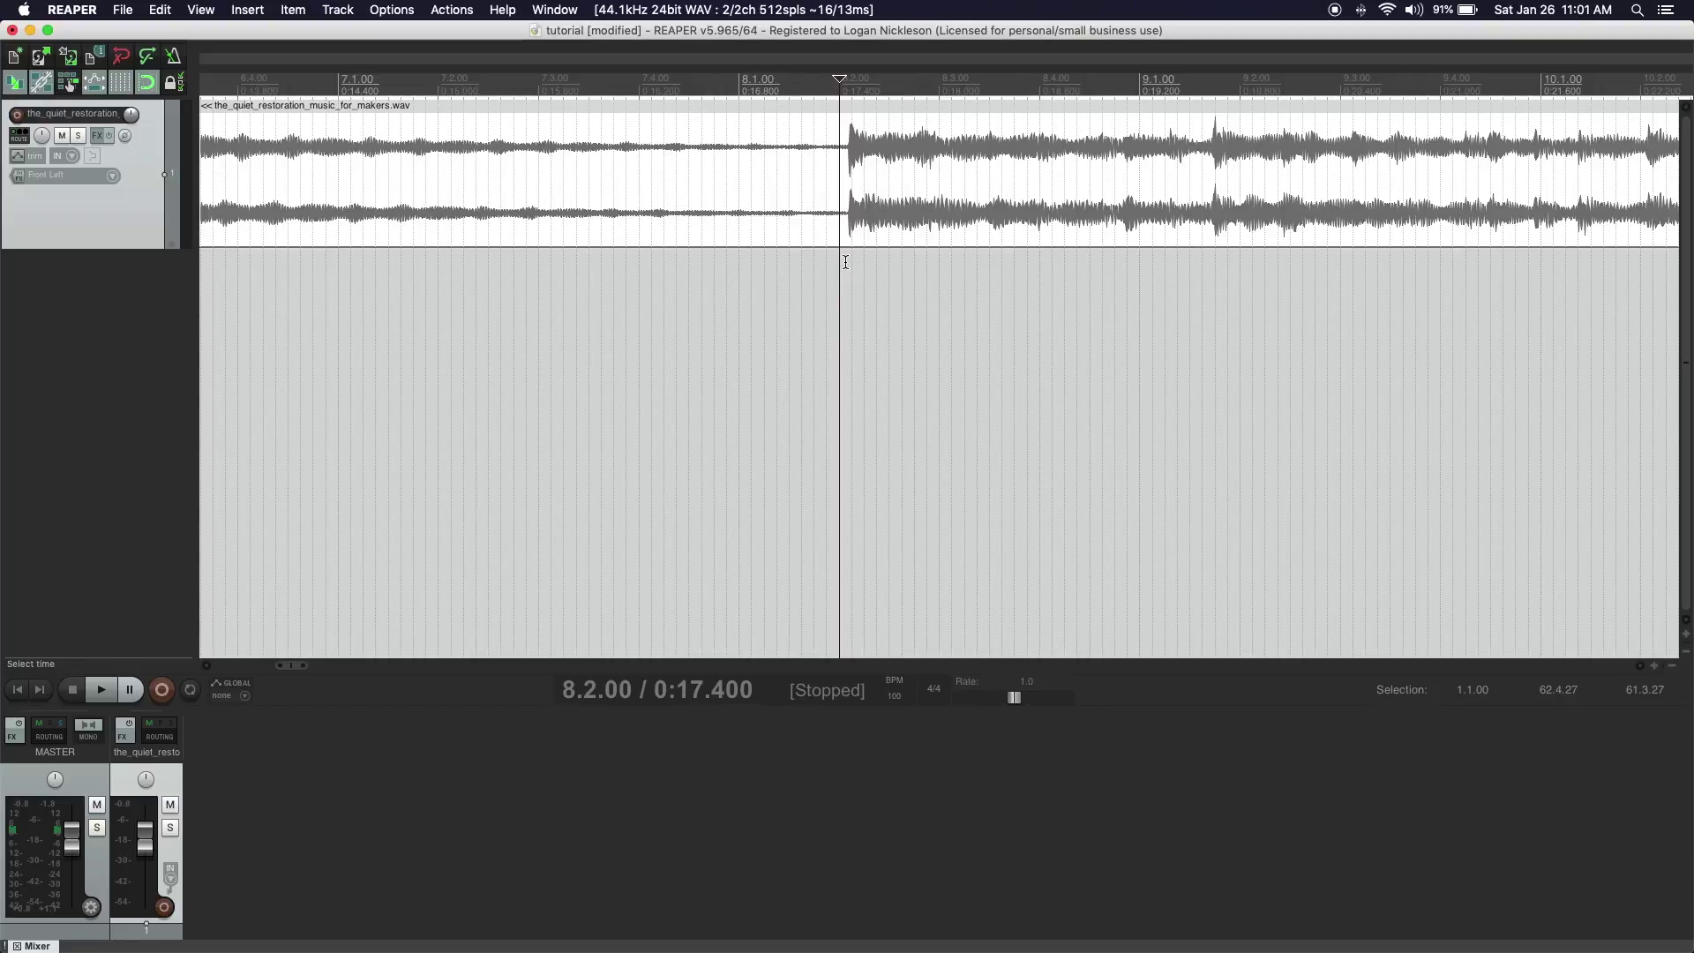
key(s)
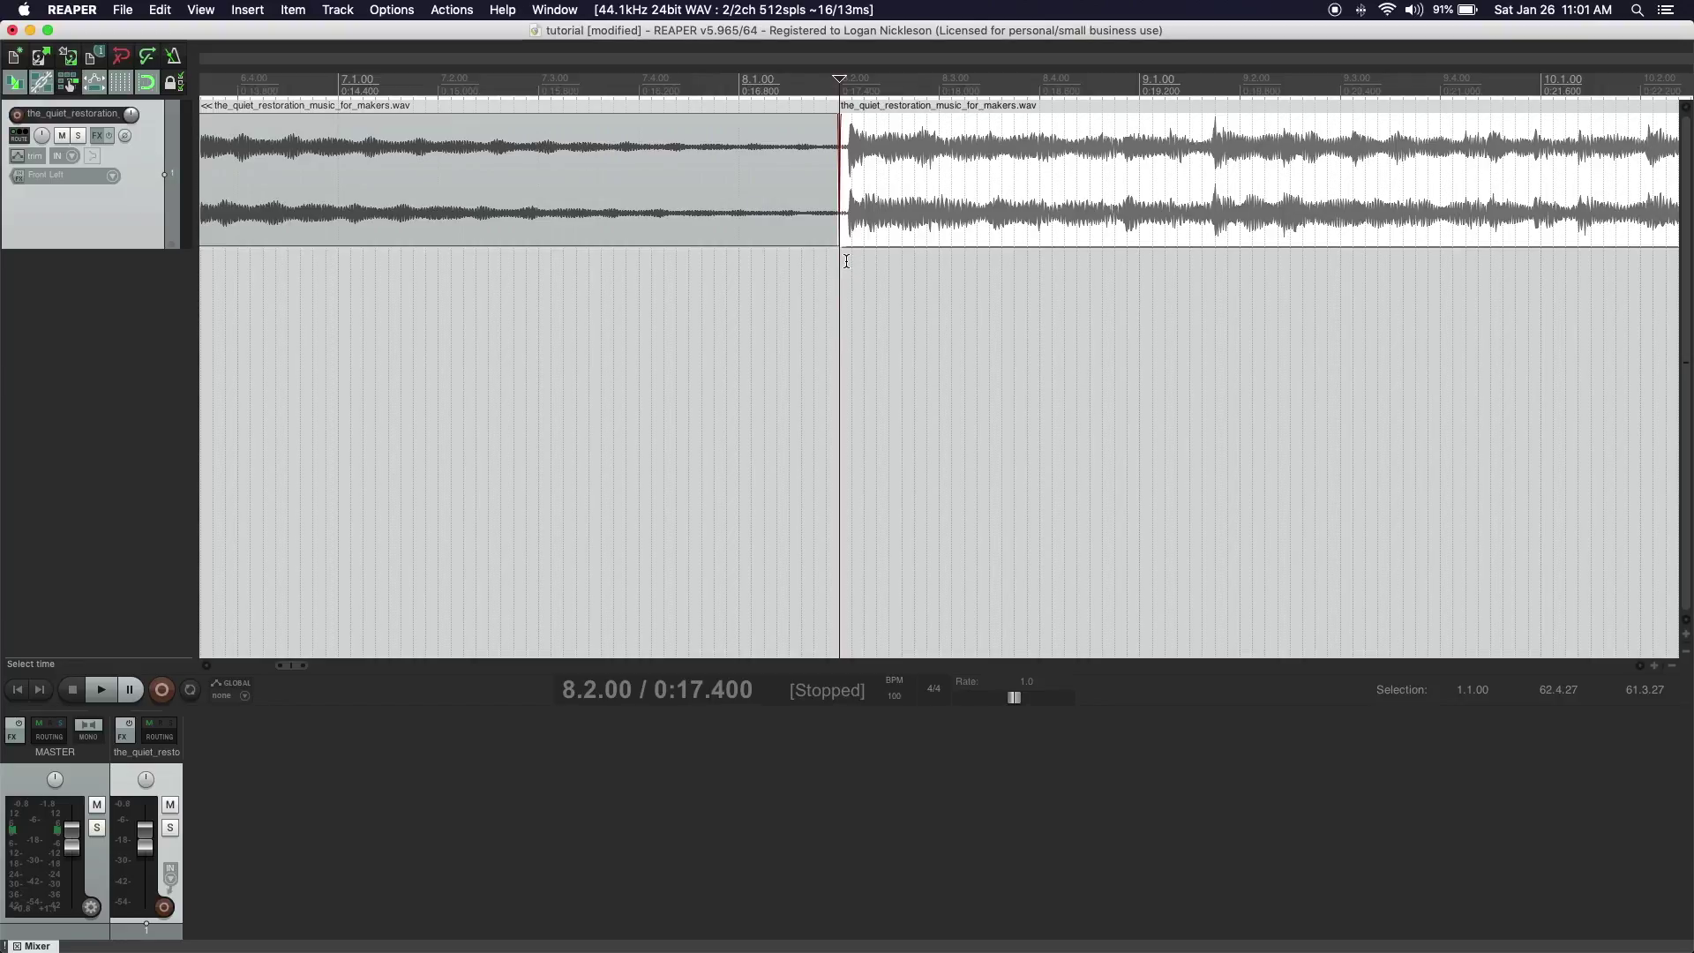
scroll(840, 225, down, 5)
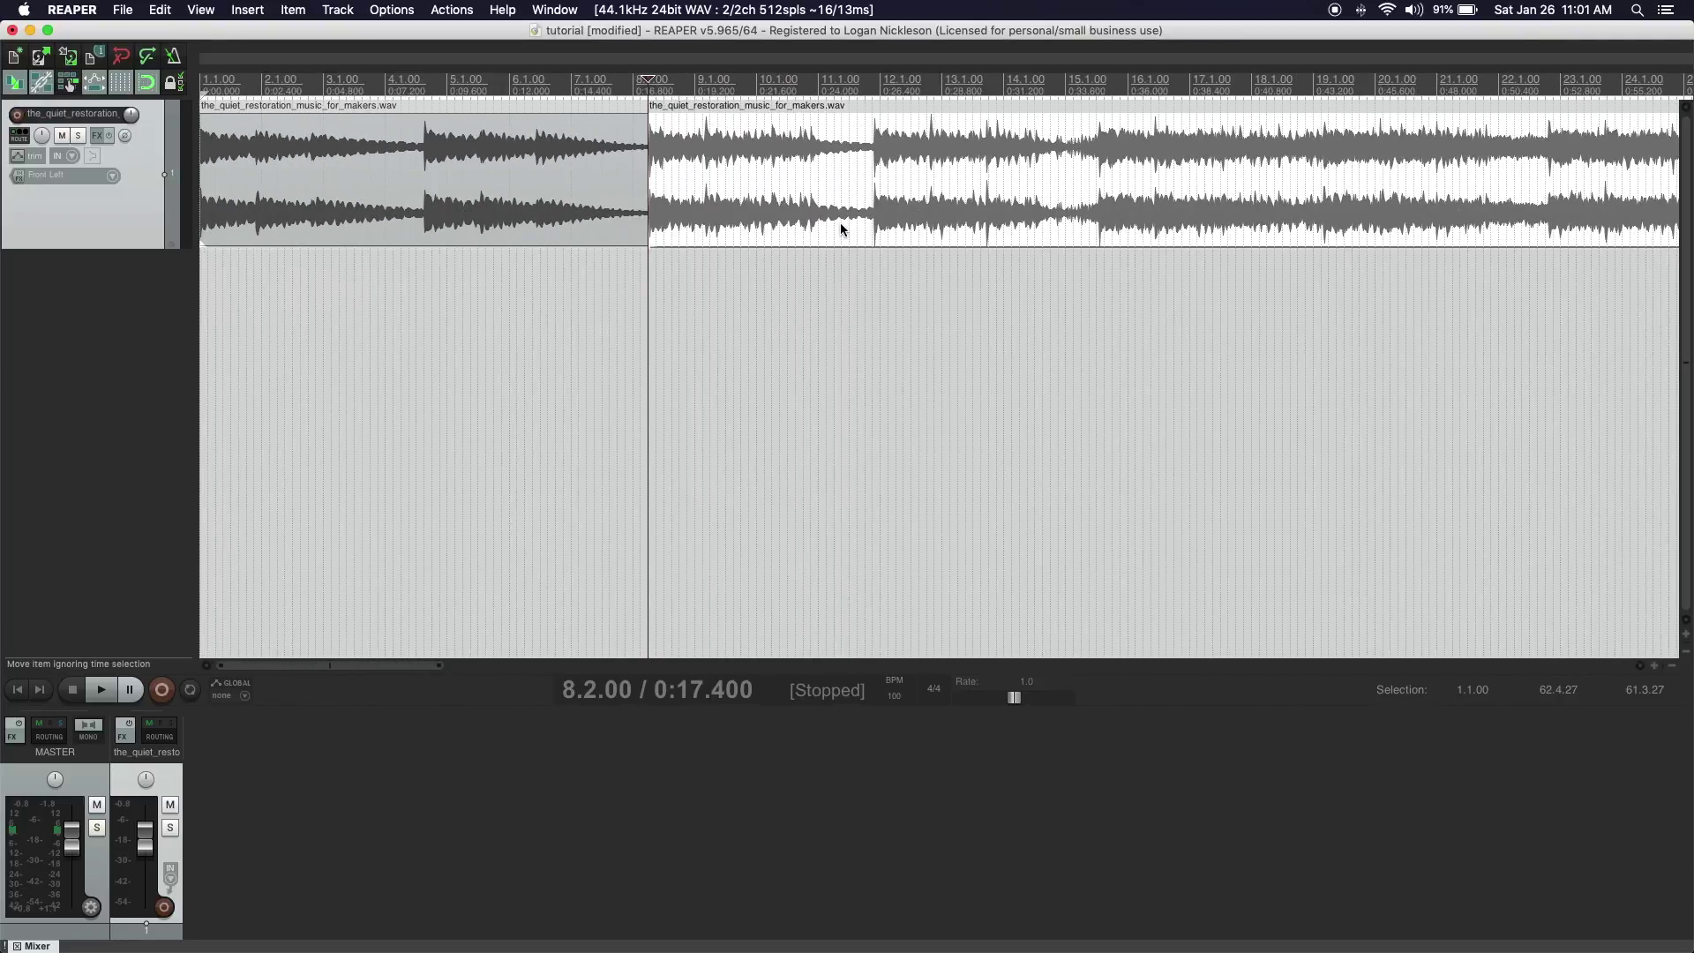
click(601, 211)
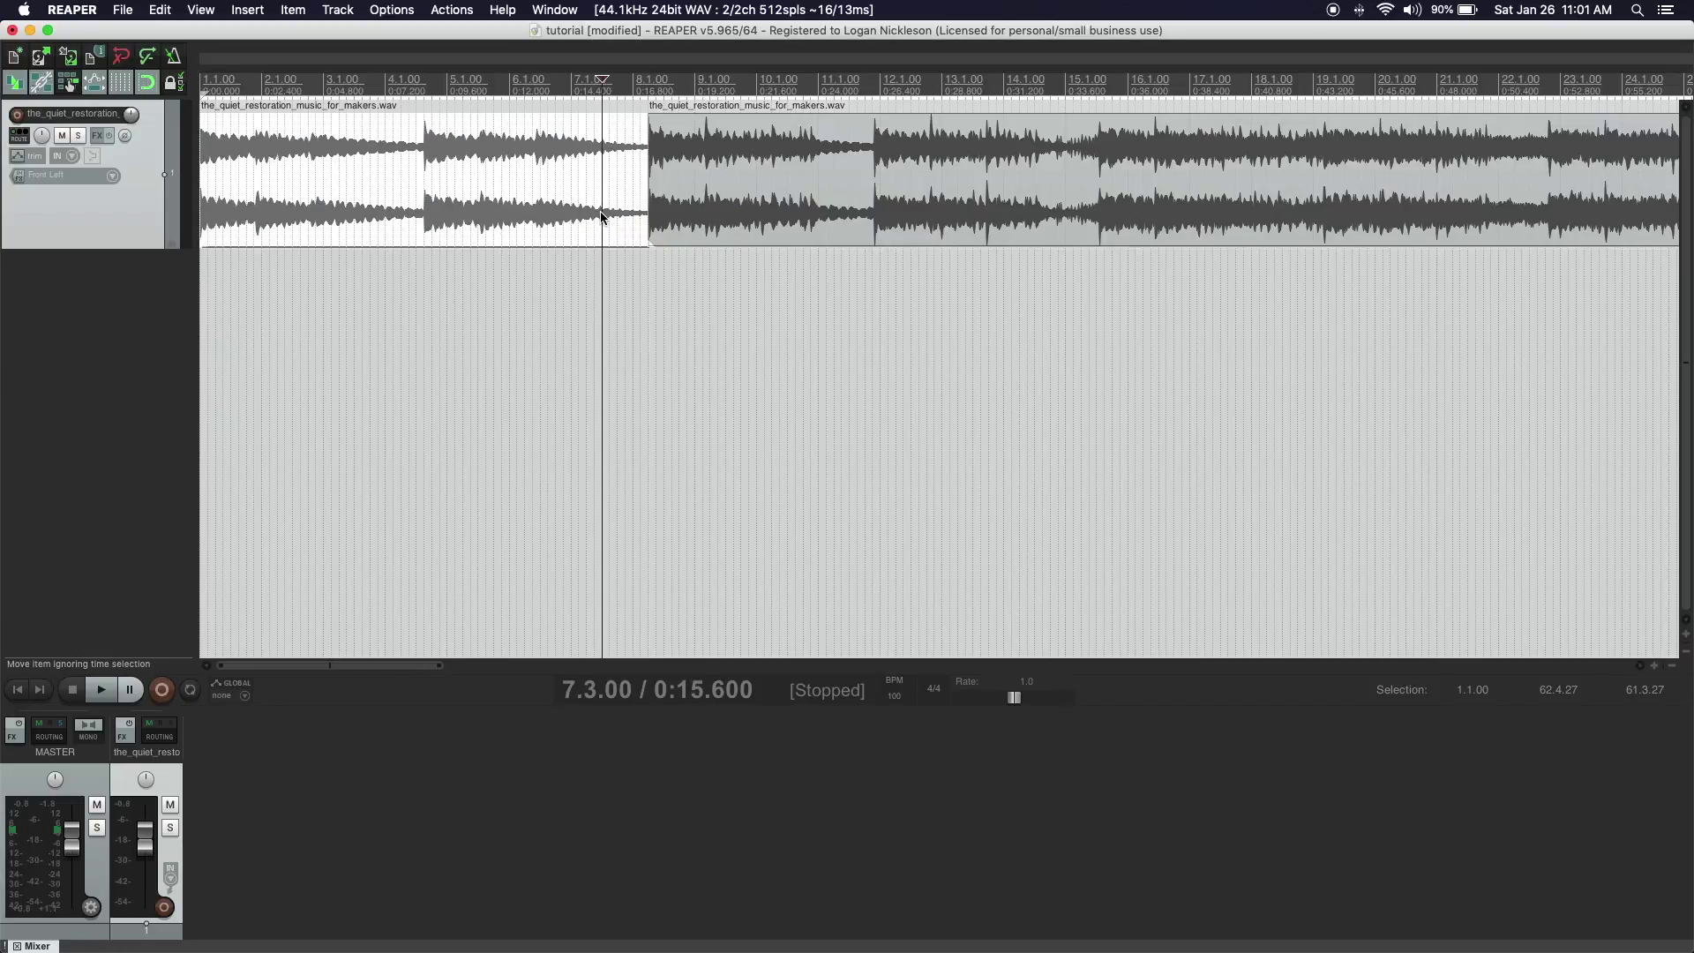
key(Delete)
Preview the new start, trim the item's start to 8.2.06, then play from about 1:09.6.
click(637, 228)
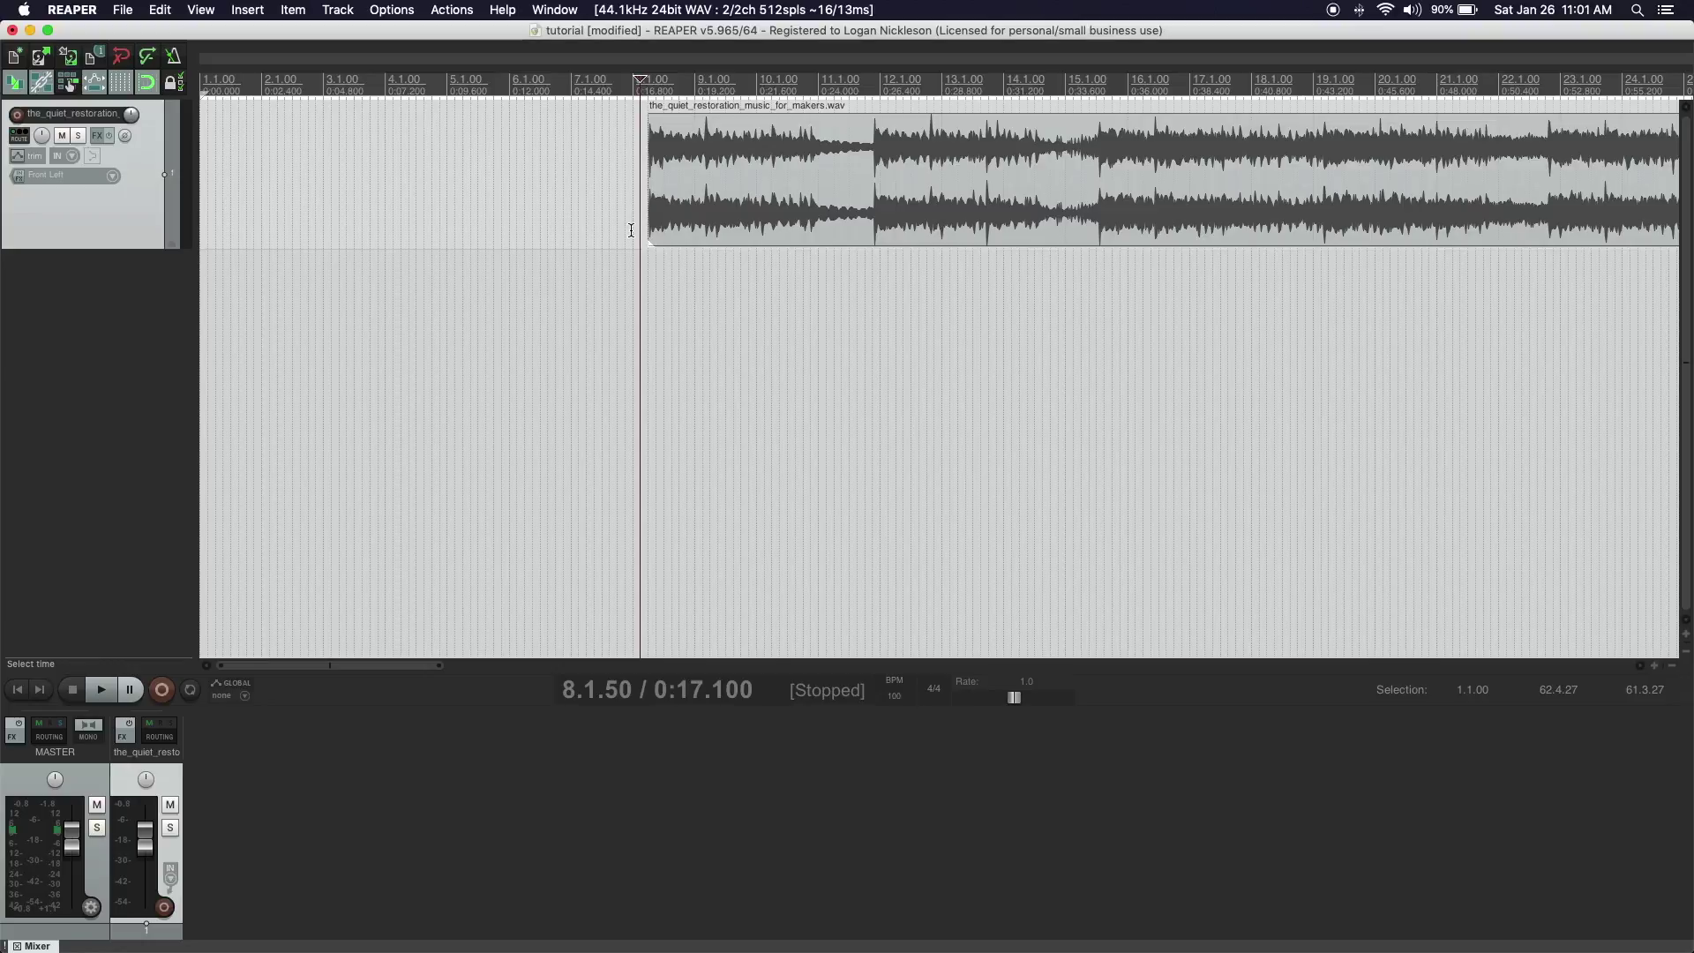
key(space)
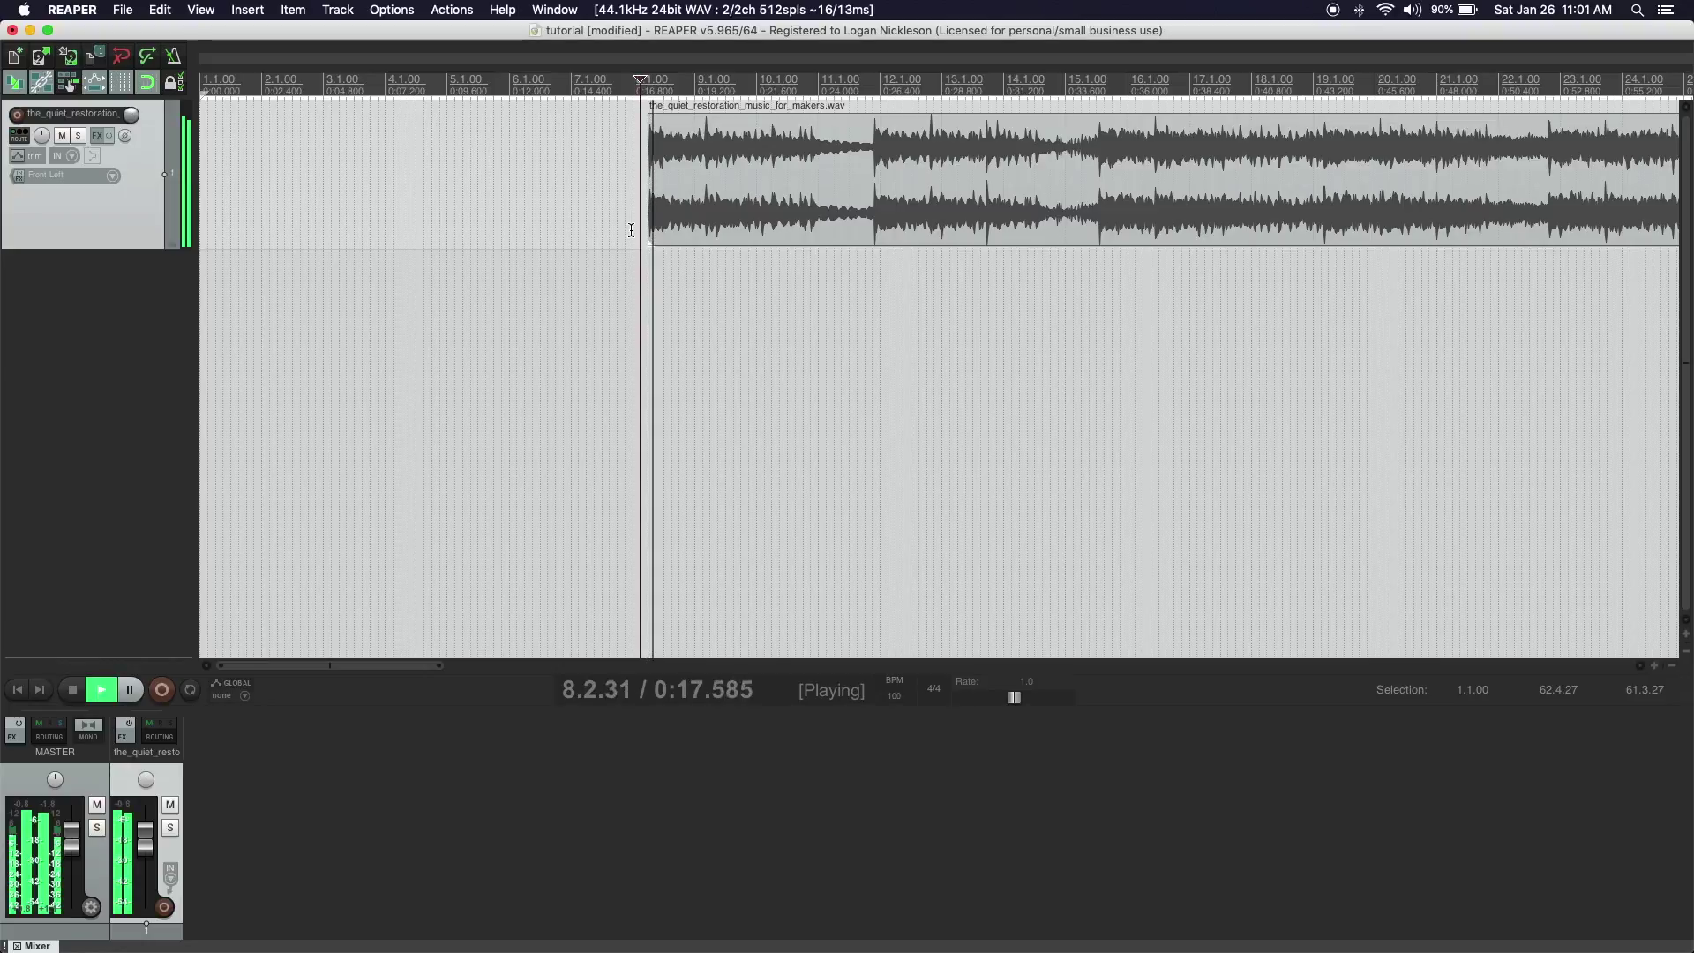
key(space)
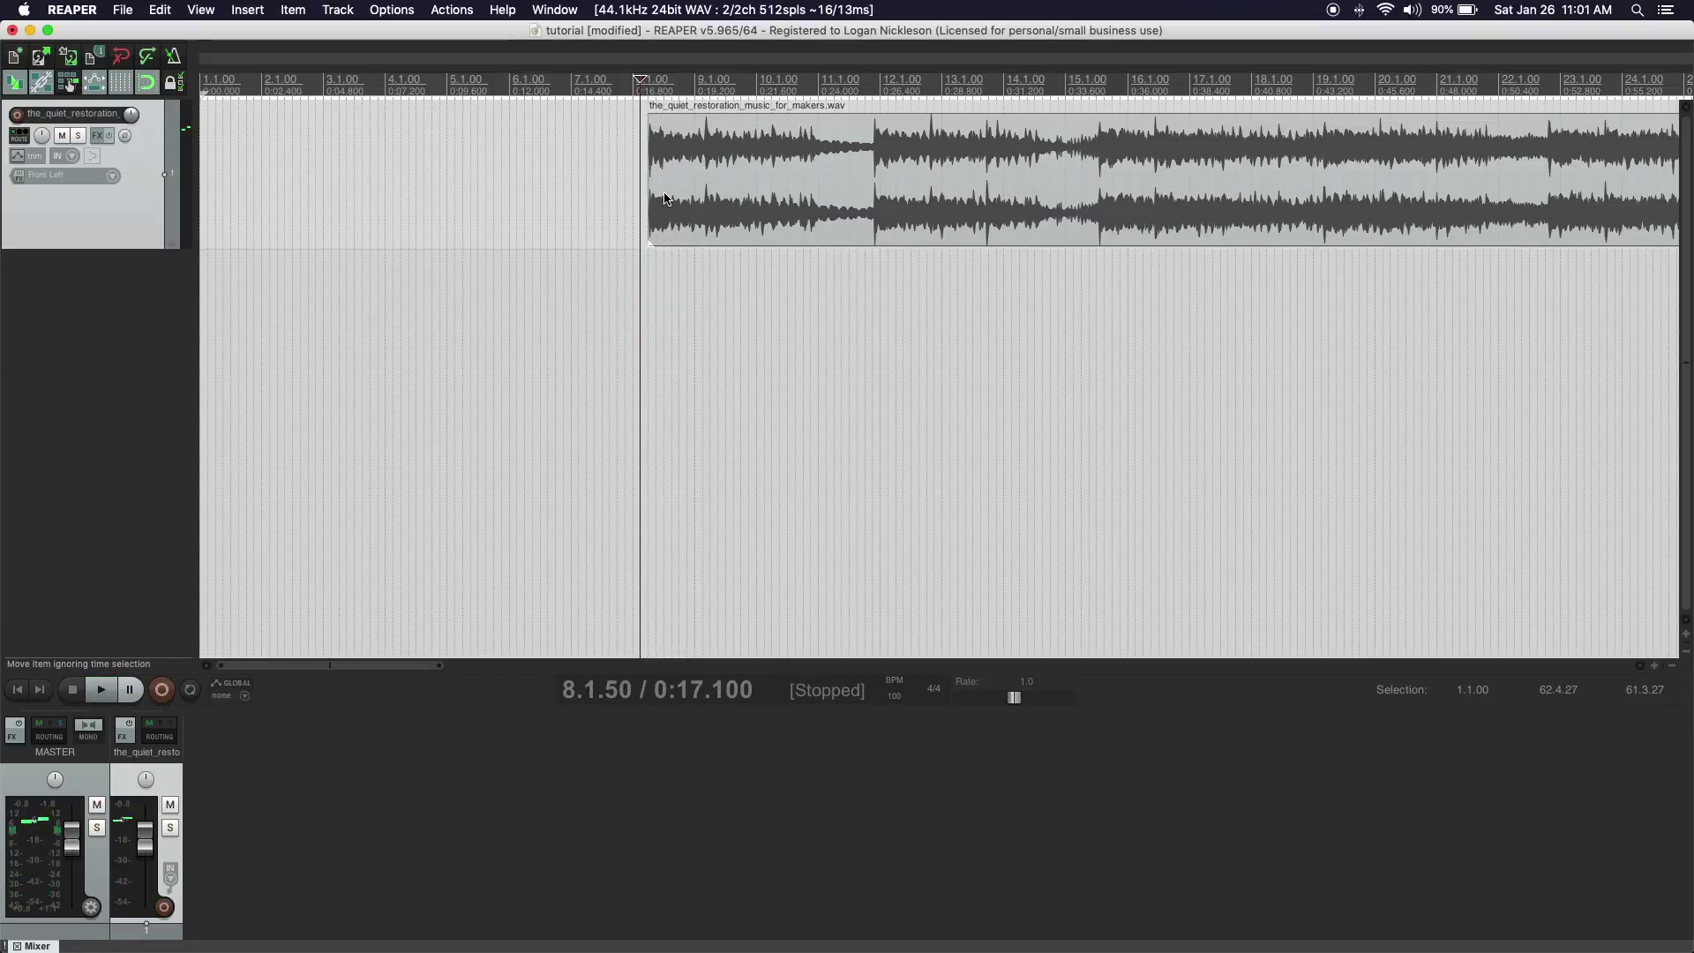
key(space)
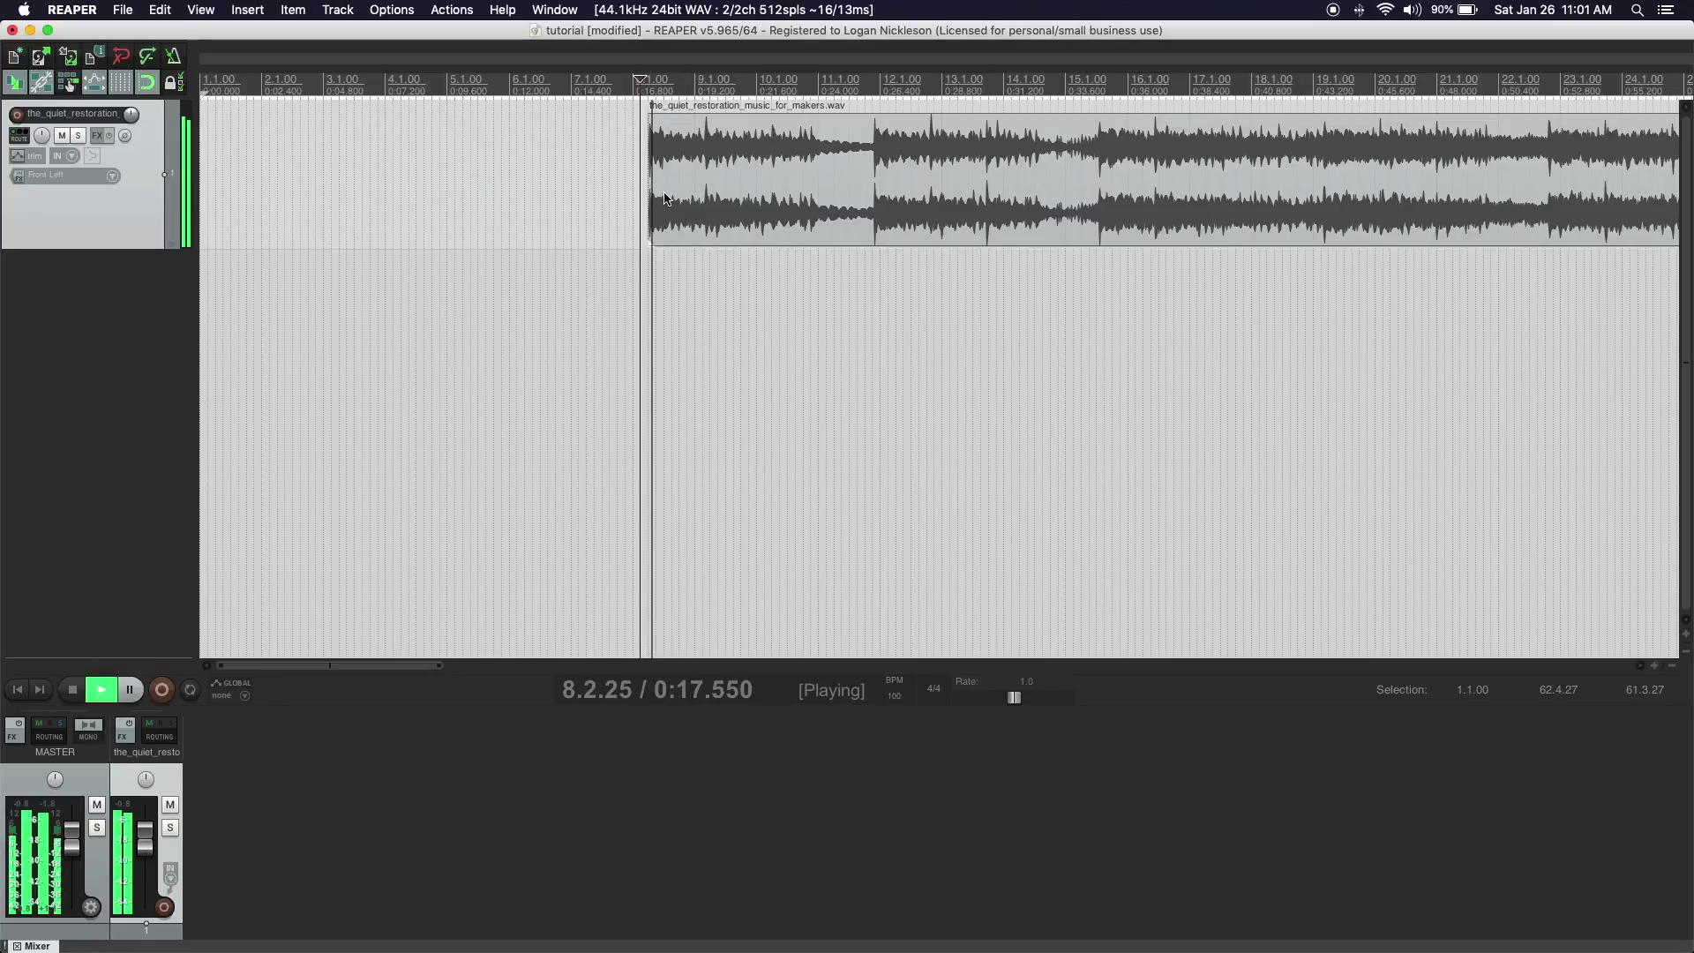
key(space)
scroll(661, 183, up, 3)
scroll(661, 182, up, 4)
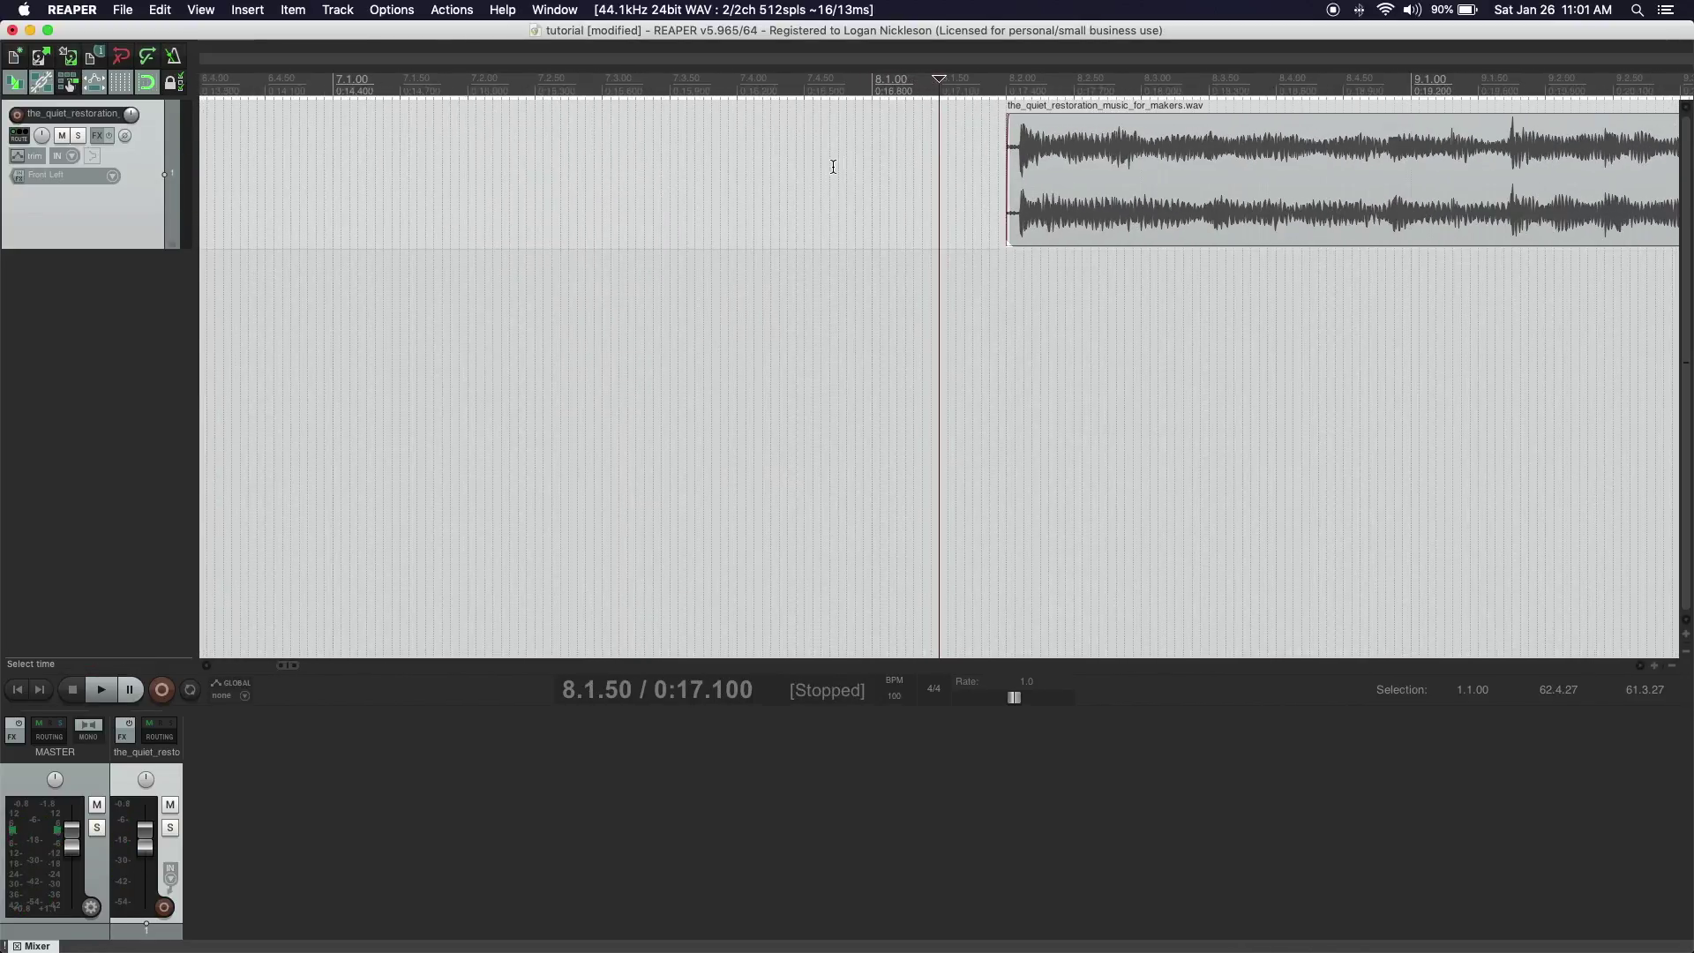
drag(1012, 139, 1014, 126)
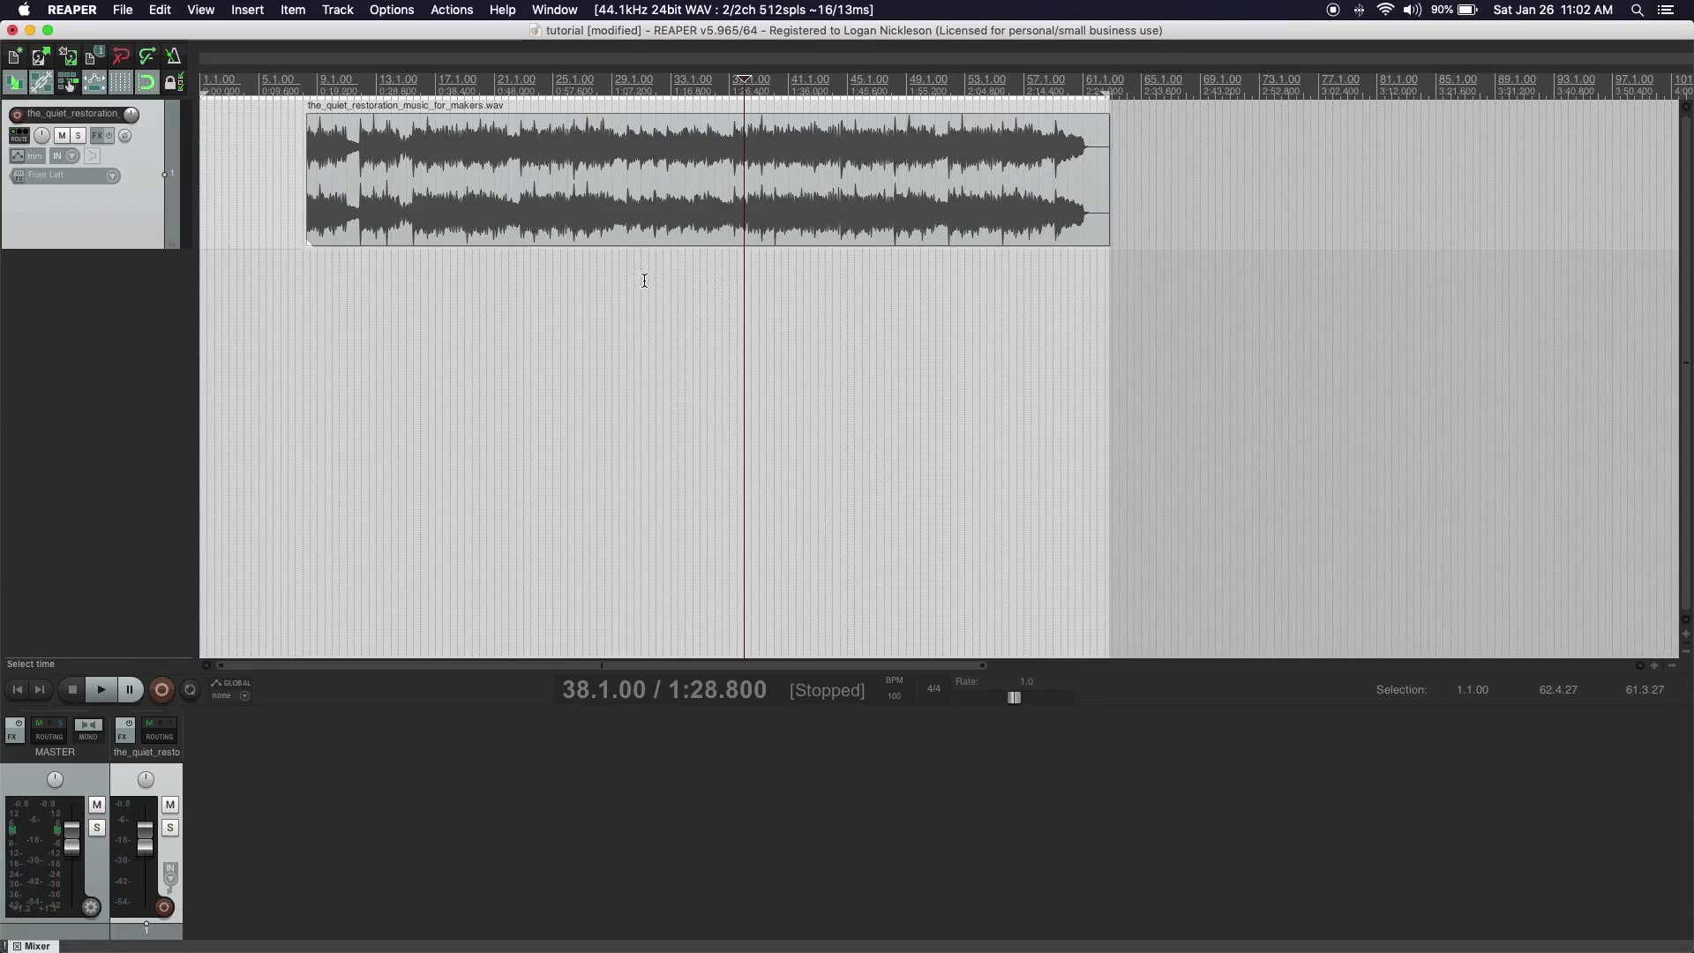
click(624, 277)
key(space)
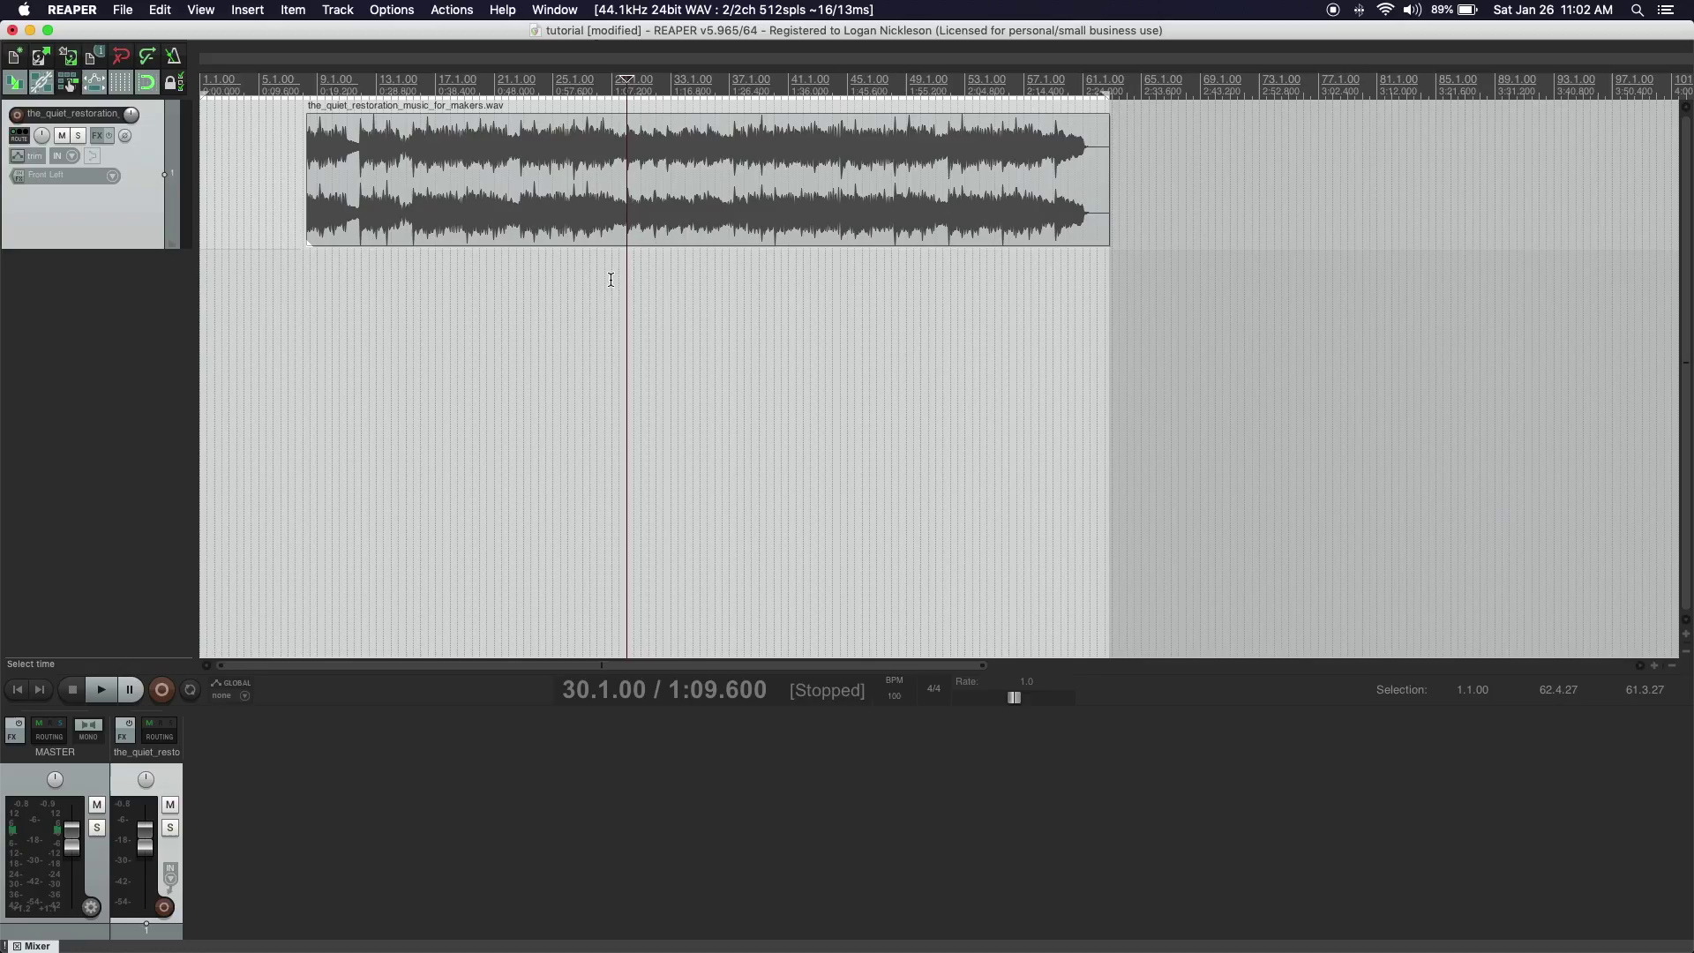
Audition the passage near bar 30 and split the song at 30.1.38.
scroll(615, 274, up, 8)
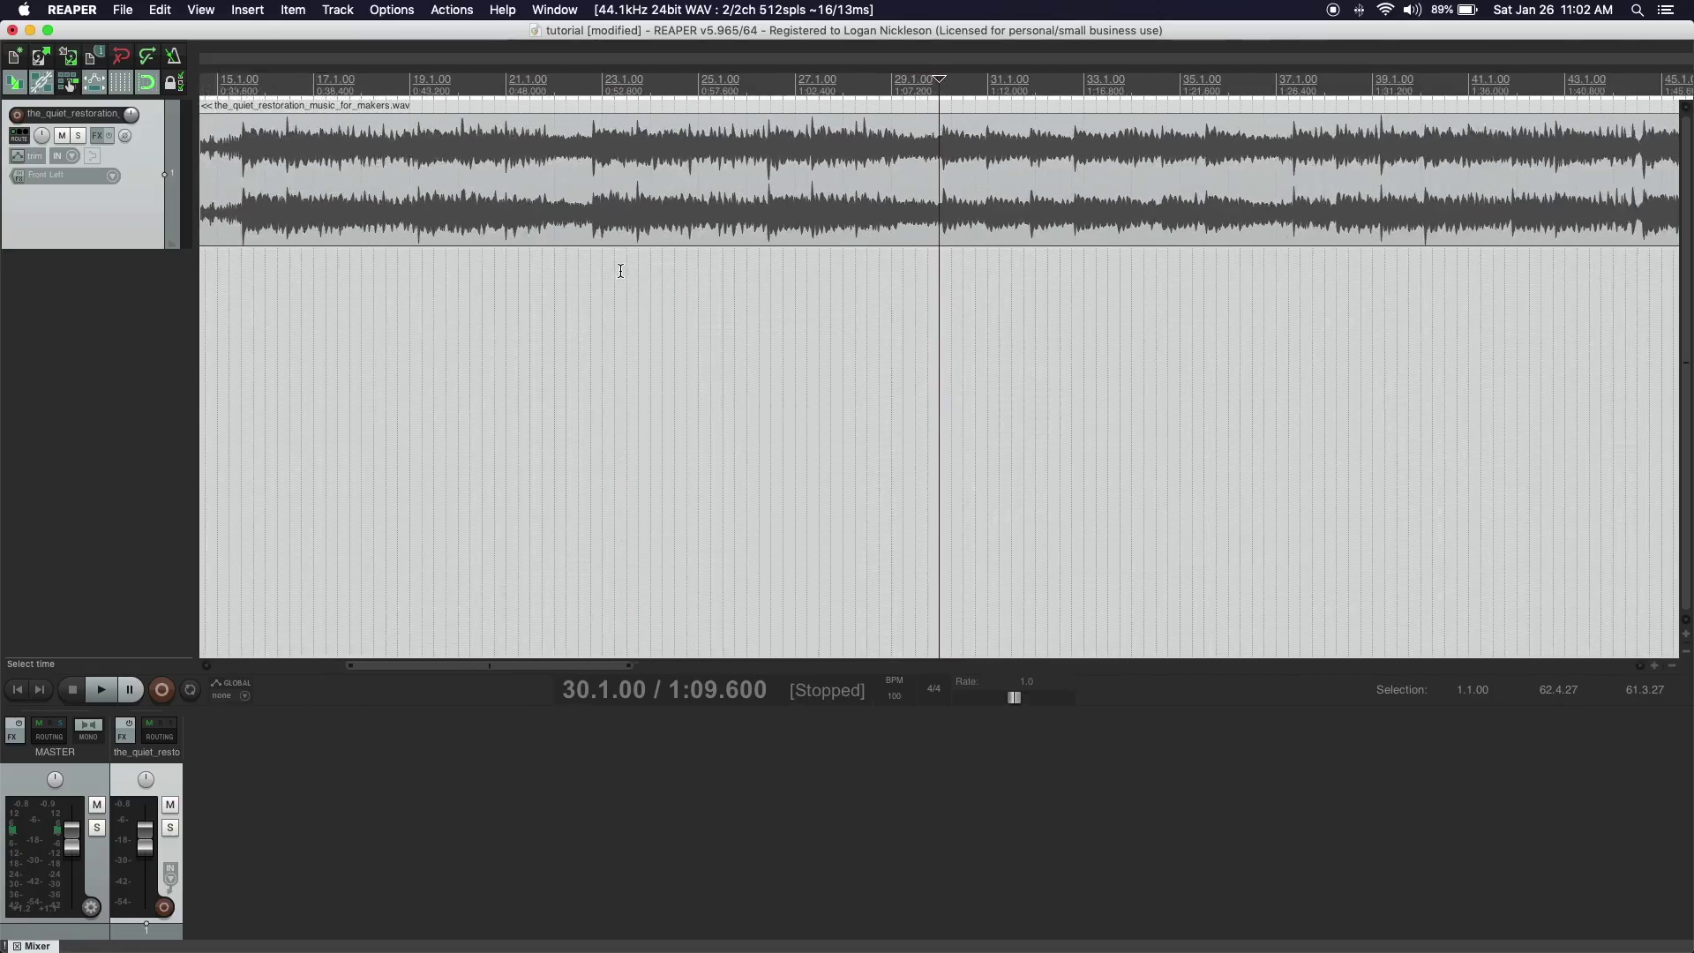
click(882, 292)
key(space)
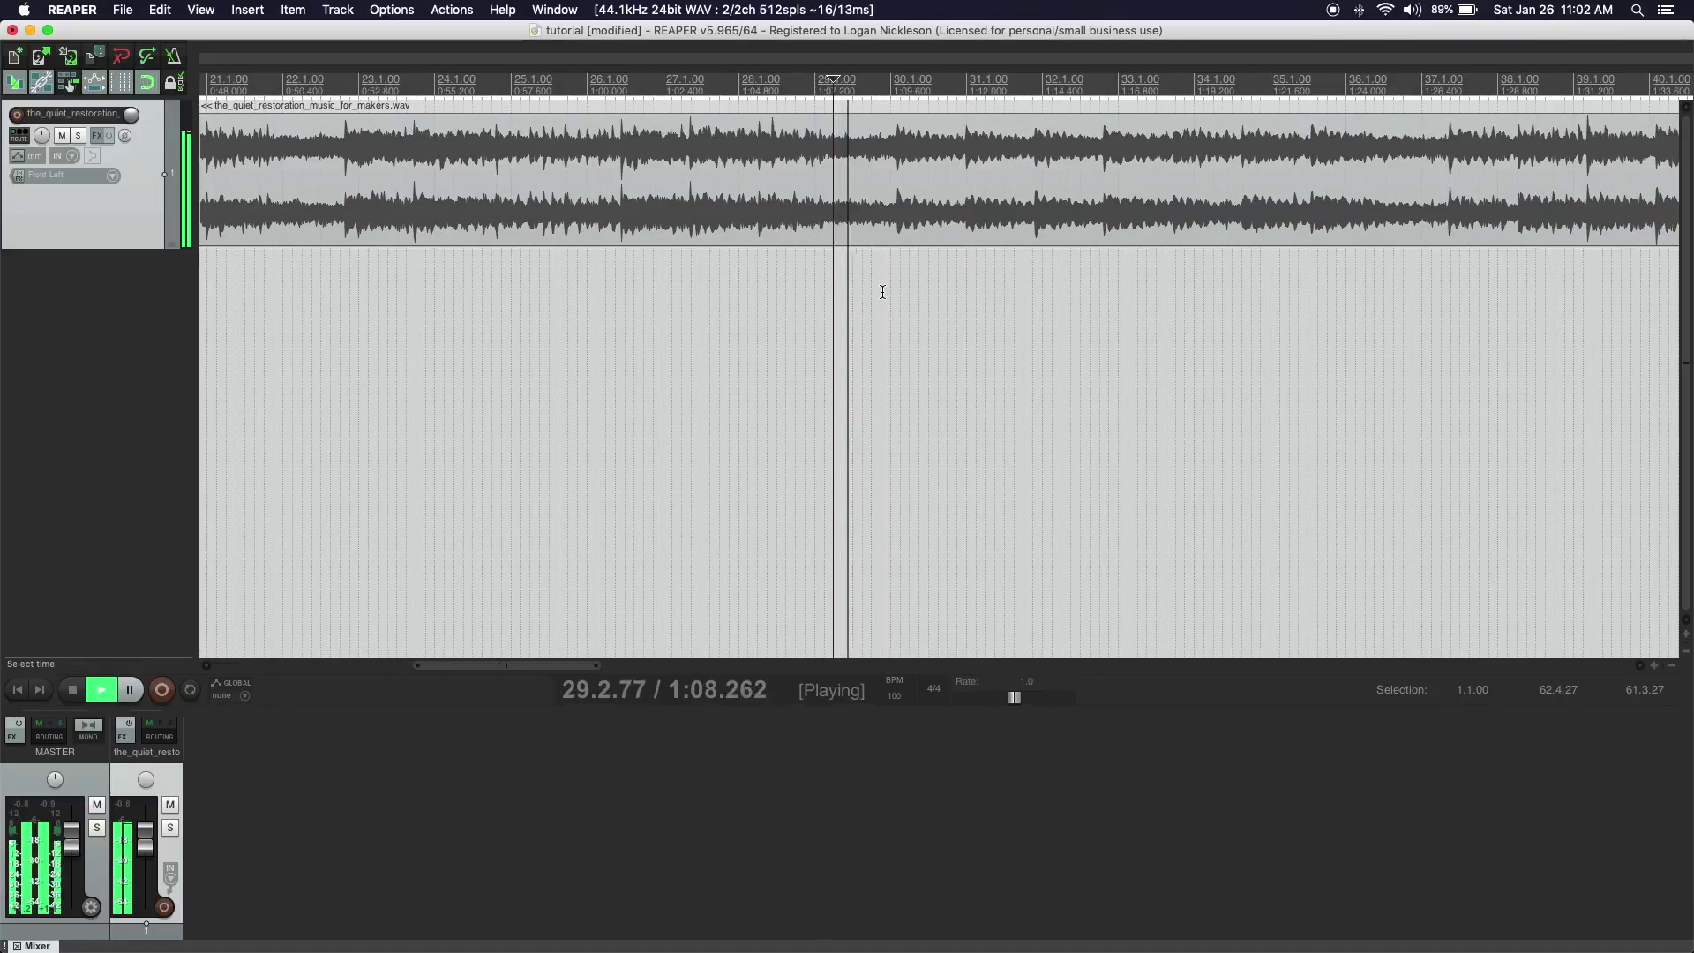
key(space)
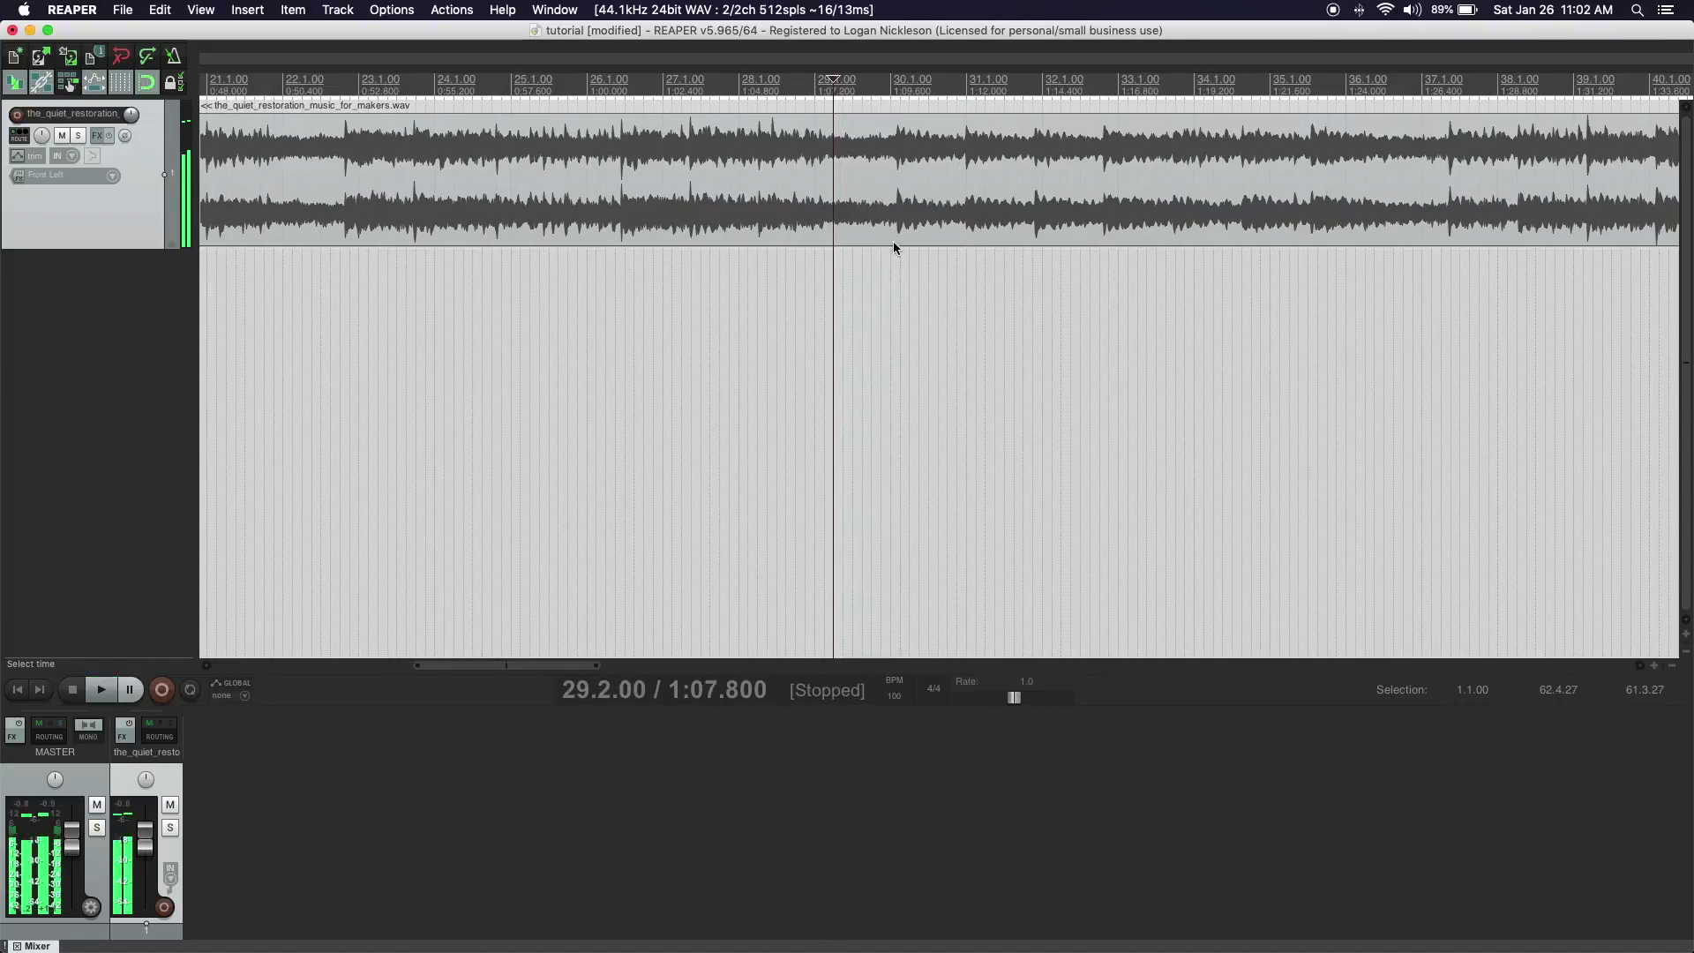
click(896, 243)
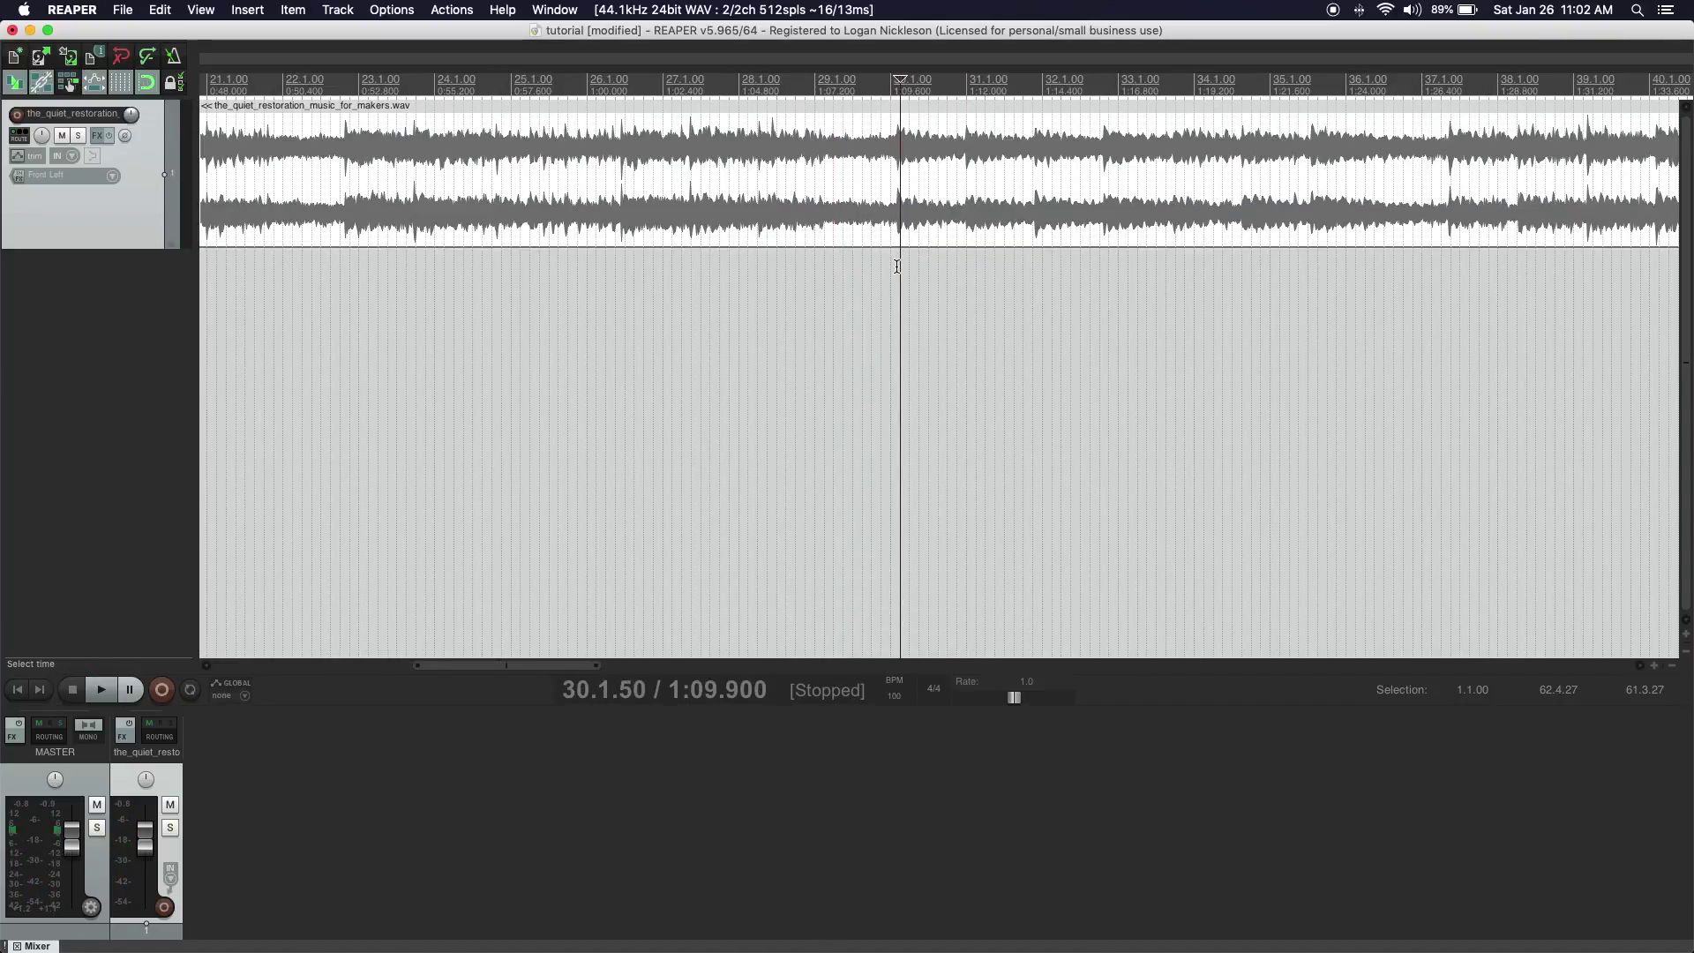
click(894, 268)
scroll(893, 268, up, 5)
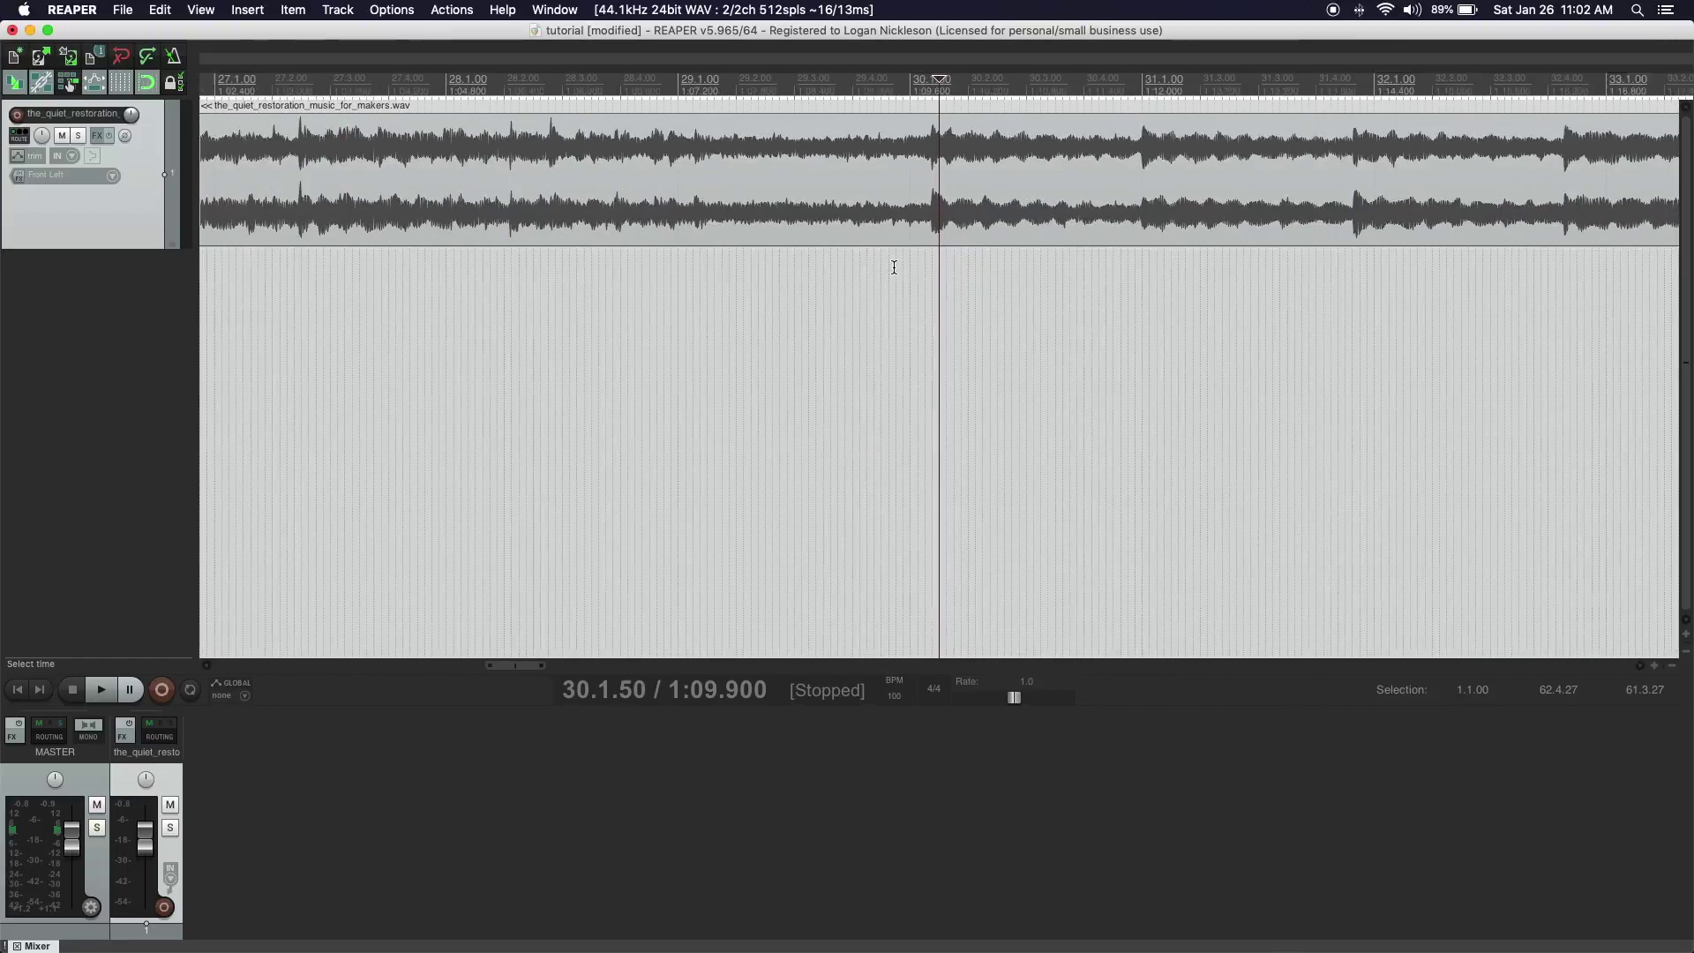
scroll(894, 267, up, 2)
click(914, 266)
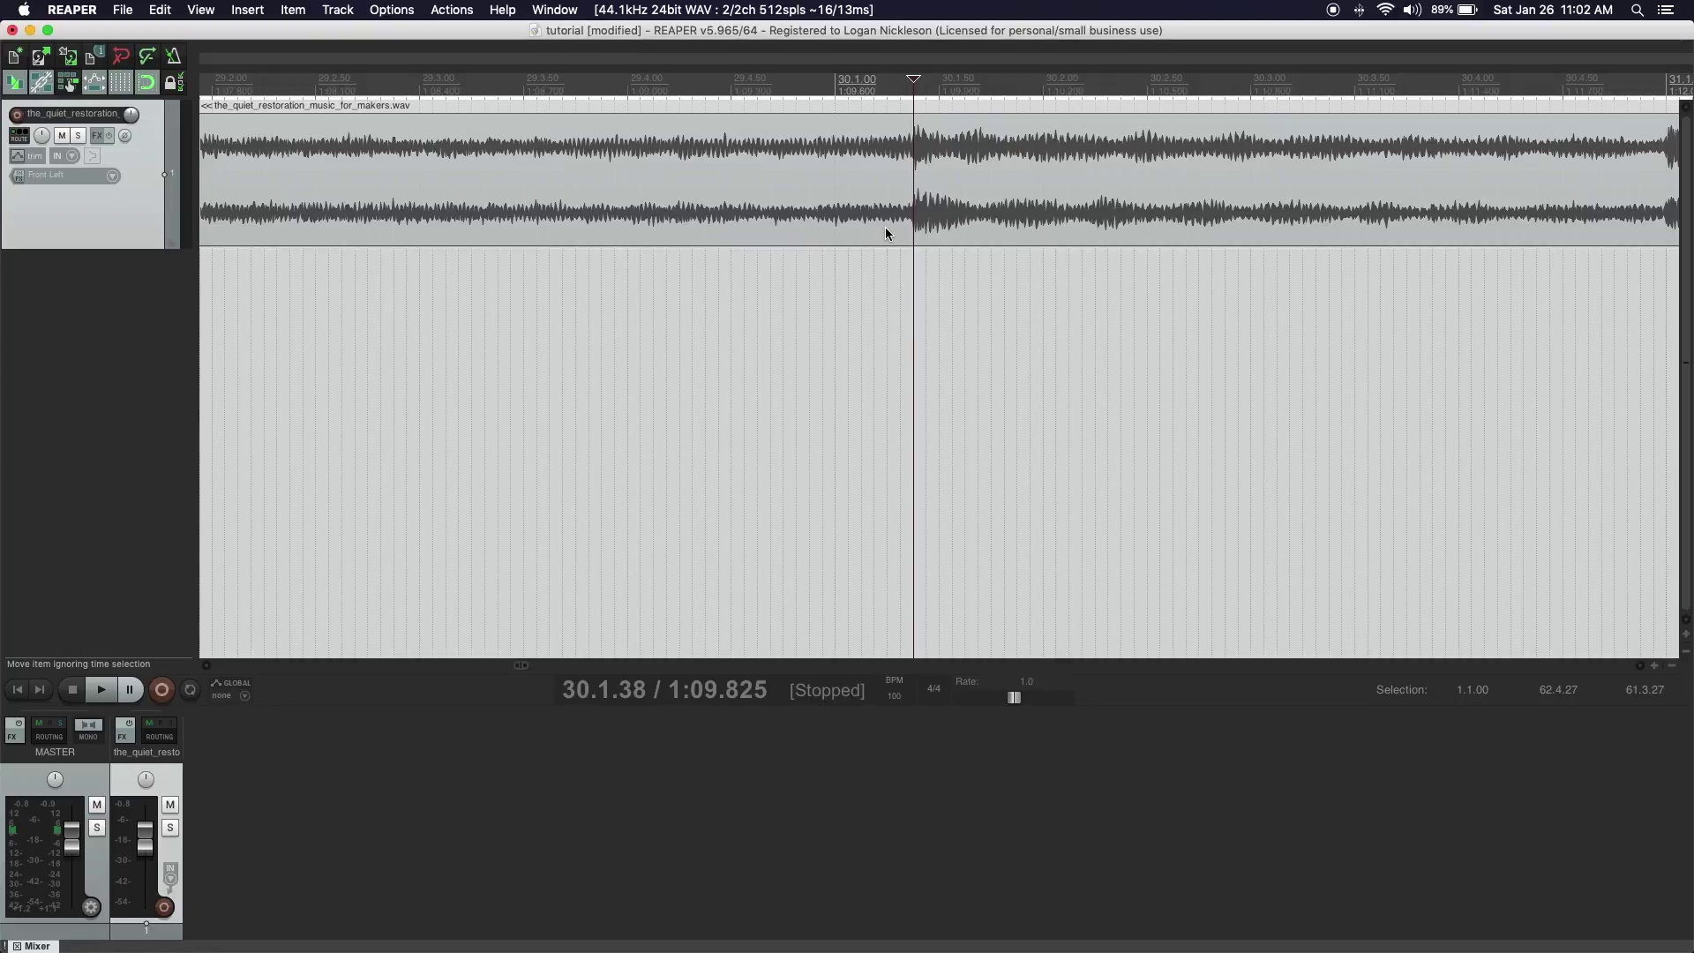
key(s)
Audition bars 41 to 44 and split the song at 44.3.50.
scroll(902, 289, down, 7)
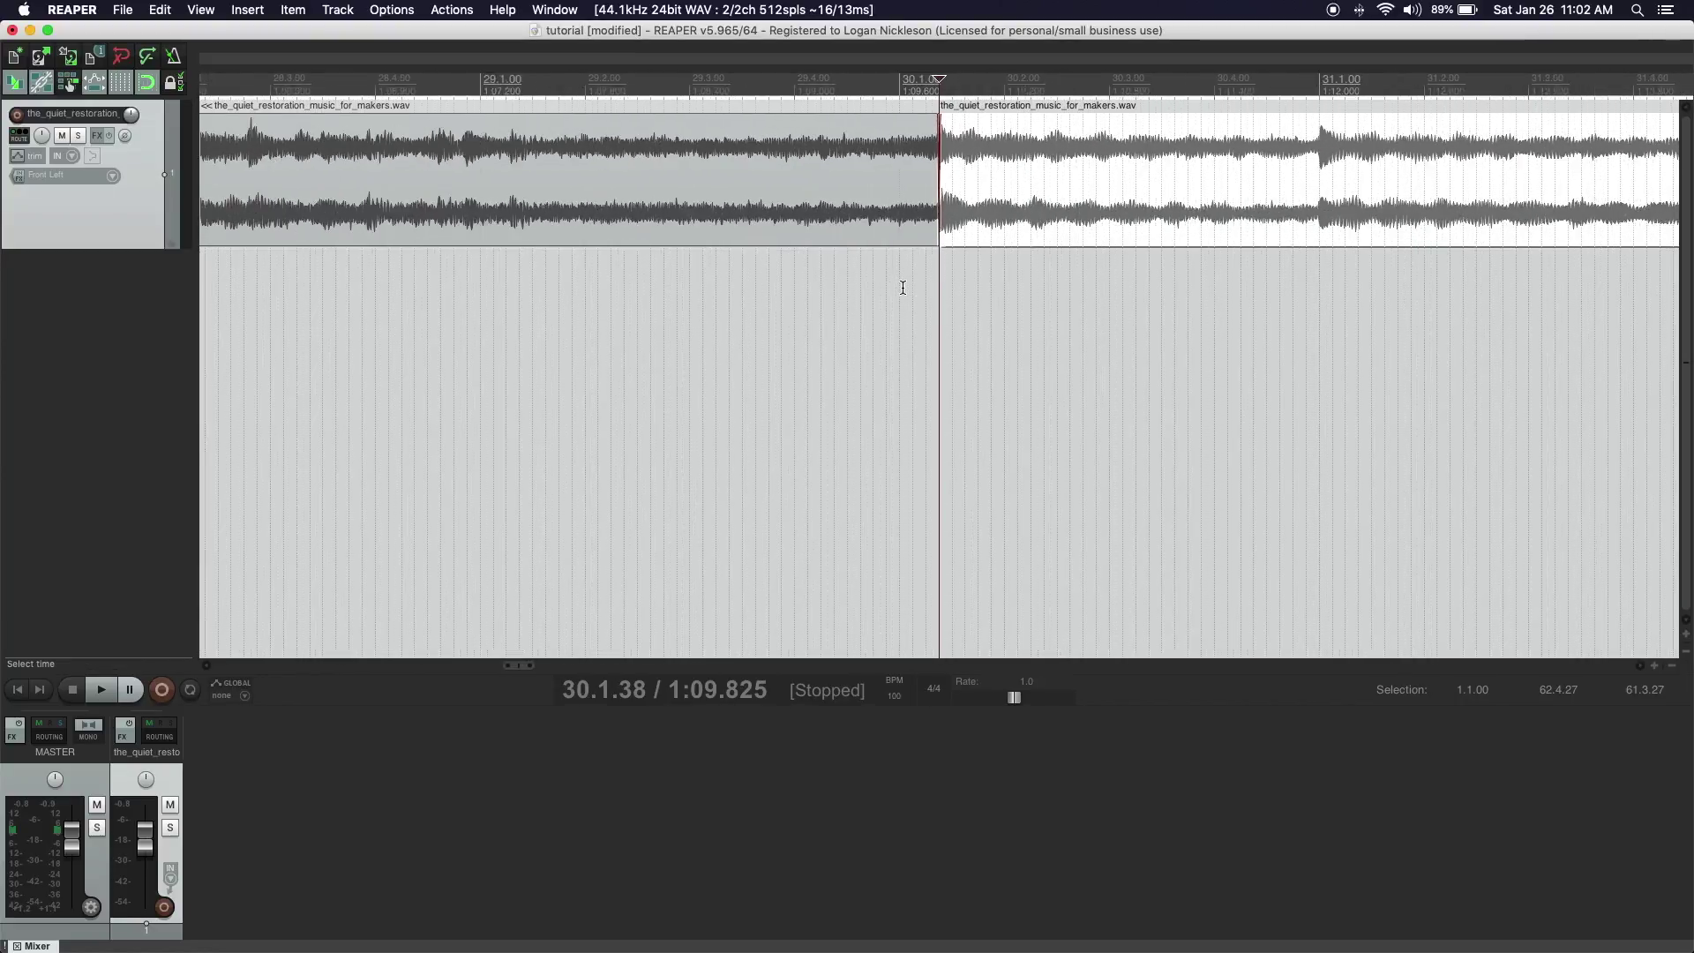
scroll(907, 291, down, 8)
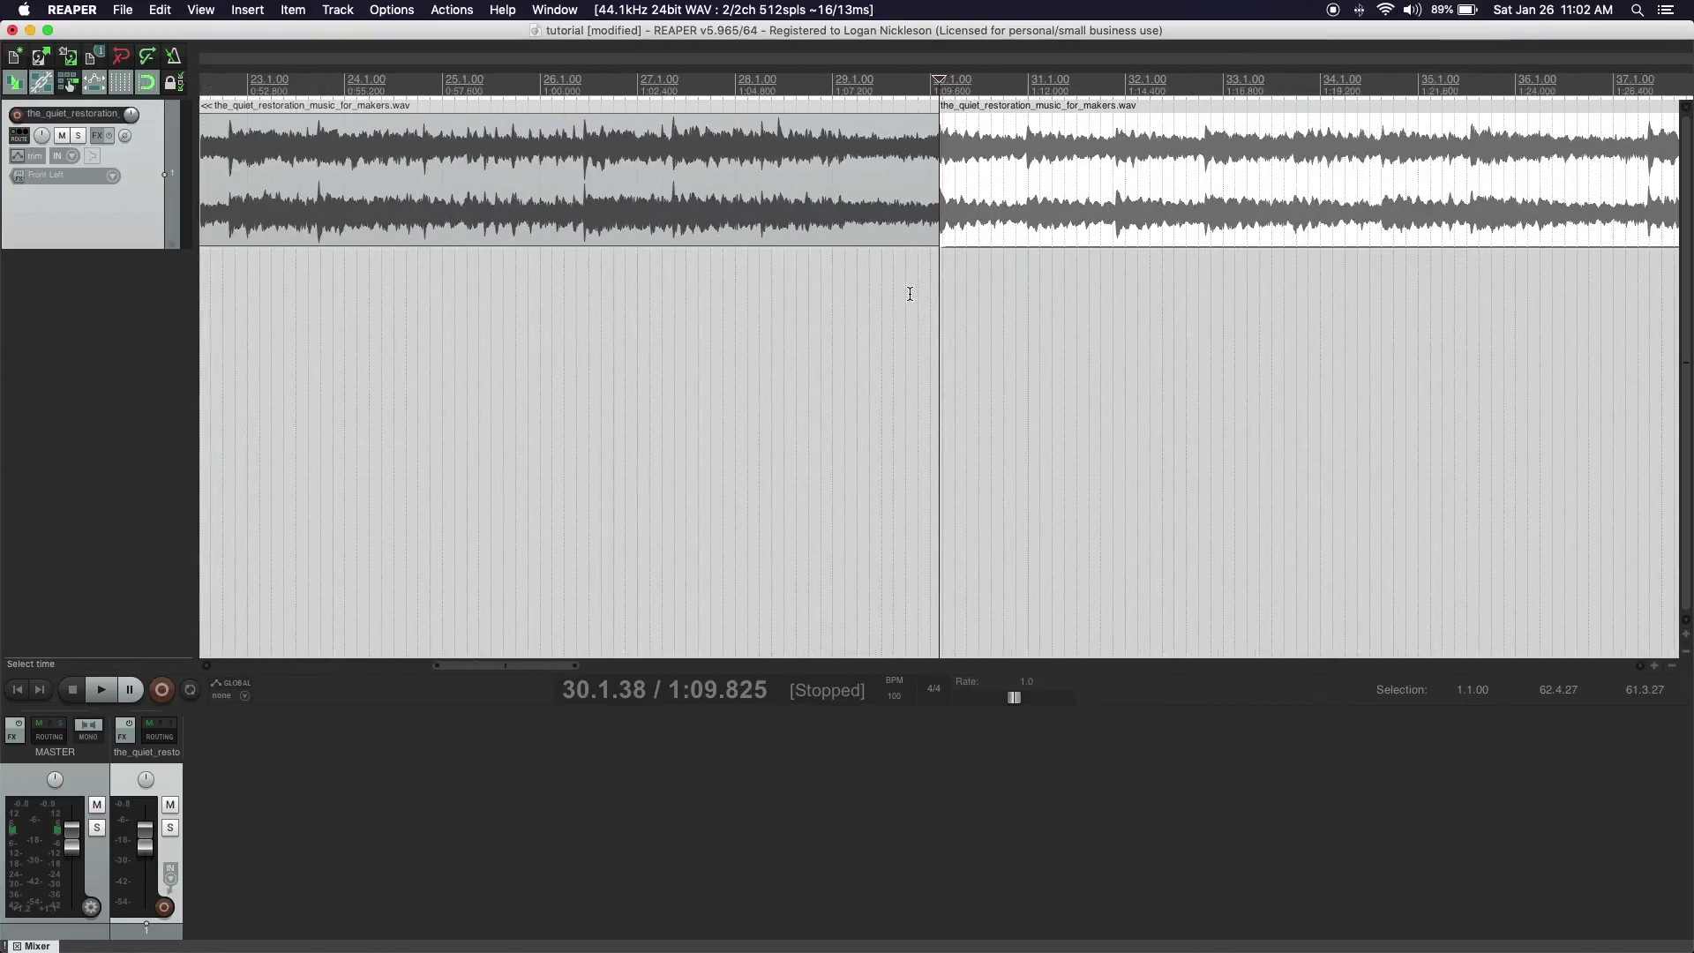
scroll(1108, 311, down, 3)
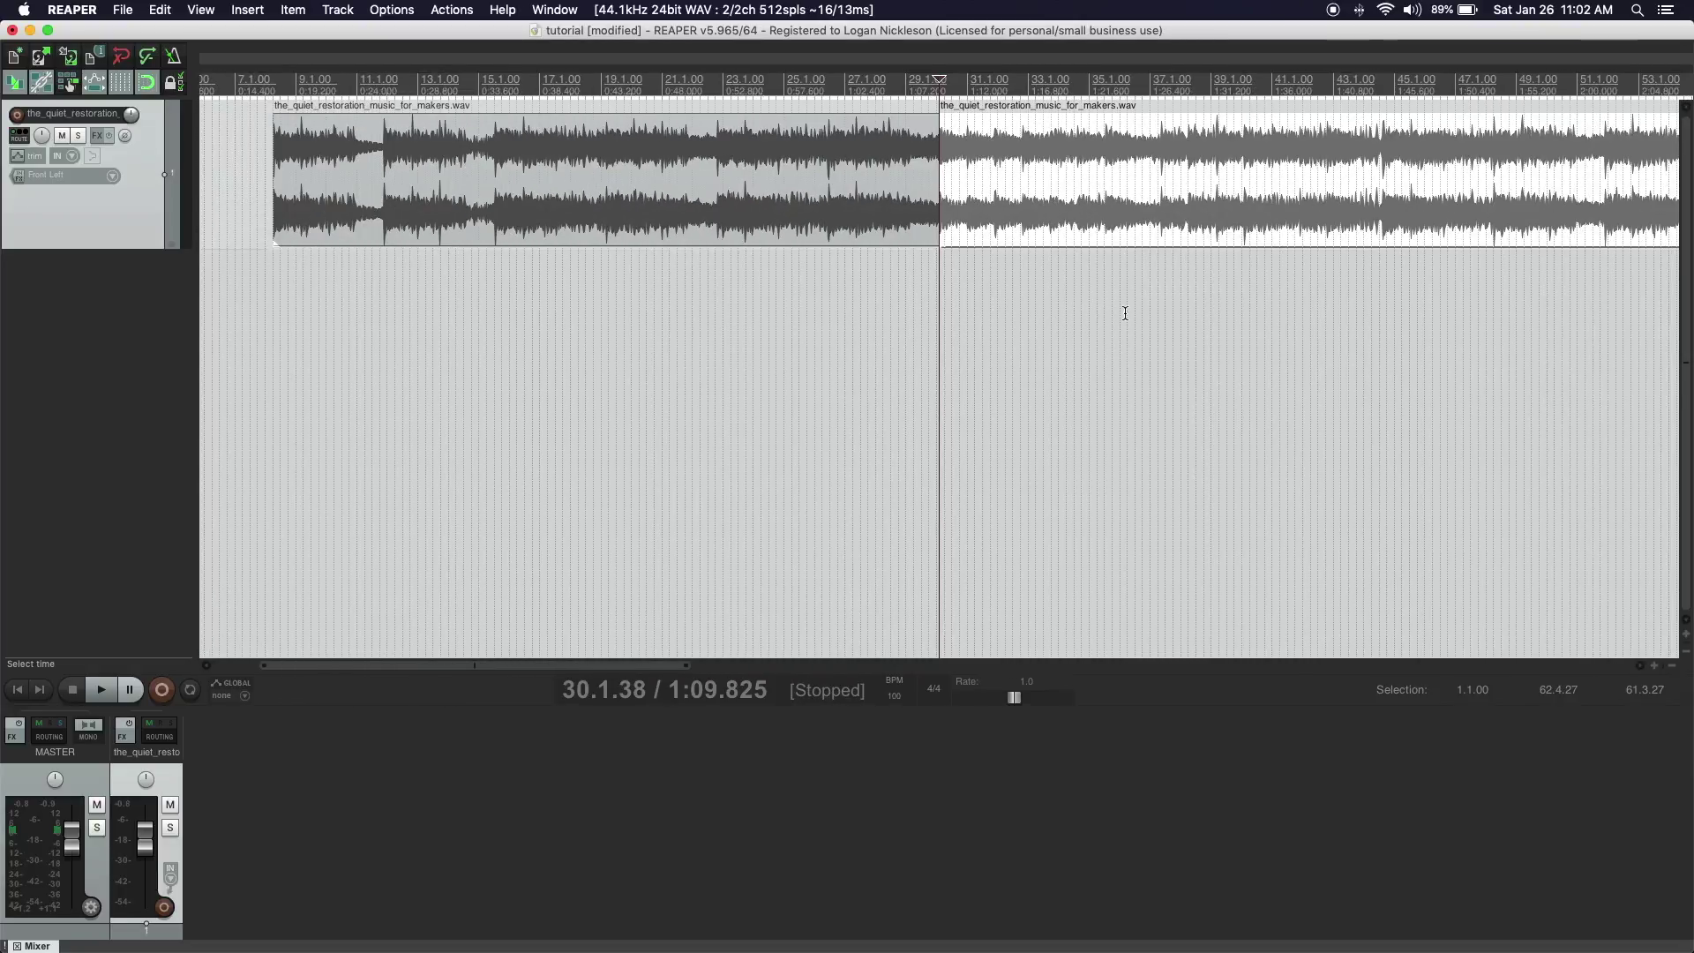
click(1288, 311)
key(space)
scroll(1285, 310, right, 5)
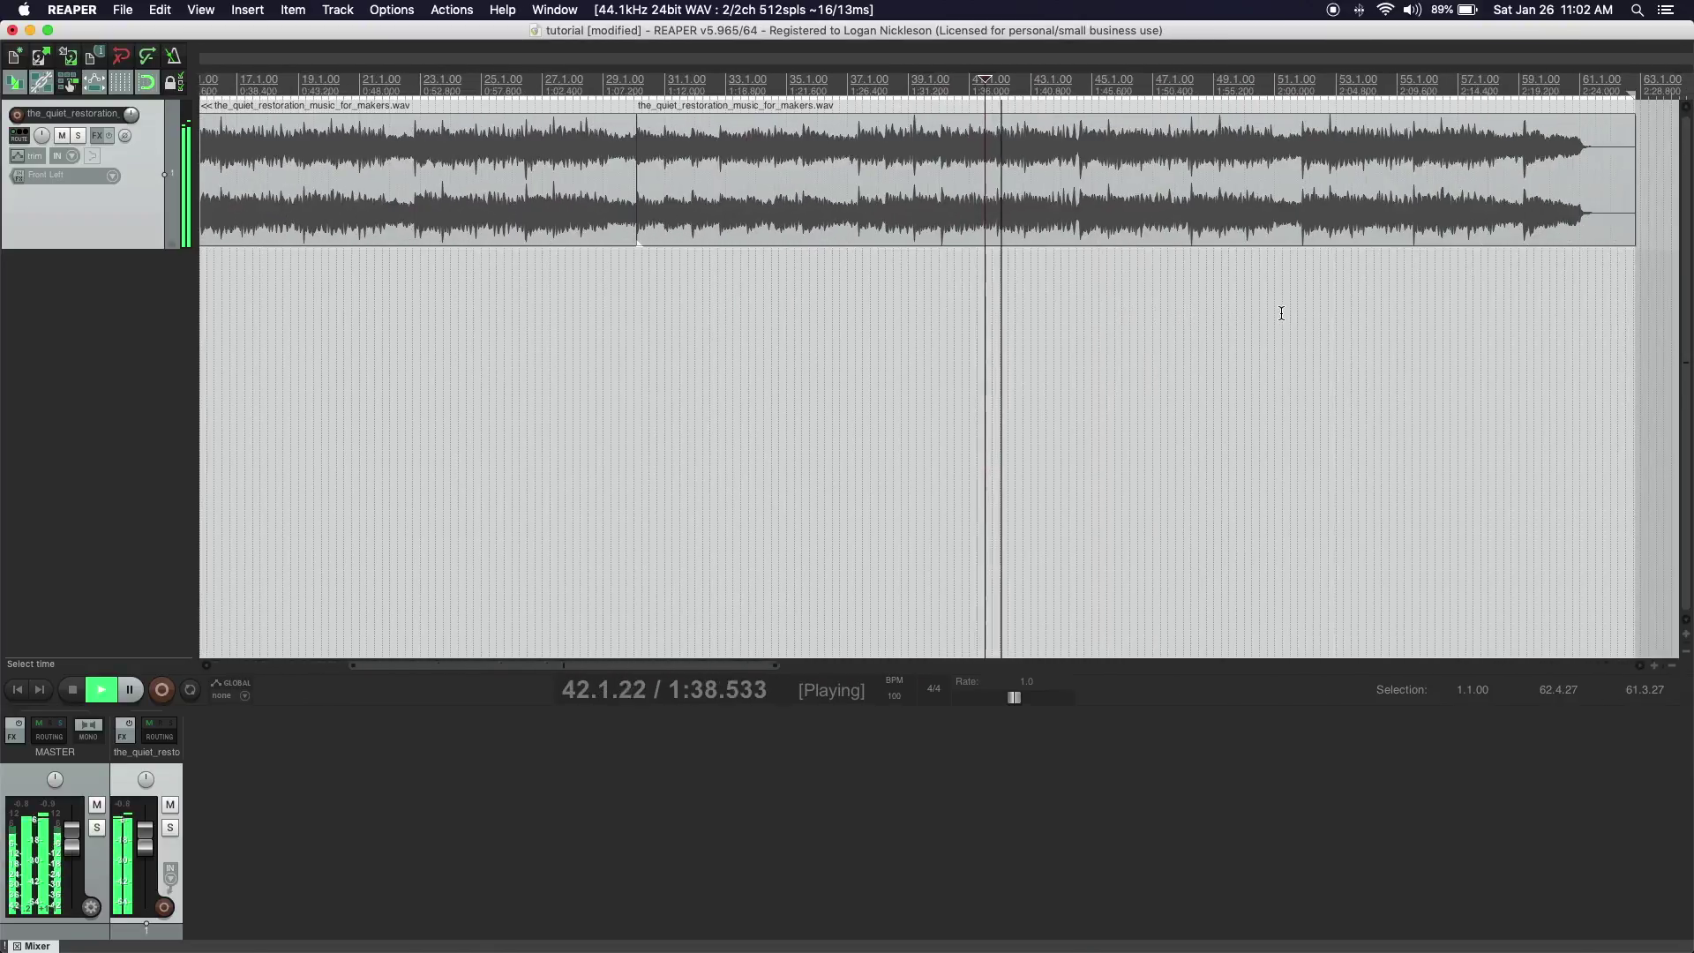
click(1070, 287)
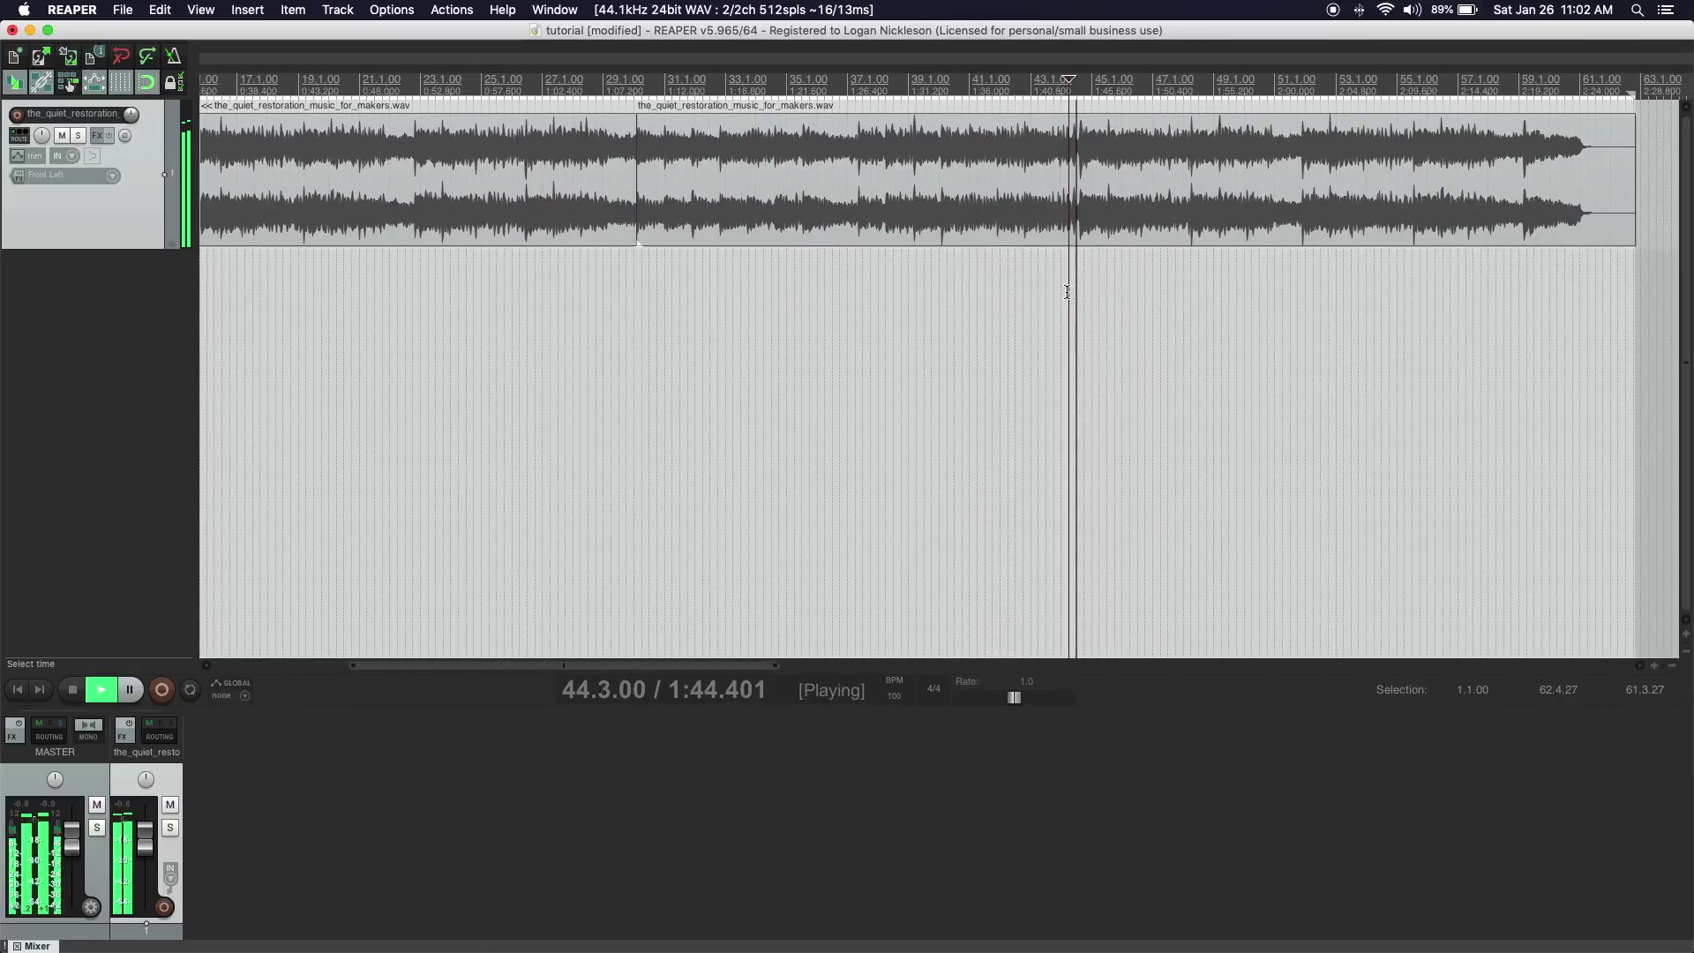
key(space)
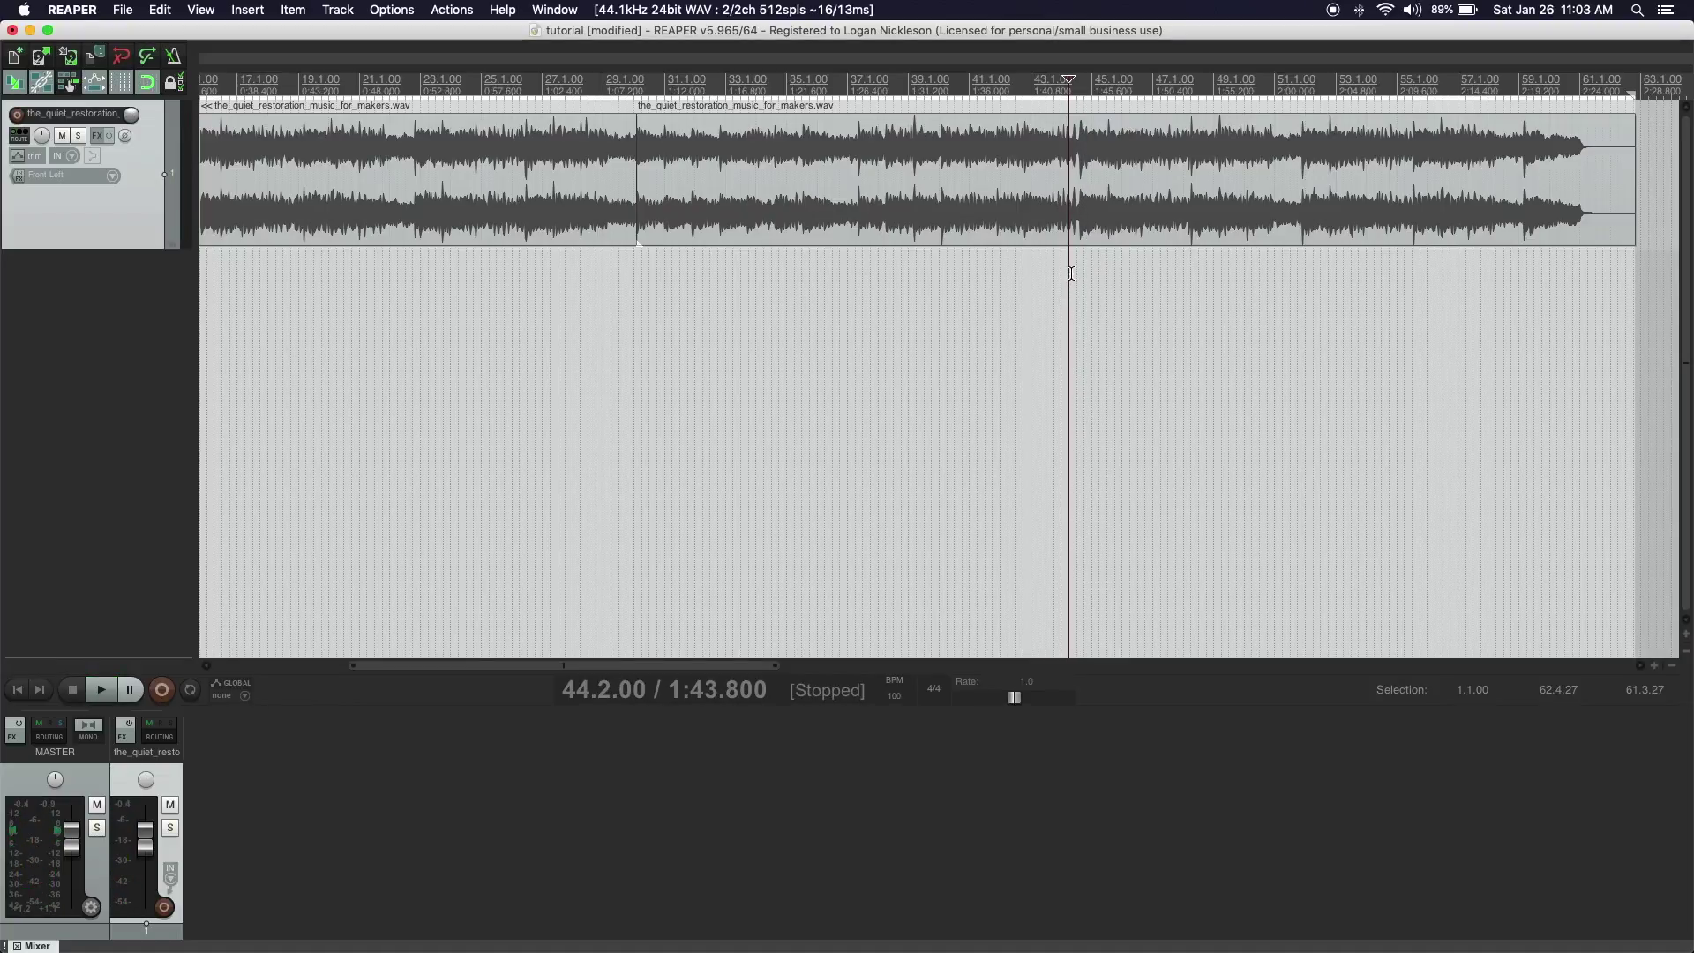
scroll(1132, 267, up, 5)
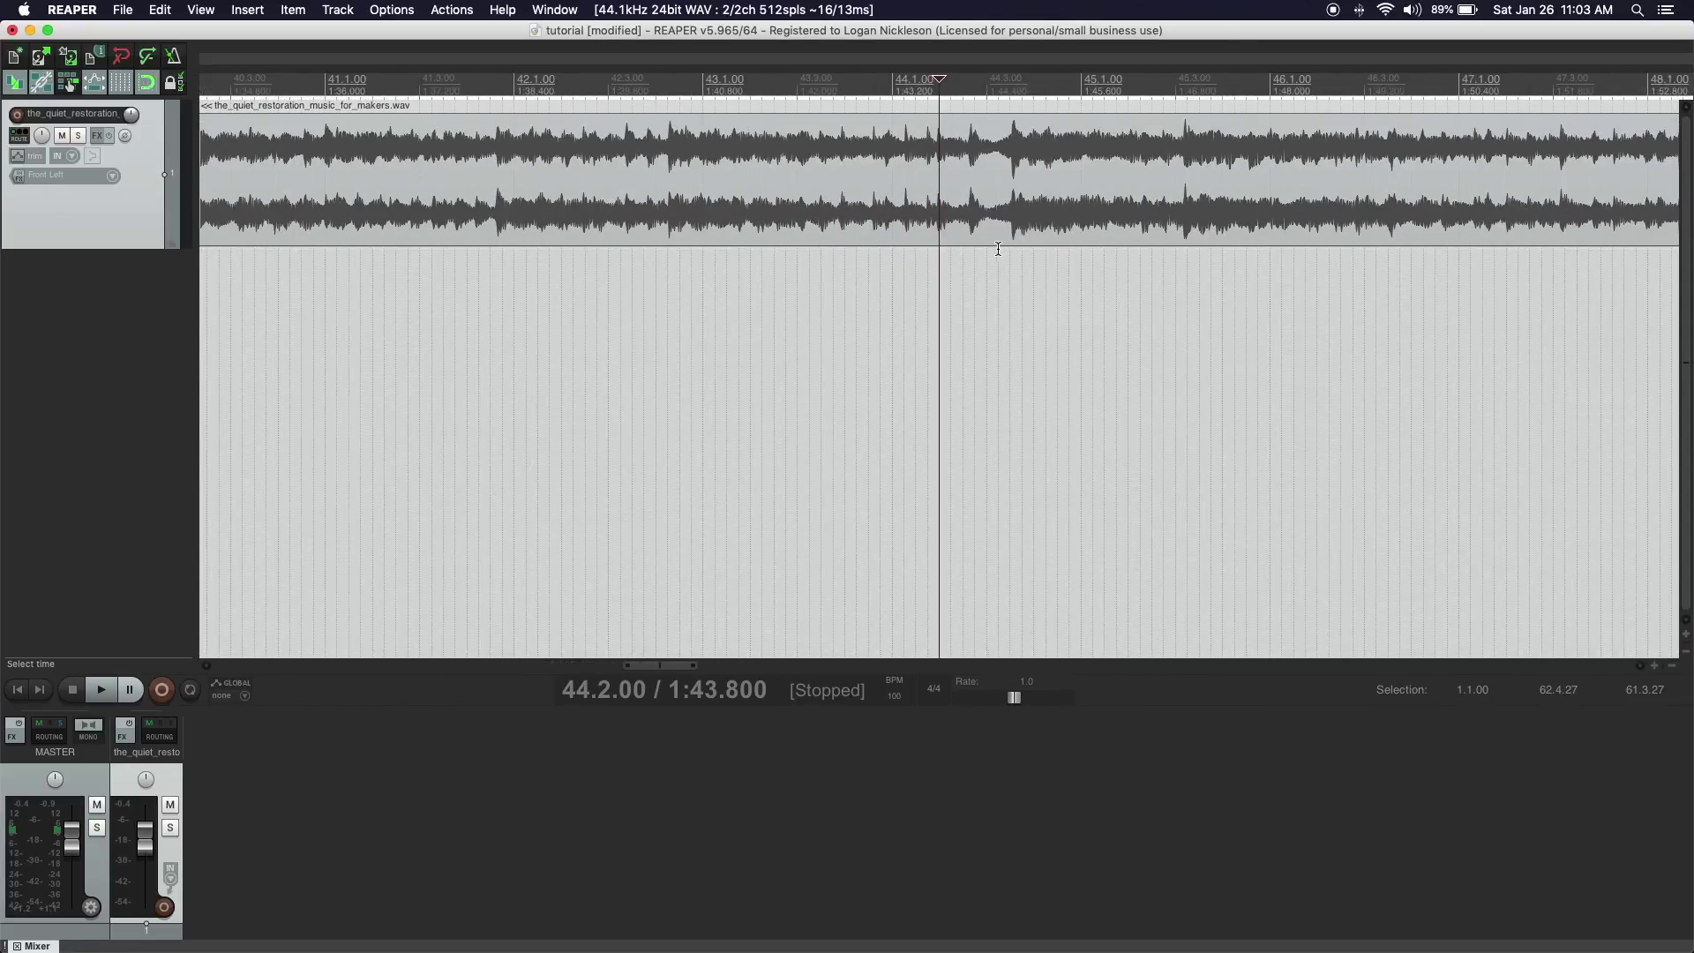
key(space)
key(space)
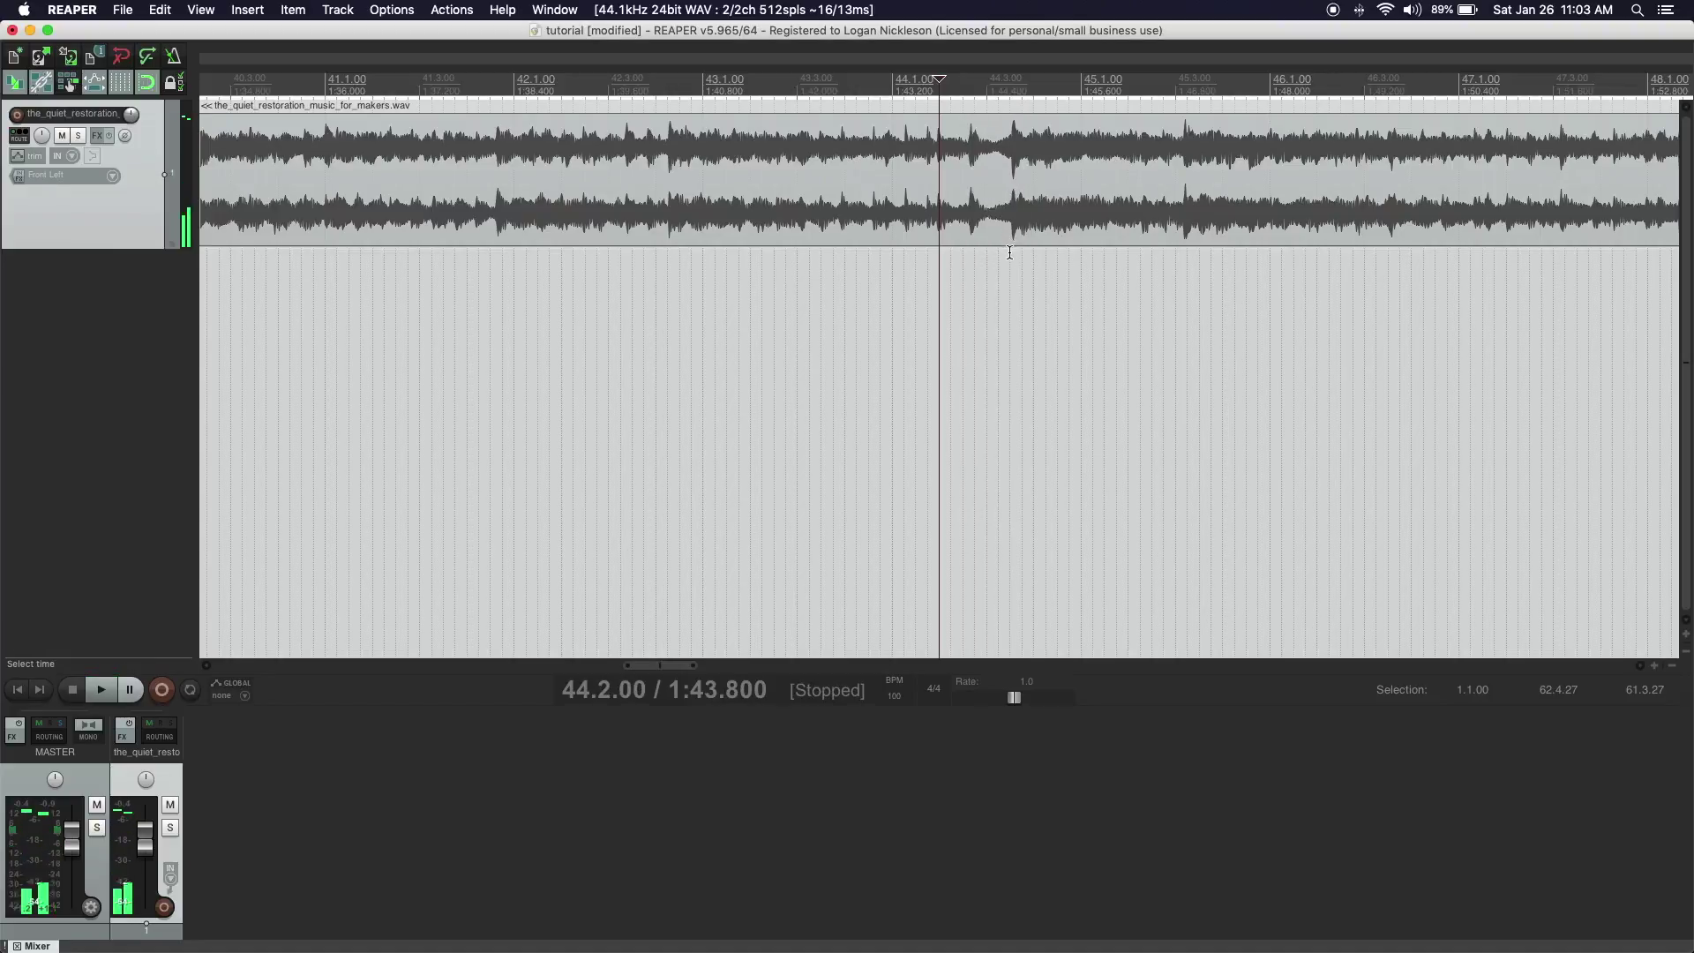
click(1011, 254)
scroll(1012, 258, up, 1)
key(s)
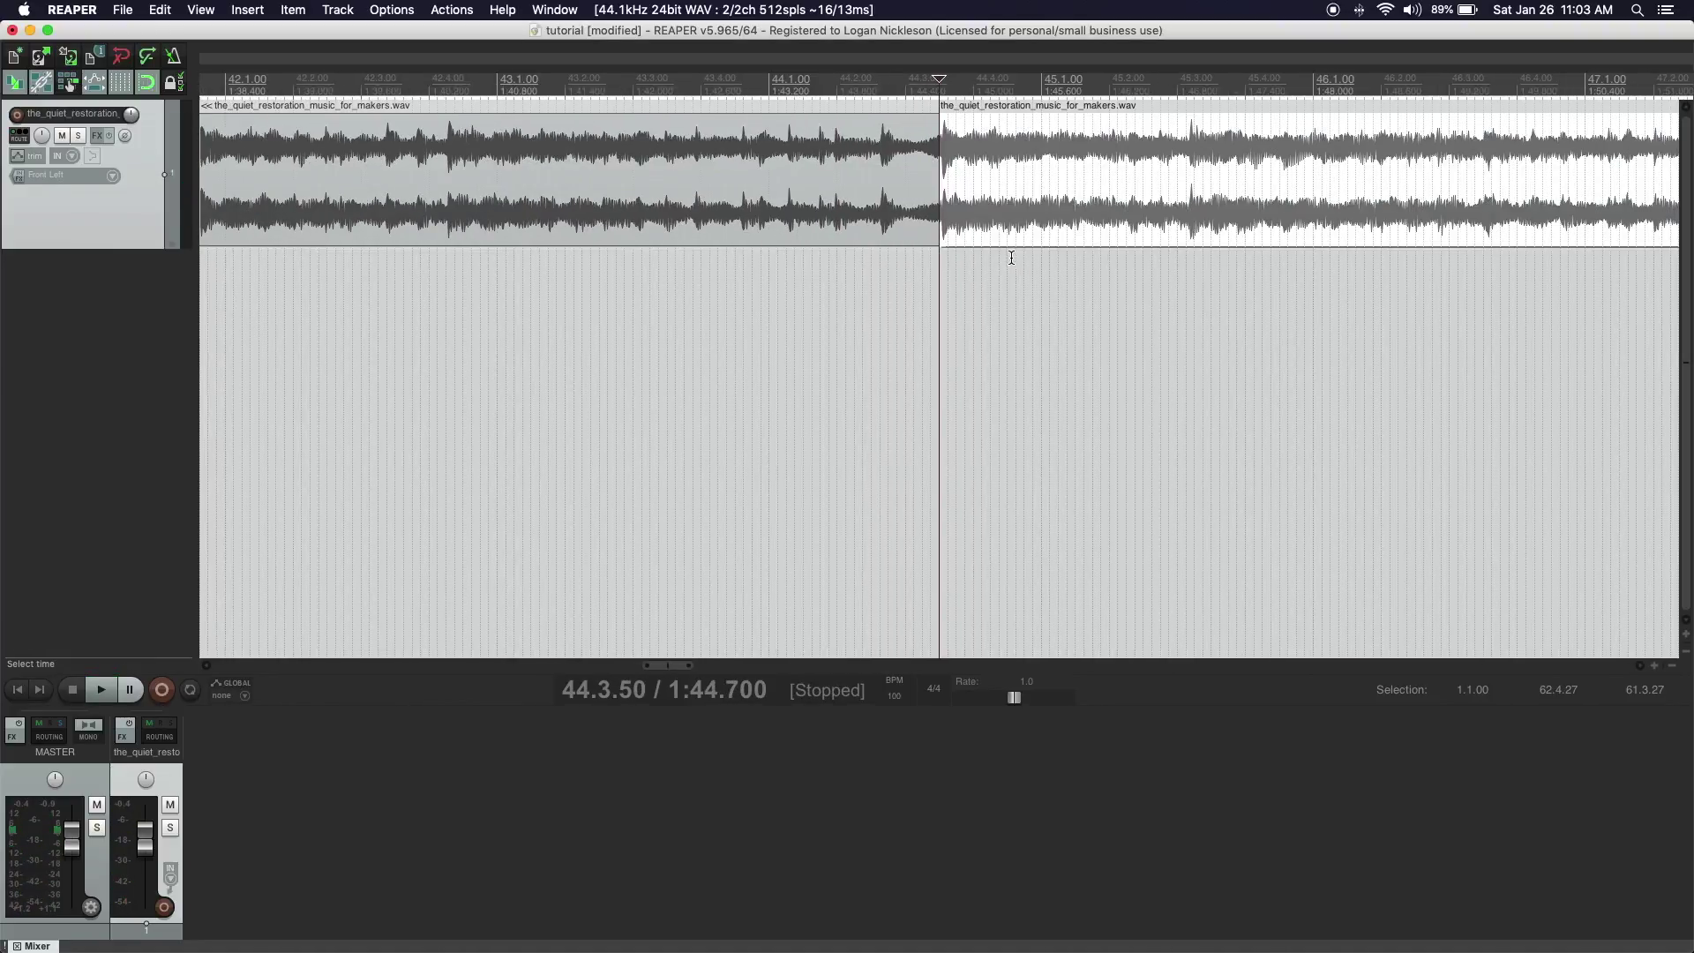
Delete the middle section between the splits and slide the last section left to close the gap.
scroll(891, 223, down, 5)
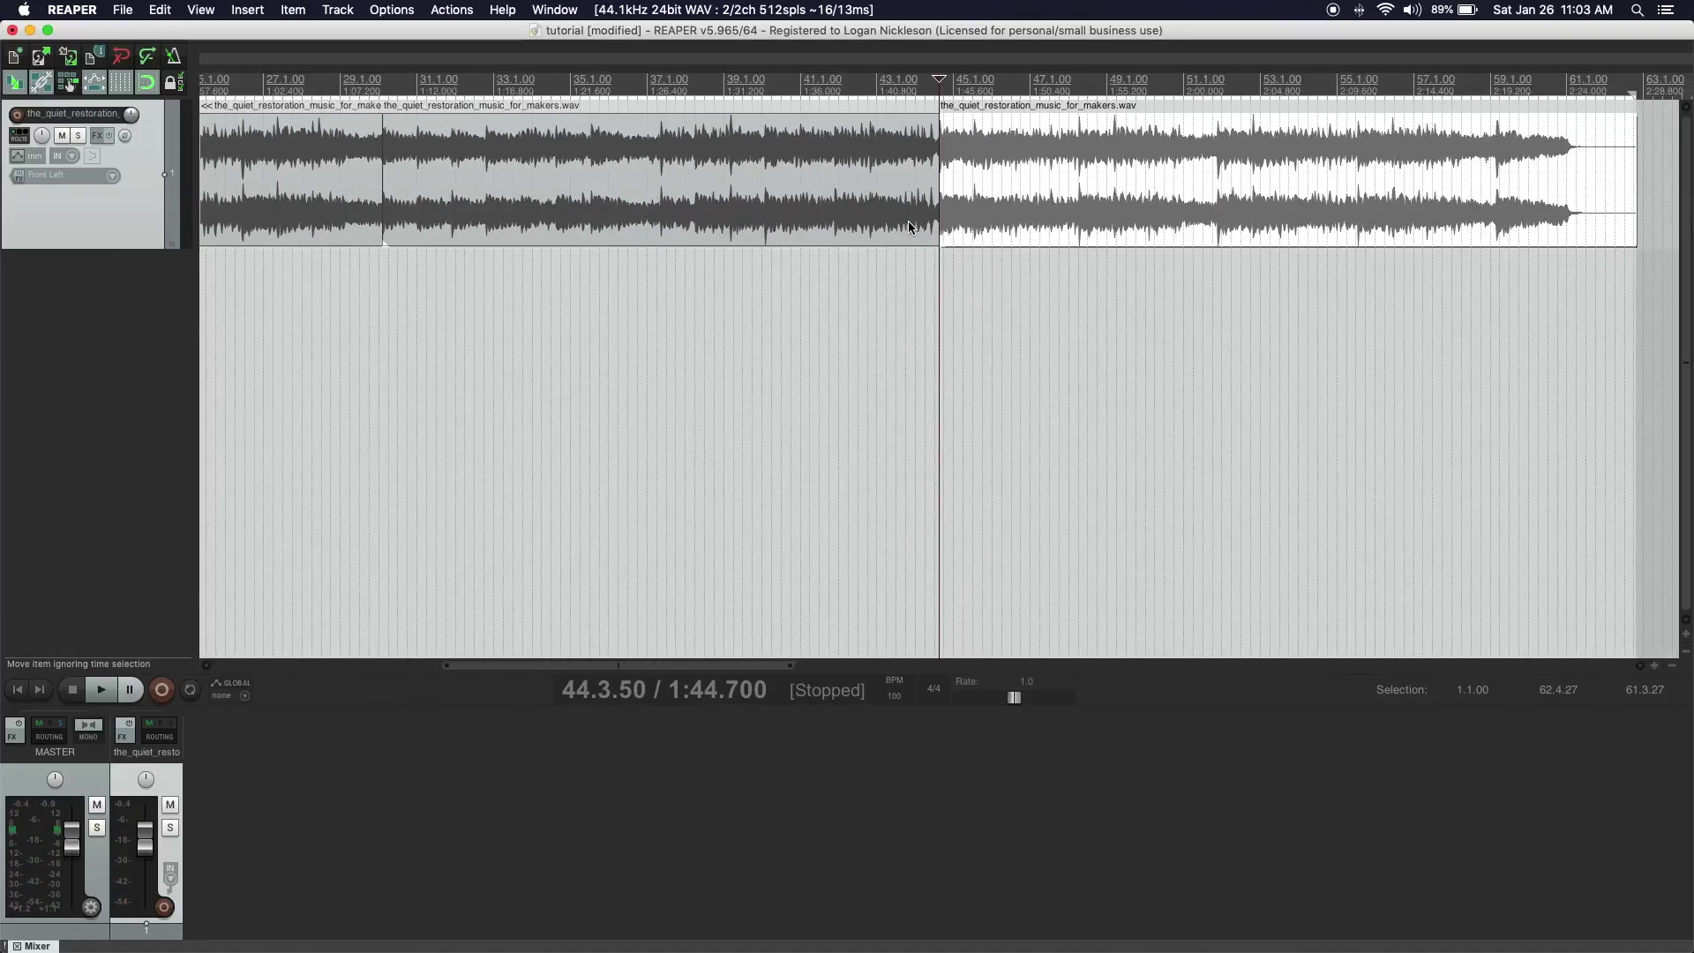
click(852, 213)
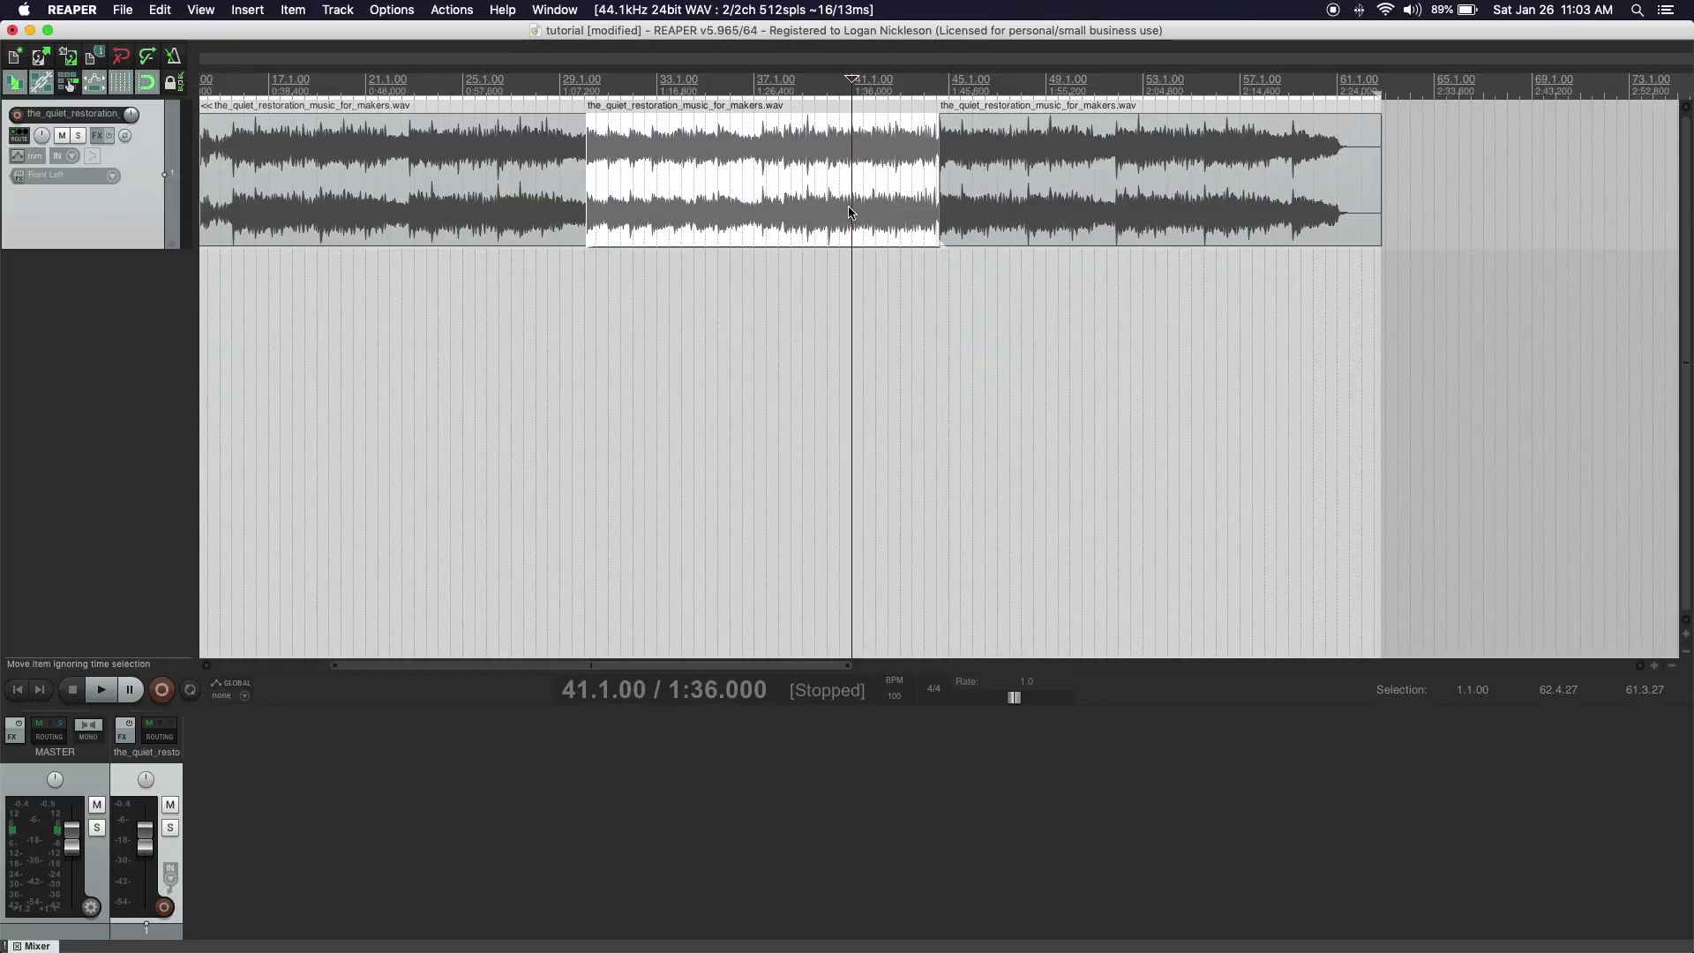
key(Delete)
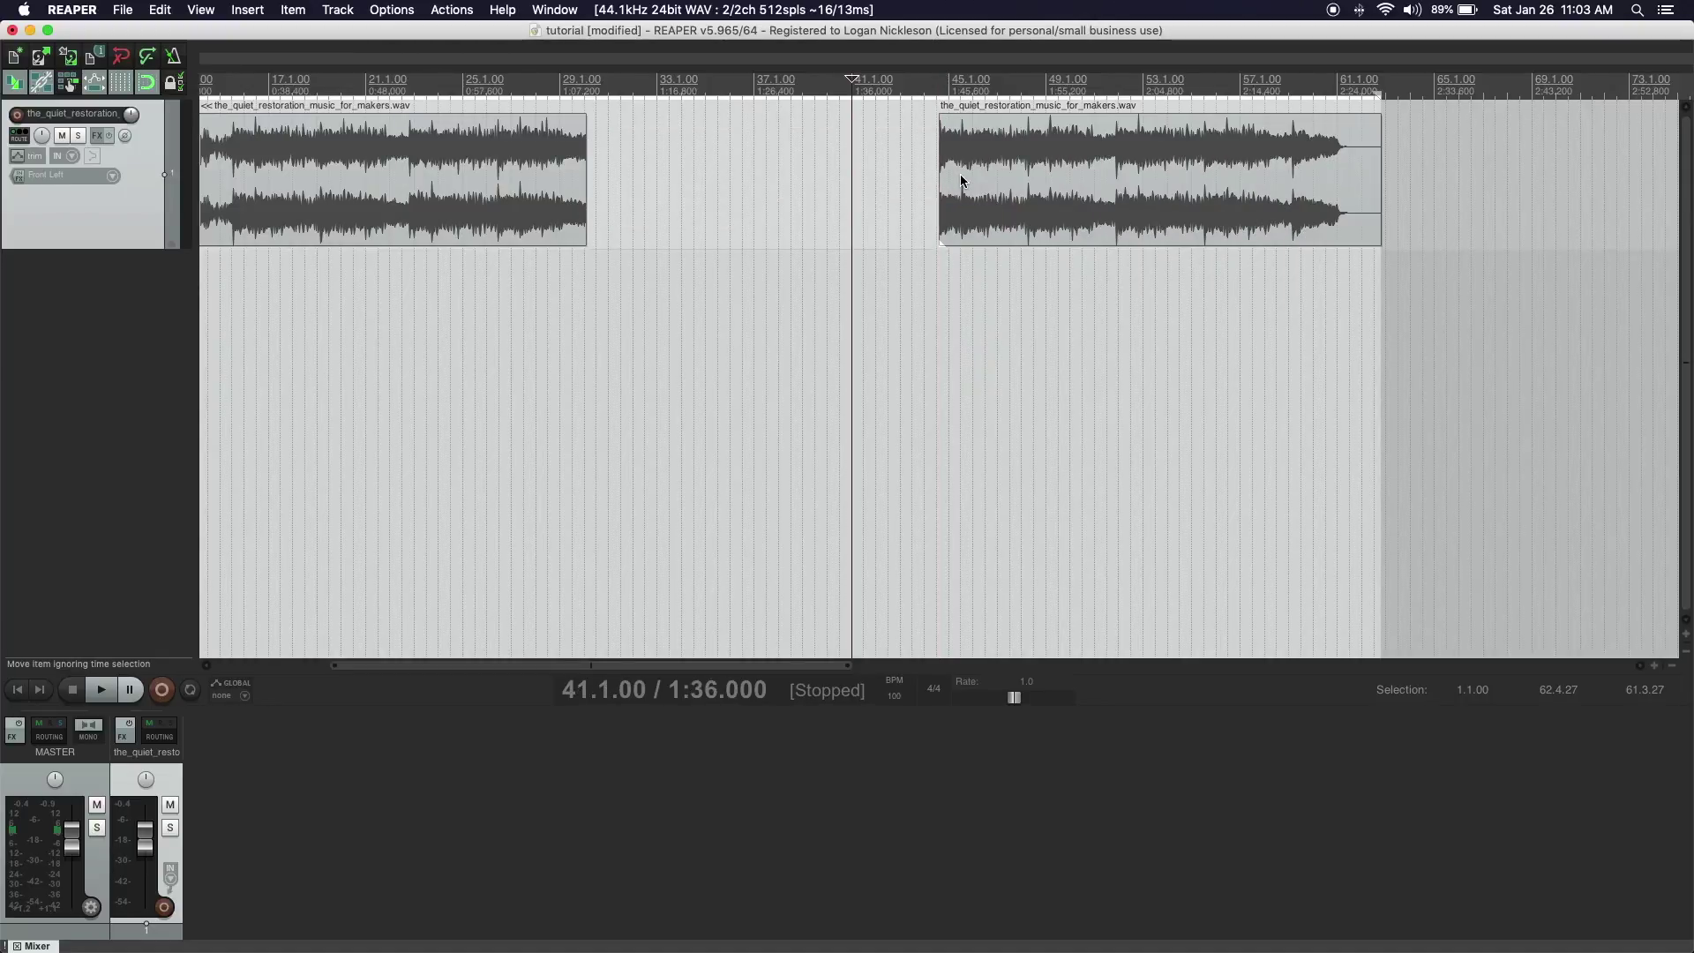
drag(990, 183, 636, 183)
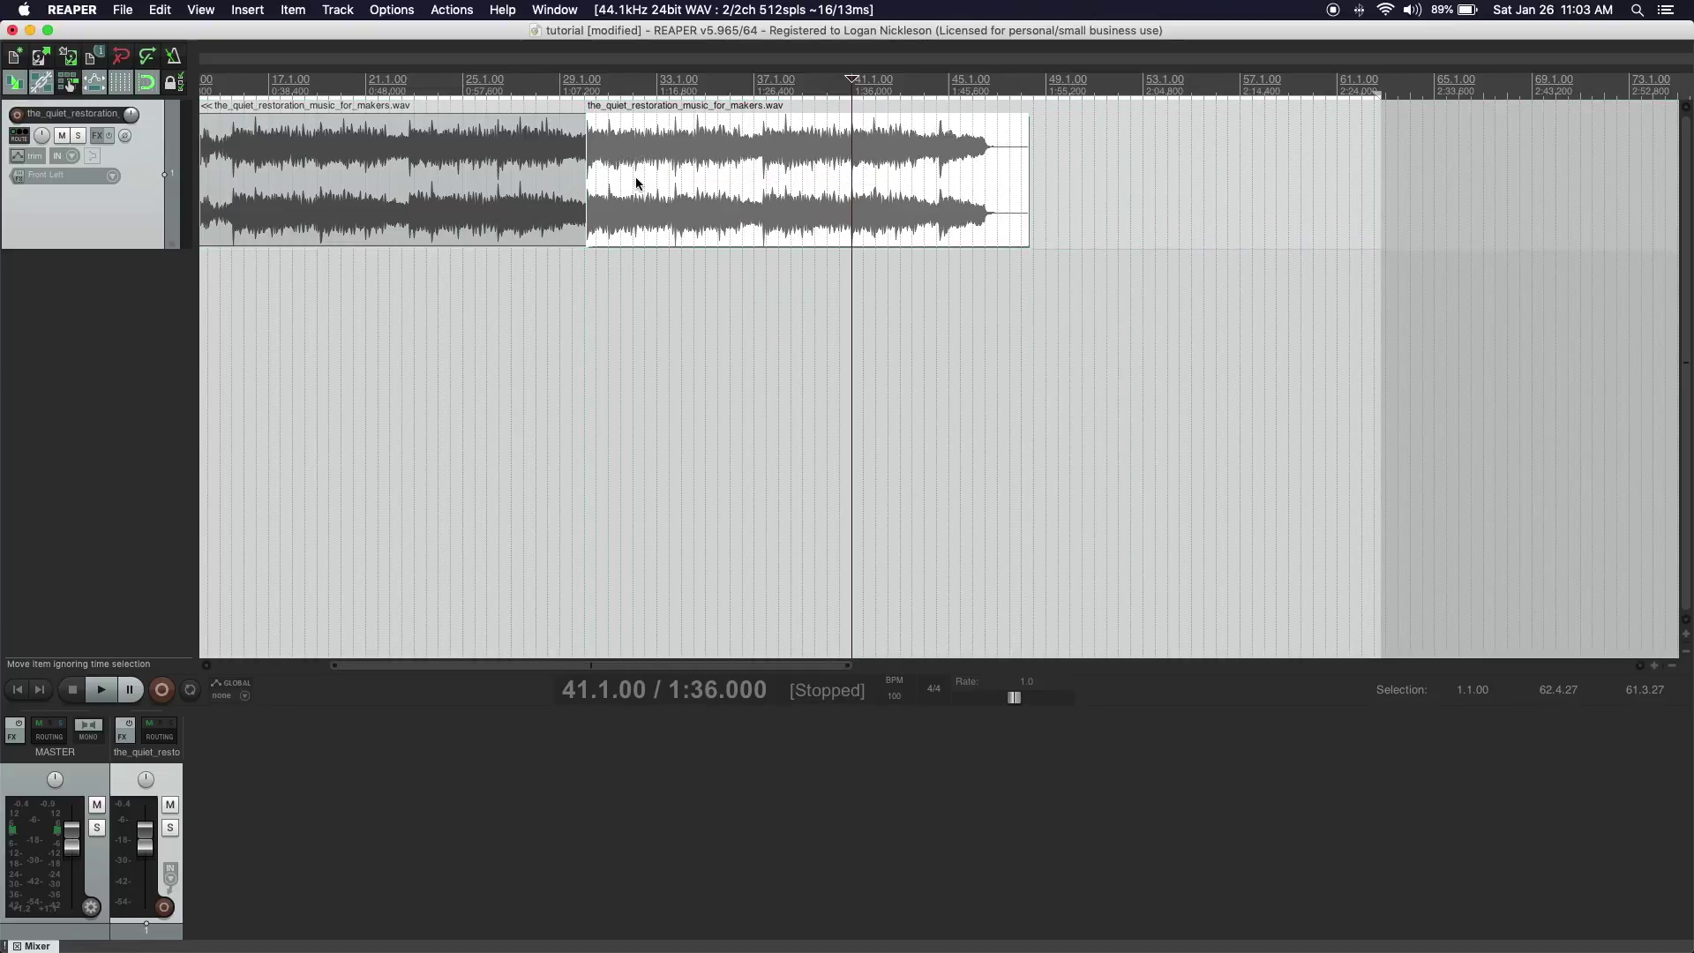
Overlap the two pieces into a crossfade and play back across it.
scroll(632, 177, up, 6)
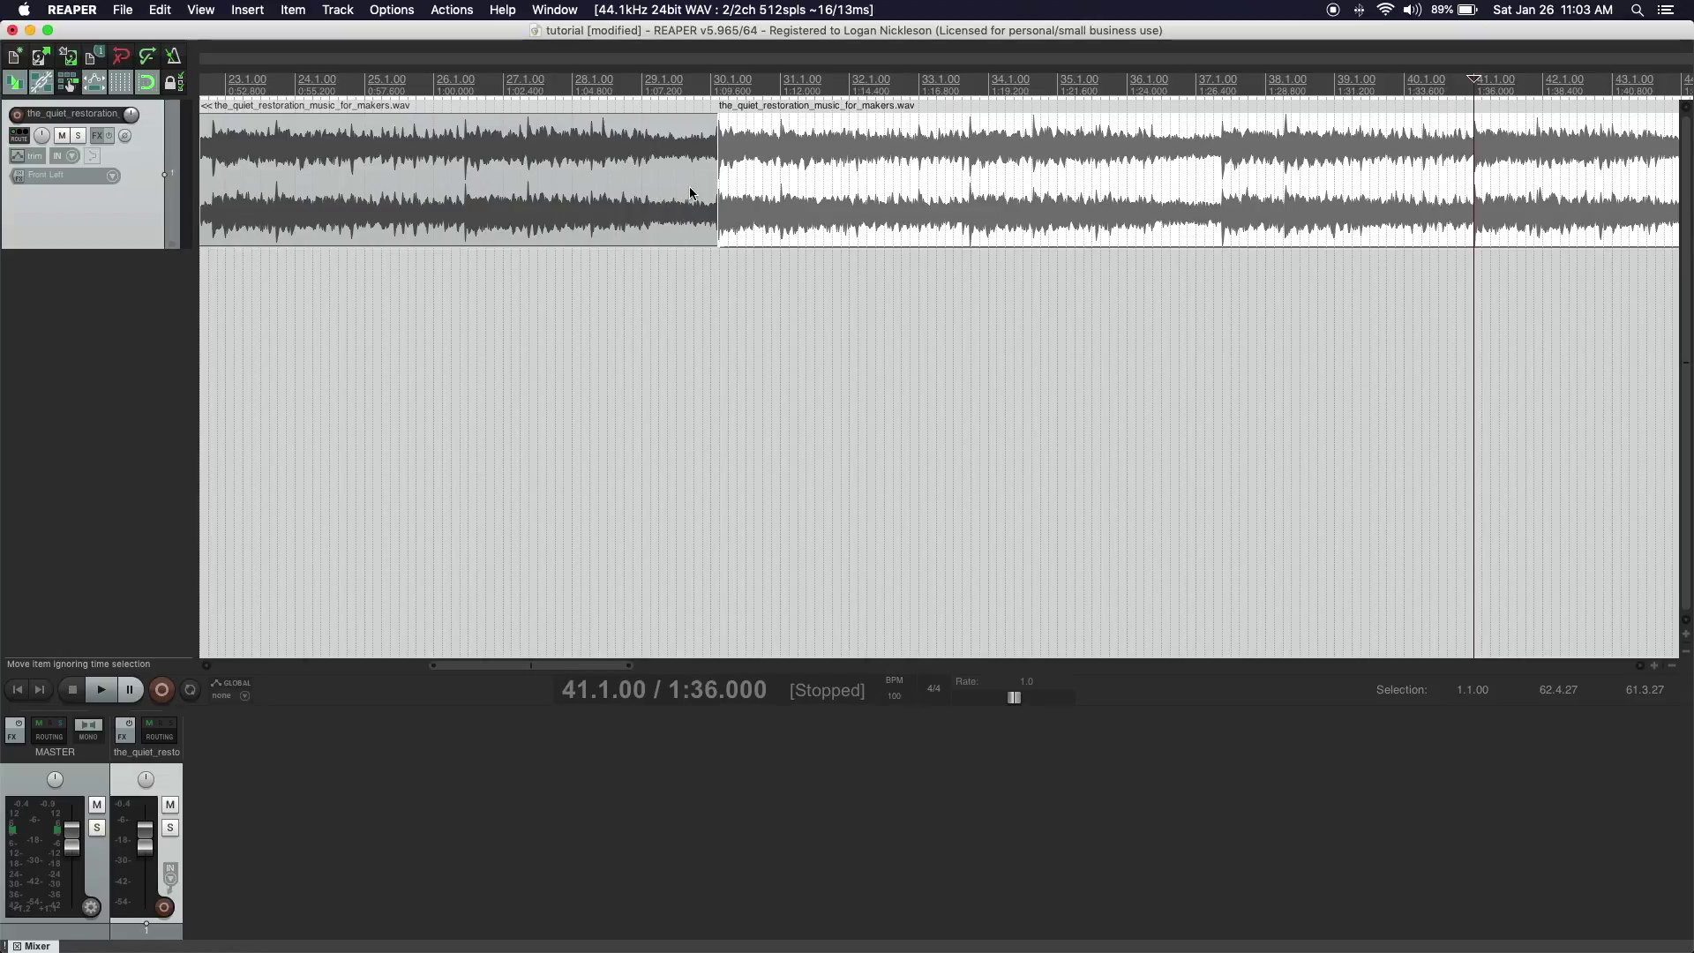
scroll(690, 193, down, 4)
scroll(709, 201, up, 8)
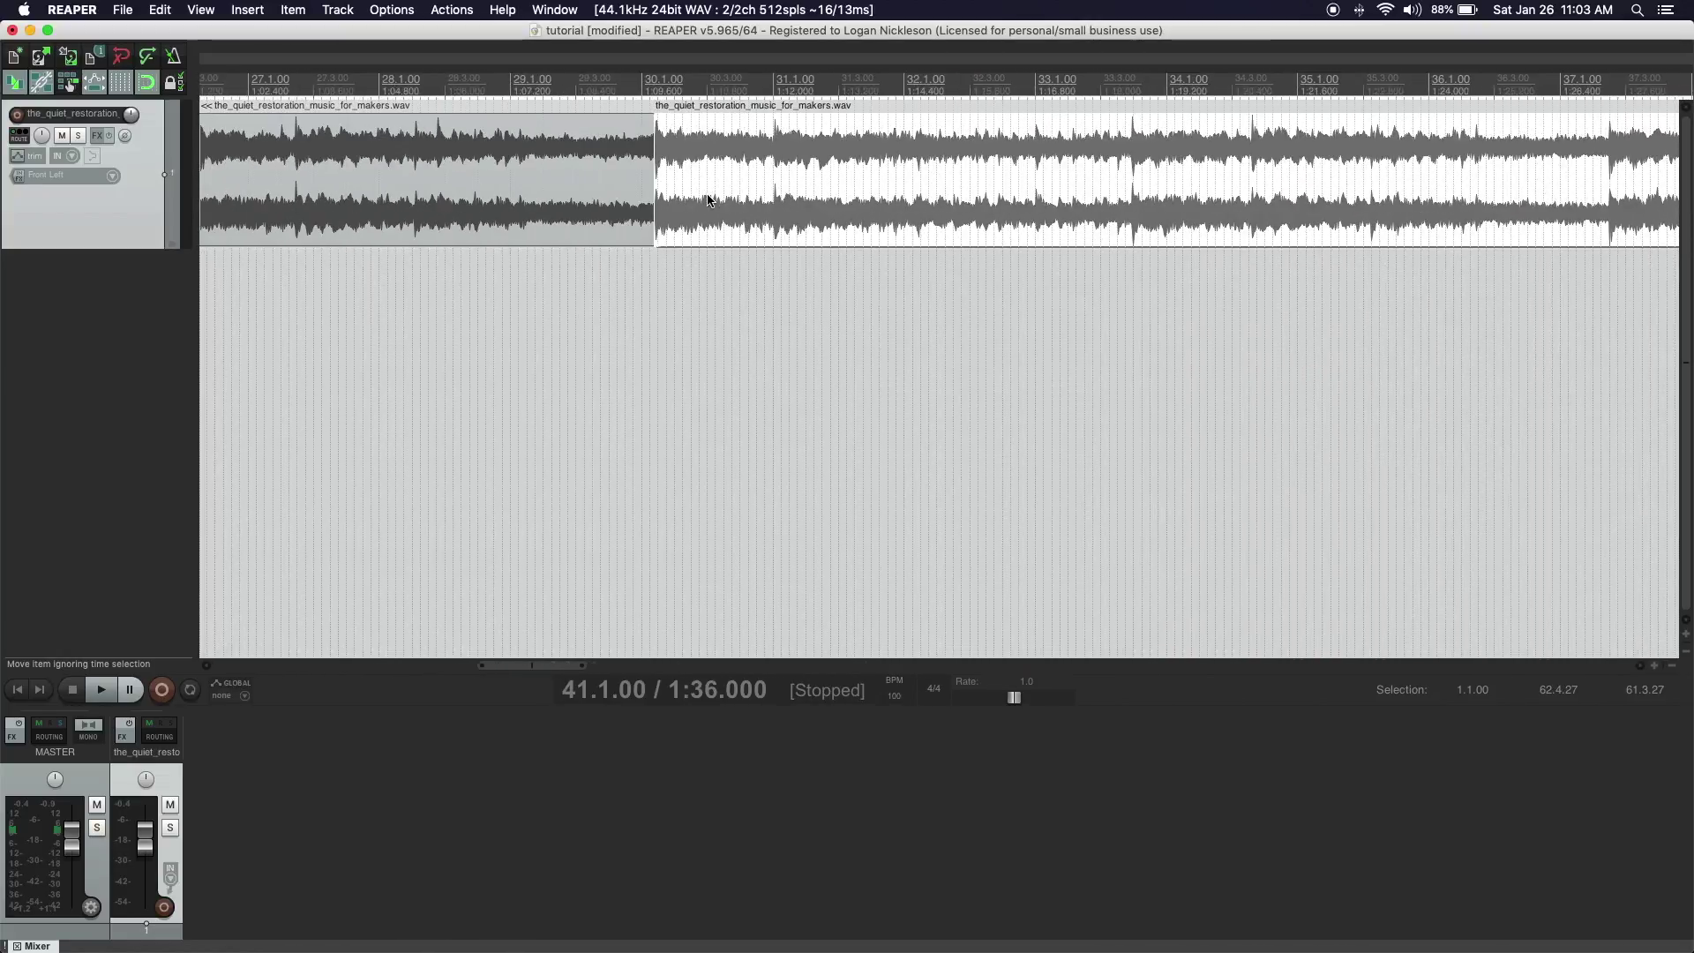
drag(660, 186, 663, 181)
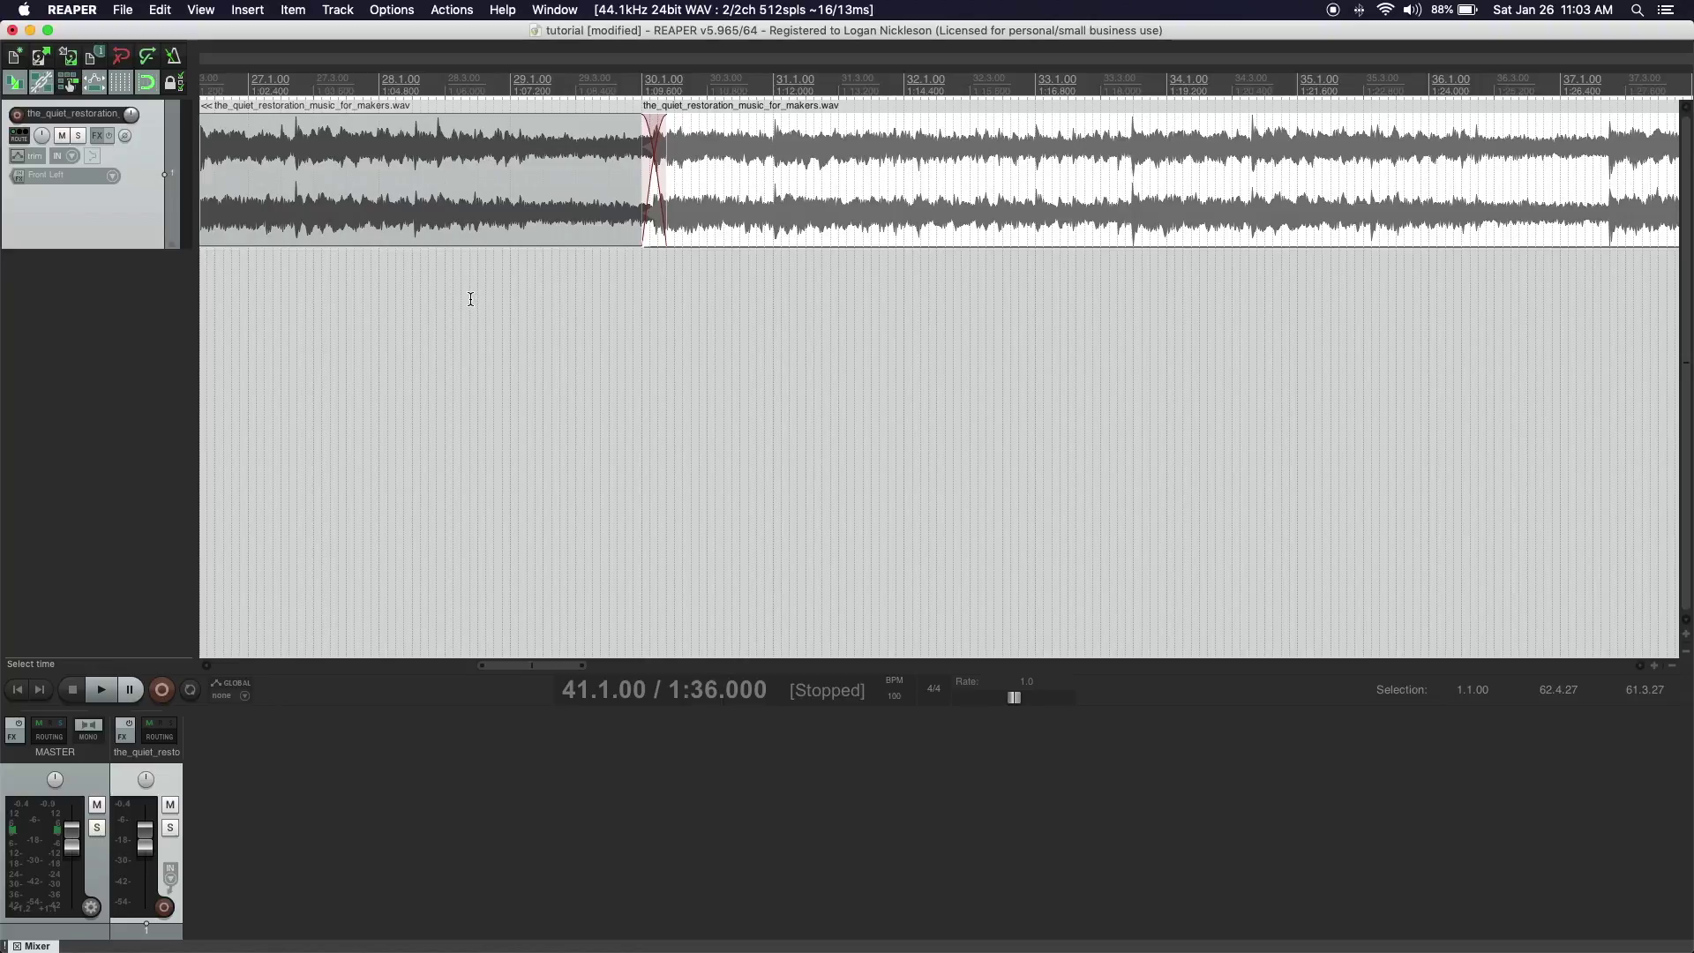
click(359, 298)
key(space)
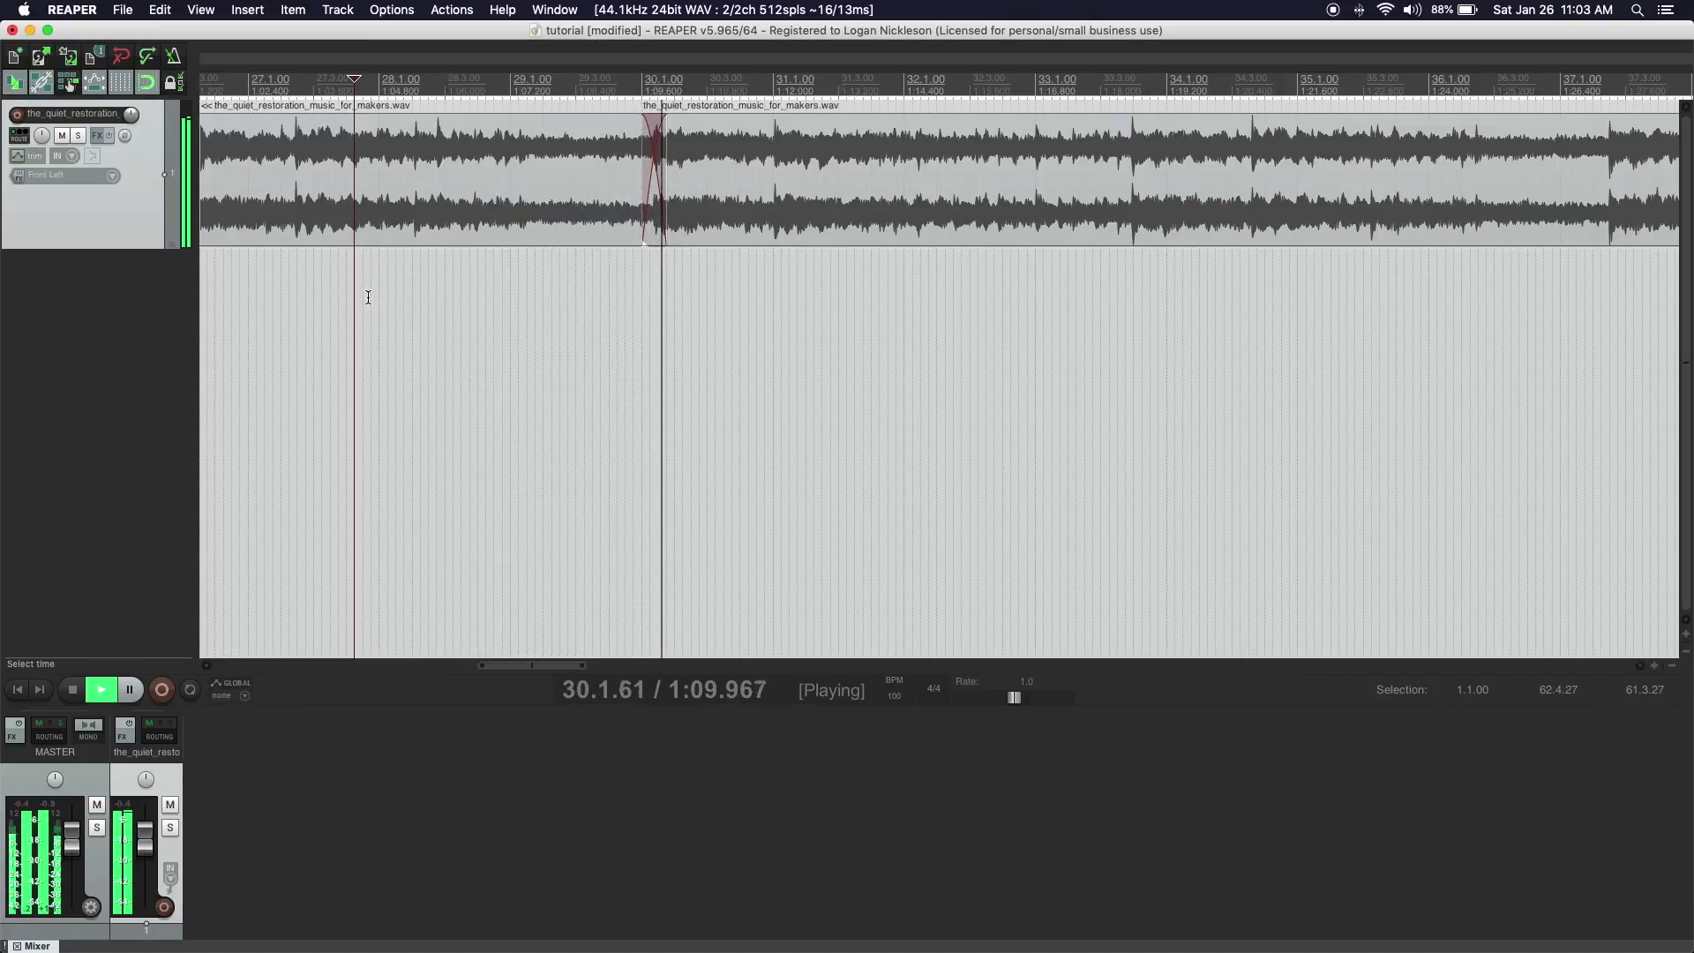
key(space)
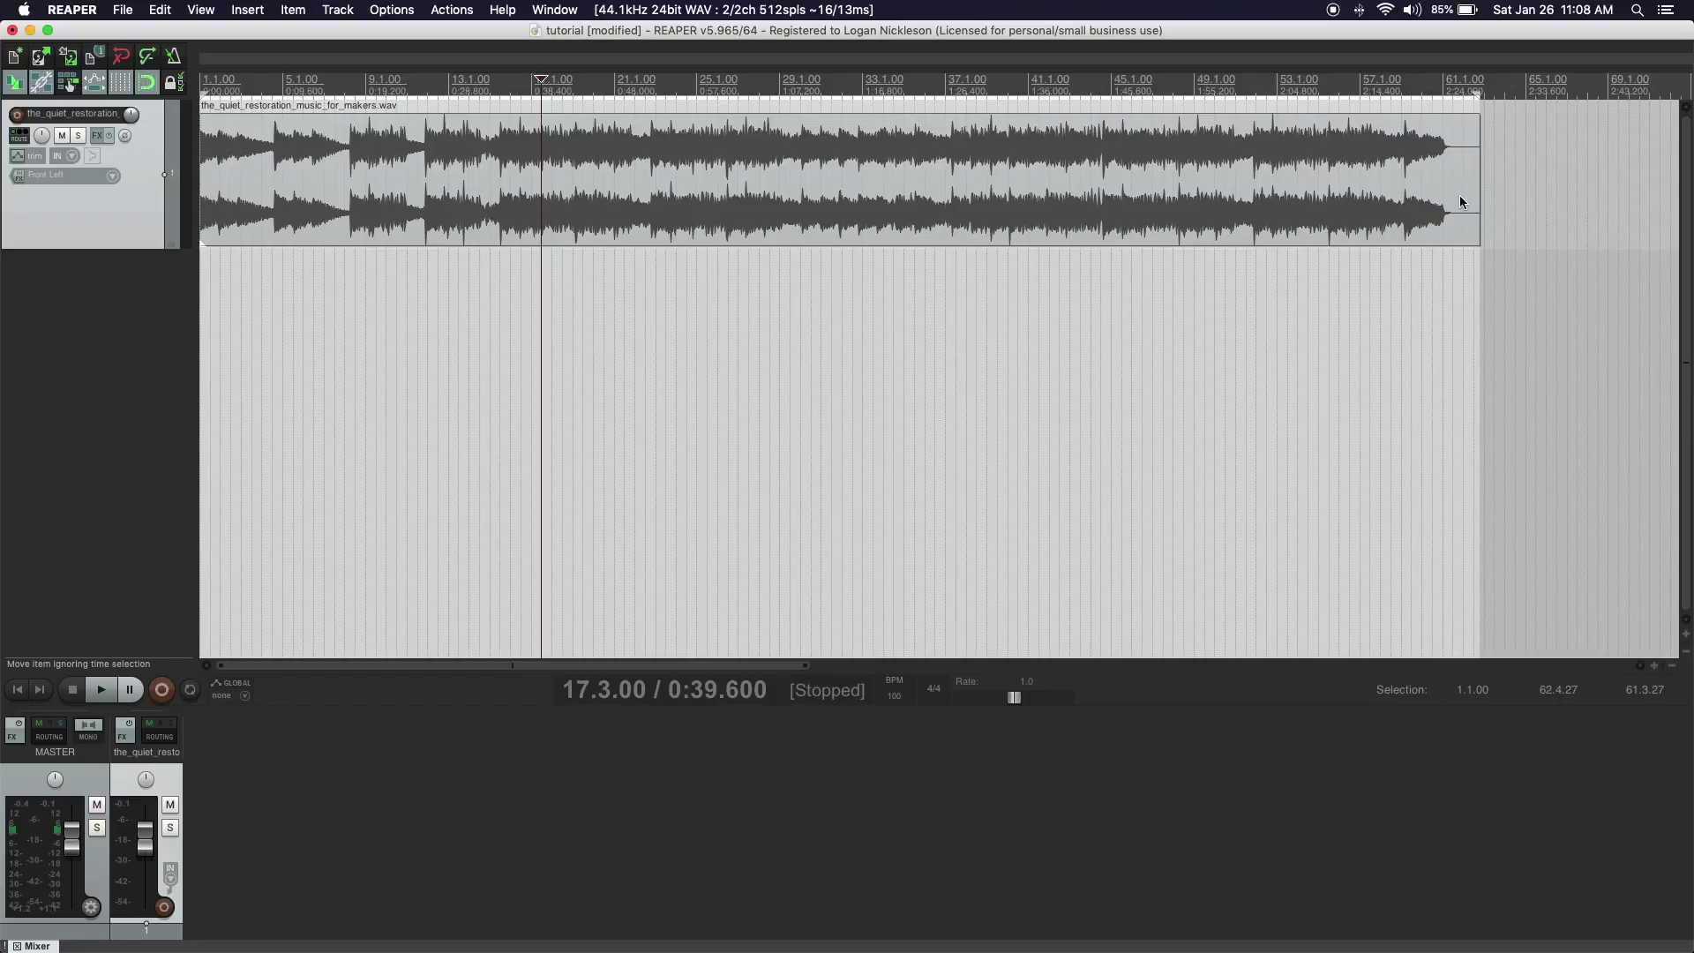
mouse_move(1478, 196)
mouse_down()
mouse_move(757, 180)
mouse_move(694, 116)
mouse_move(672, 121)
mouse_up()
click(672, 277)
key(space)
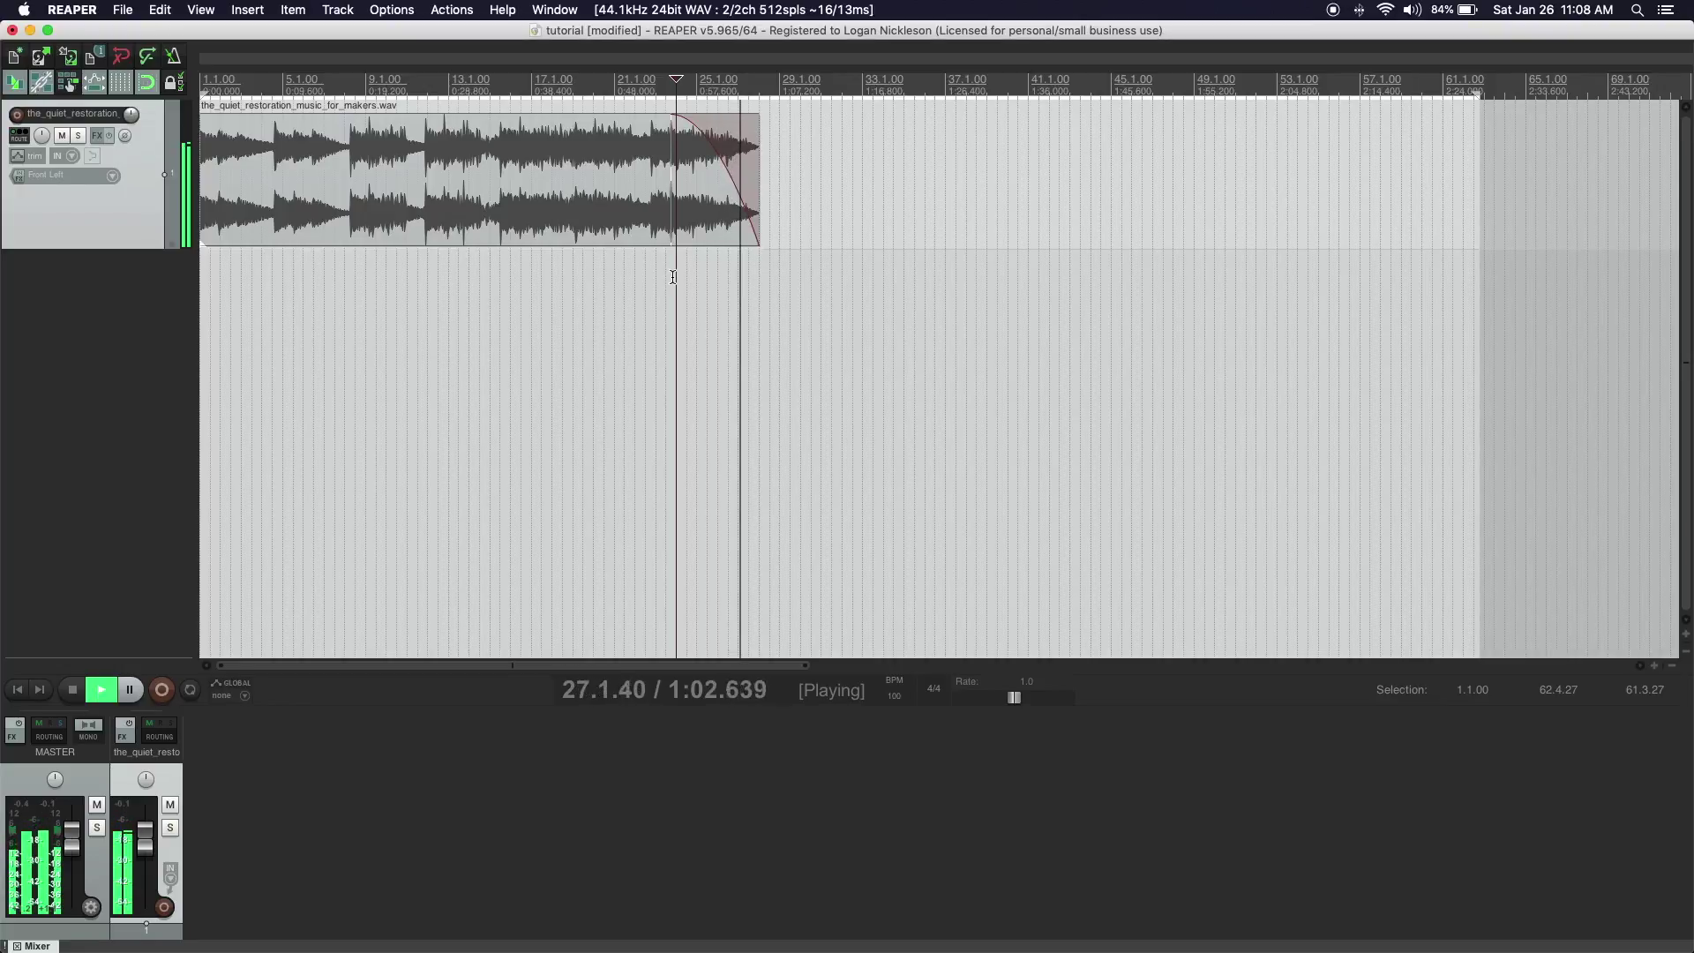
key(space)
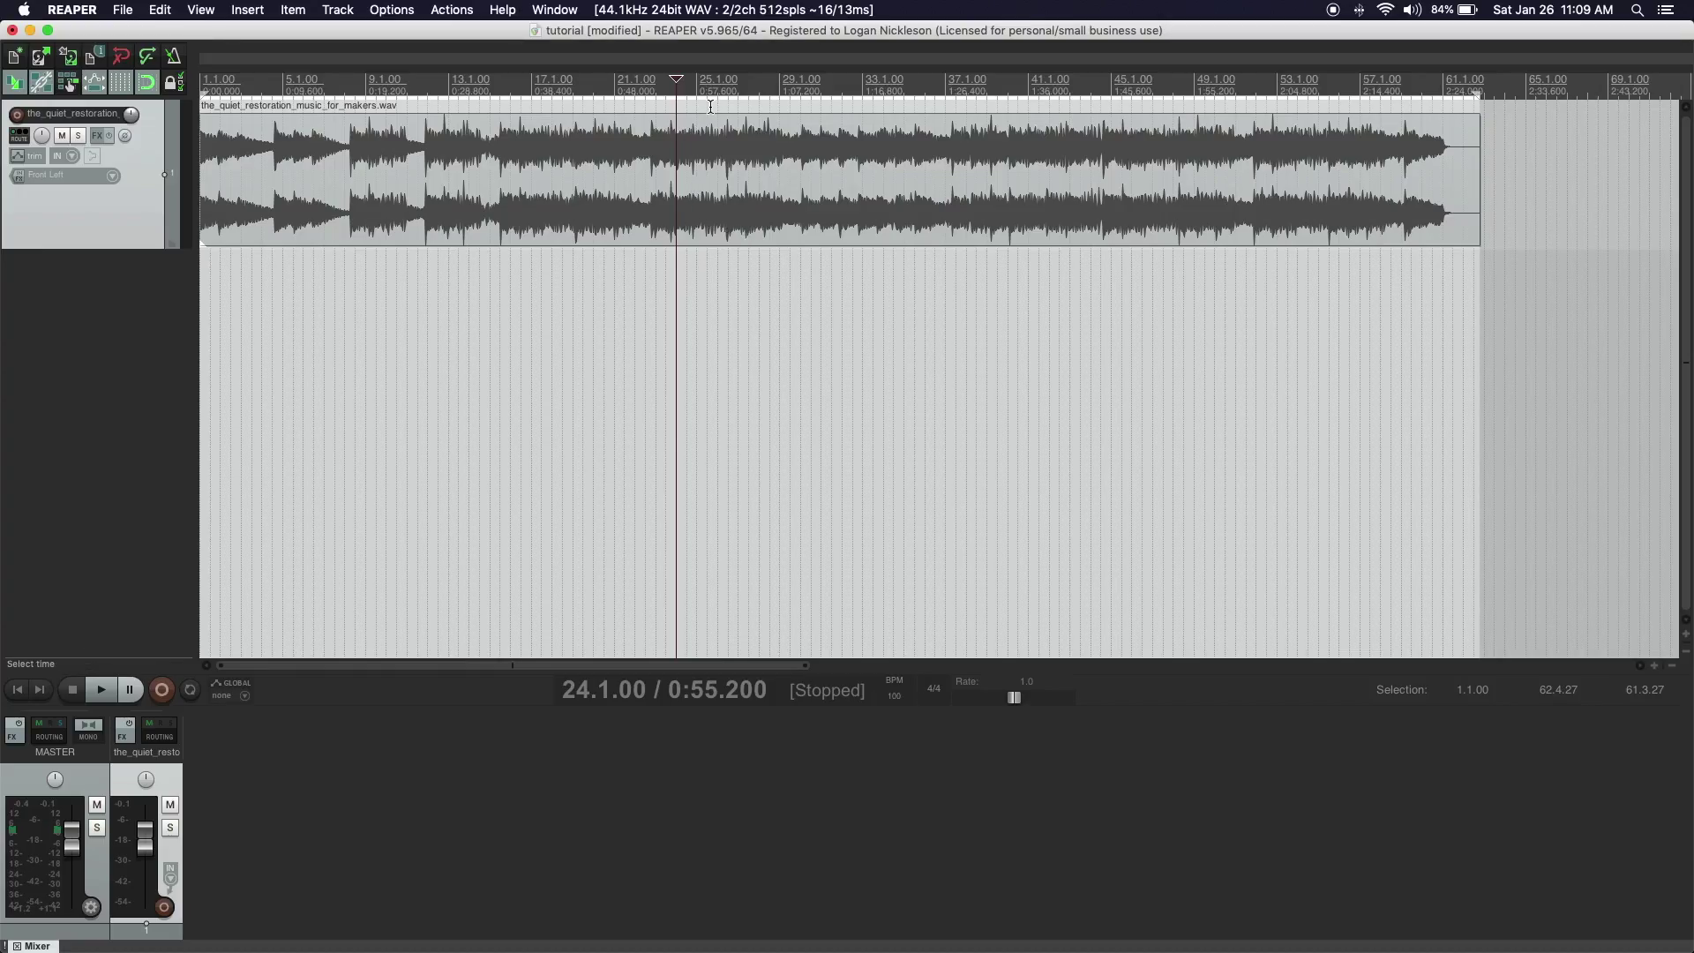
click(1371, 287)
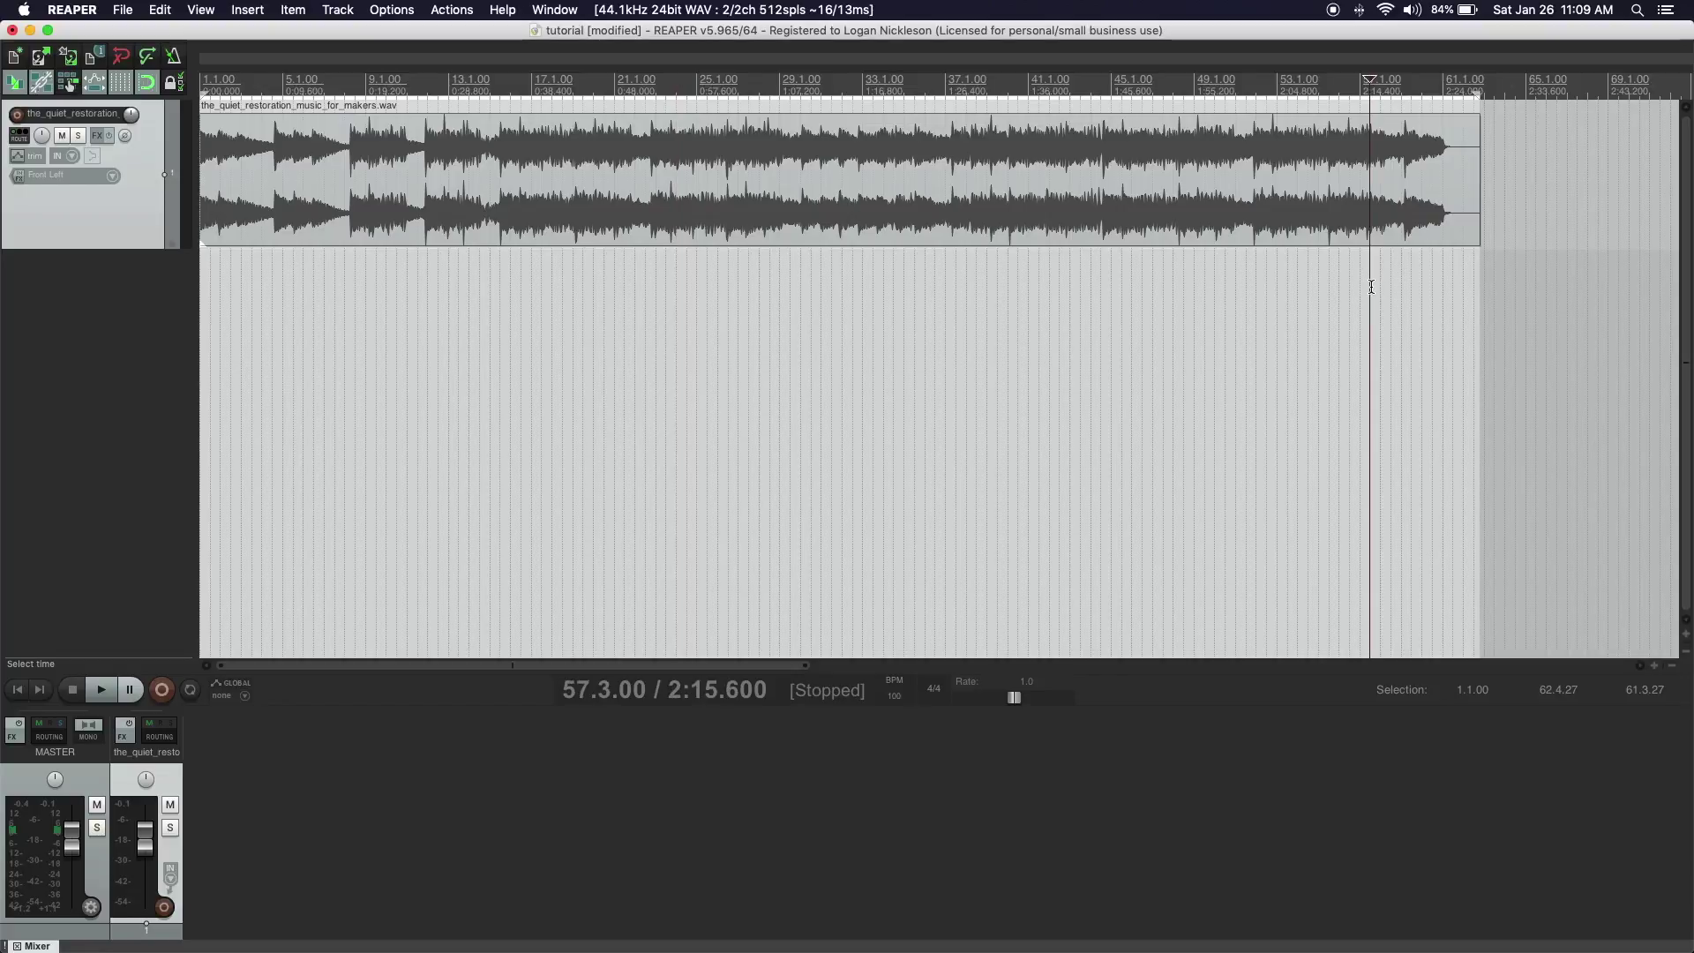
key(space)
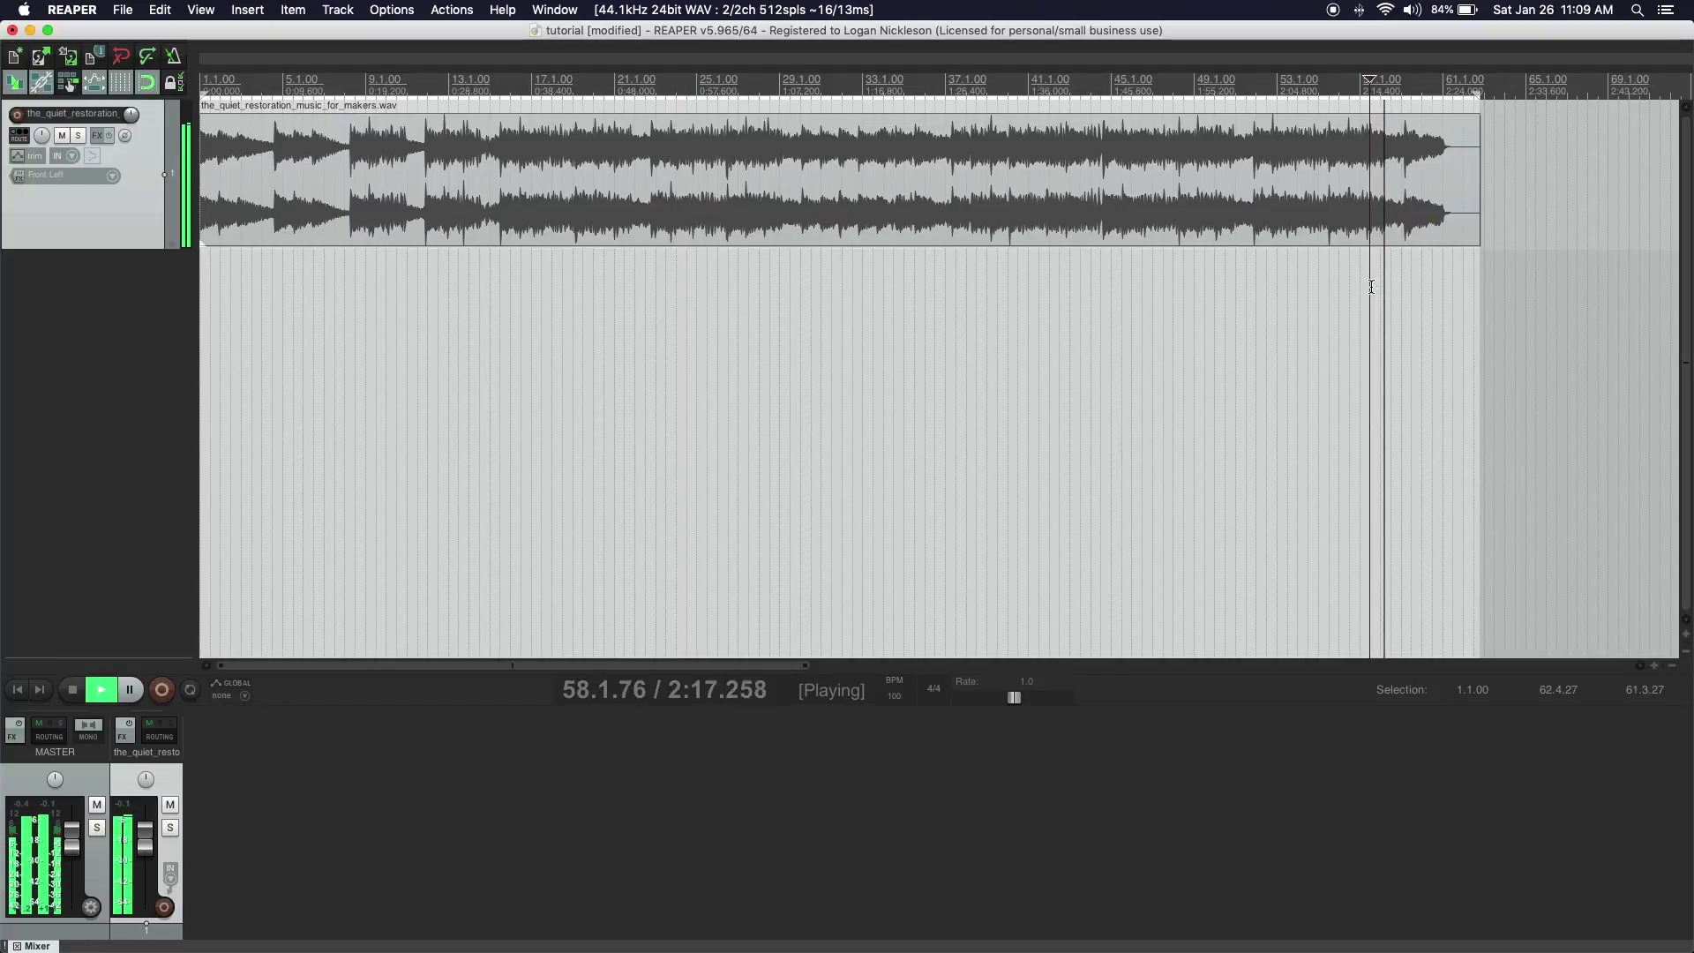
key(space)
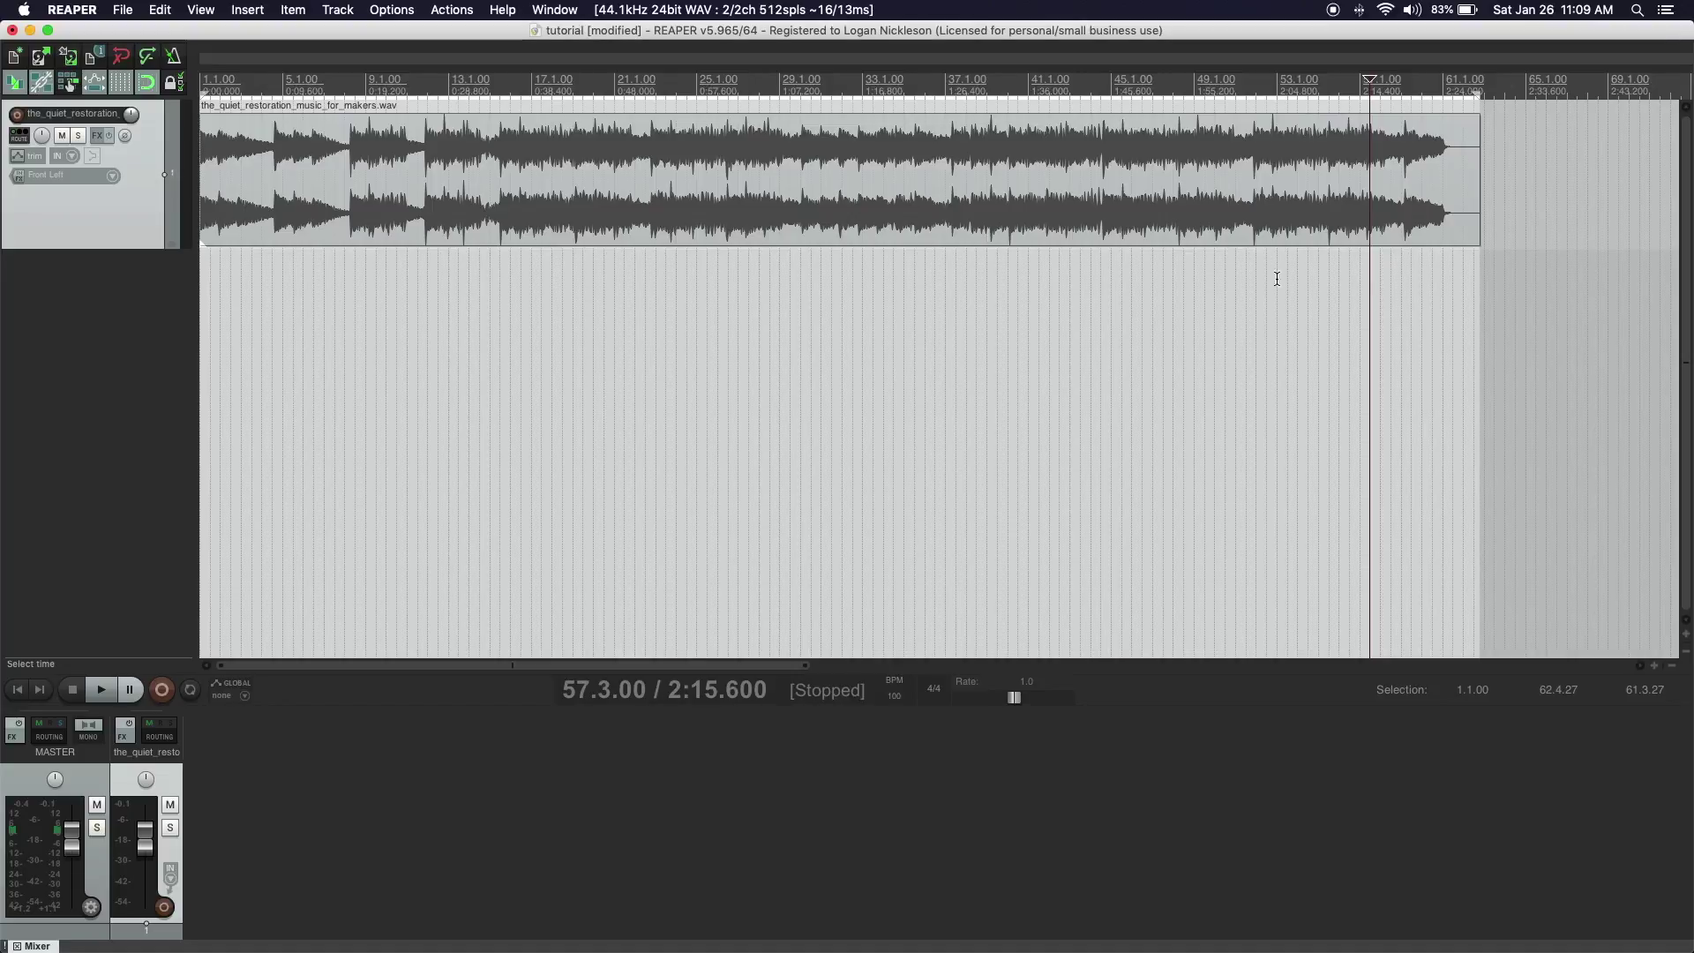
click(756, 266)
key(space)
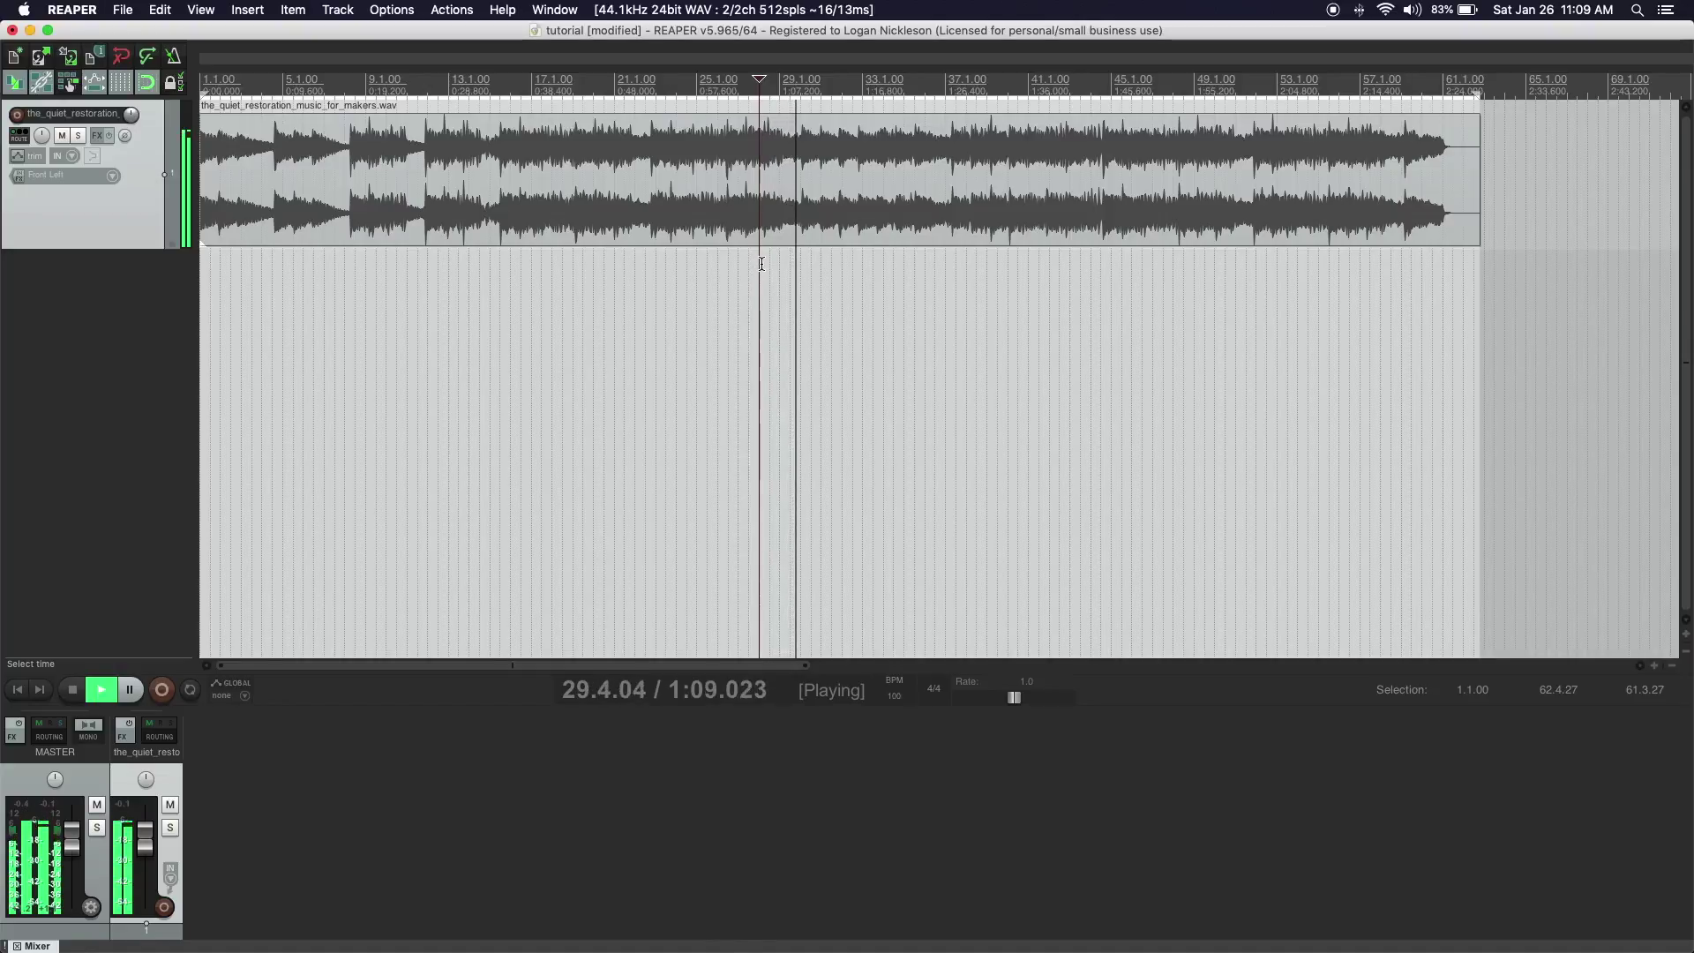
key(space)
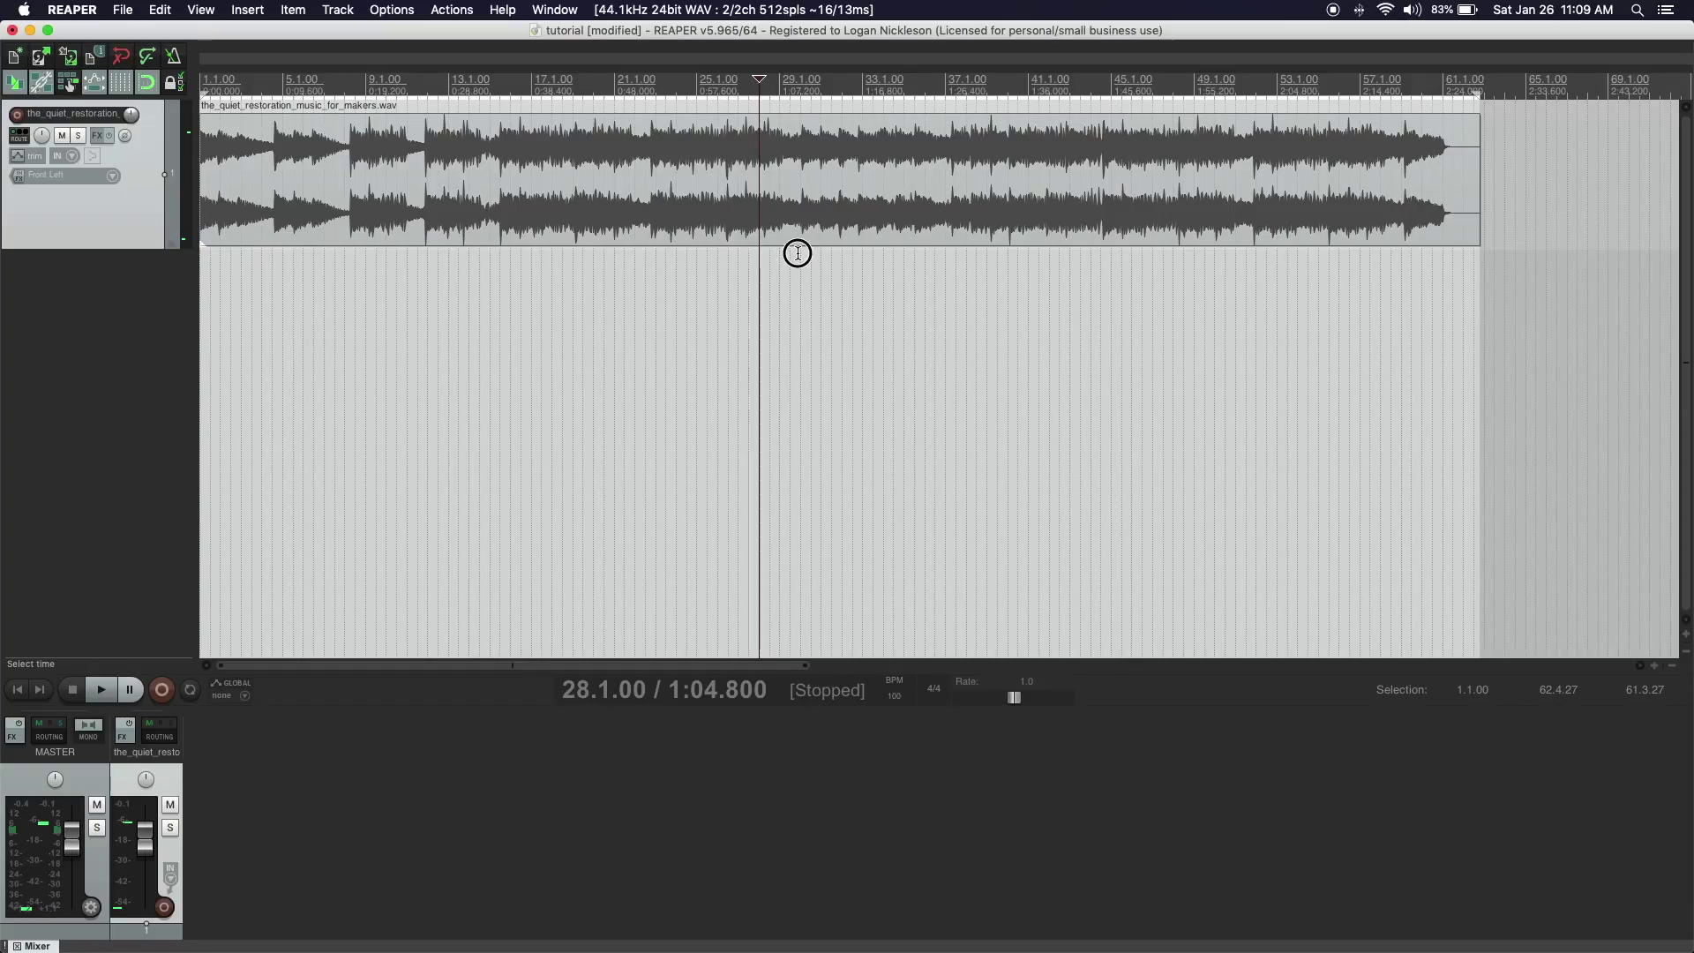
Split at 1:09.600 and 2:19.200, delete the middle section, and butt the ending against the first part.
click(798, 254)
key(s)
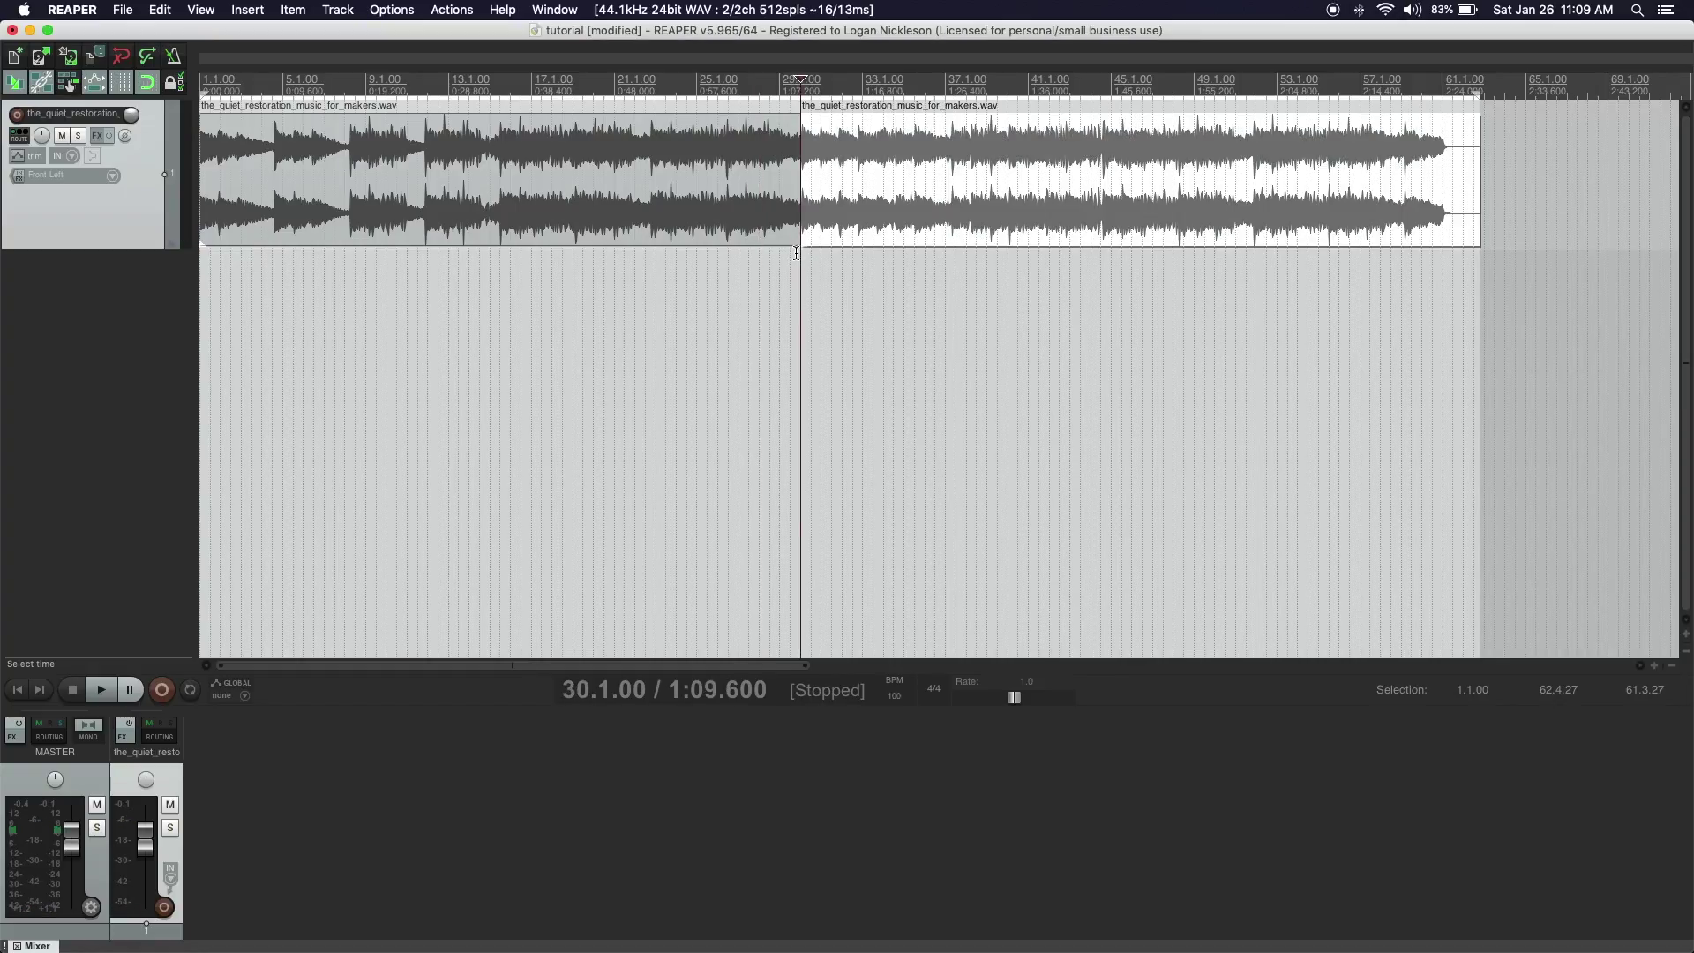
click(1403, 264)
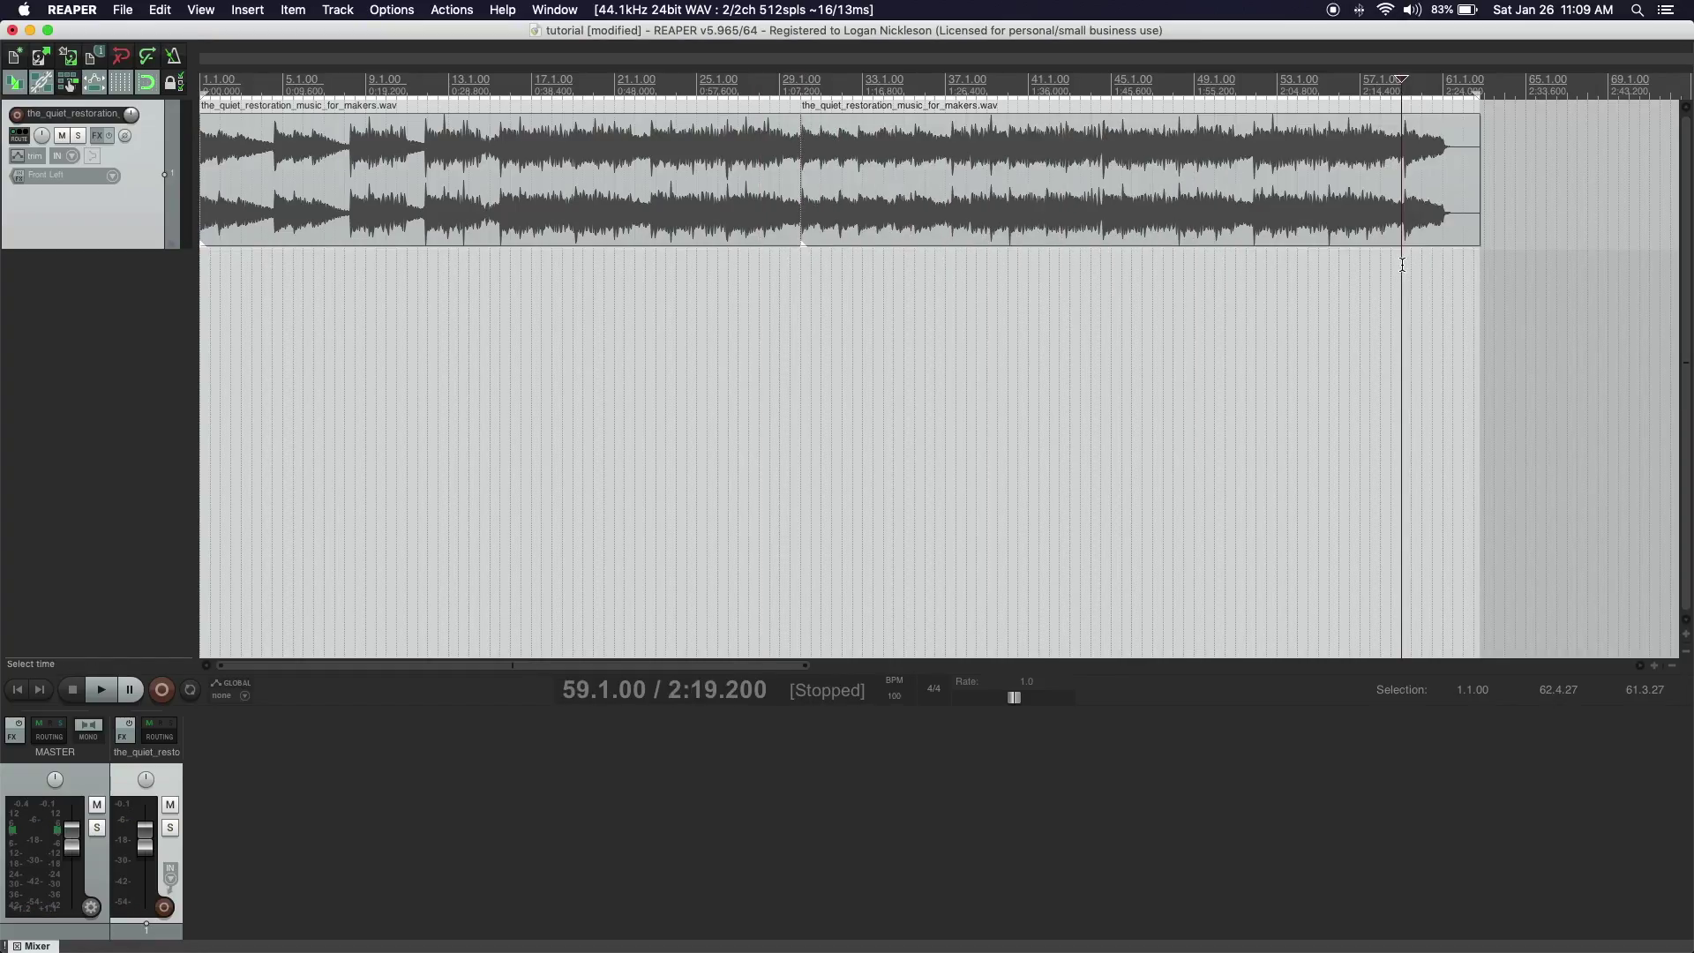
key(s)
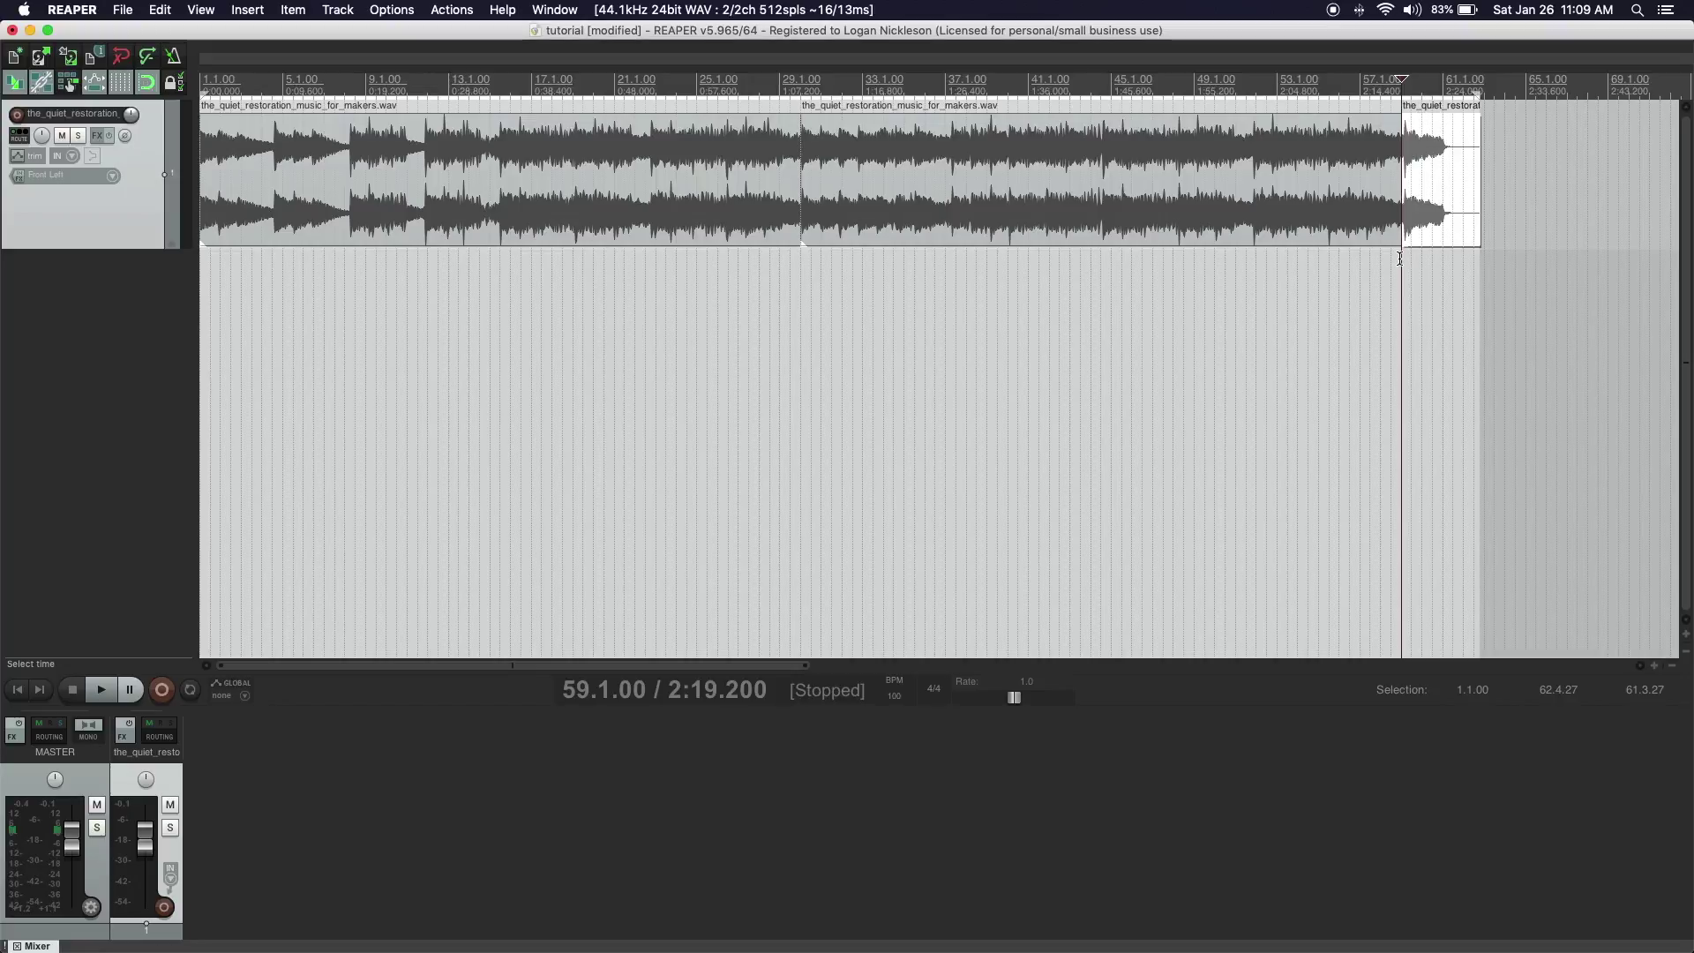
click(1334, 216)
key(Delete)
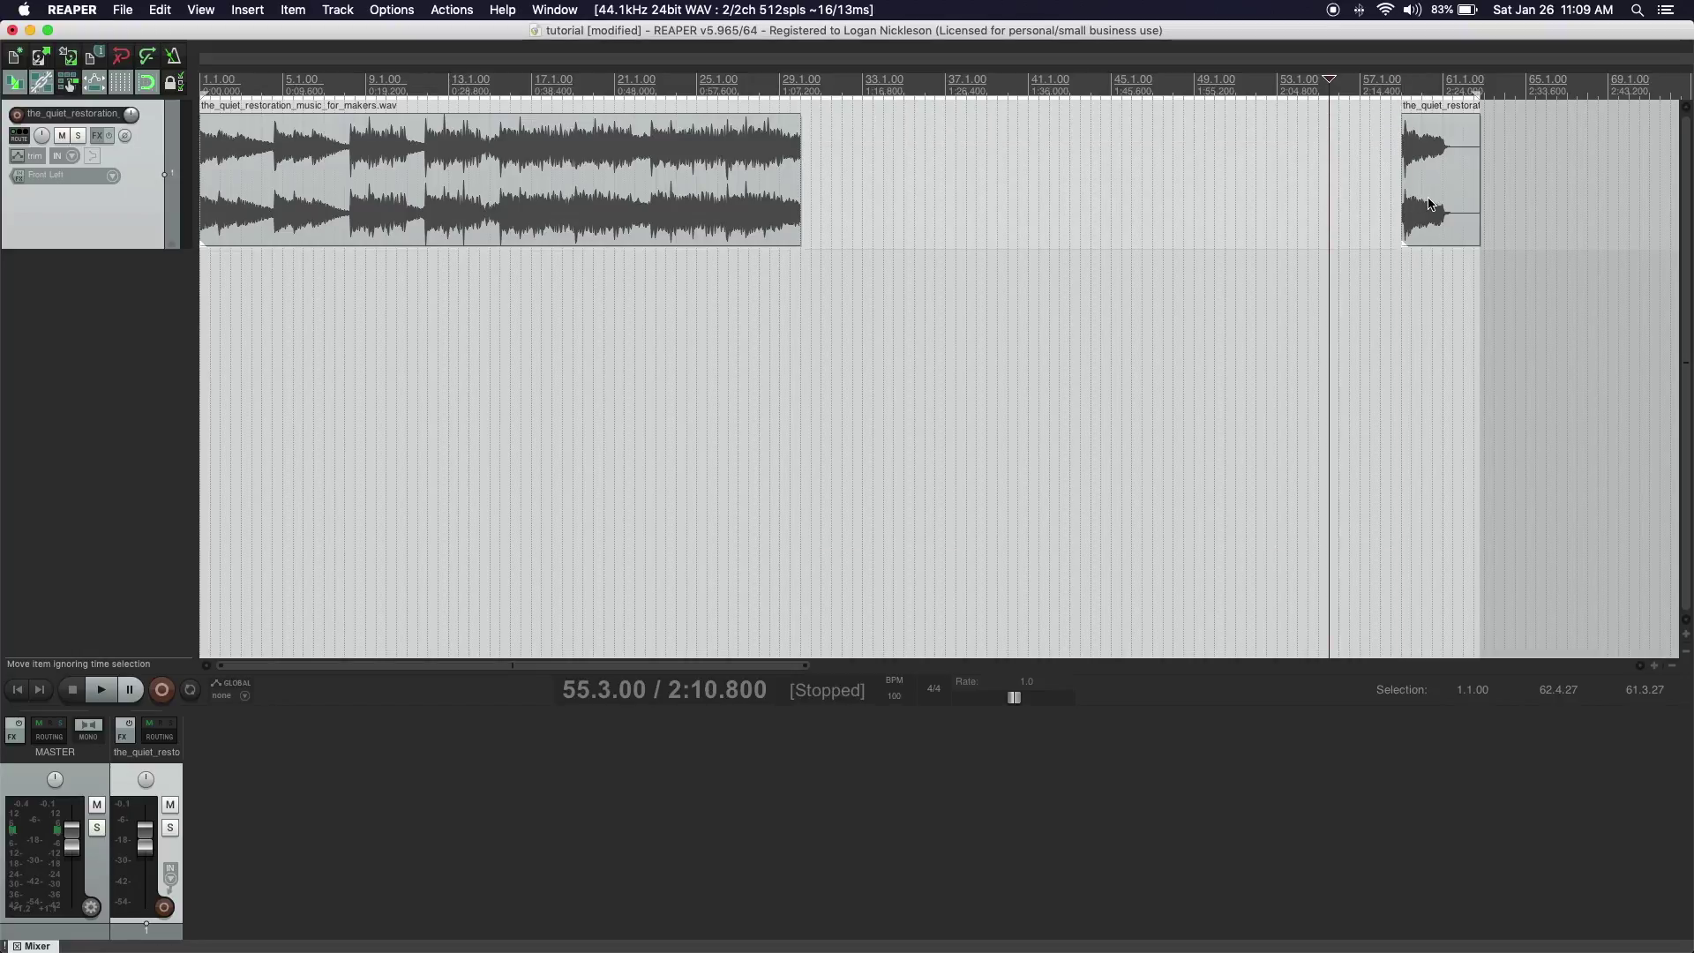
drag(1431, 205, 823, 205)
Overlap the ending piece slightly left to crossfade at the join and preview the transition.
click(801, 258)
scroll(801, 258, up, 4)
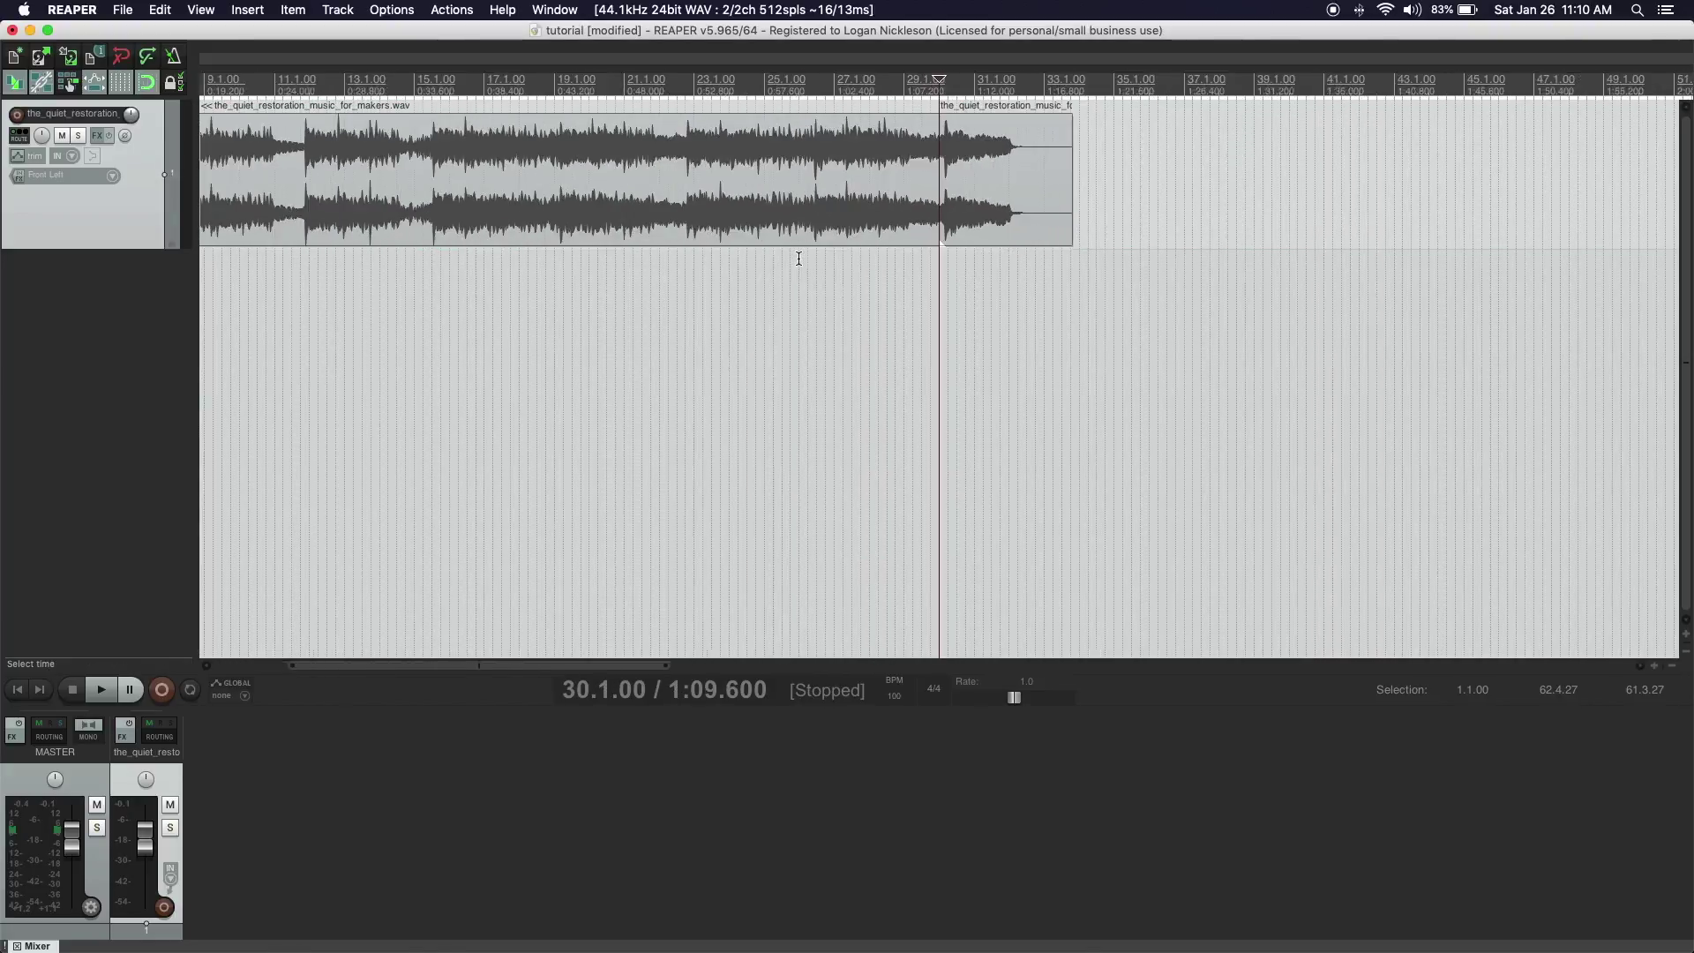
scroll(838, 259, up, 1)
click(877, 259)
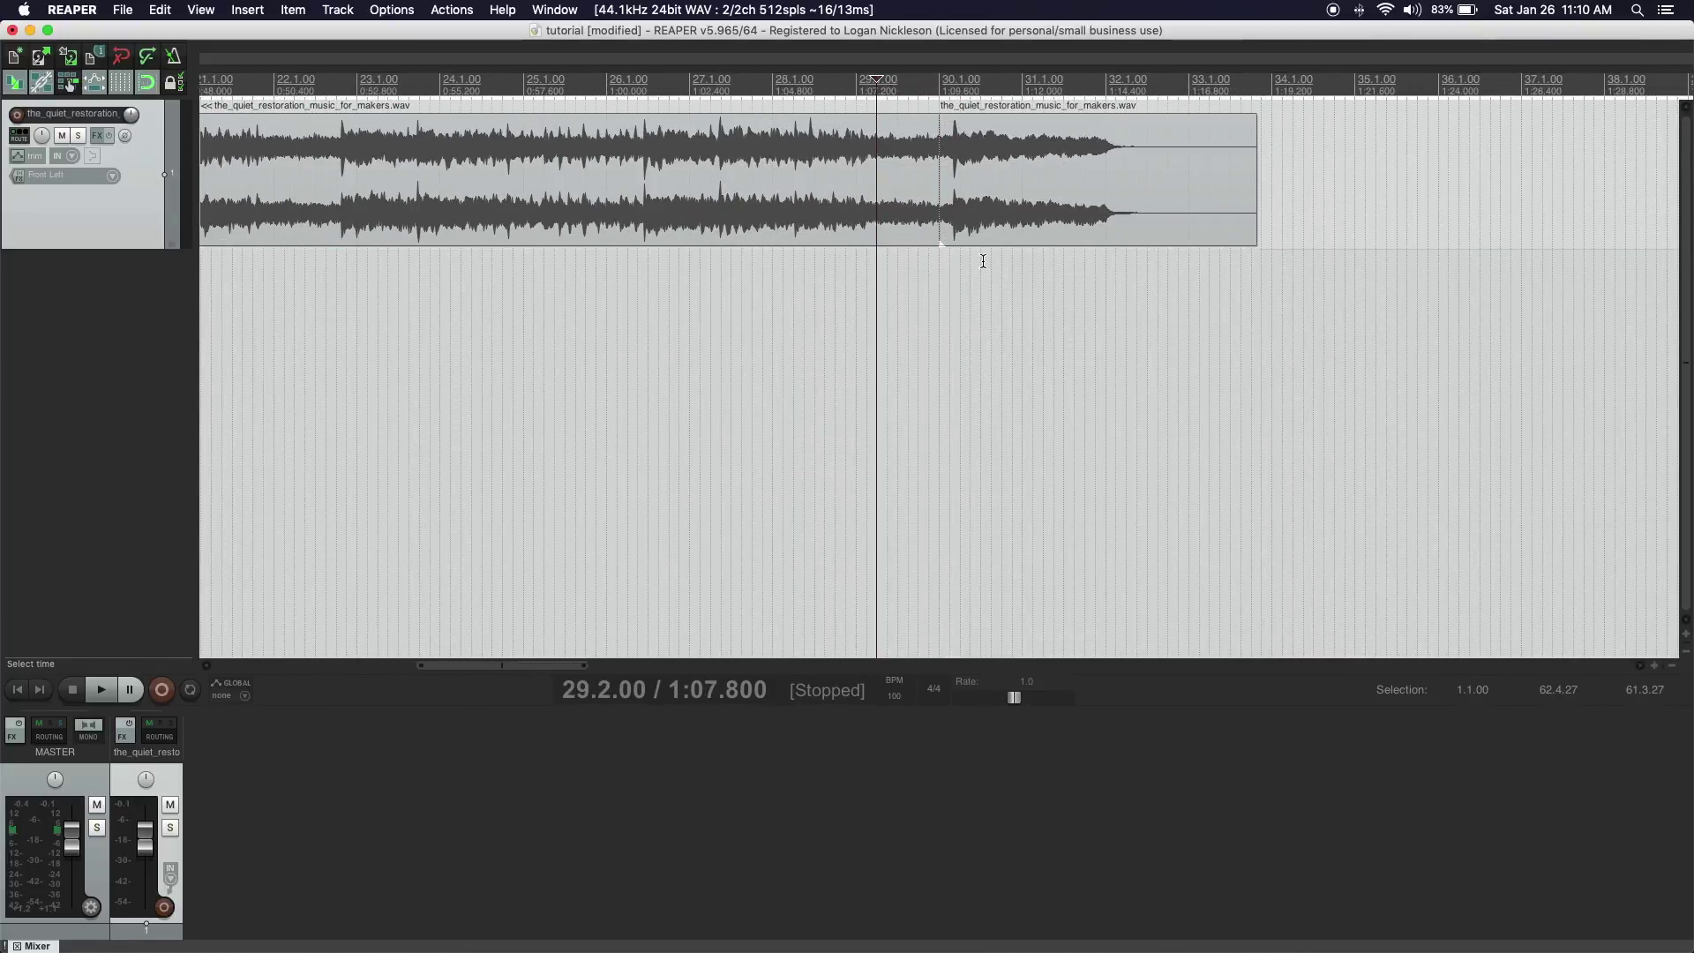
key(space)
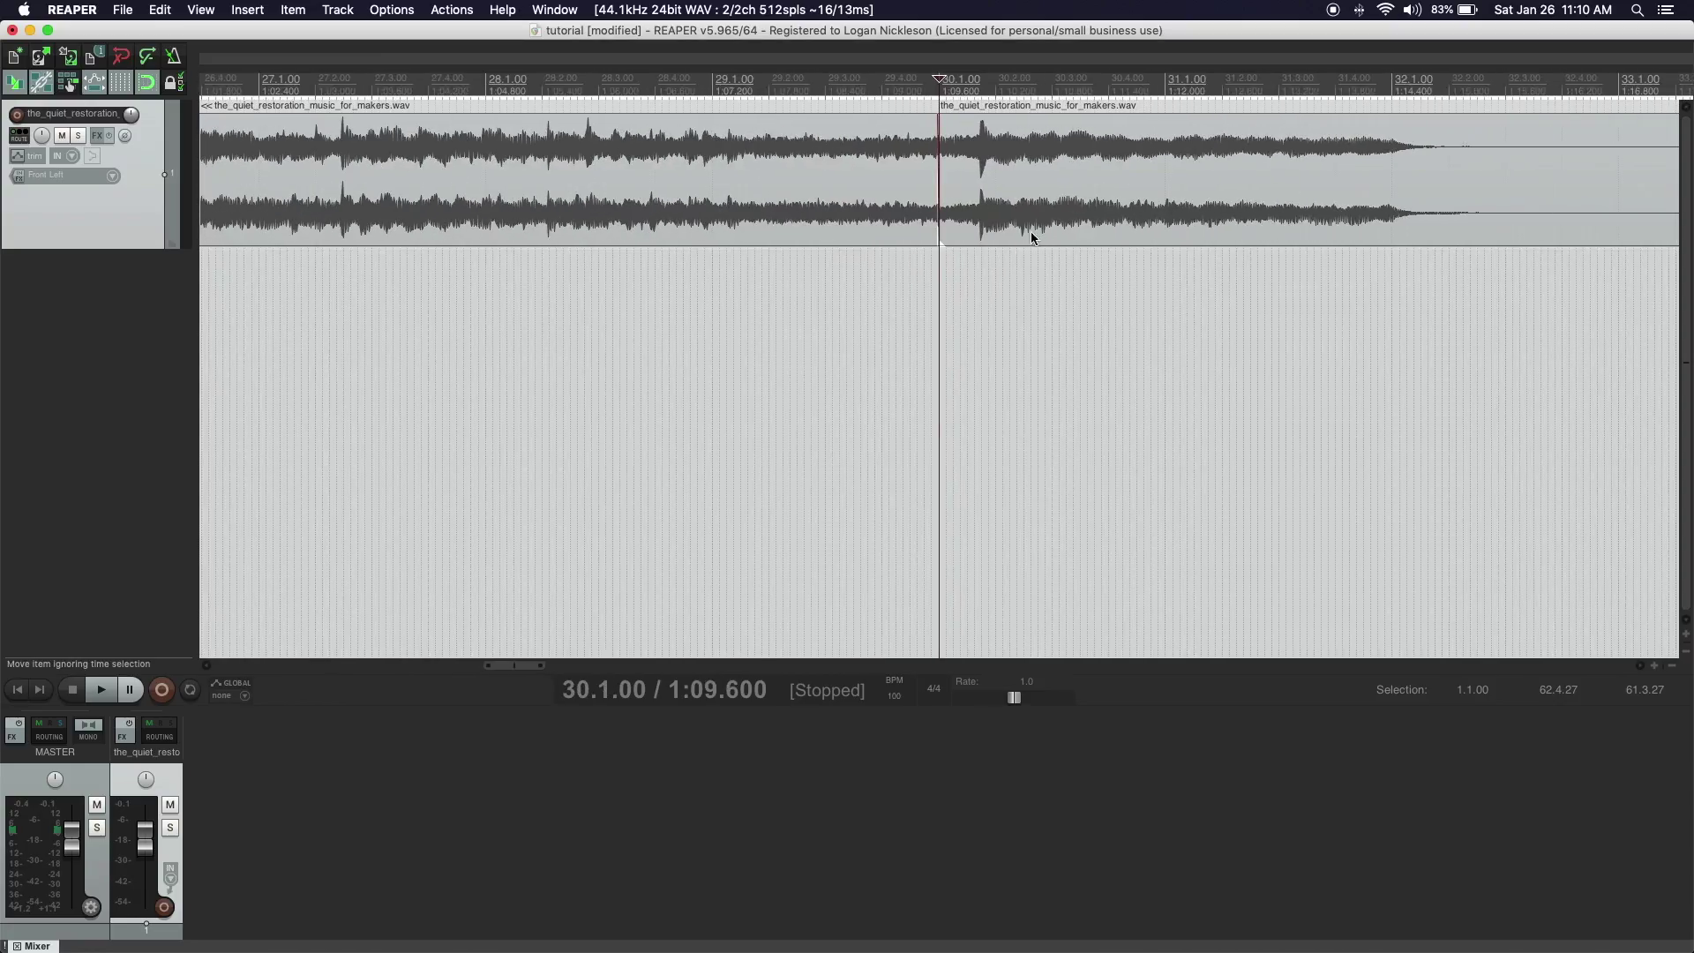
drag(1031, 231, 1010, 228)
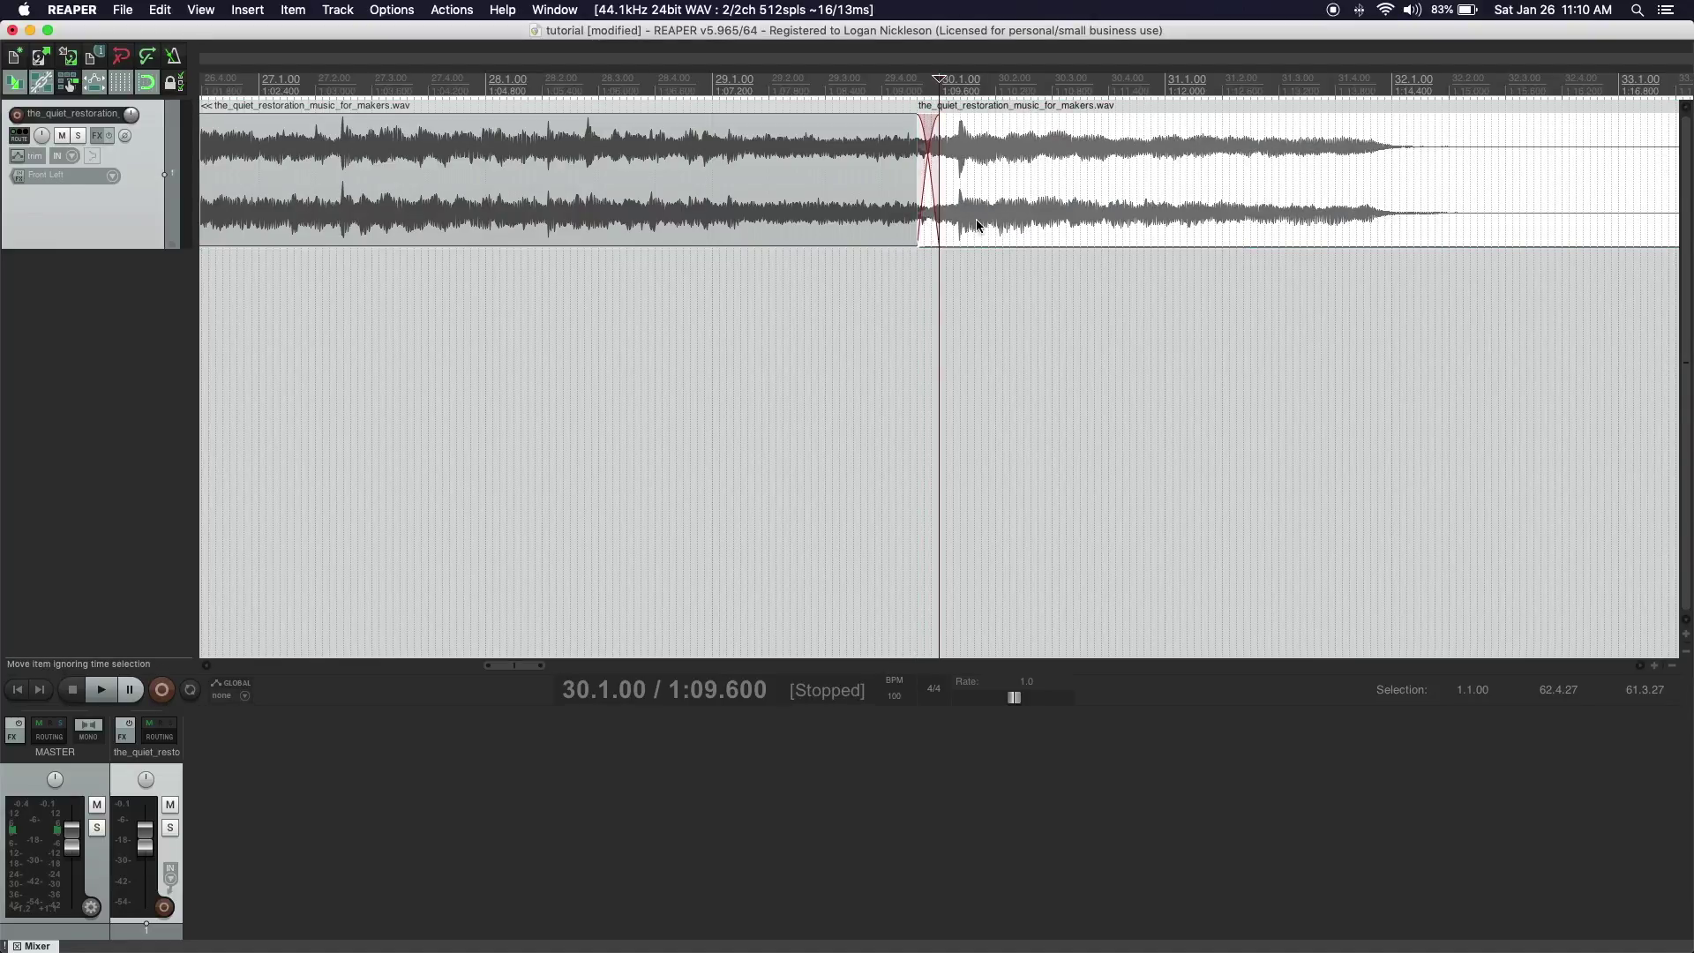
click(803, 273)
key(space)
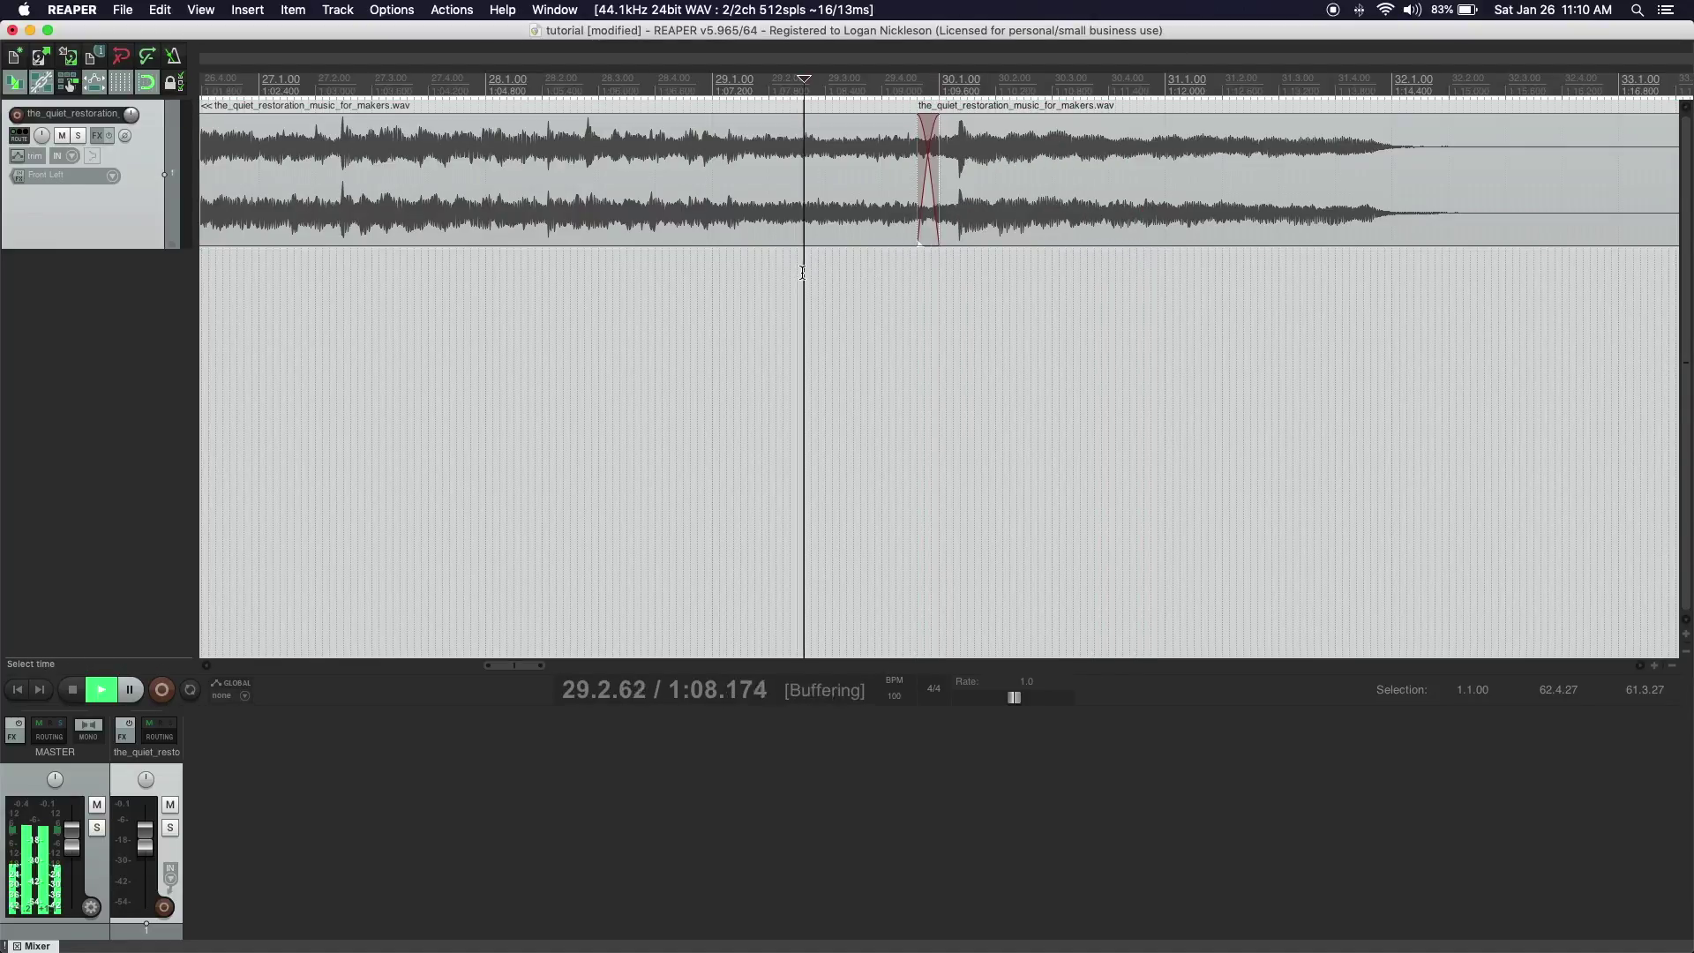
key(space)
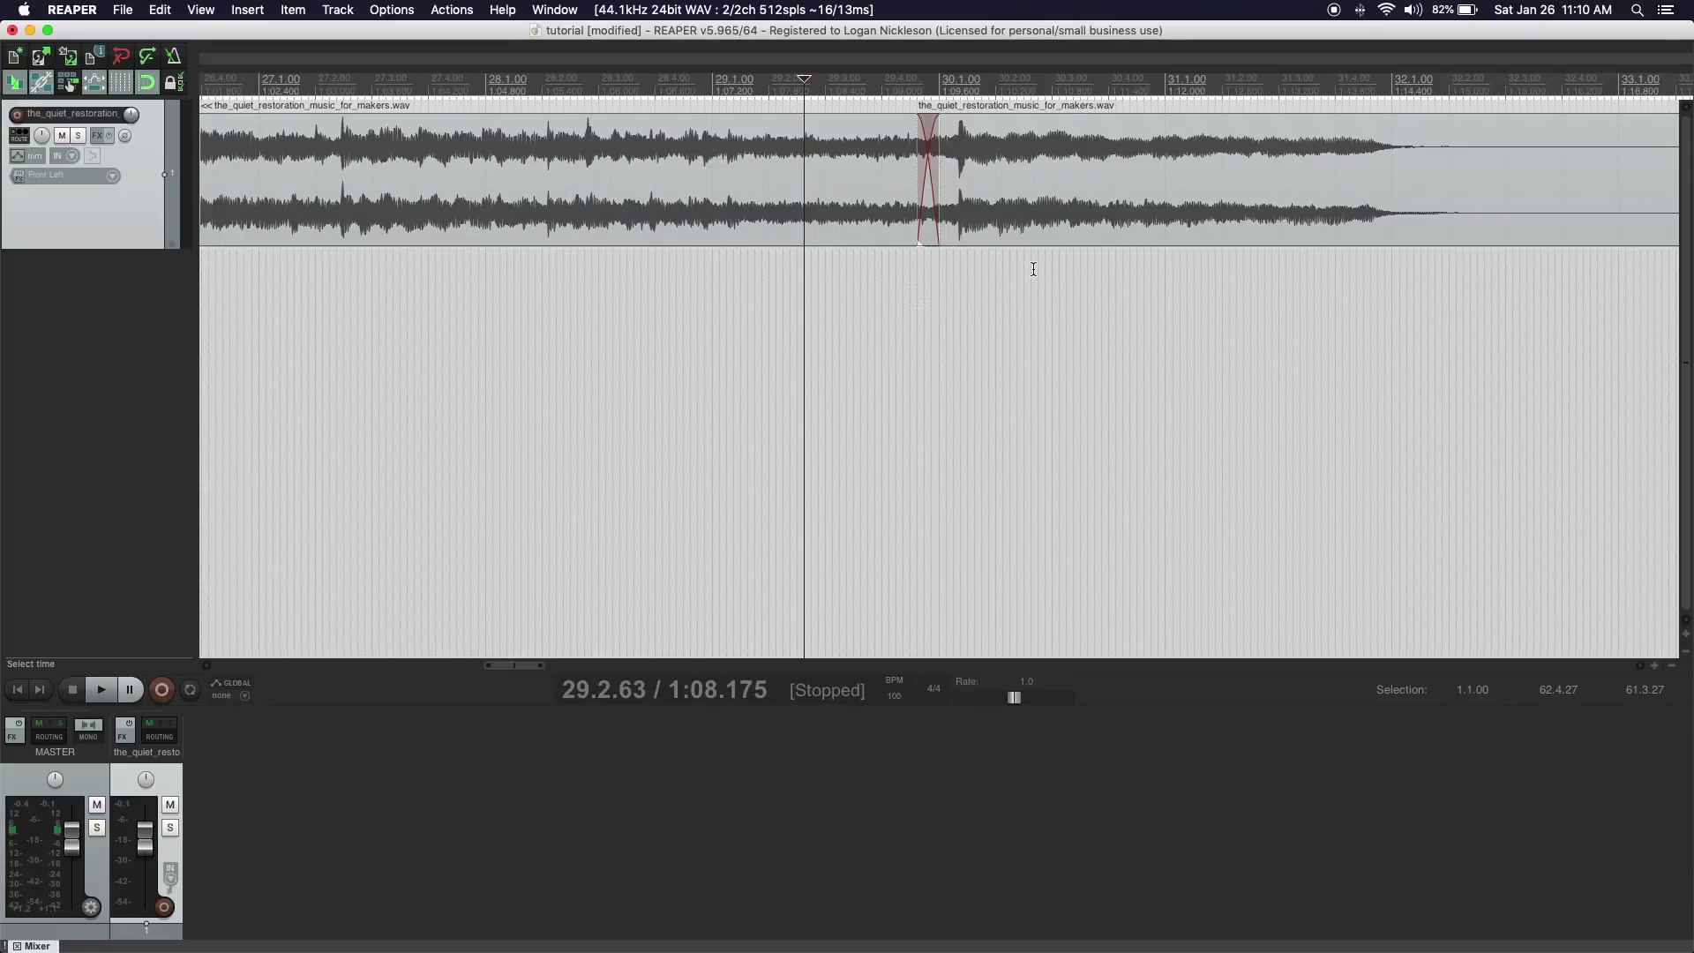
Trim the ending piece's tail to around bar 32 and add a short fade-out.
scroll(1033, 268, down, 3)
drag(1441, 202, 1243, 212)
drag(1247, 131, 1202, 126)
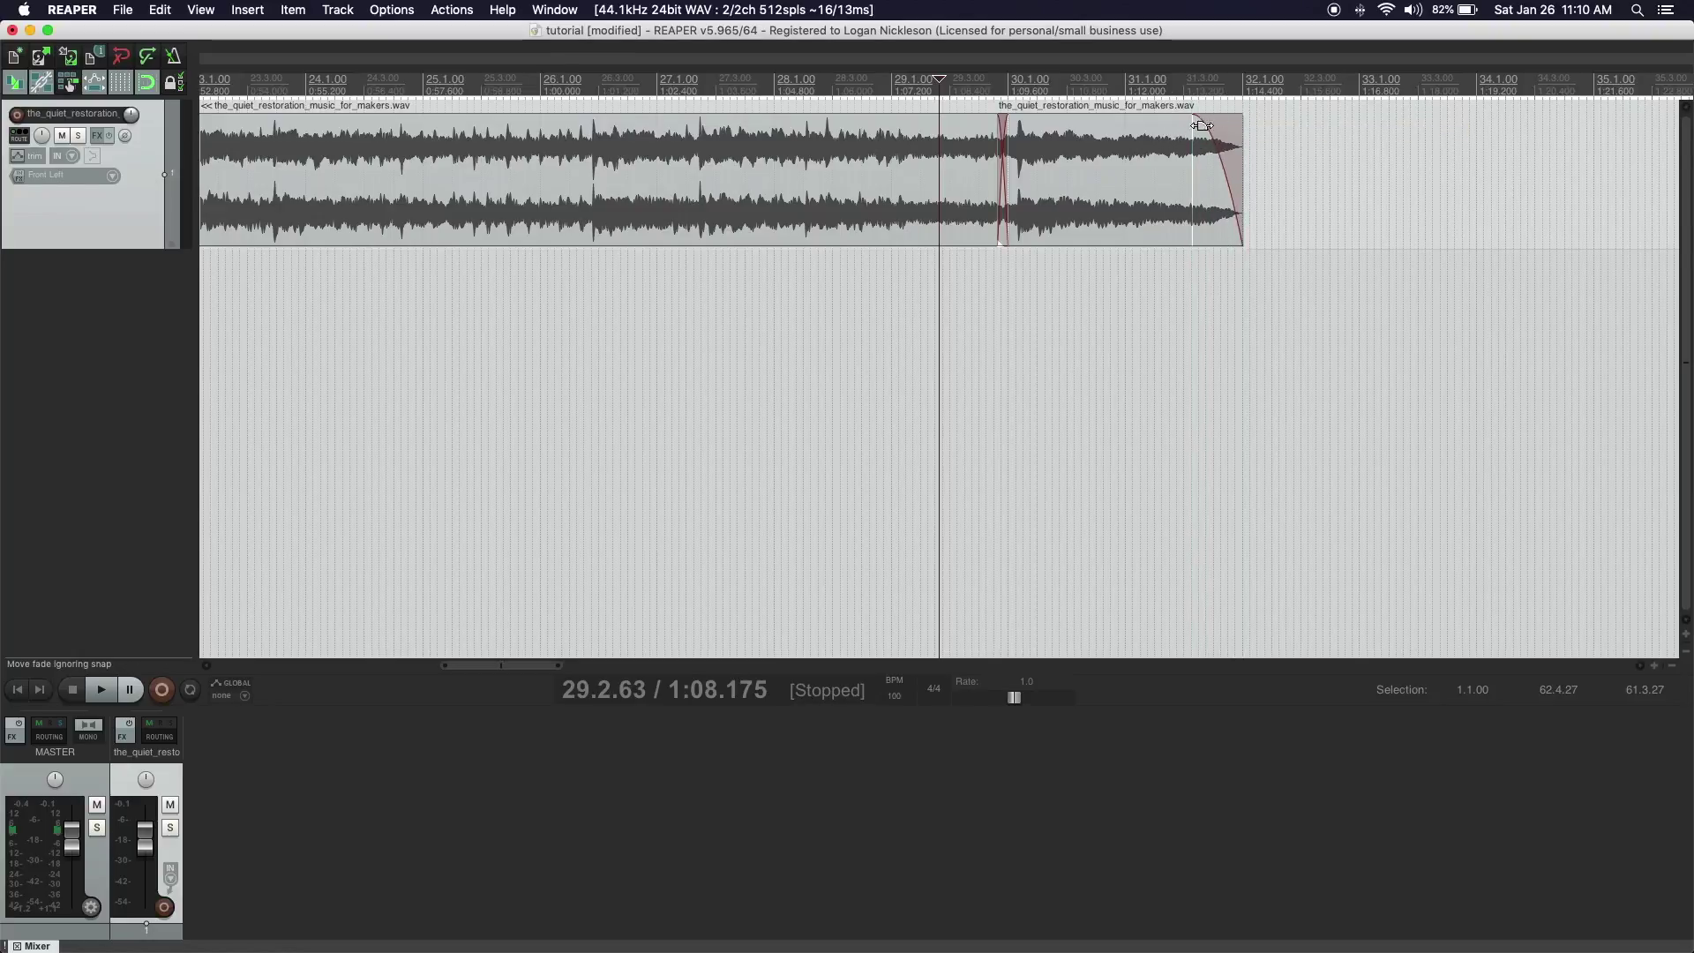
click(1248, 265)
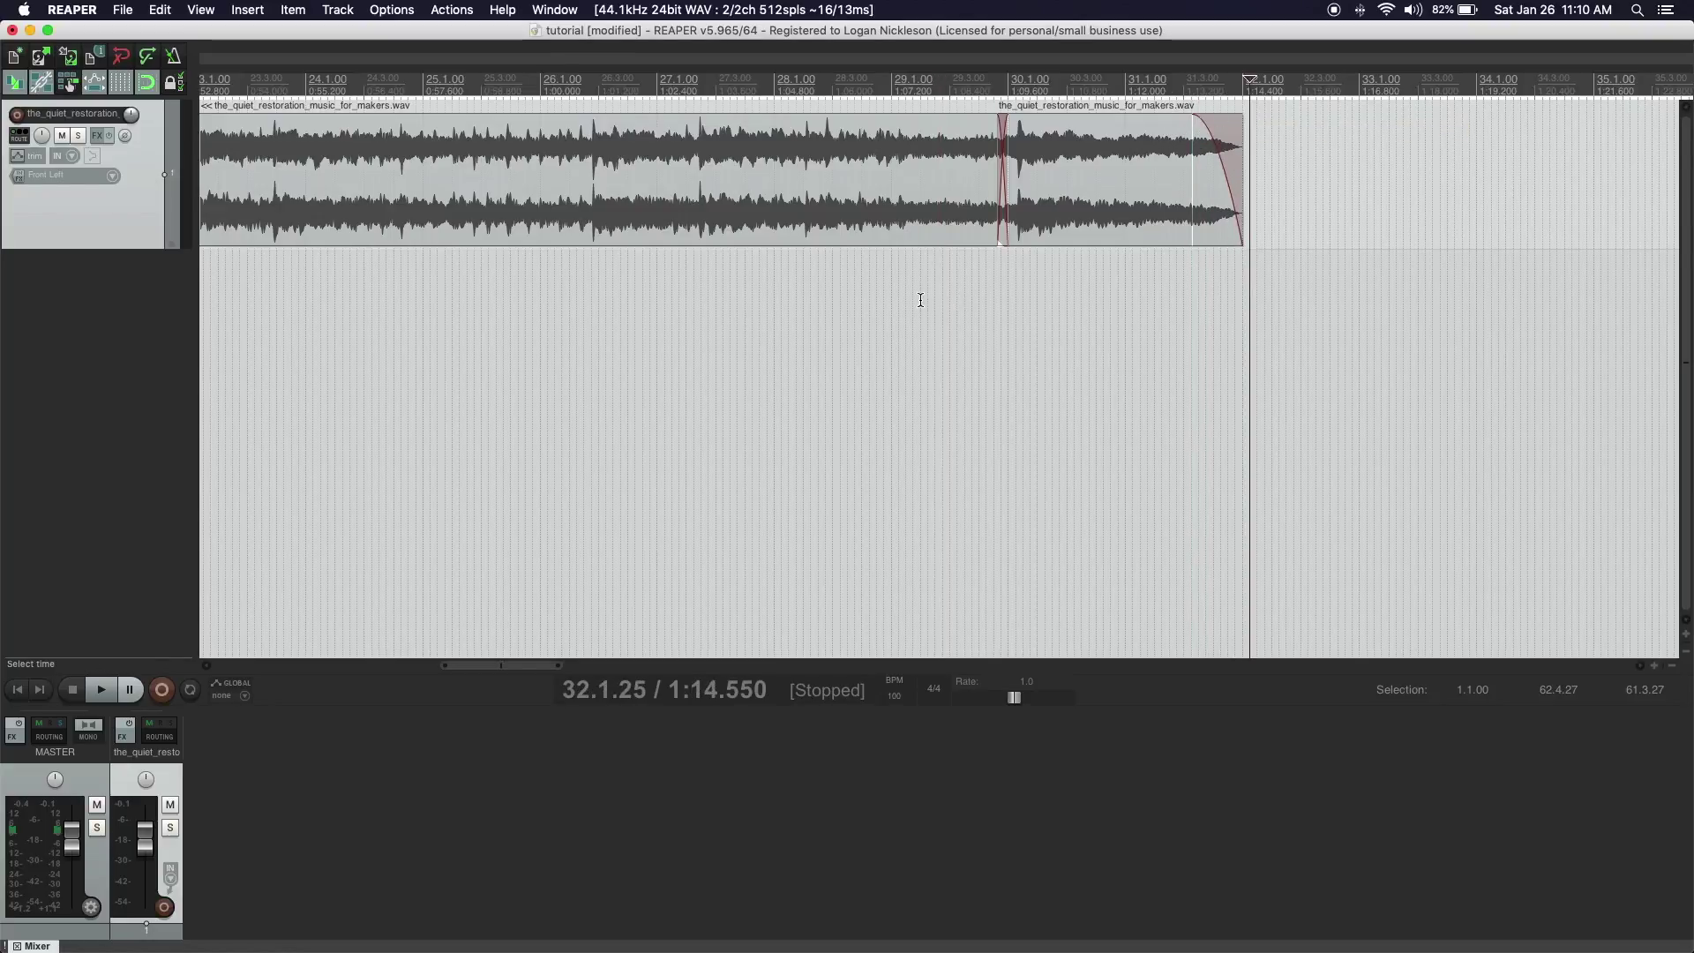
scroll(874, 291, down, 2)
scroll(446, 161, up, 3)
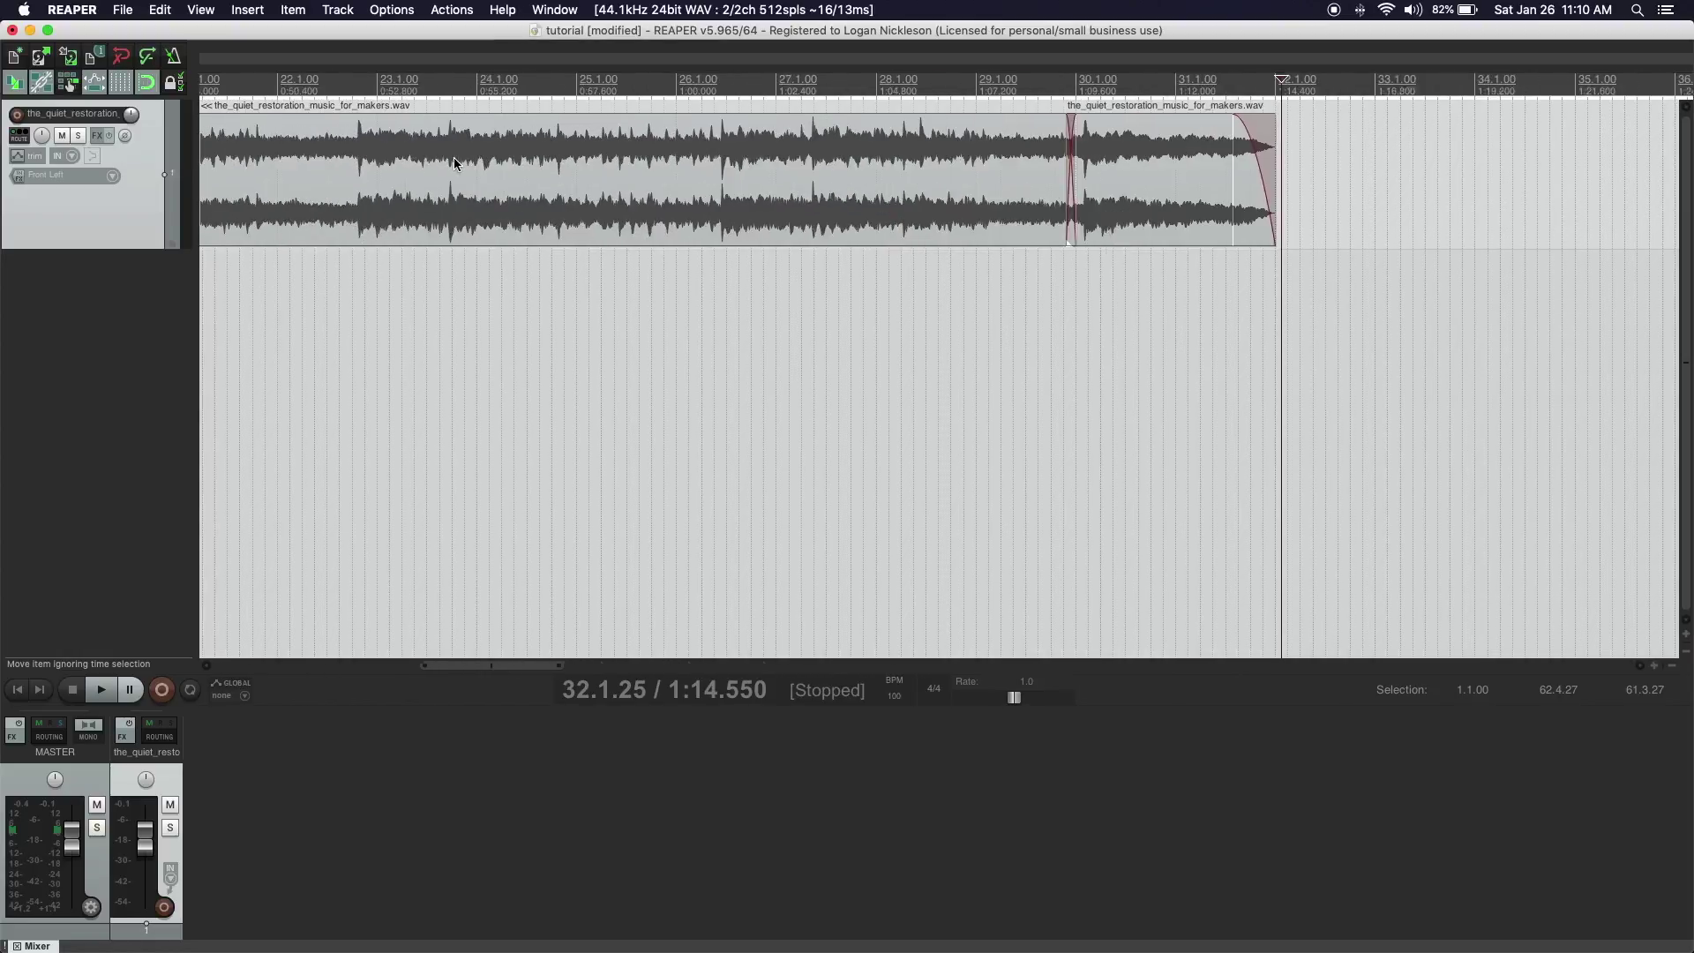
scroll(457, 166, down, 5)
Split the song at 4.3.50, delete the intro piece, and move the song to the project start.
scroll(462, 168, down, 3)
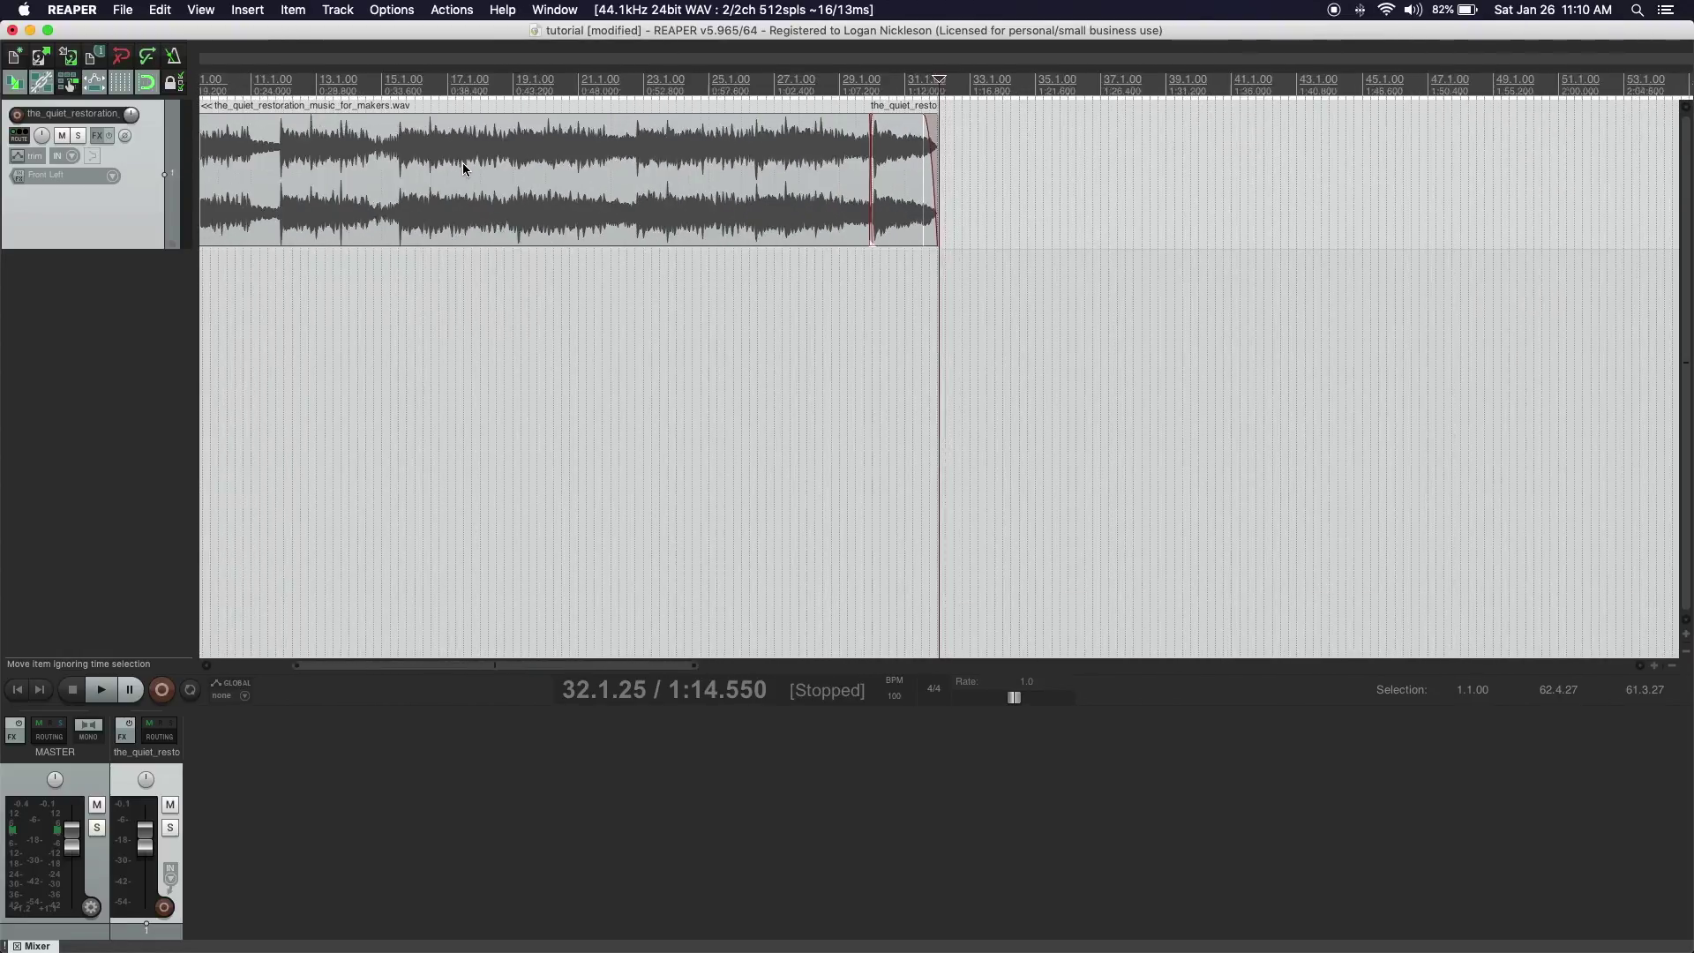
click(20, 691)
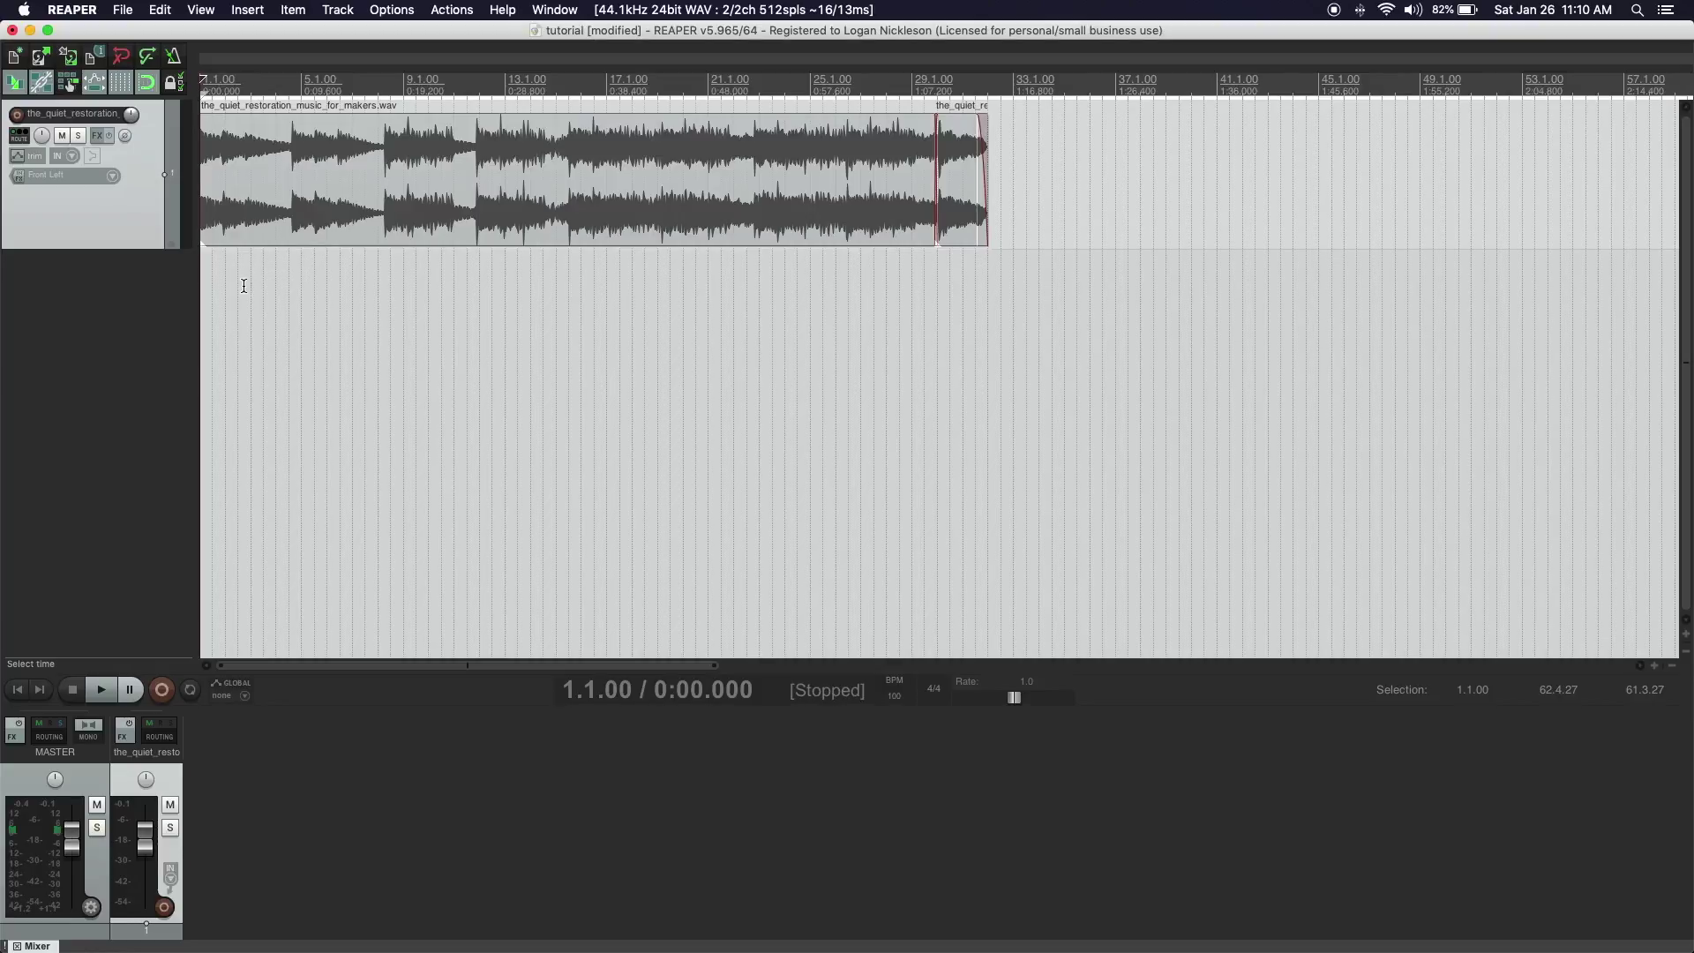
click(274, 286)
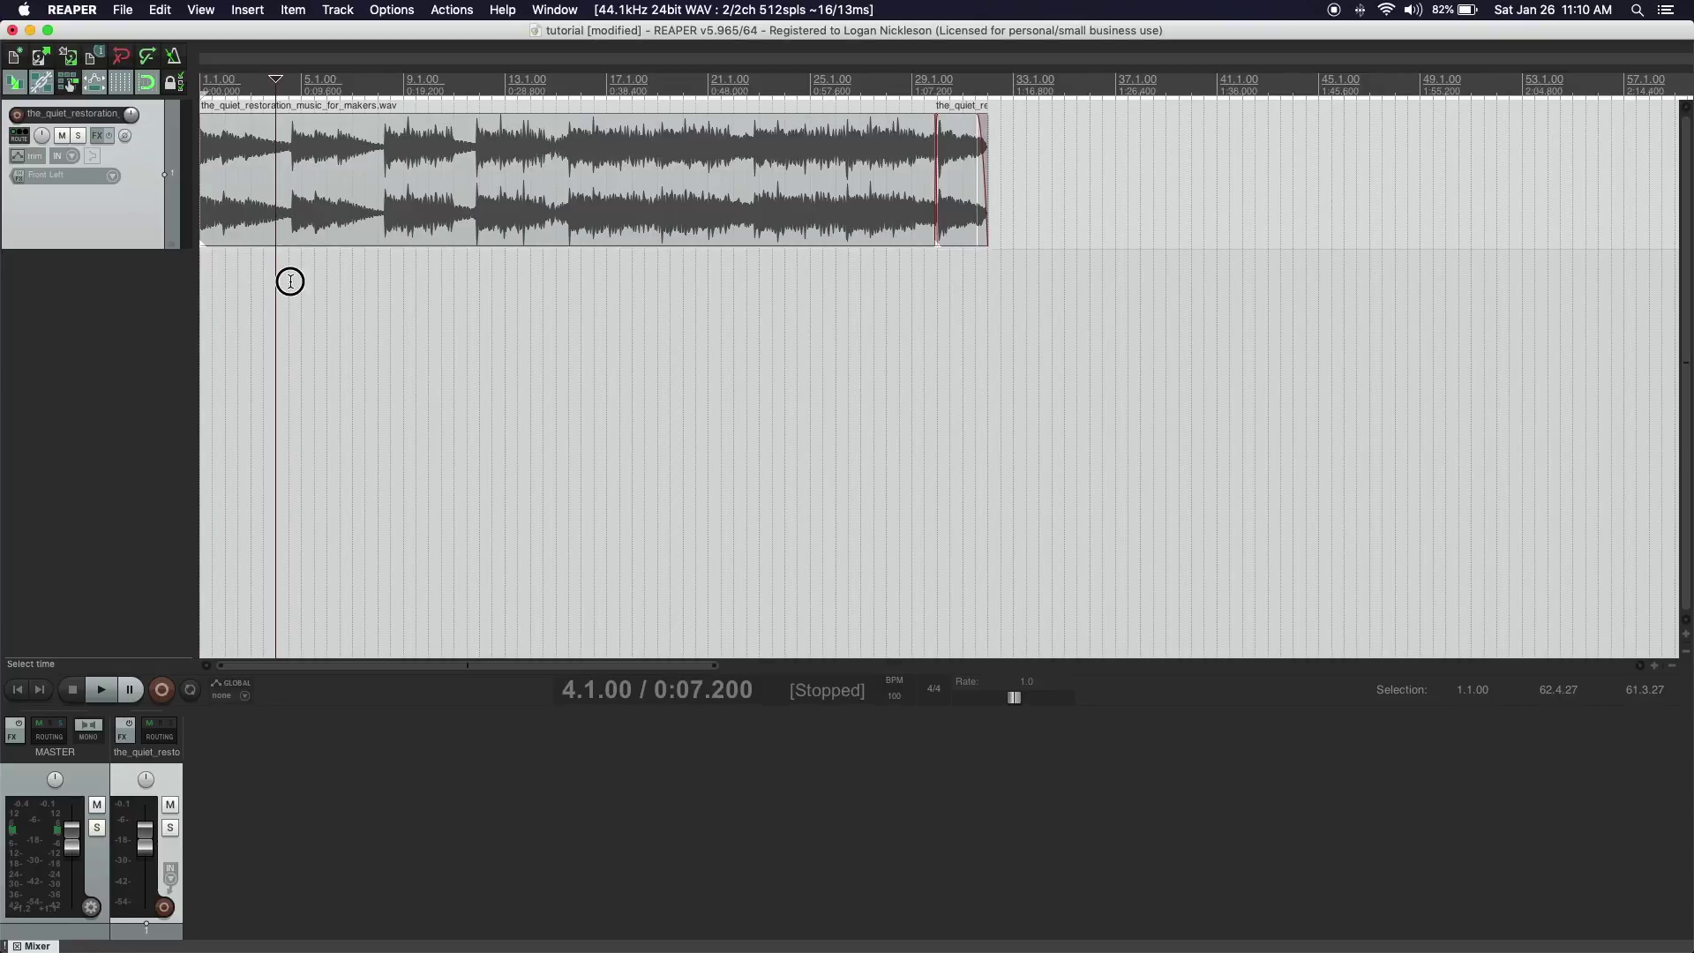
click(290, 284)
scroll(286, 281, up, 4)
scroll(452, 250, up, 3)
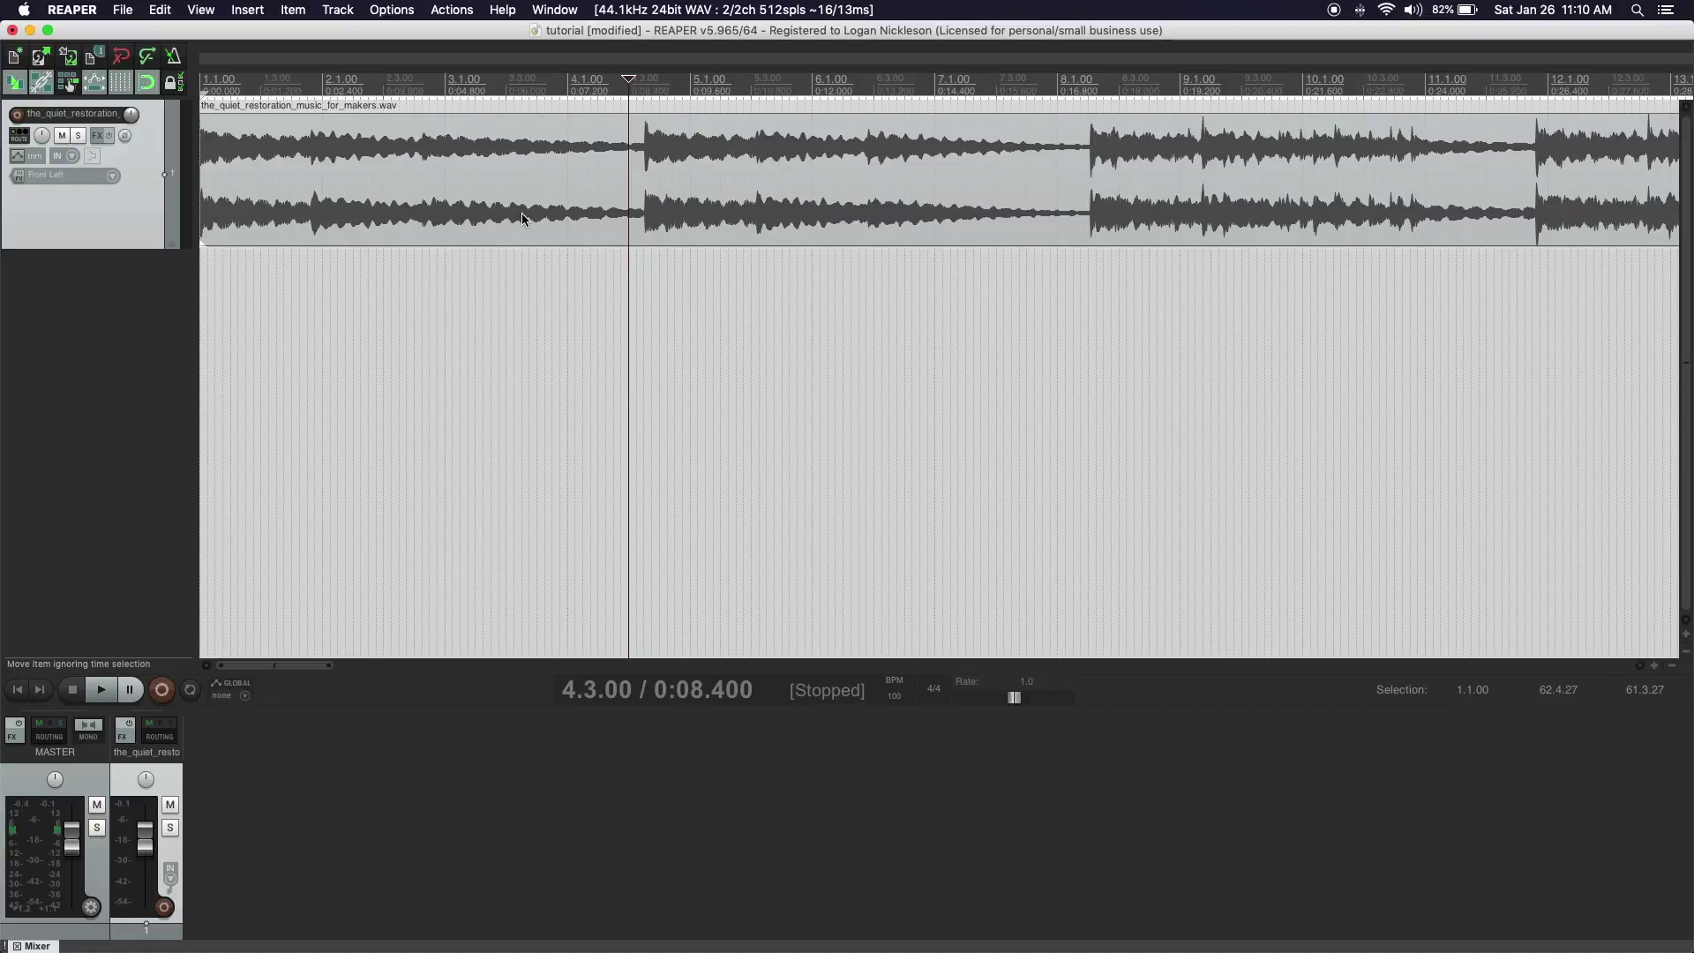
click(826, 257)
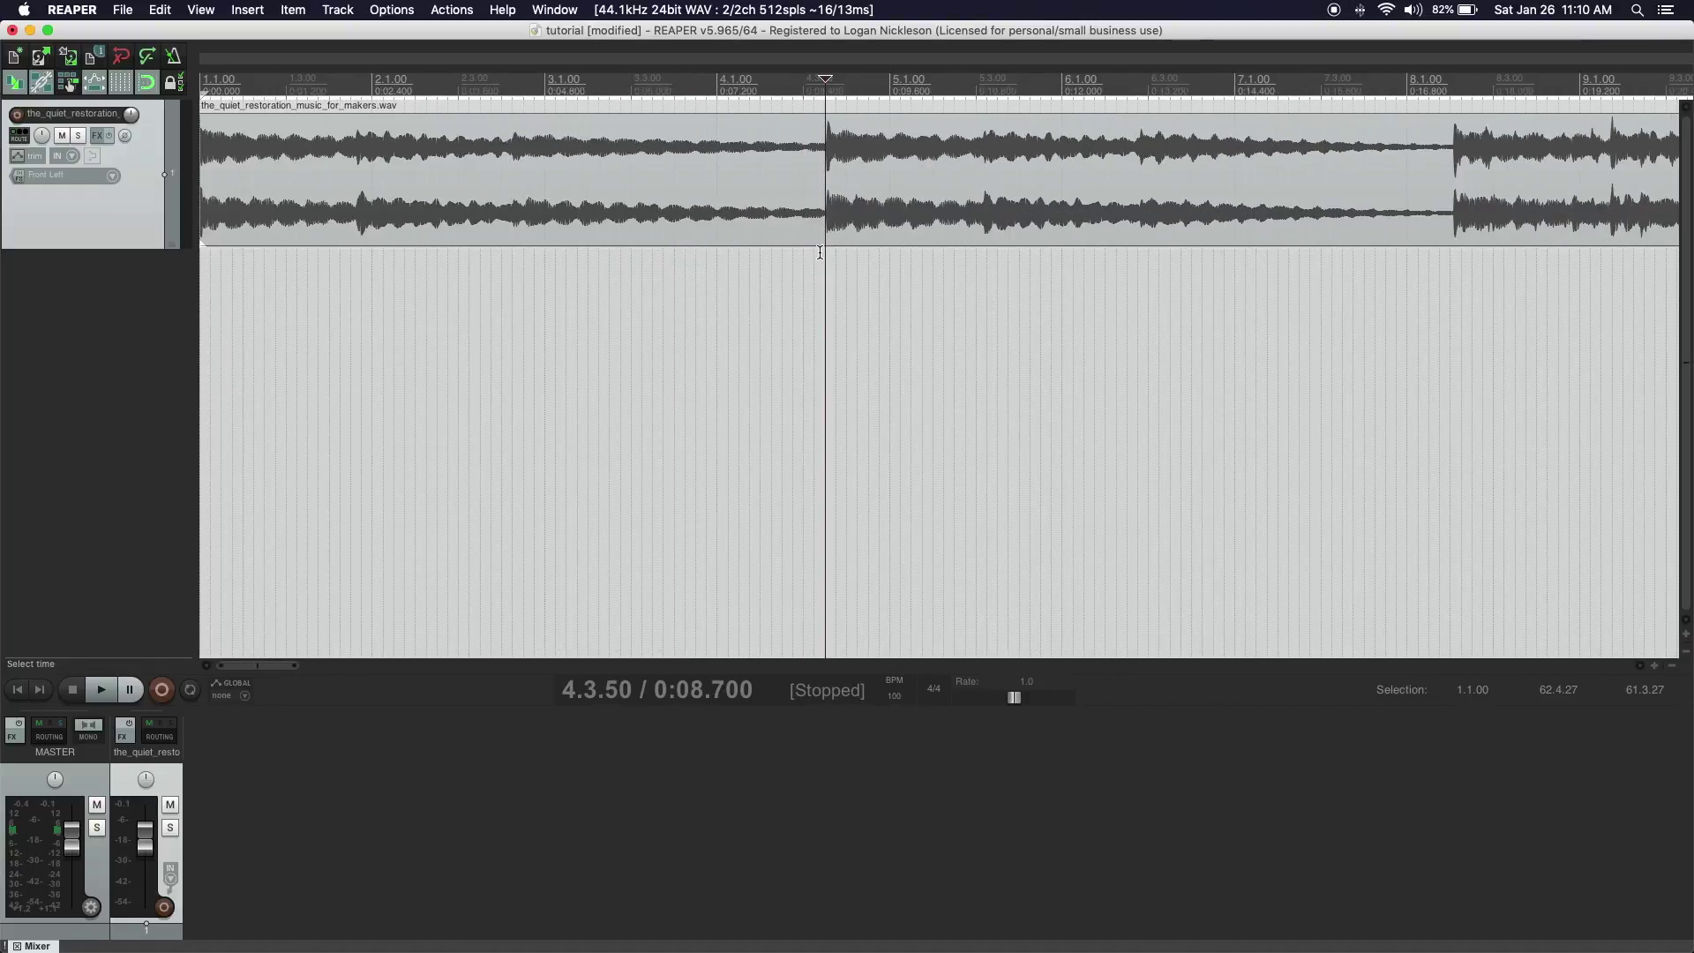
key(s)
click(741, 209)
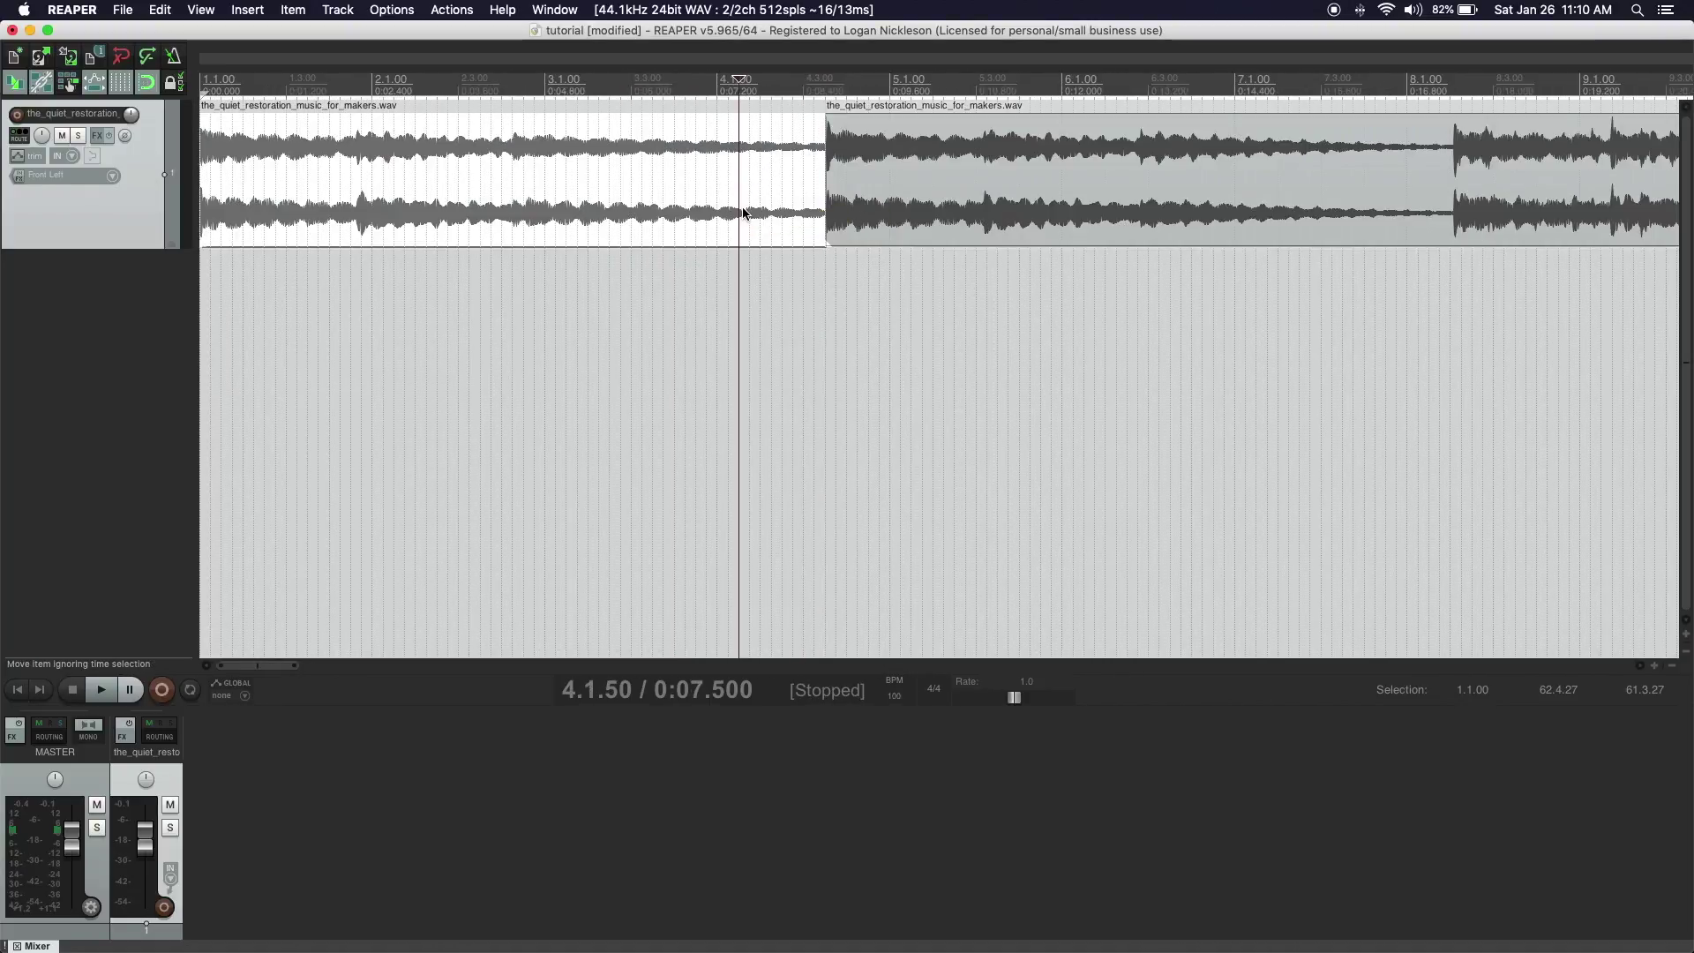
key(Delete)
scroll(743, 206, down, 3)
scroll(741, 212, down, 4)
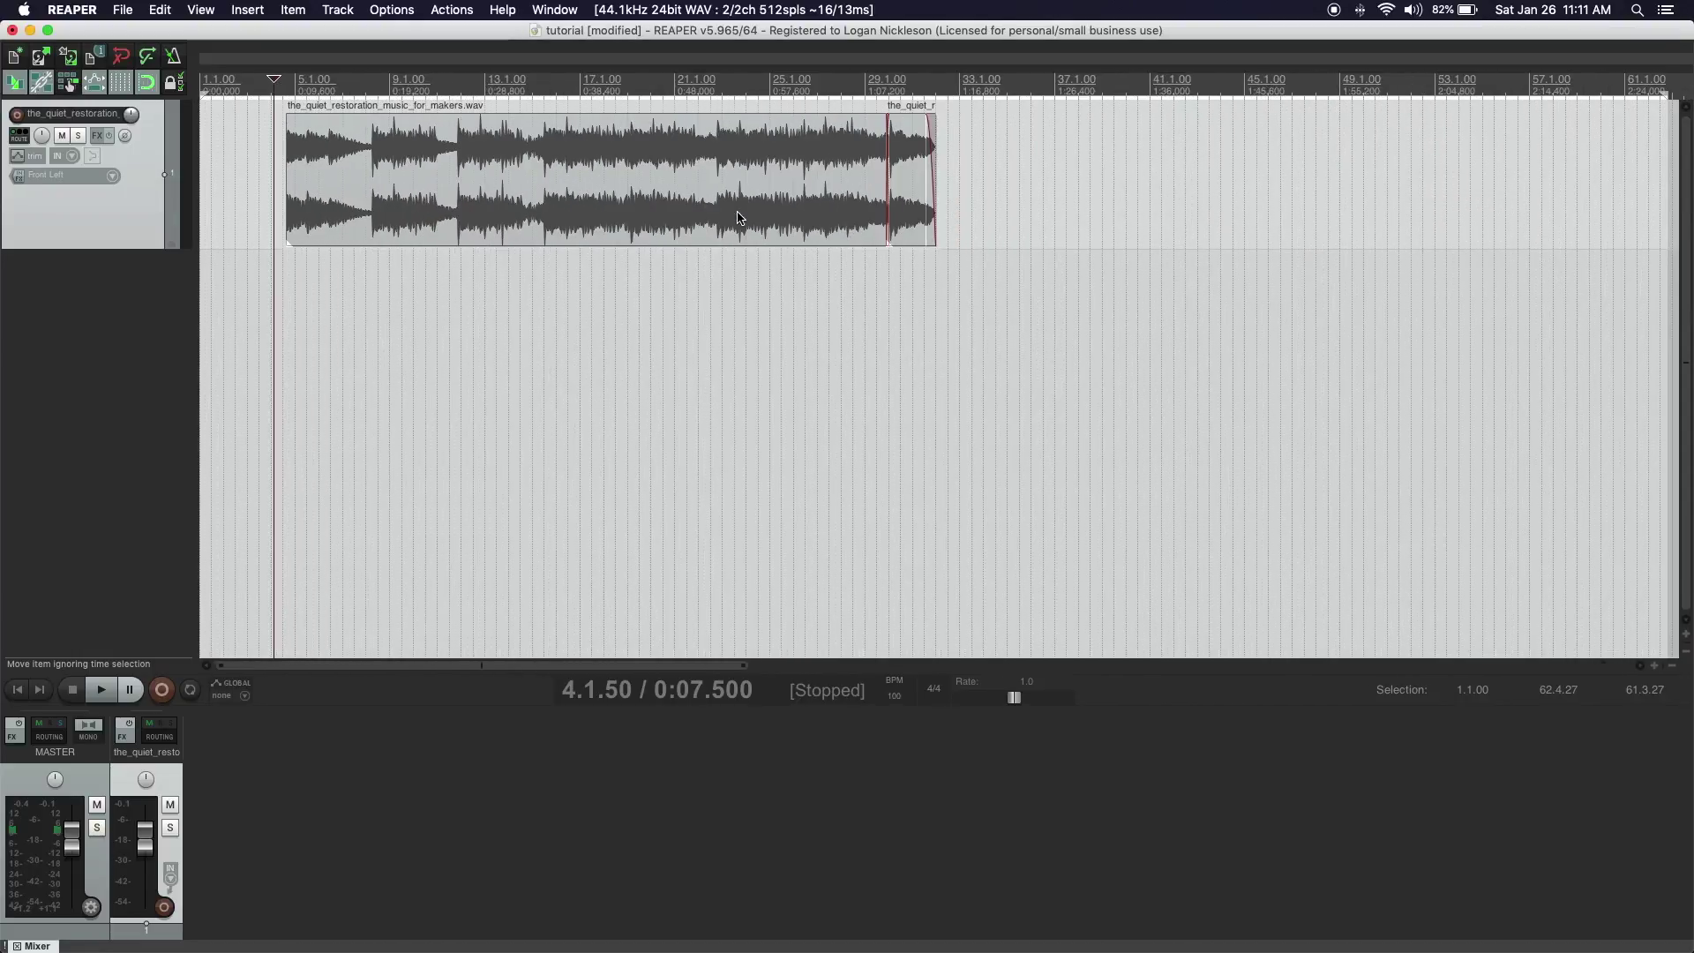
drag(681, 209, 470, 208)
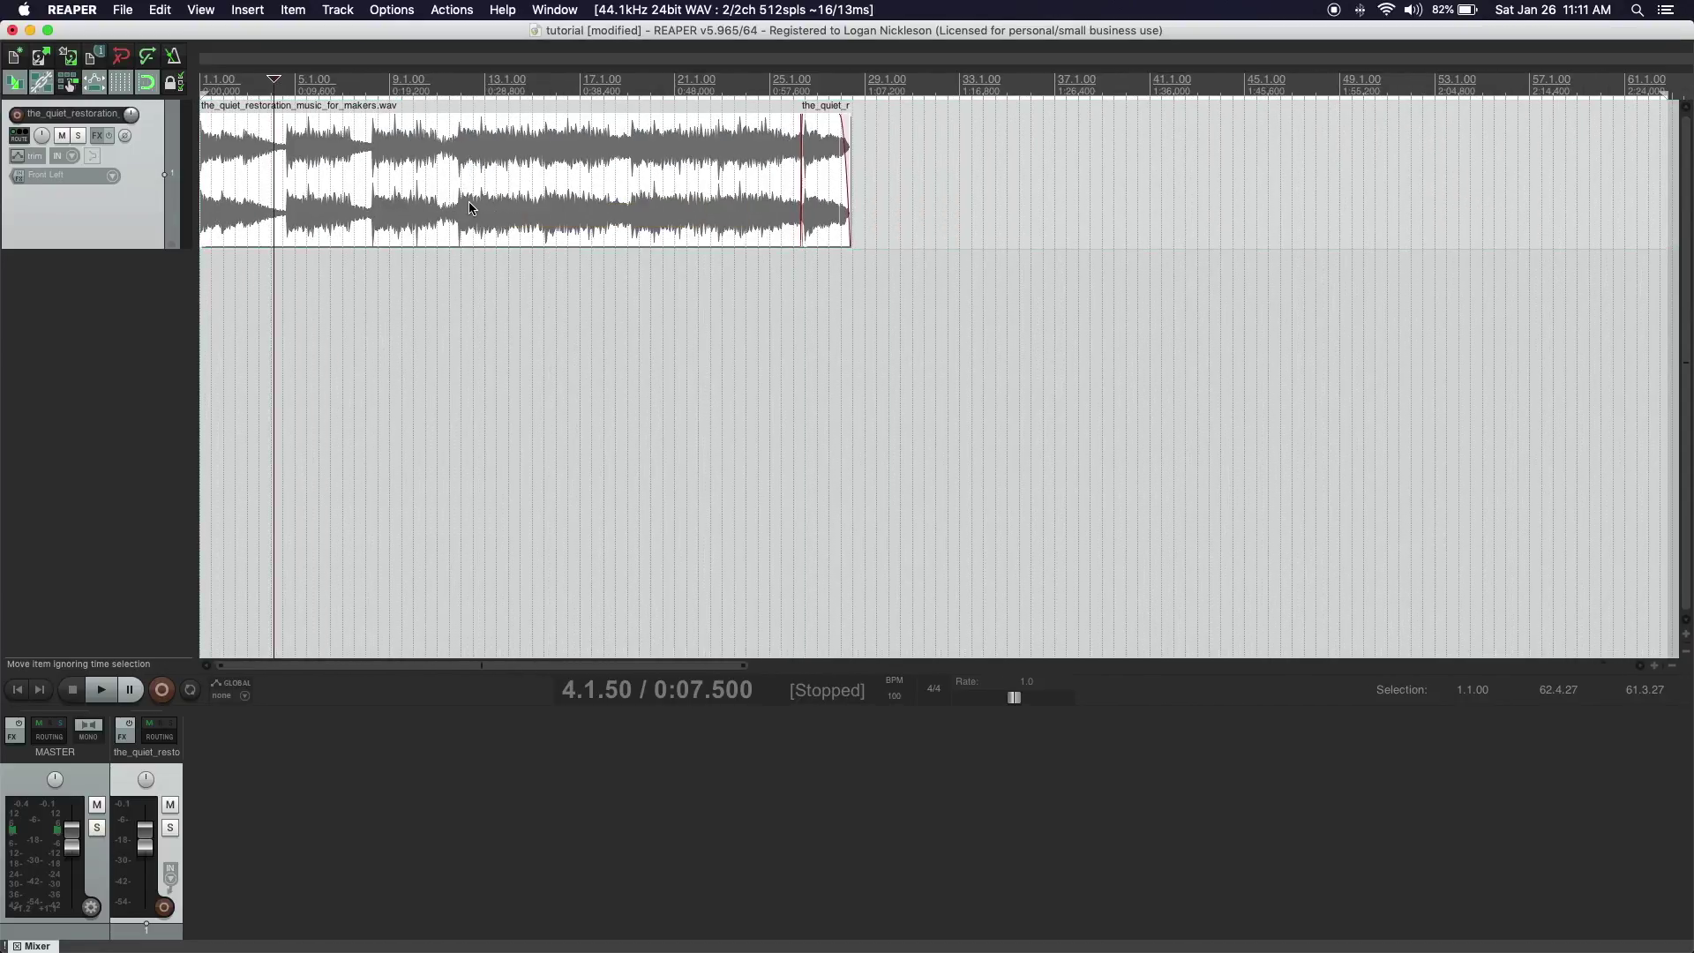
scroll(828, 187, up, 4)
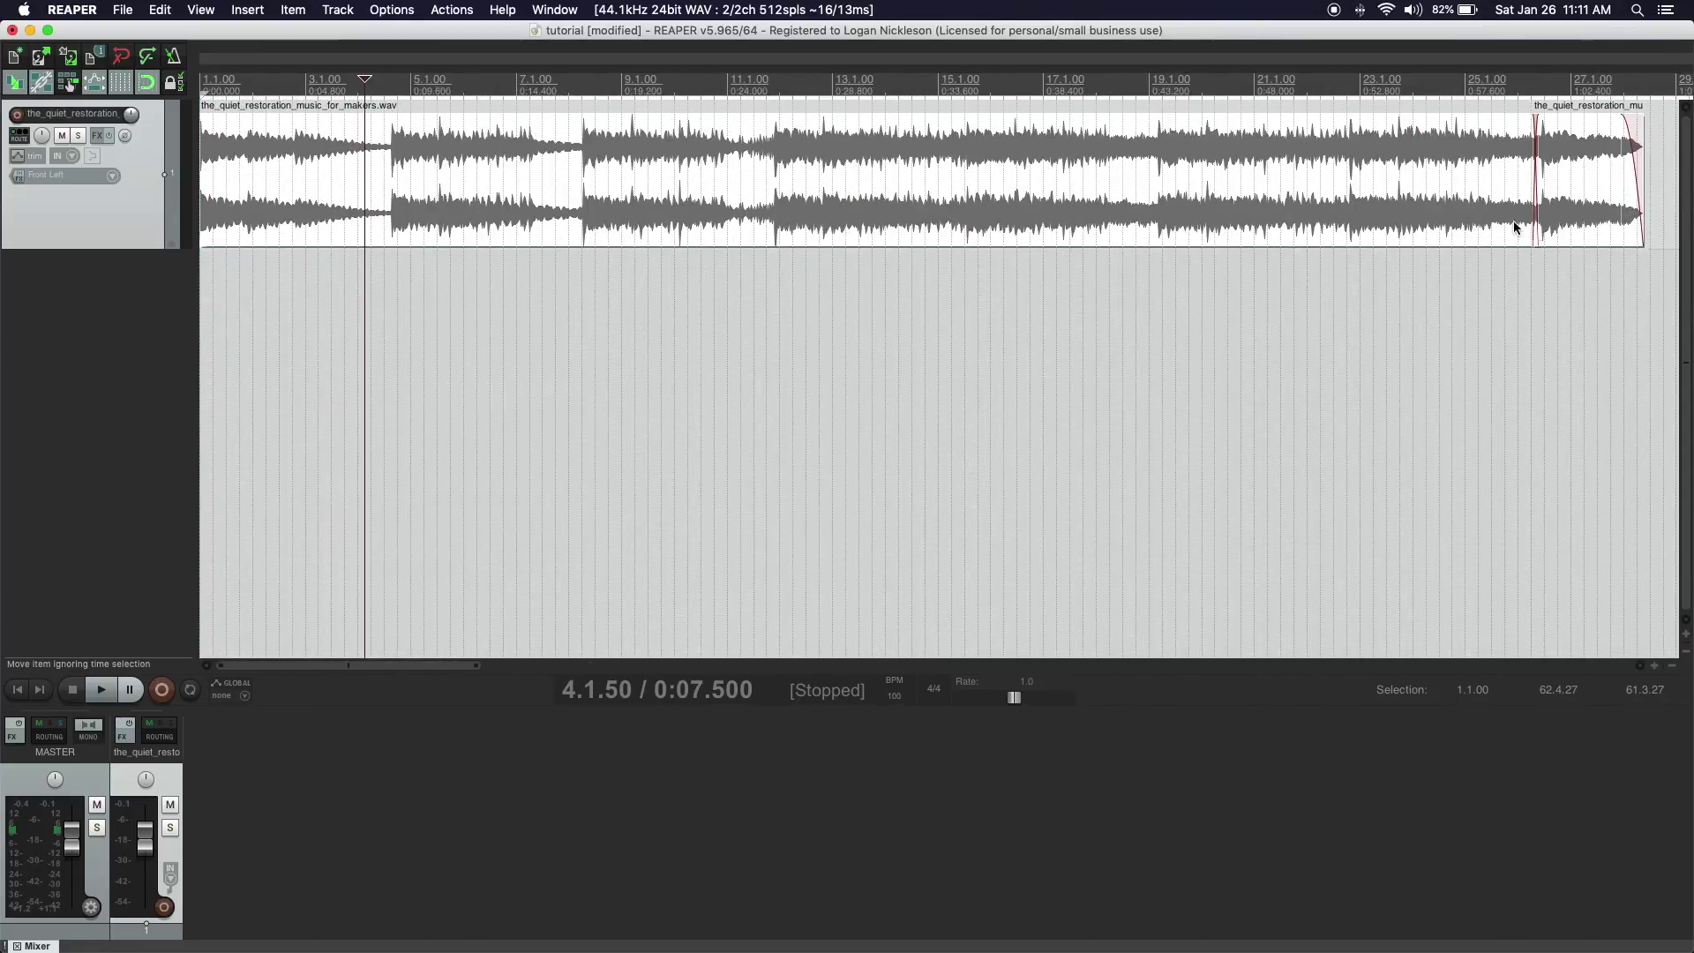
click(1641, 265)
Redo the cut at 4.3.50, deleting the opening piece and moving the song back to the start.
scroll(1642, 265, up, 2)
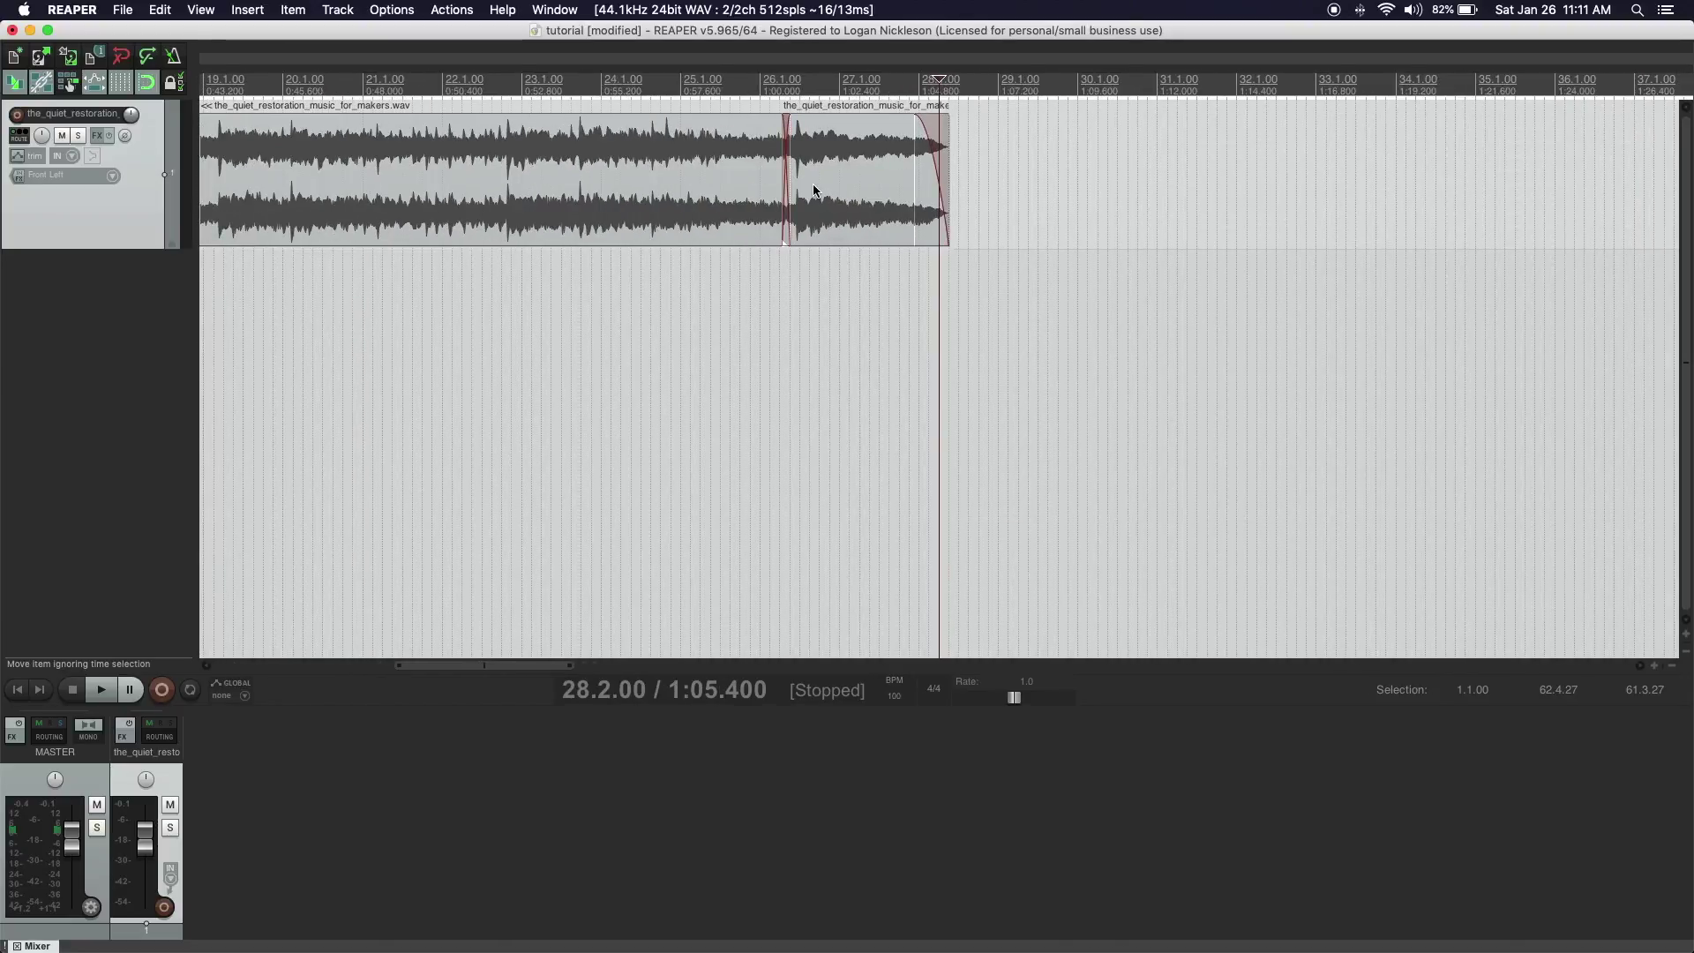
scroll(847, 201, down, 5)
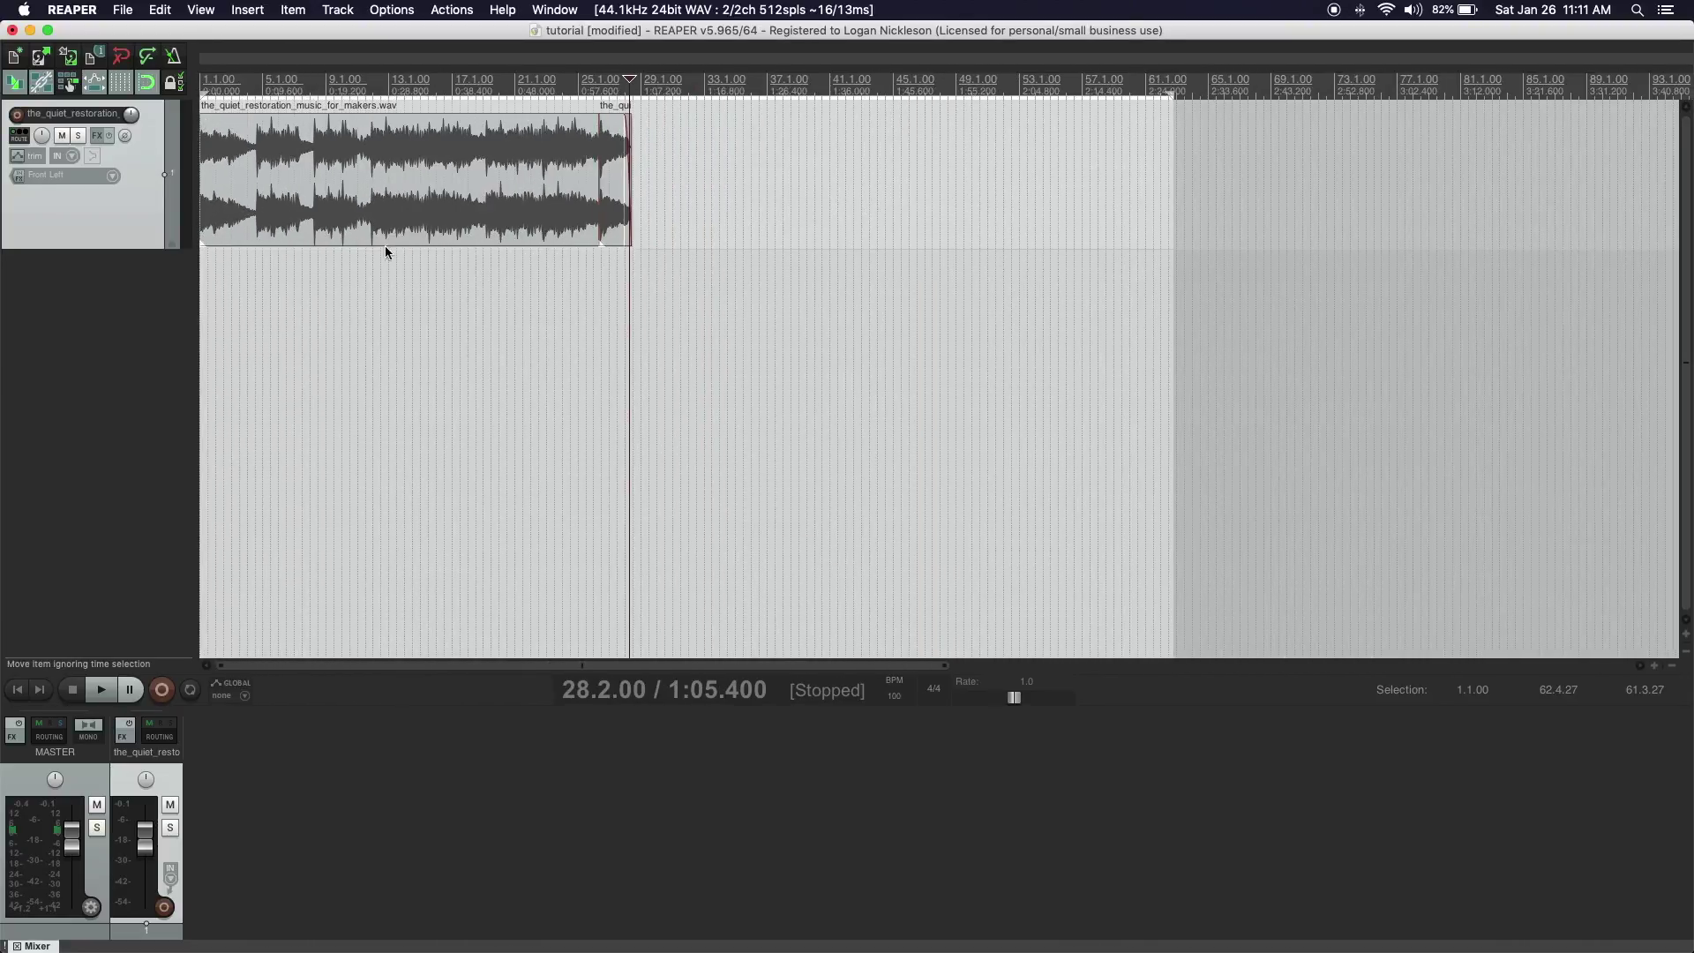
click(229, 275)
scroll(256, 269, up, 5)
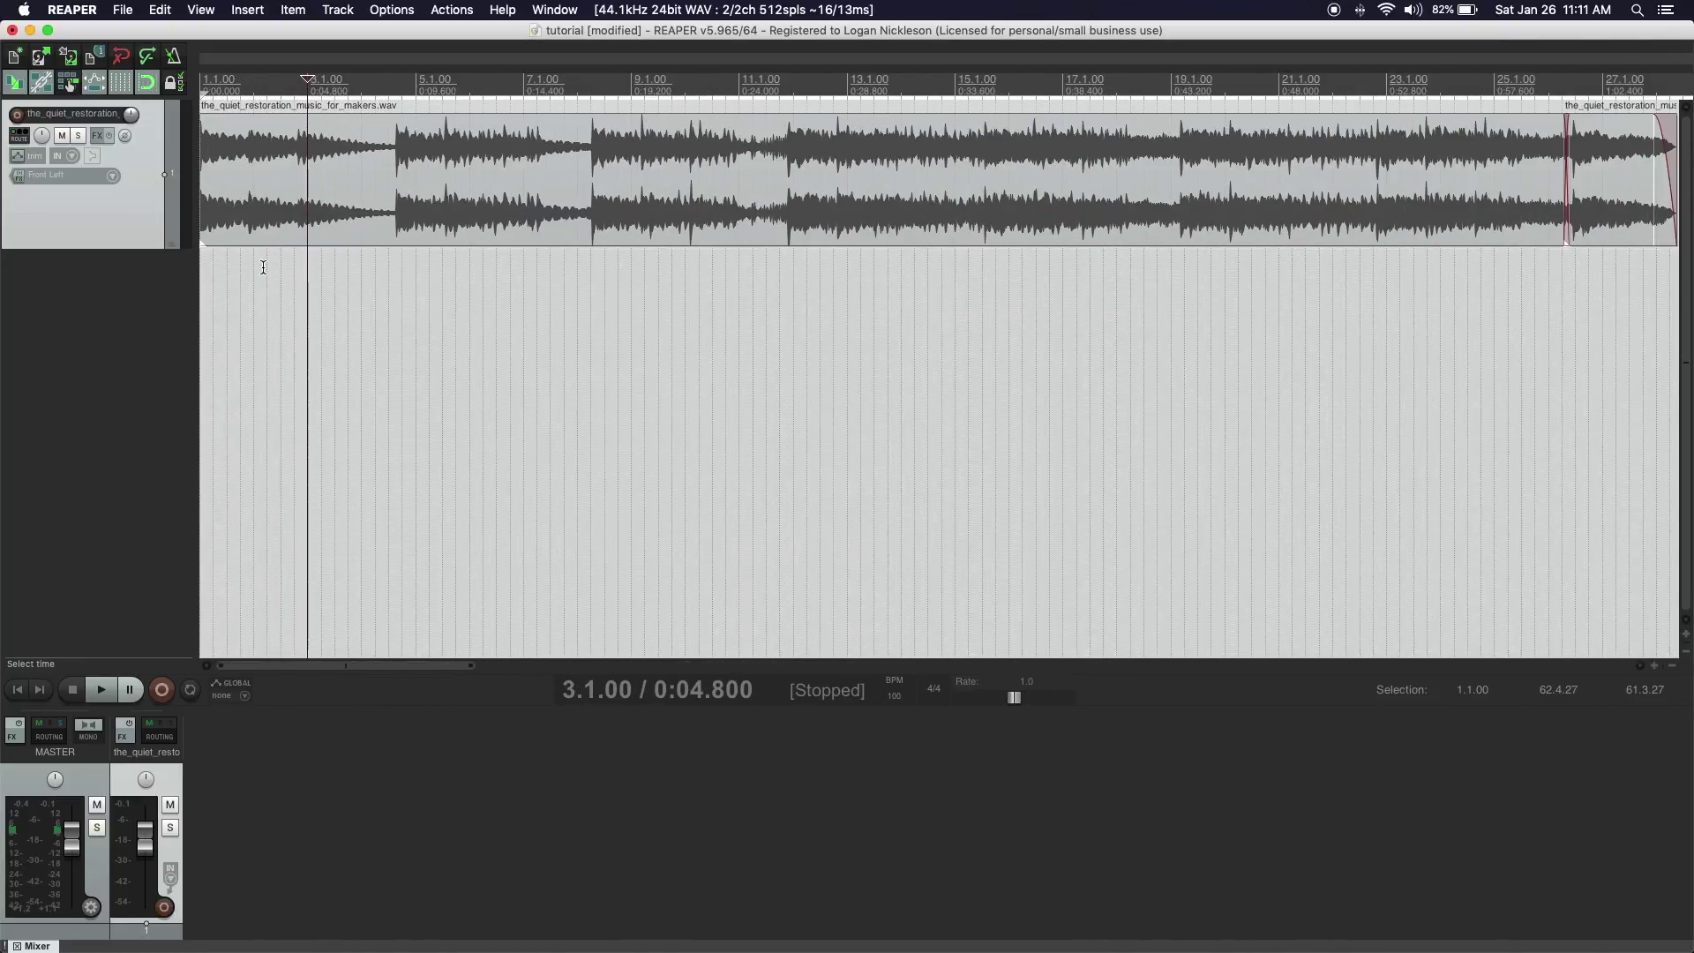
scroll(294, 265, up, 2)
click(462, 257)
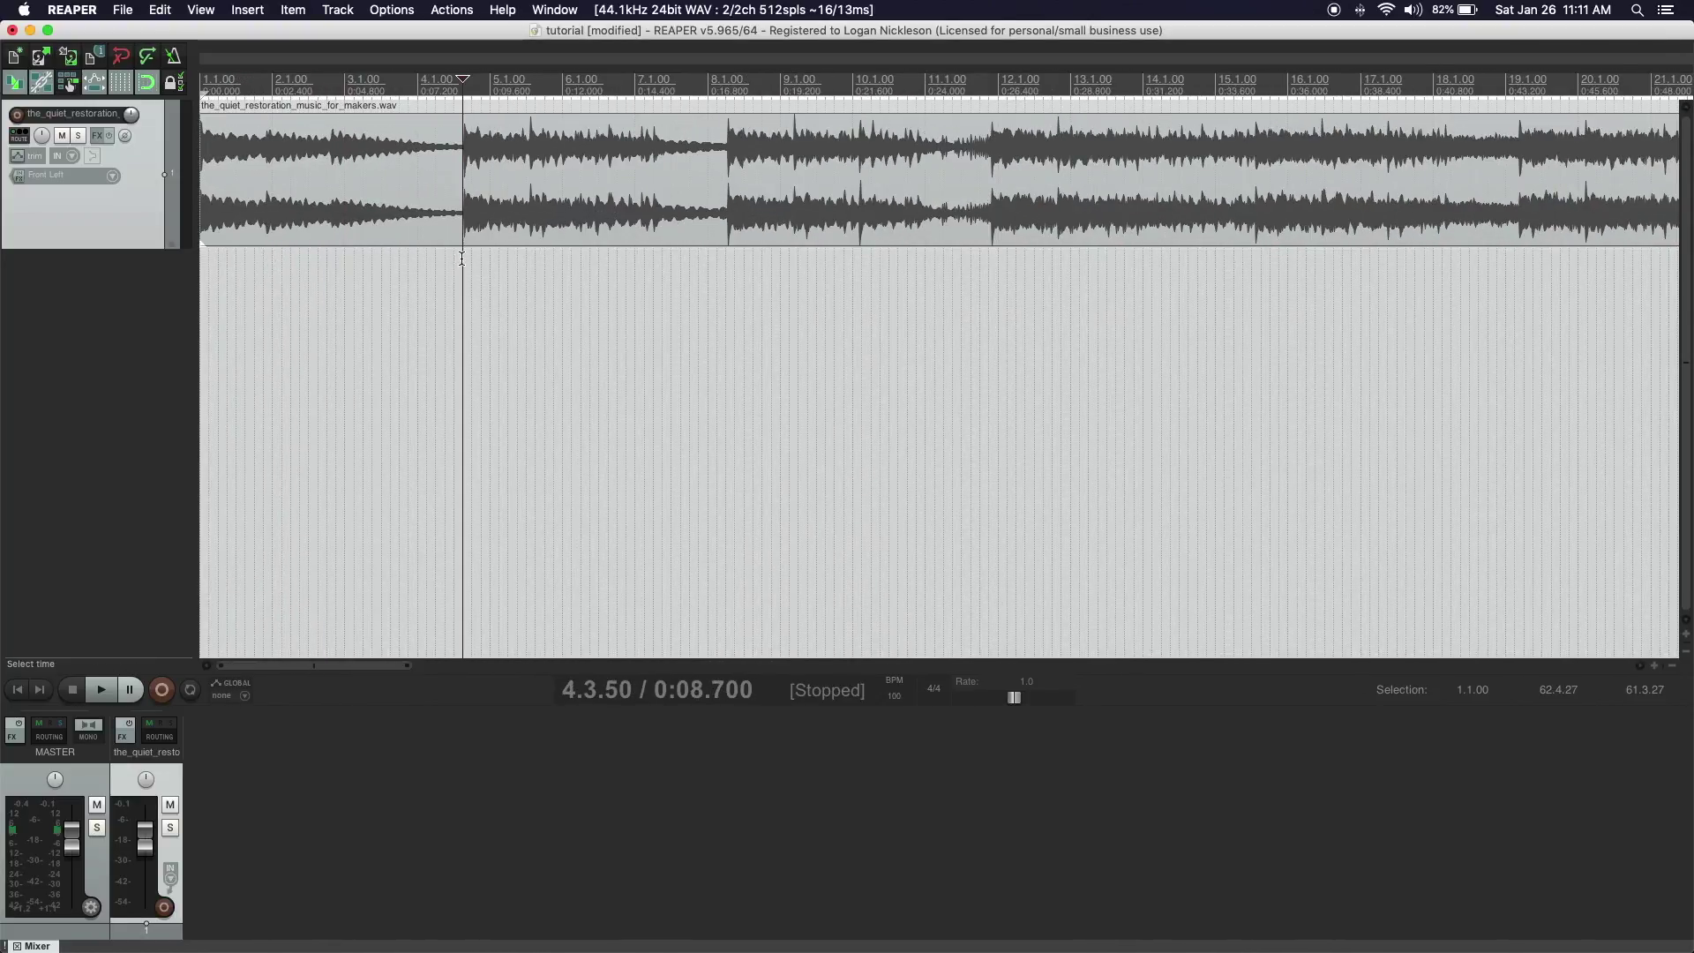
key(s)
click(416, 196)
key(Delete)
scroll(427, 228, down, 4)
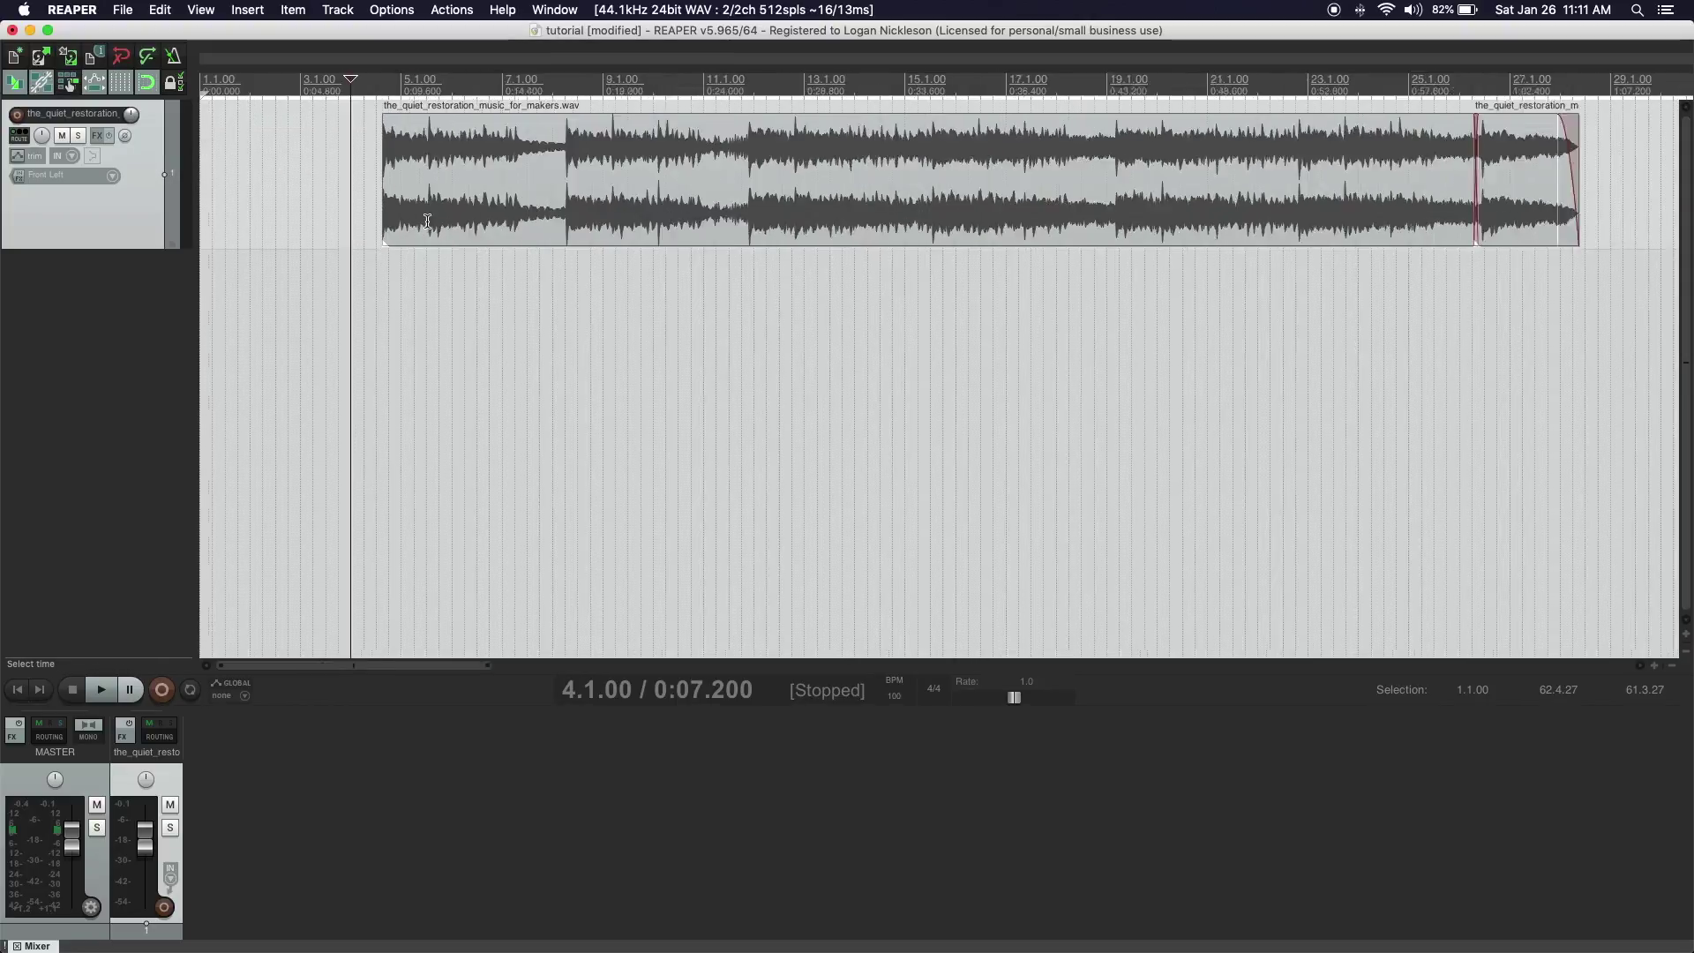
drag(455, 189, 317, 194)
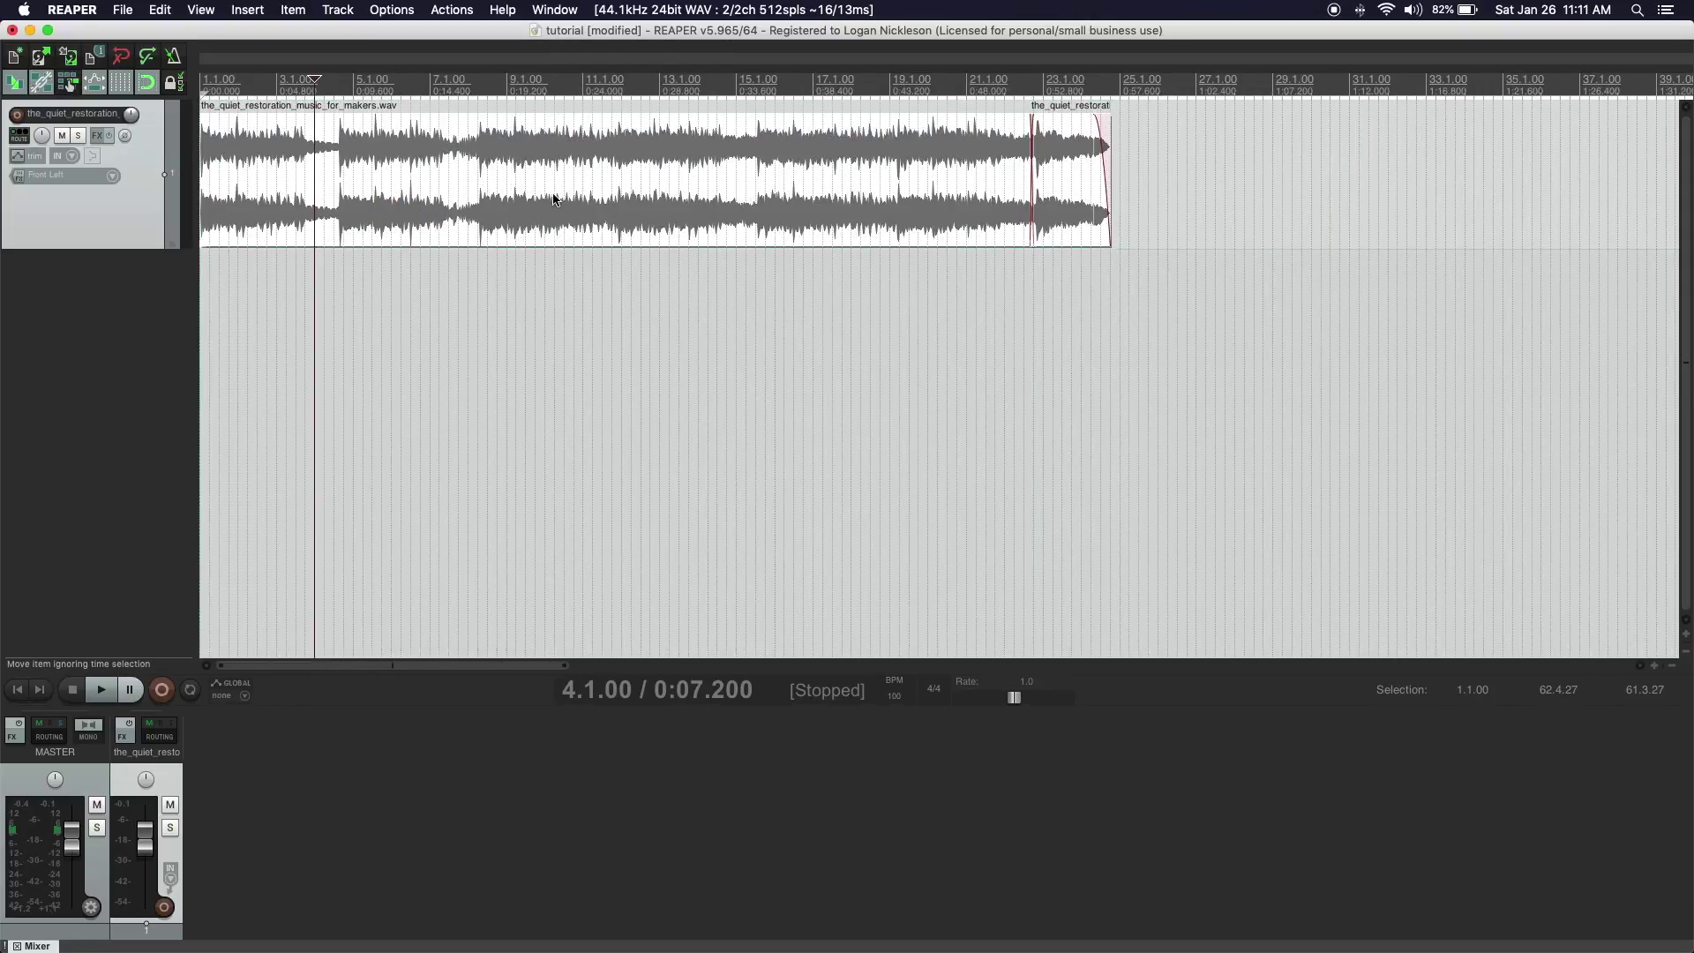
Lengthen the final faded ending piece to the right.
click(1082, 259)
scroll(1069, 260, up, 4)
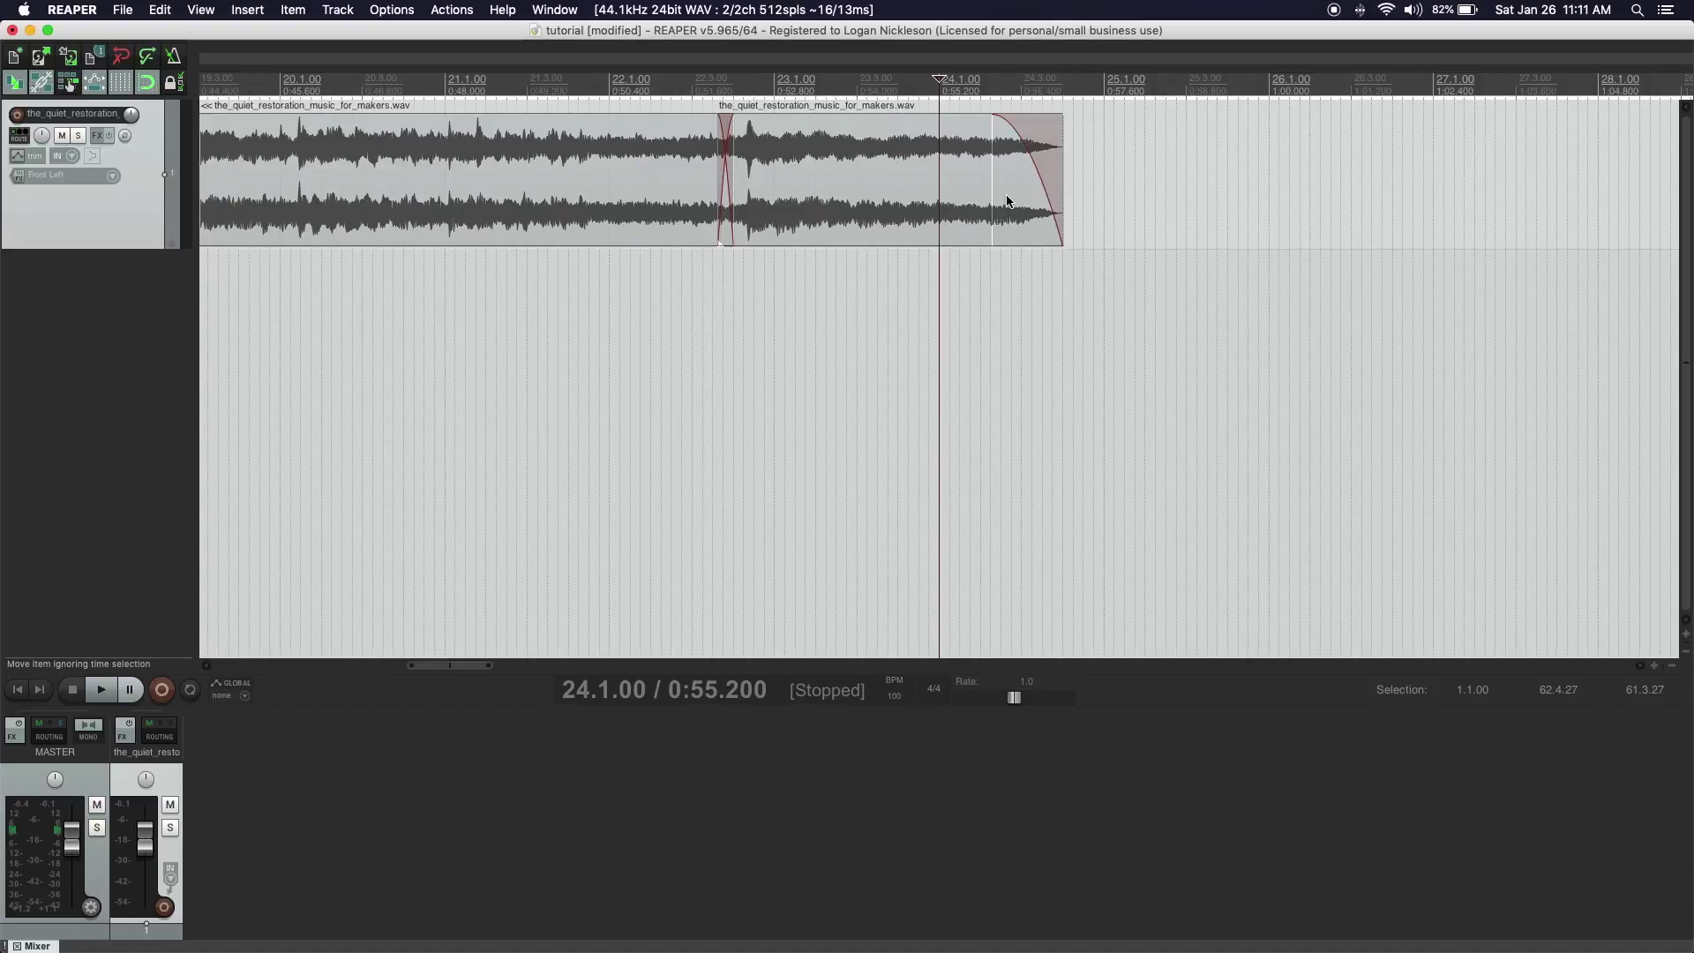
drag(1056, 189, 1290, 189)
scroll(991, 219, down, 6)
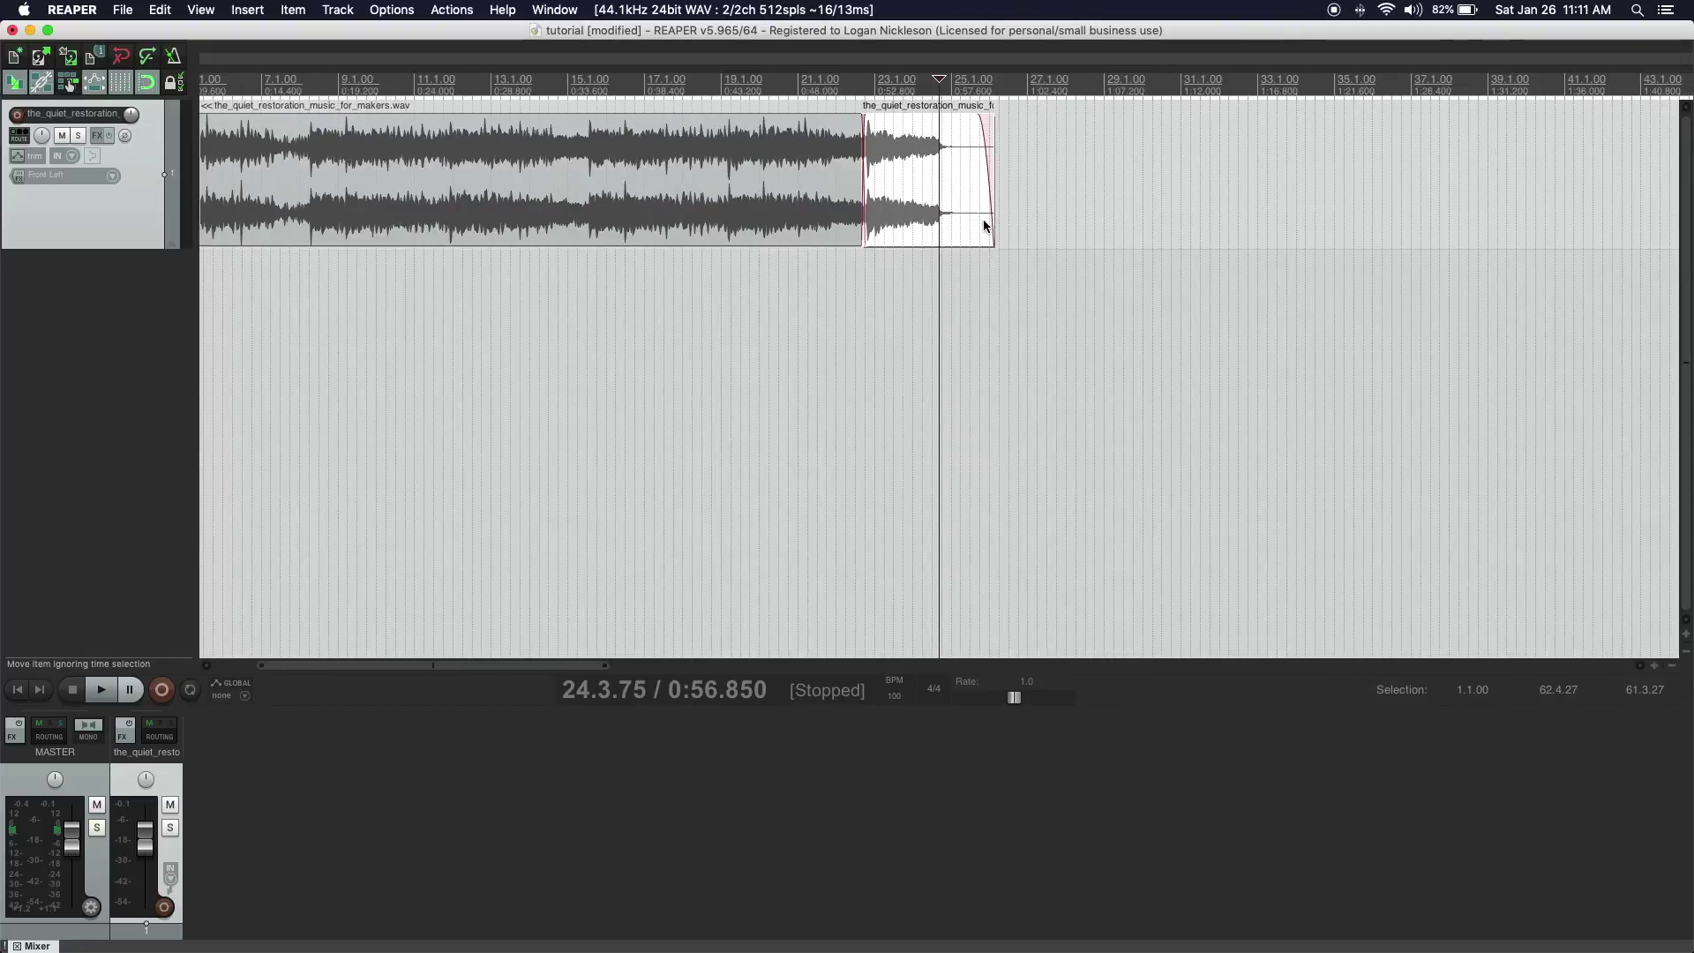
Play the edited song from the start and through the transition into the ending.
click(16, 688)
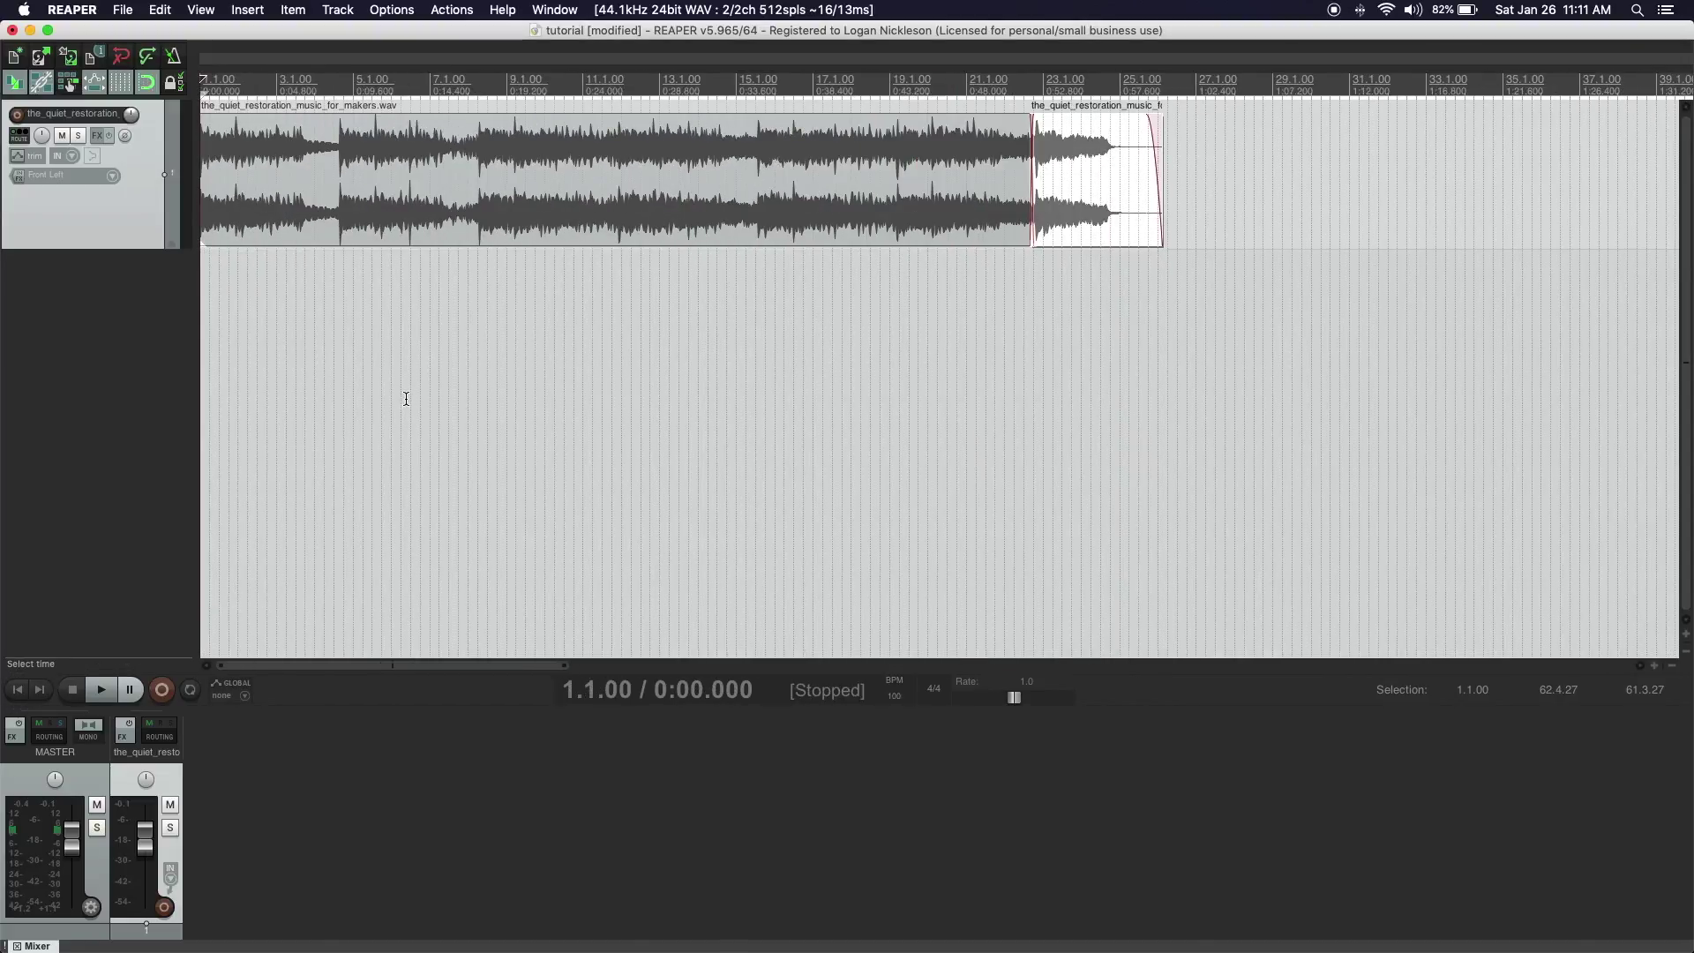
key(space)
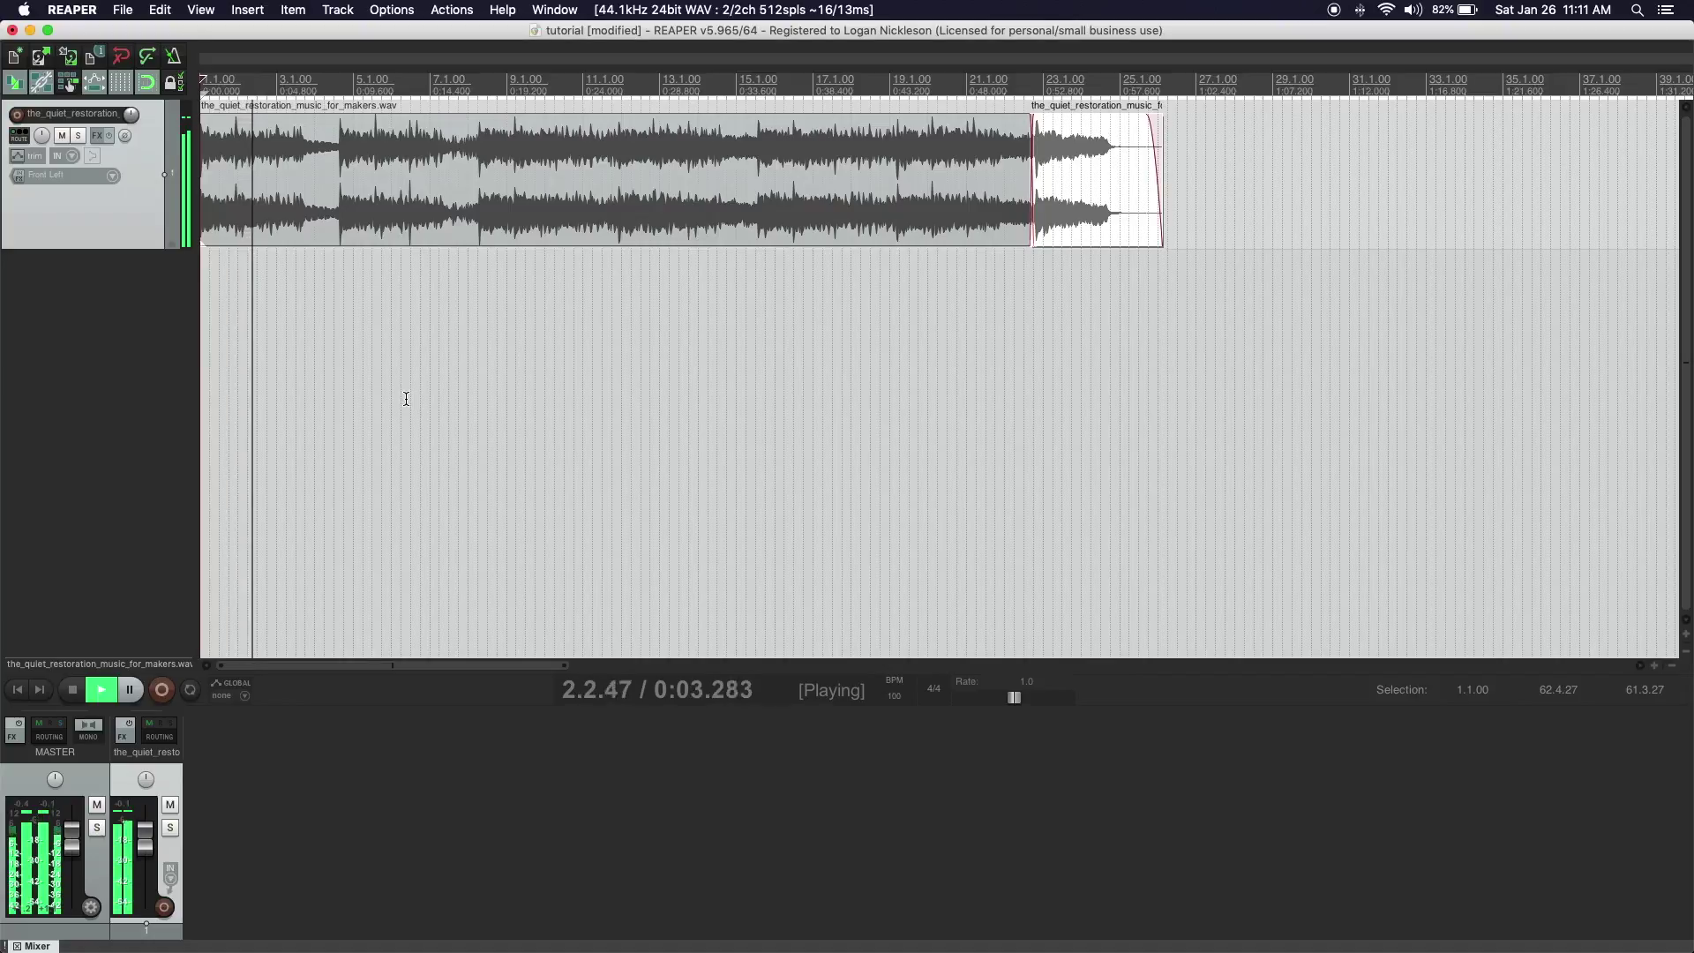
key(space)
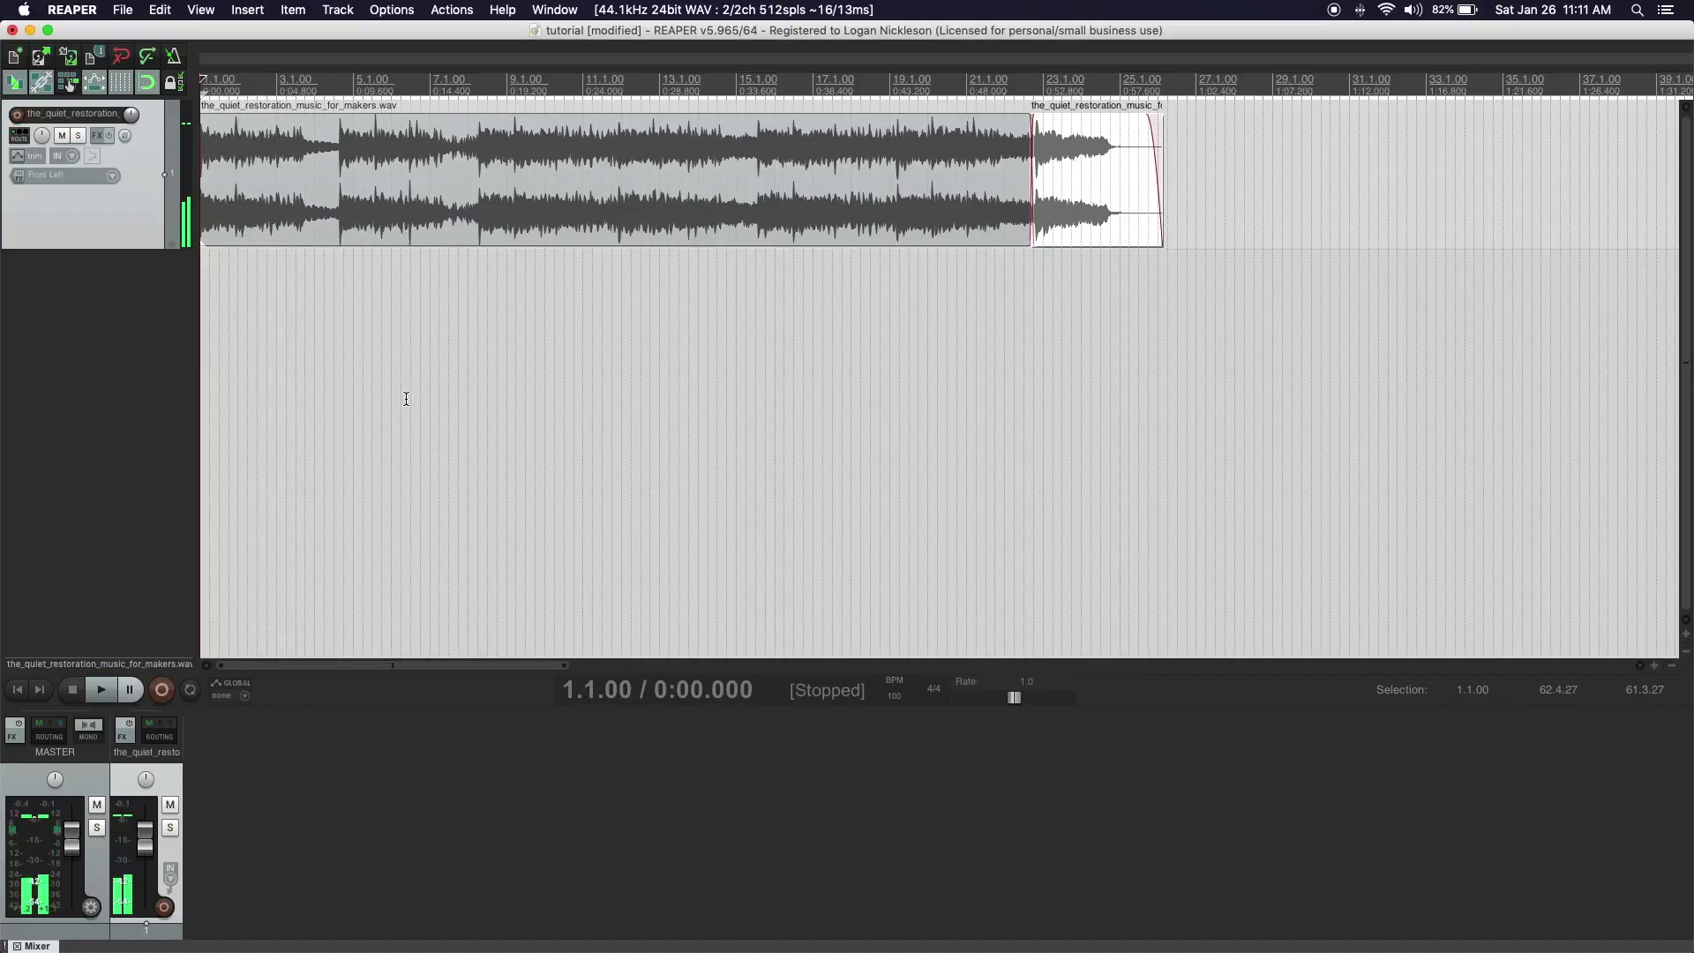
click(1015, 295)
key(space)
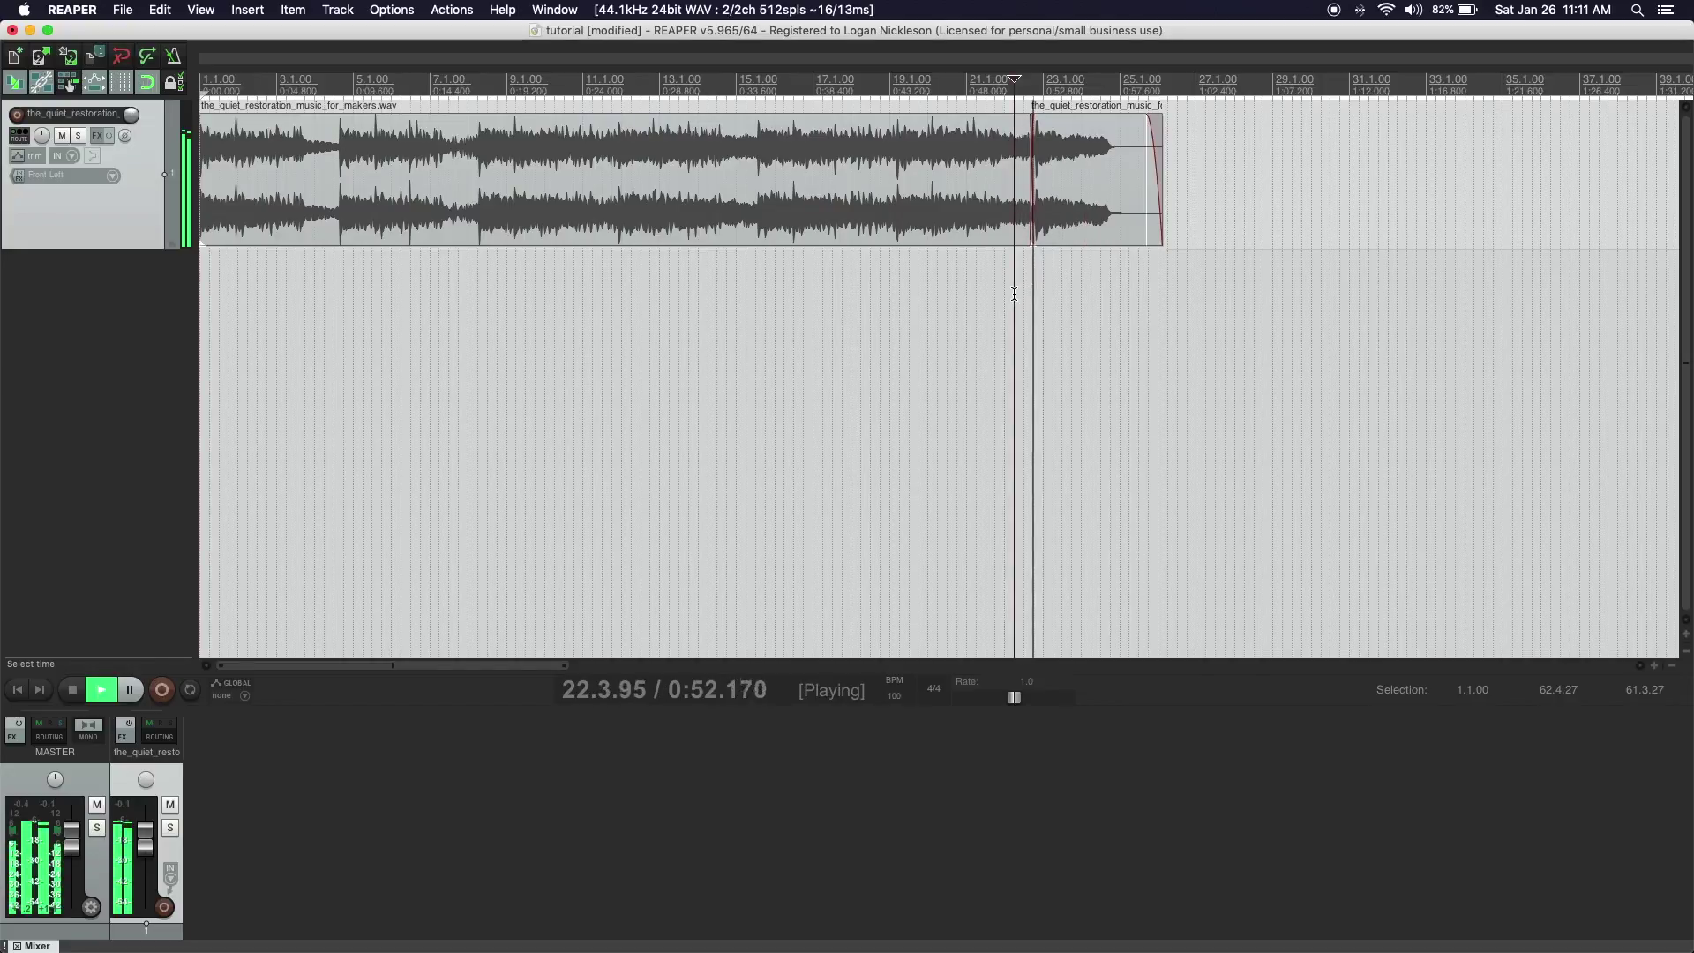
key(space)
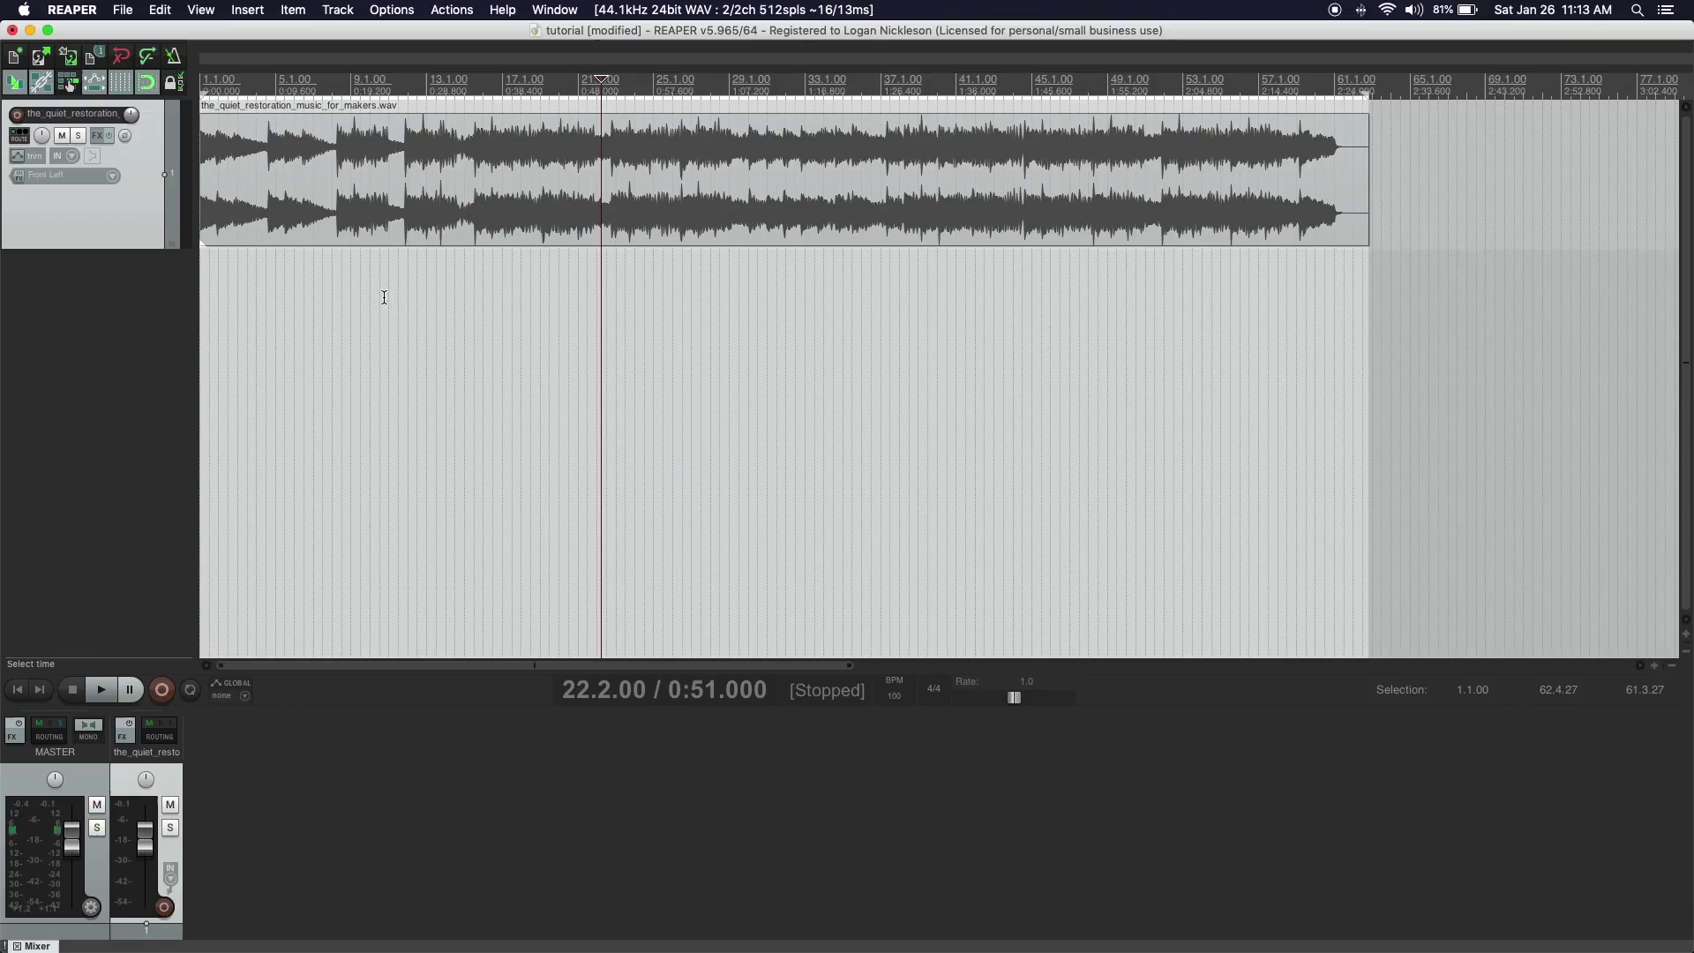
Play the song from bar 14 to find the repeat point.
click(385, 292)
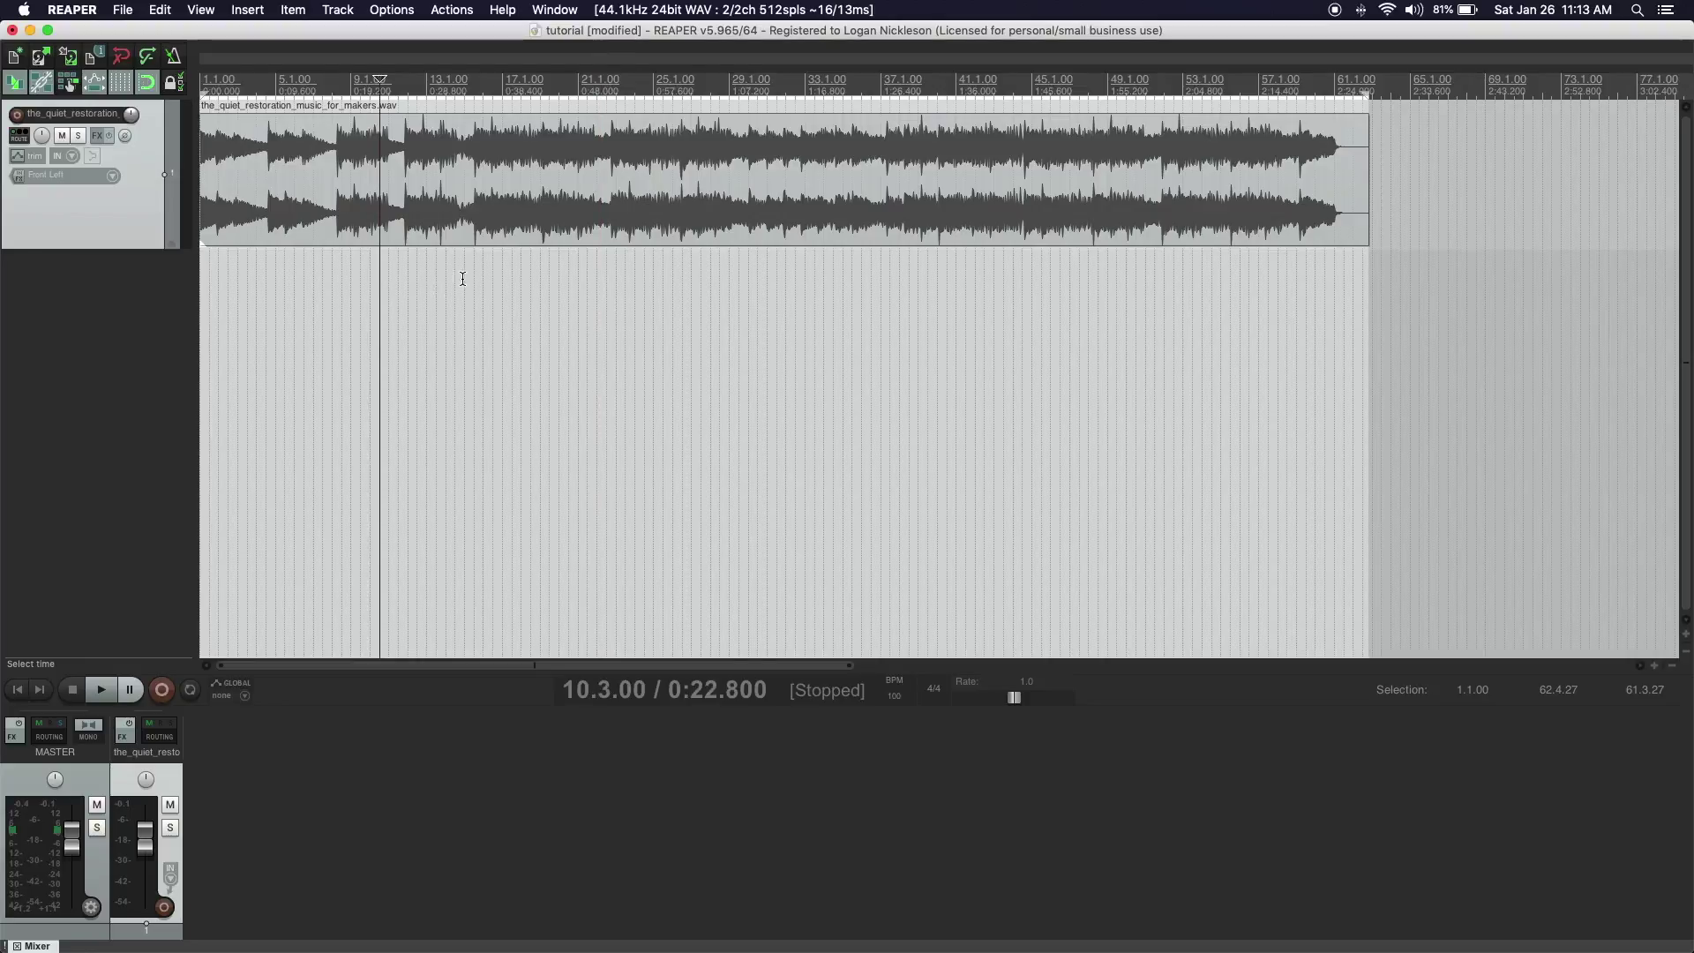
scroll(462, 279, up, 3)
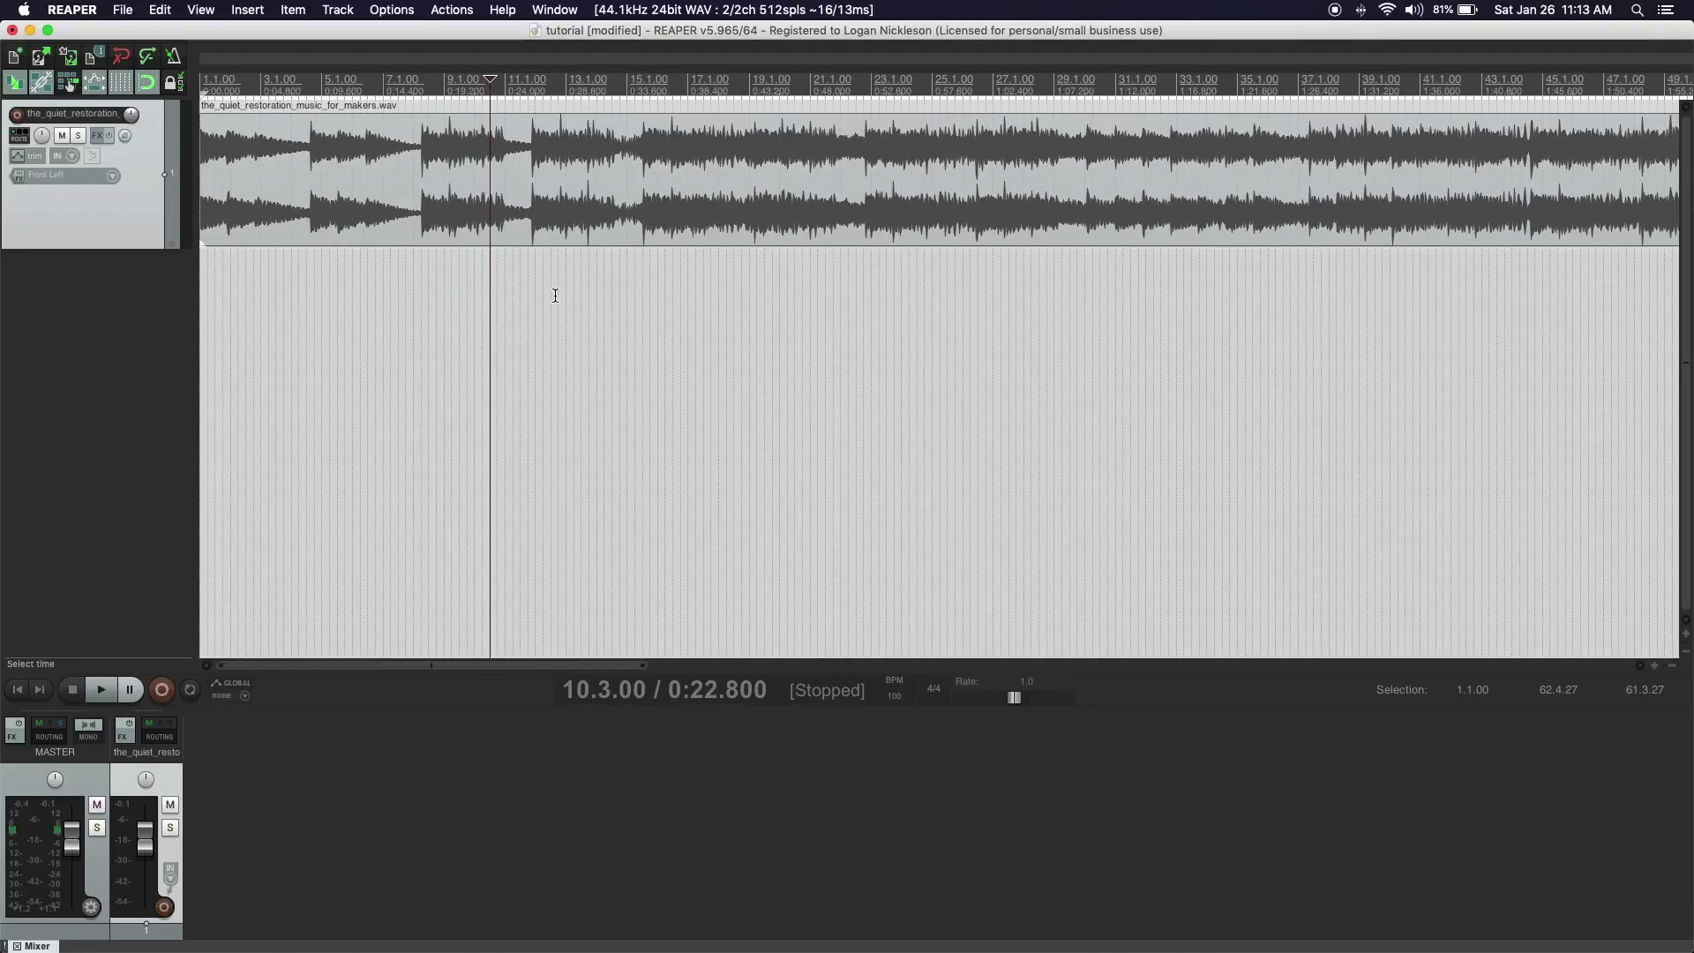
click(600, 291)
key(space)
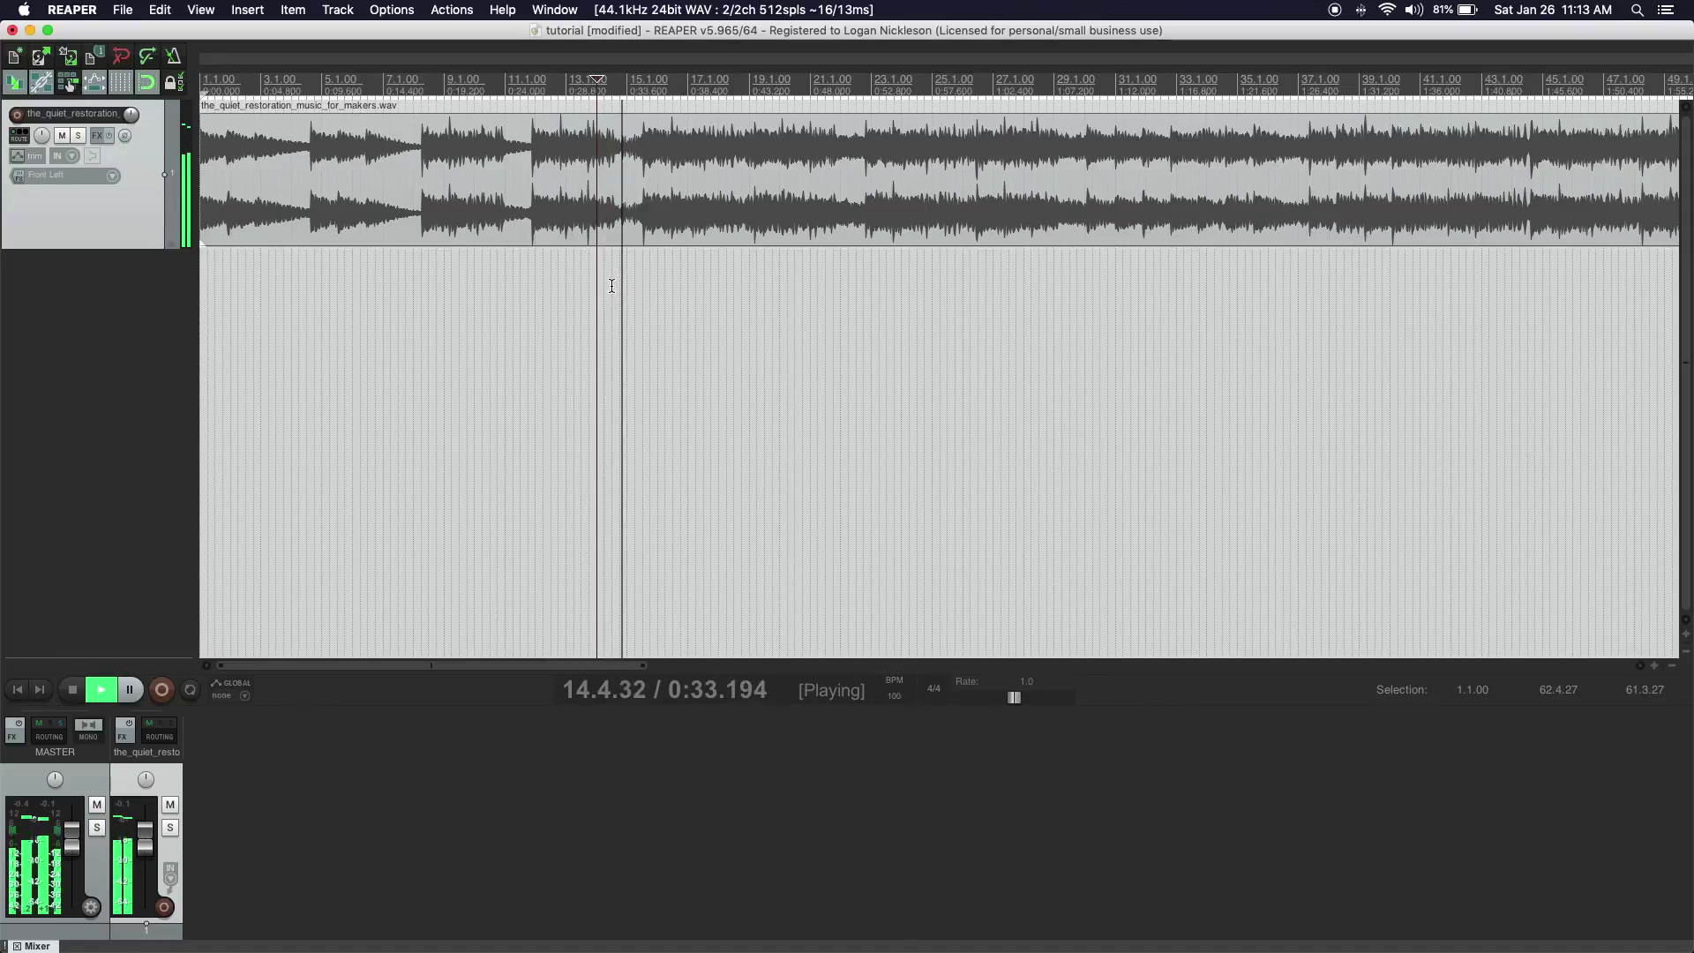
key(space)
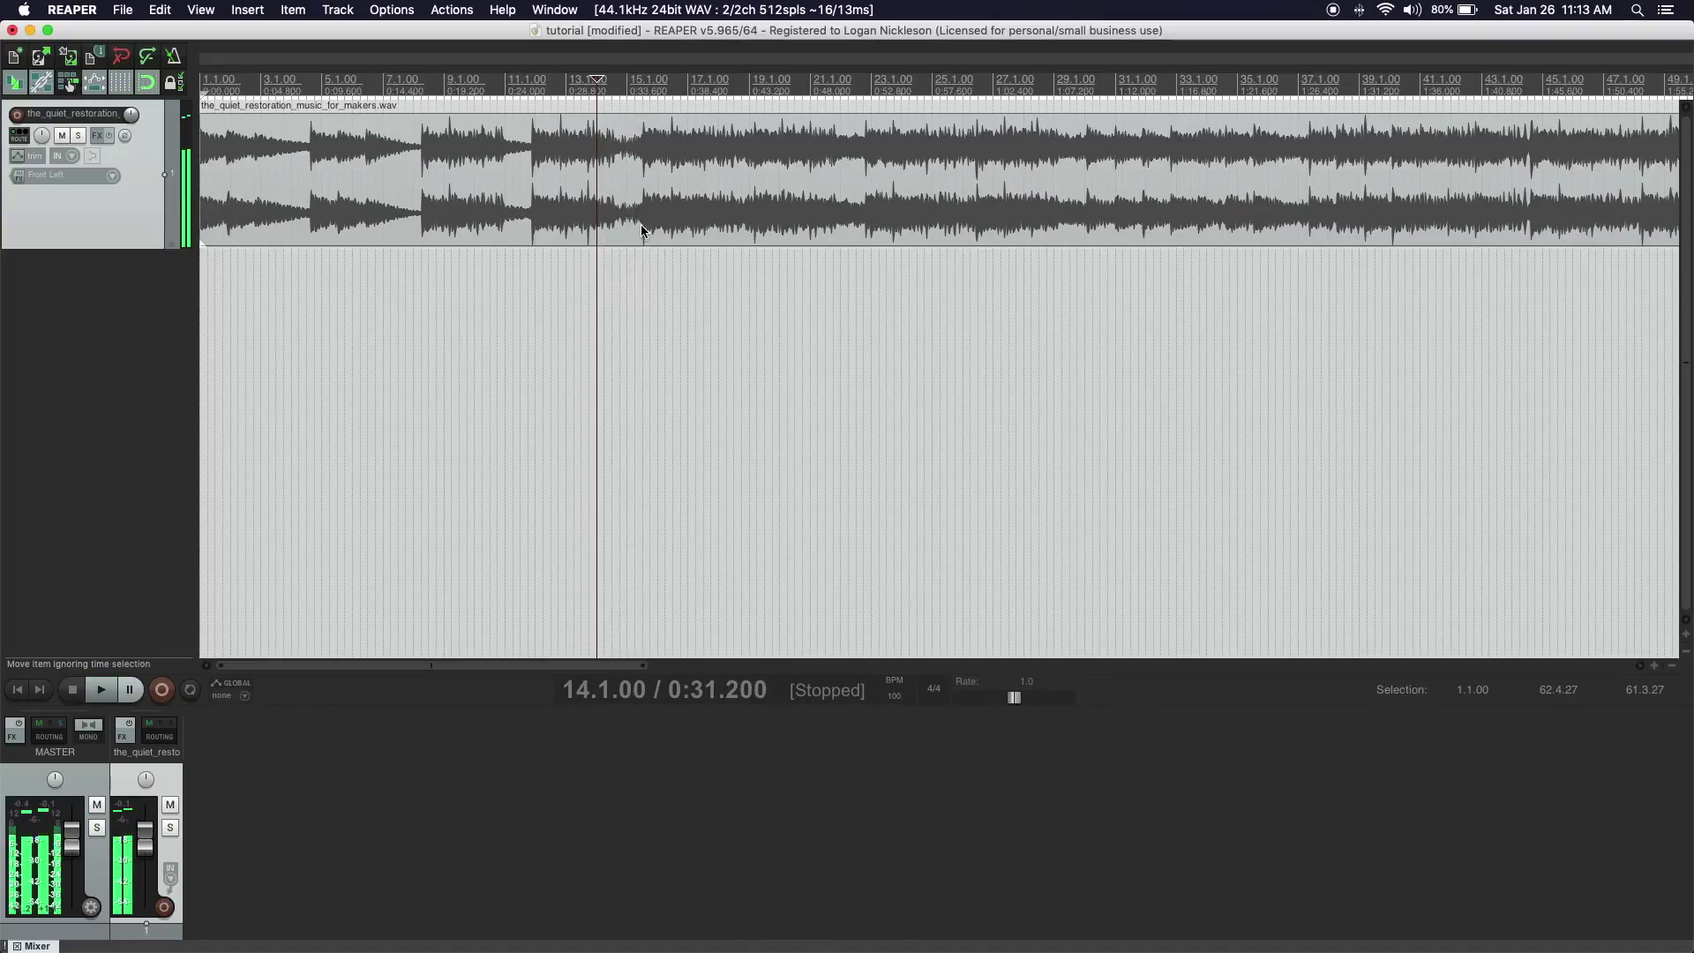
Split the song at 15.3.13 and move the remainder later on the timeline.
click(642, 245)
scroll(642, 247, up, 4)
scroll(643, 250, up, 5)
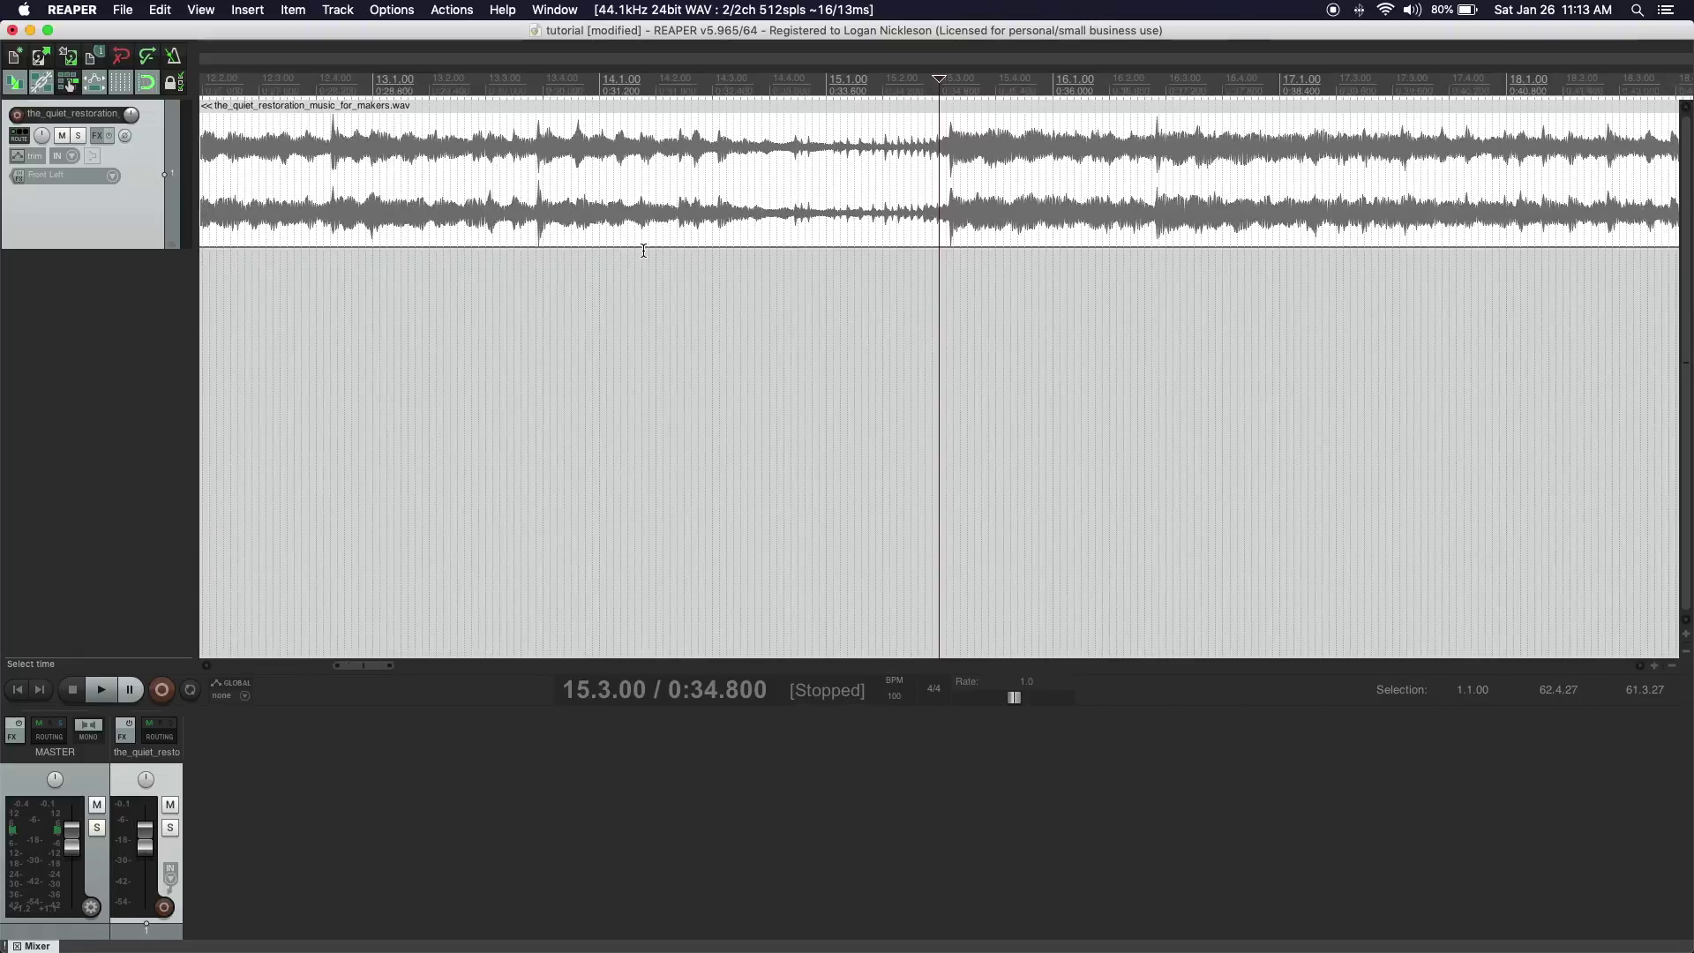
click(950, 264)
key(s)
scroll(942, 265, down, 9)
scroll(940, 264, down, 6)
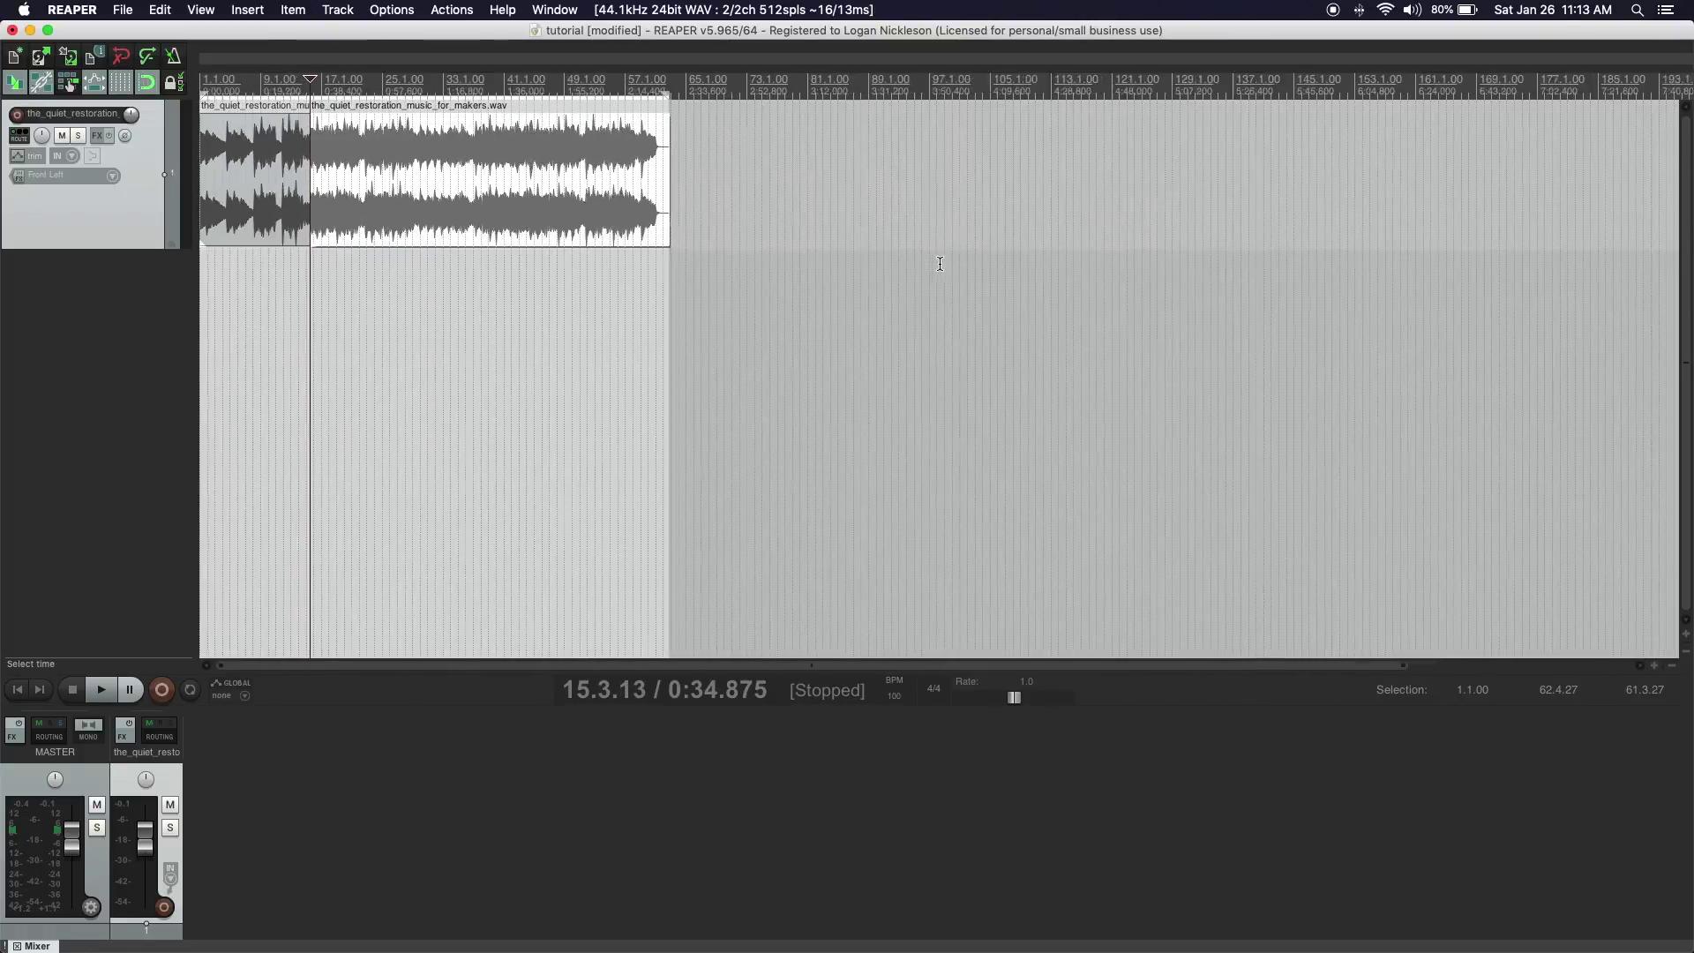
drag(495, 190, 793, 192)
Duplicate the opening section right after itself with Ctrl+D, then play the join from 15.1.00.
click(281, 193)
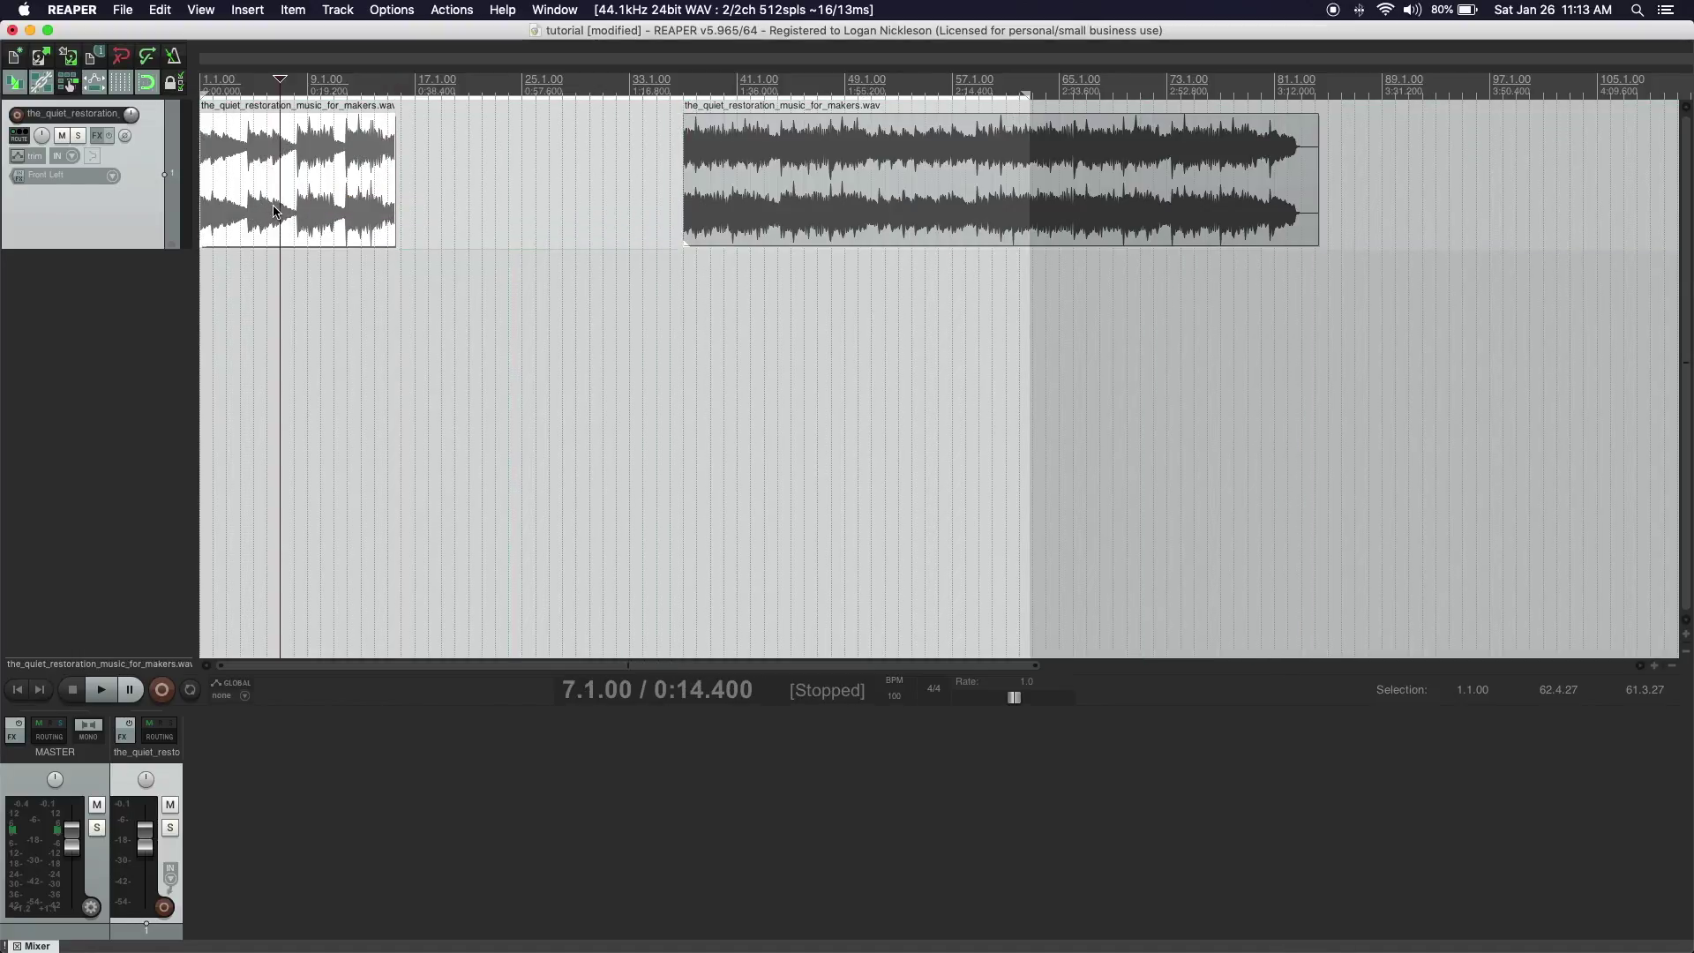
drag(274, 210, 276, 214)
key(super+d)
click(389, 256)
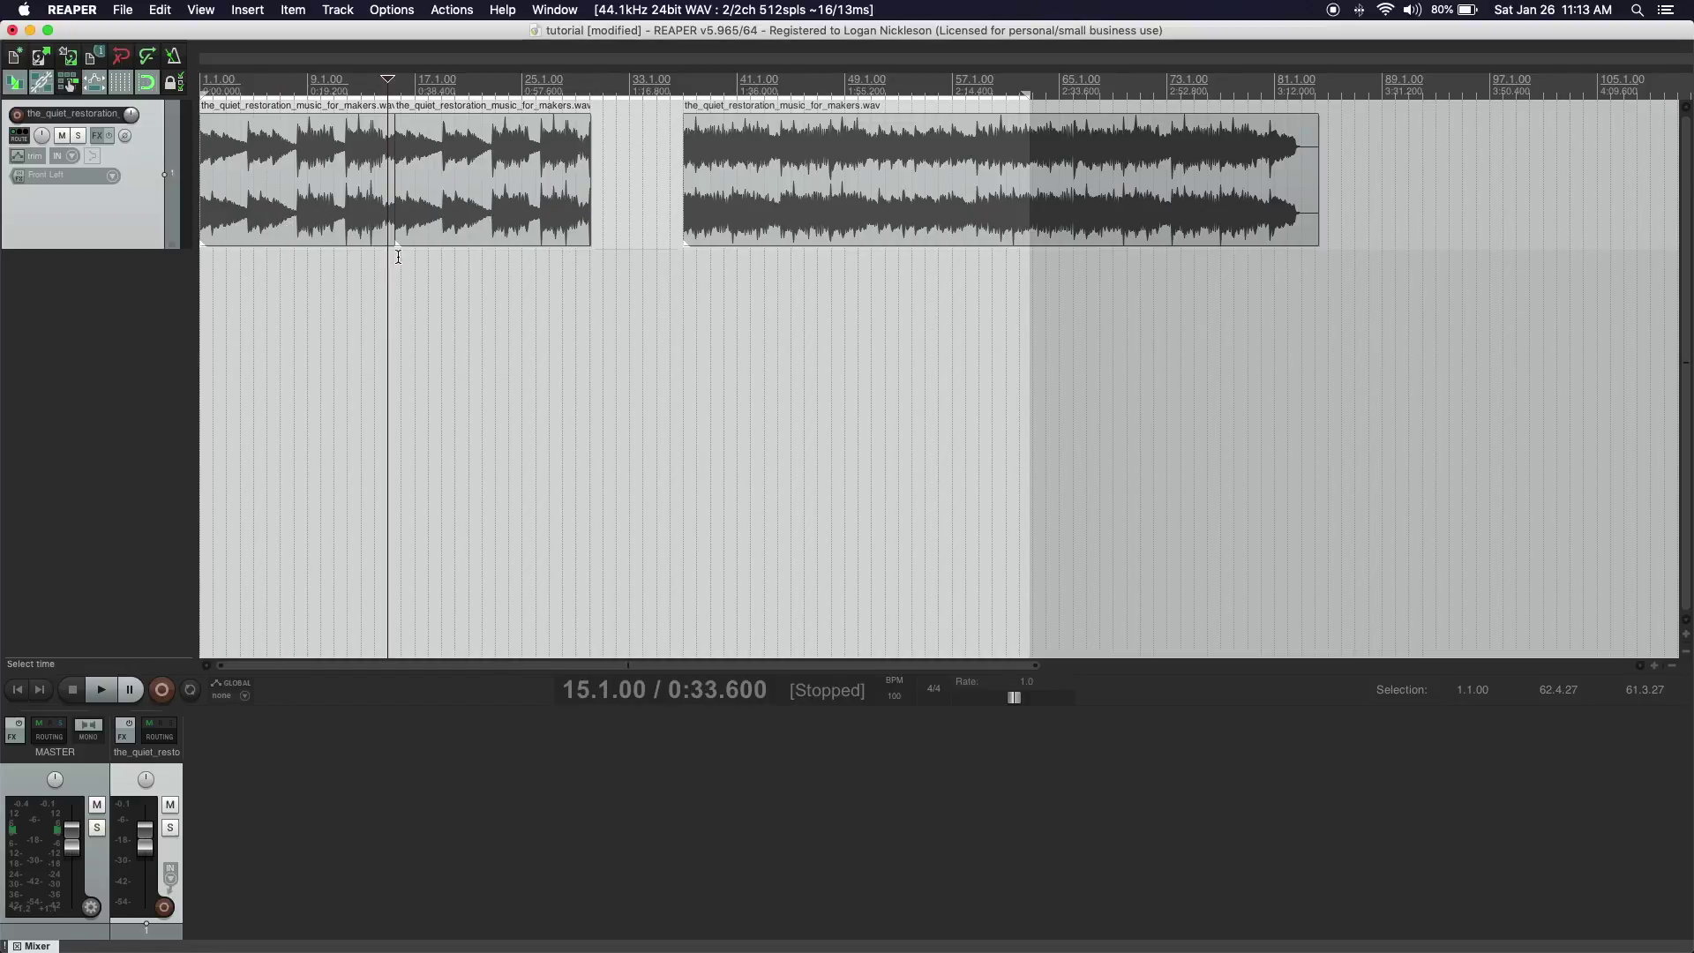
scroll(397, 254, up, 8)
scroll(933, 308, right, 4)
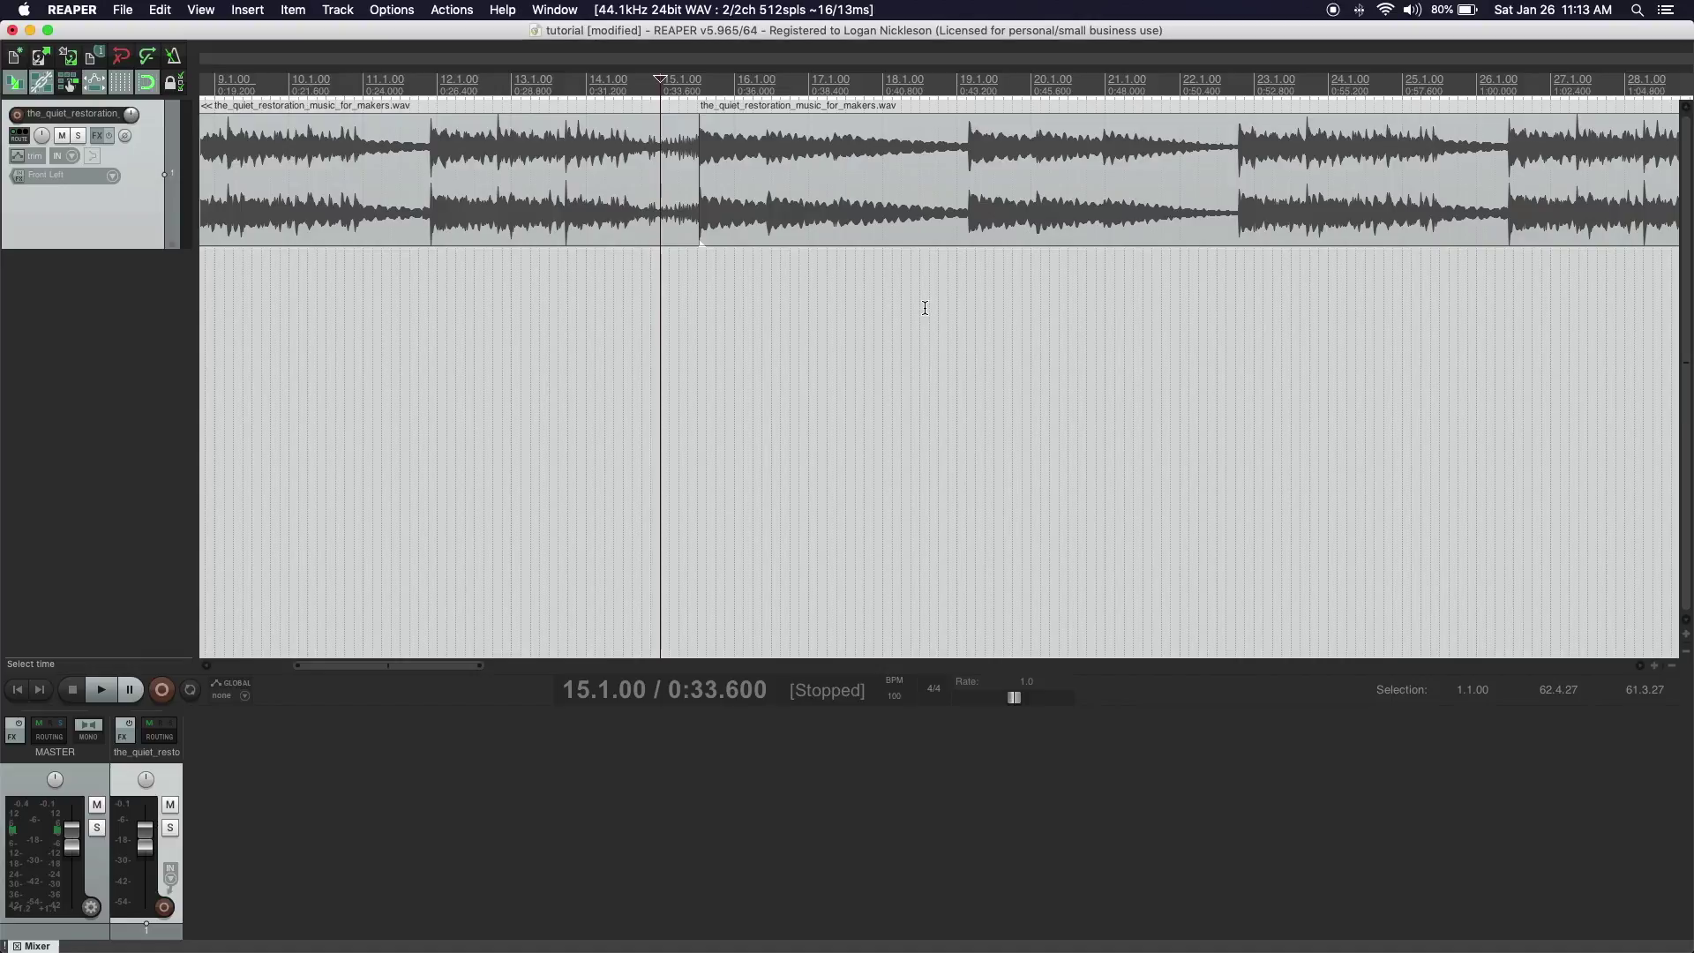
key(space)
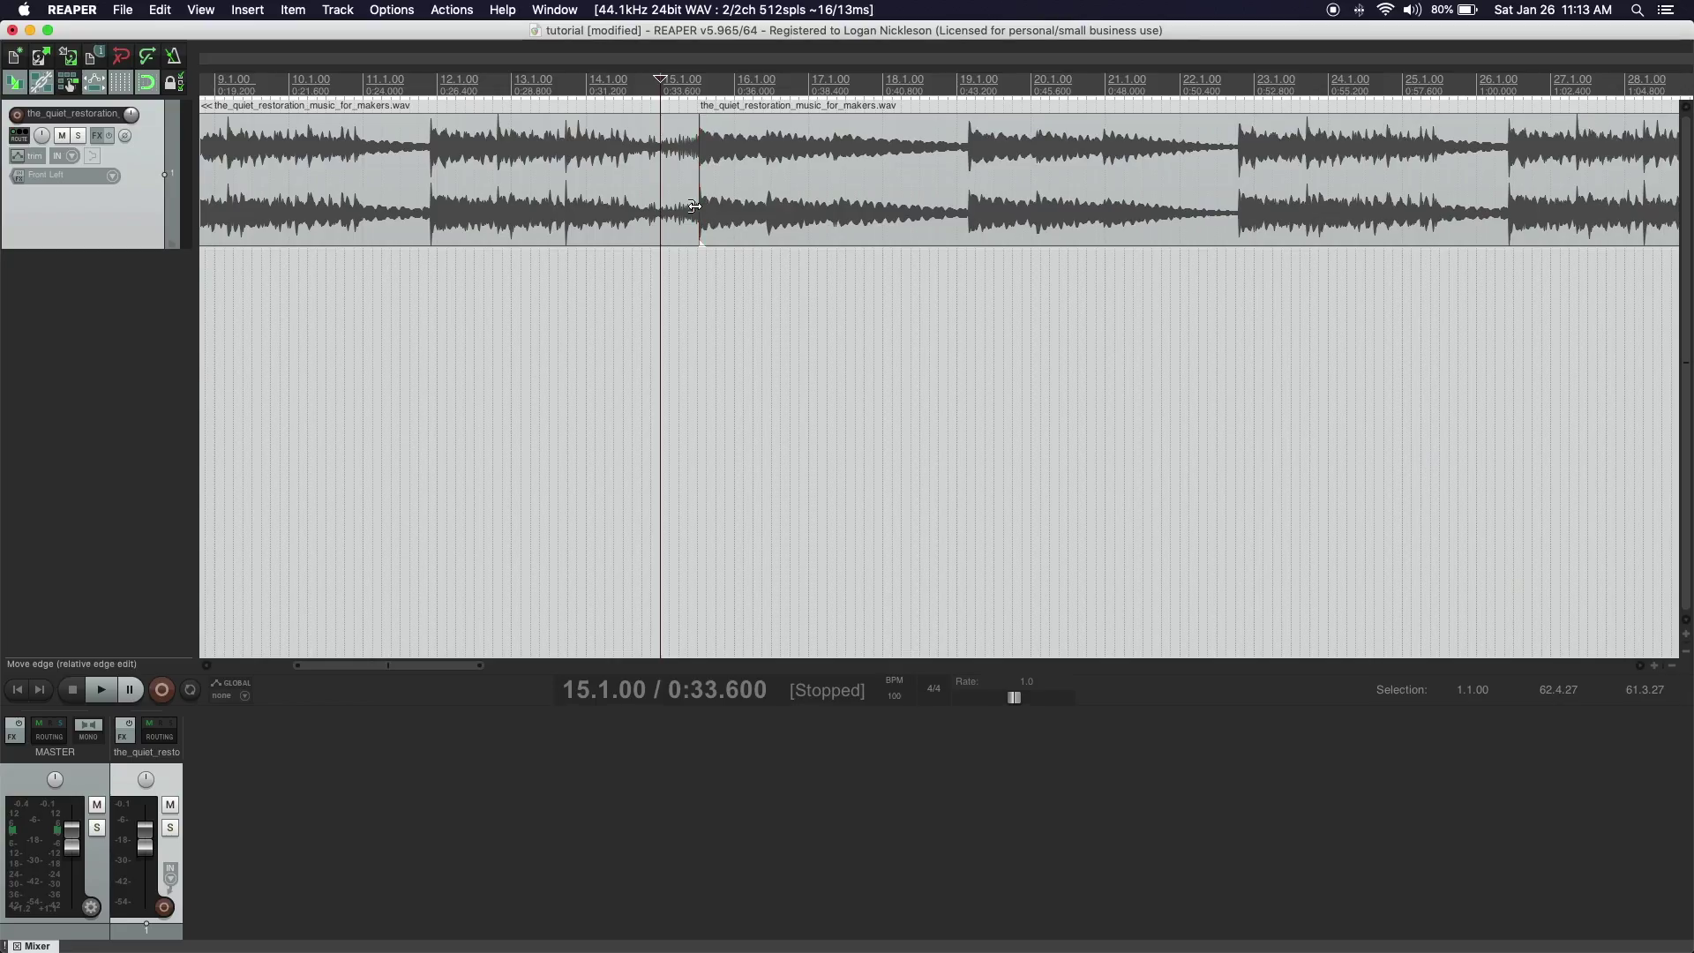
Trim the repeated section's start slightly and play the join from 11.4.50.
drag(693, 207, 705, 203)
click(428, 269)
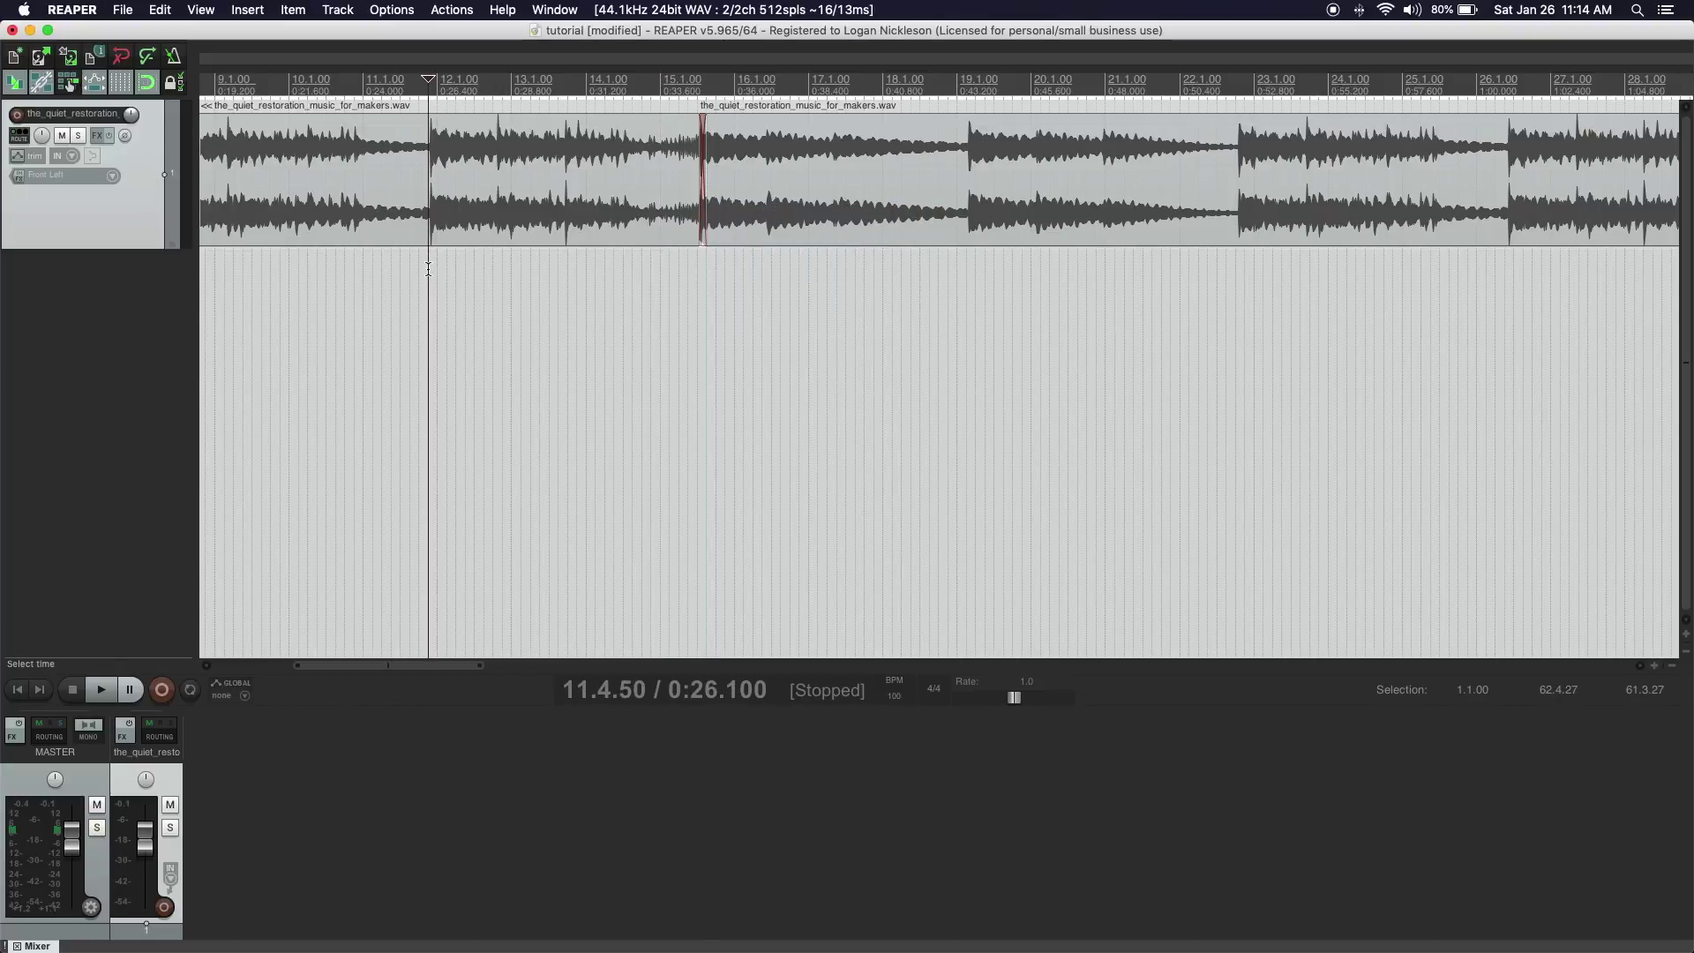
key(space)
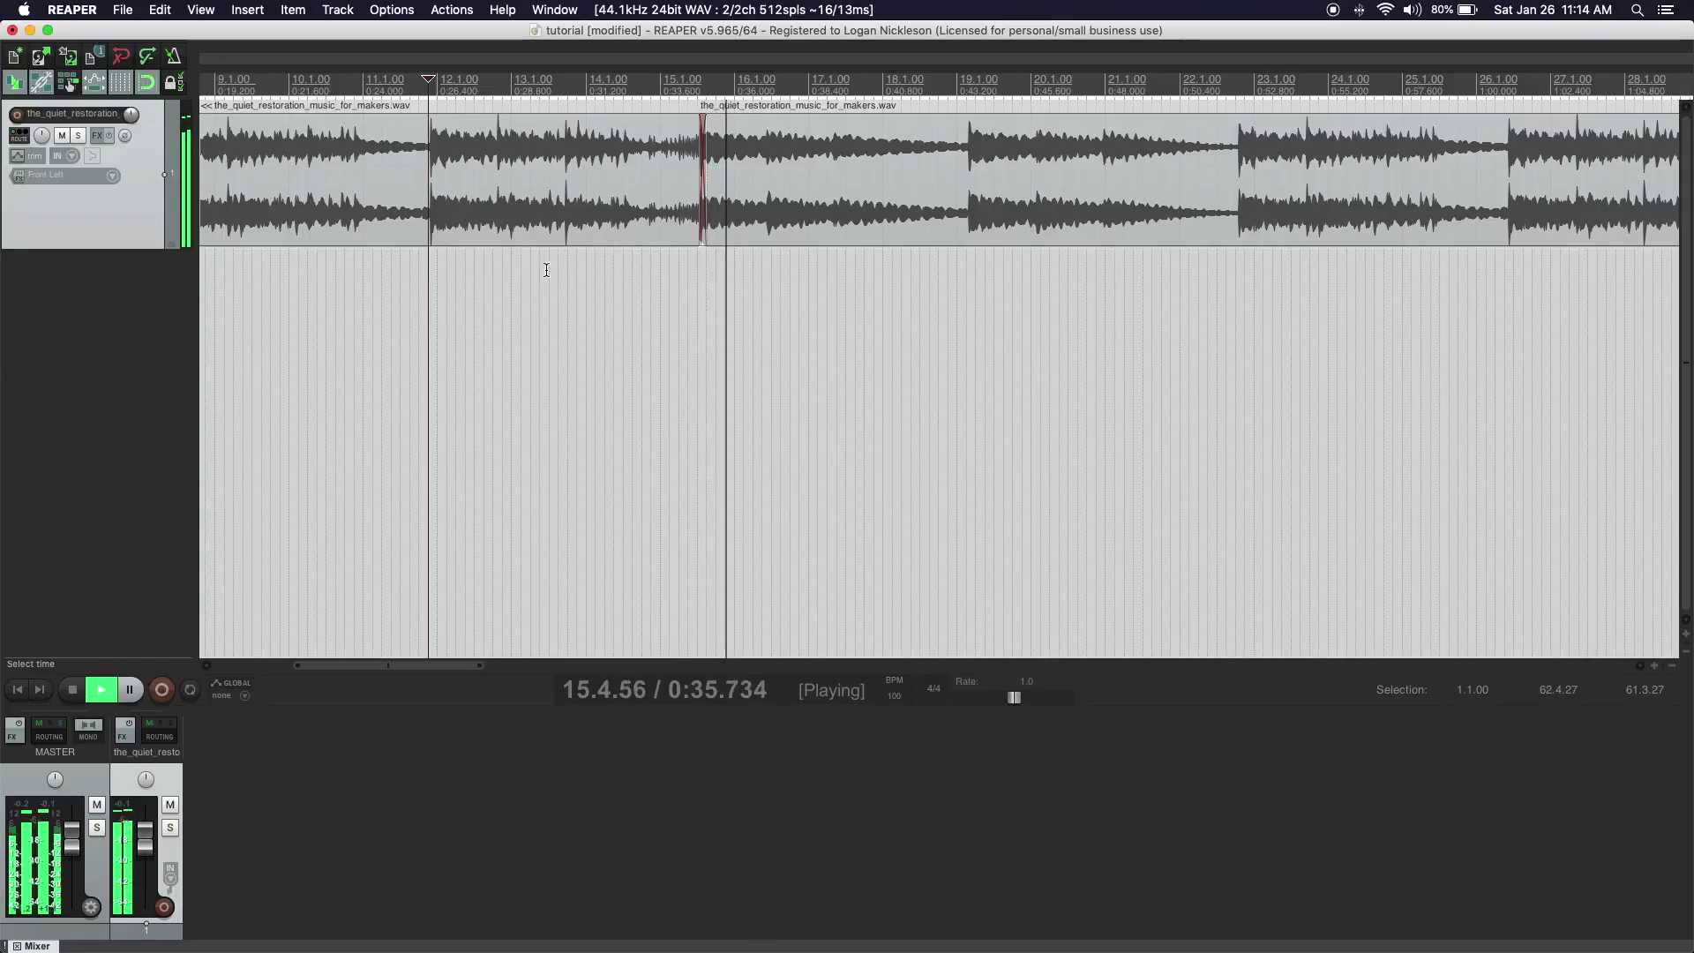
key(space)
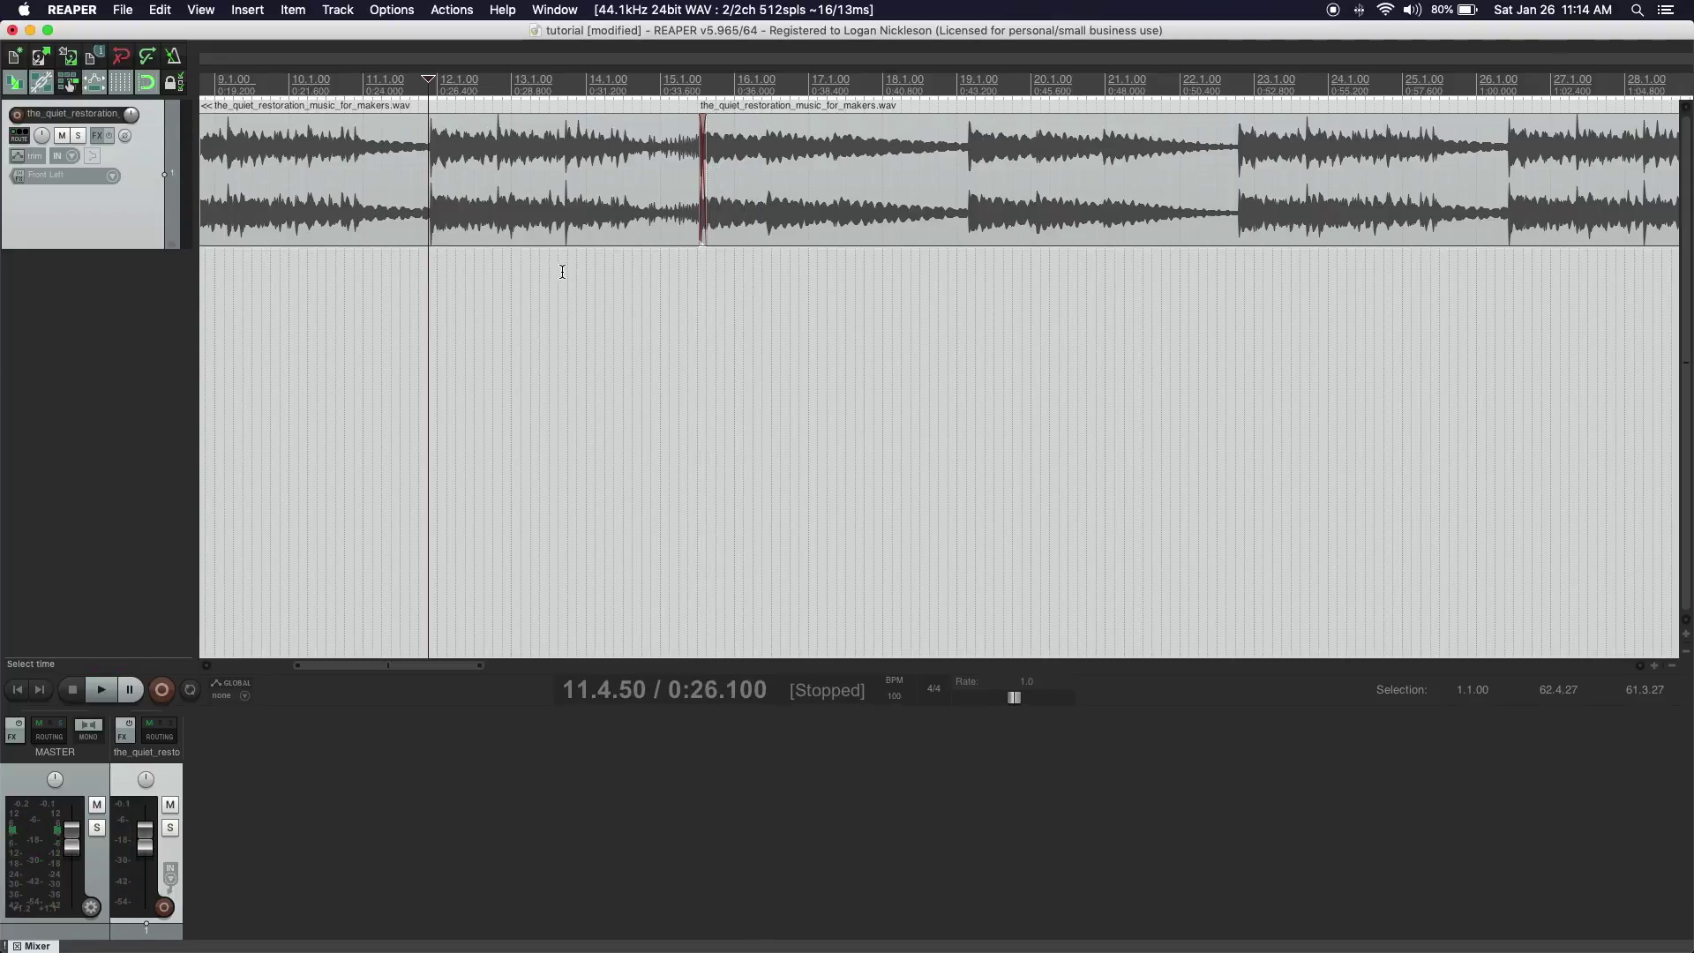
Slide the rest of the song left to close the gap.
scroll(565, 272, down, 5)
scroll(561, 269, down, 2)
drag(976, 215, 847, 233)
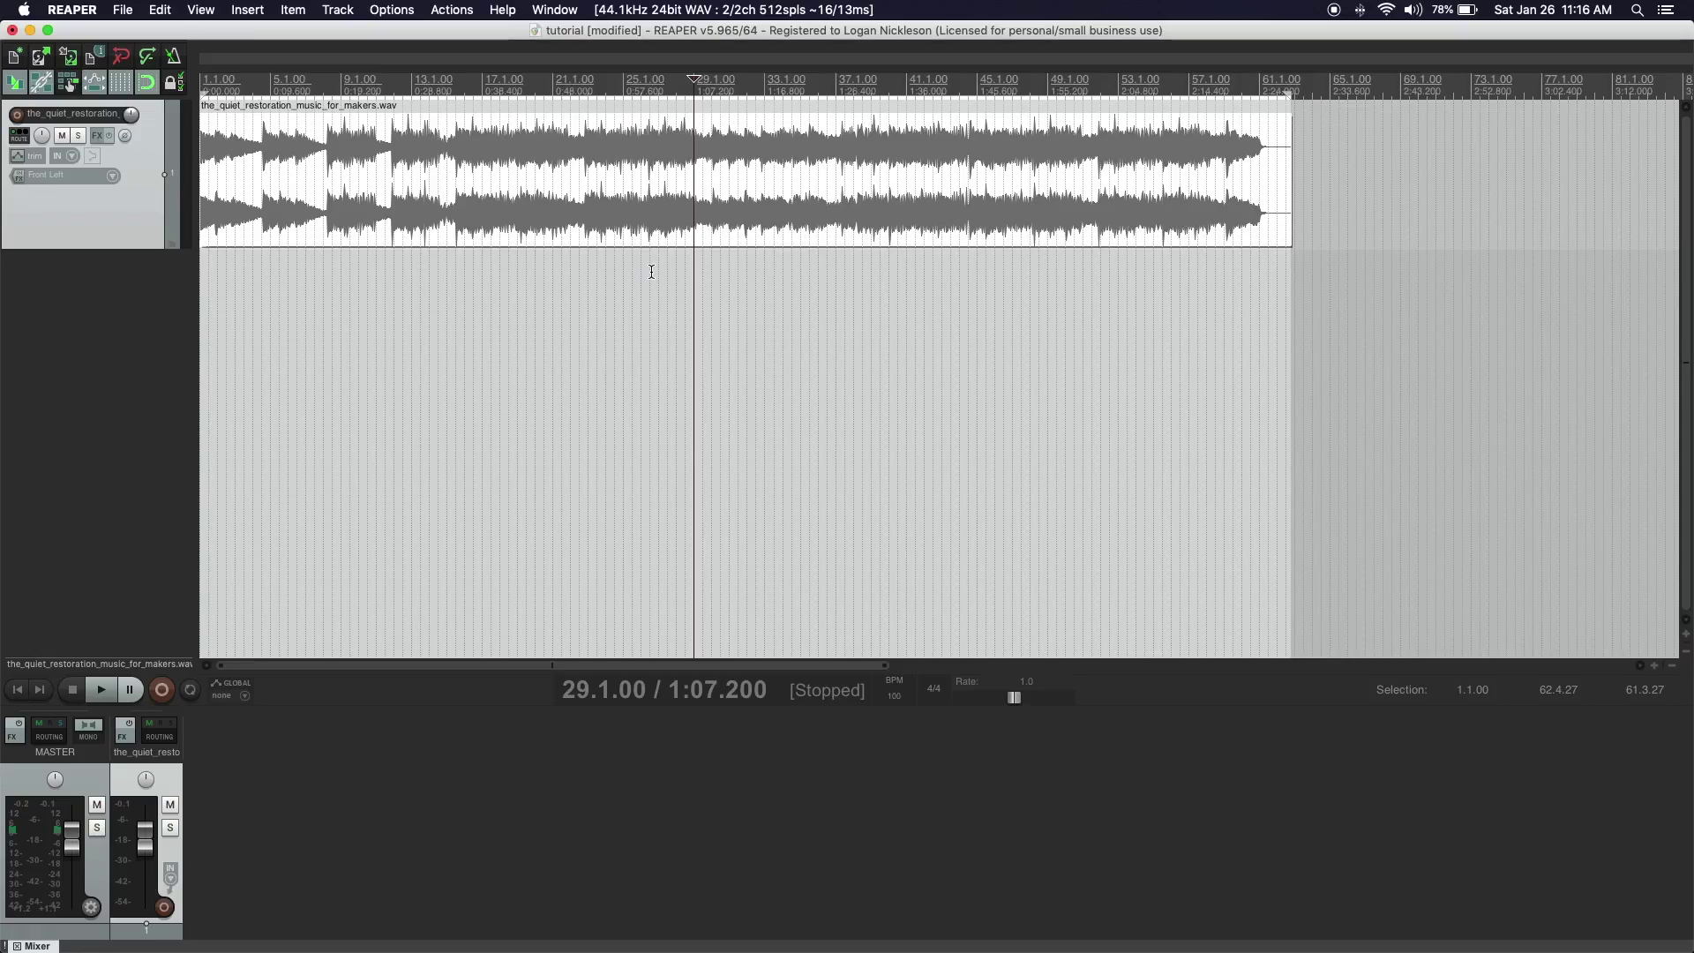
Set the song item's playback rate to 1.2 in Item Properties, then undo it.
double_click(615, 226)
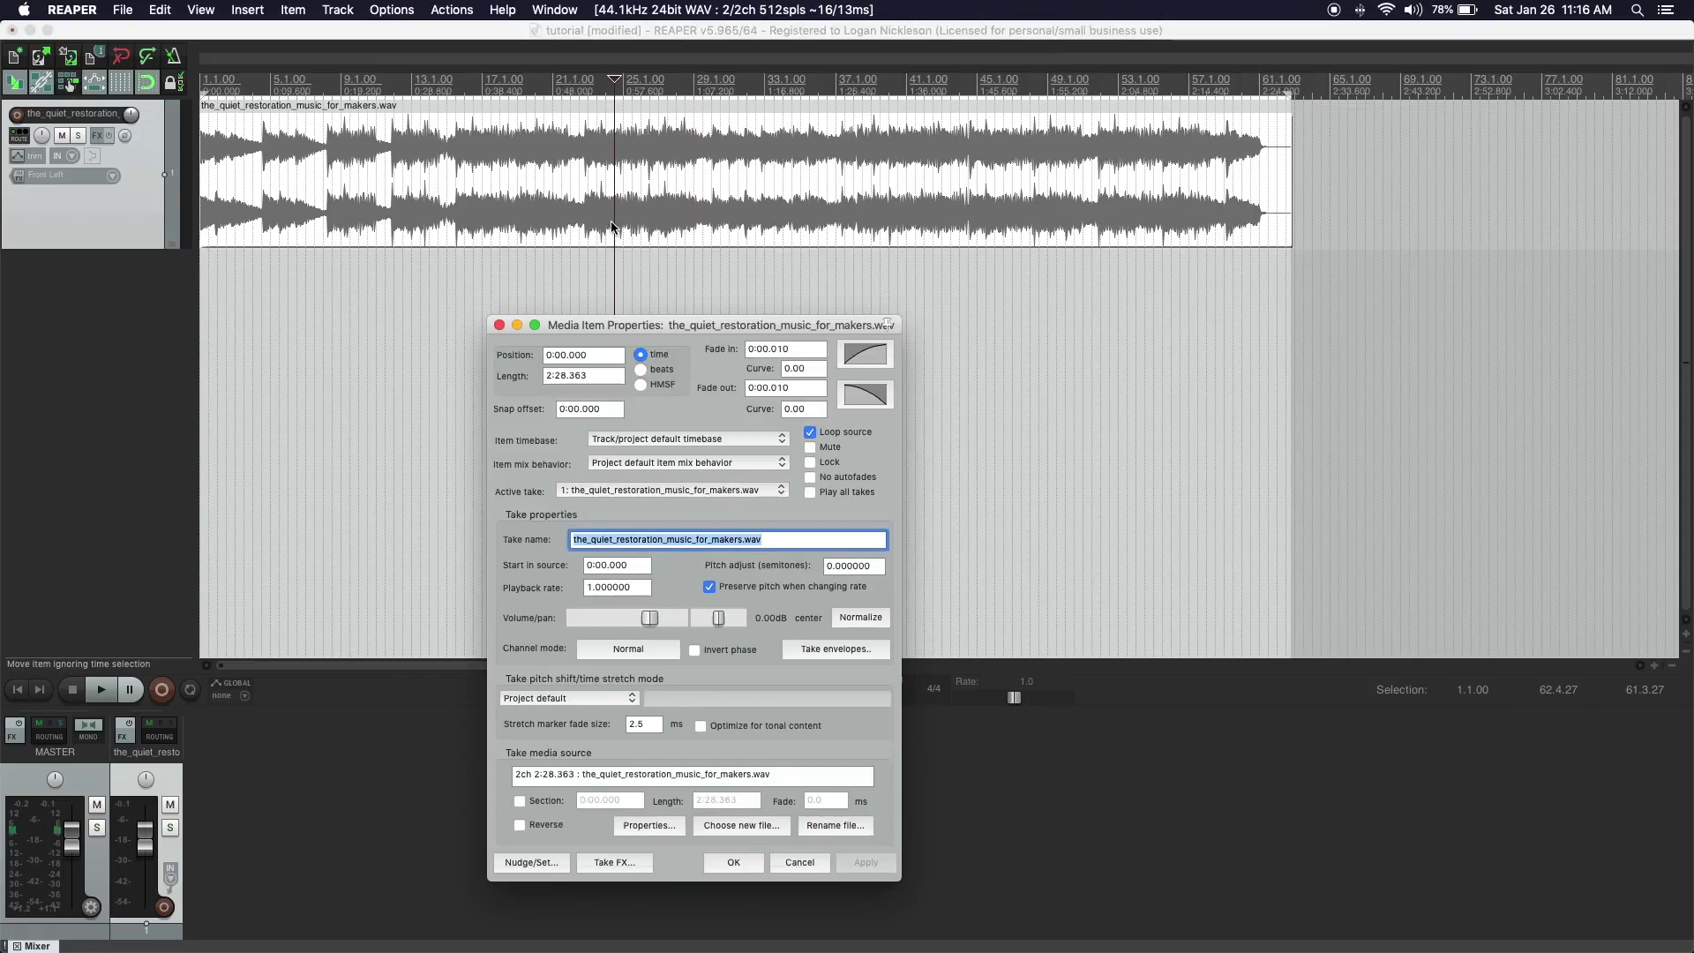
click(617, 325)
drag(618, 325, 428, 137)
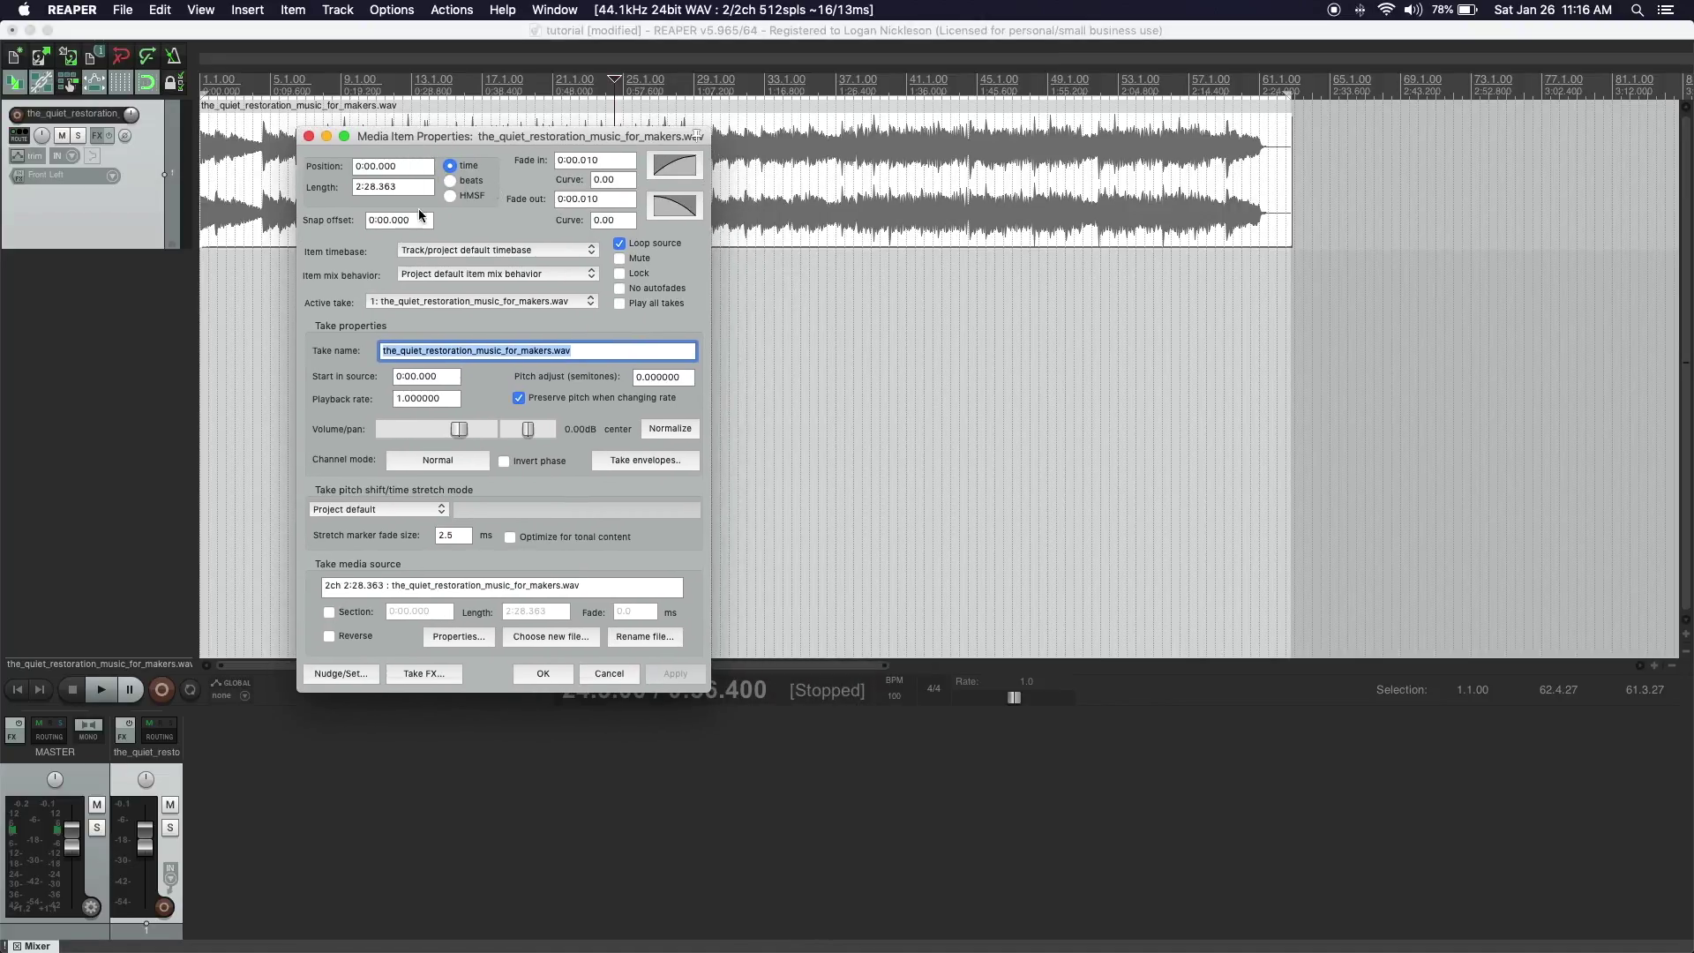
click(406, 400)
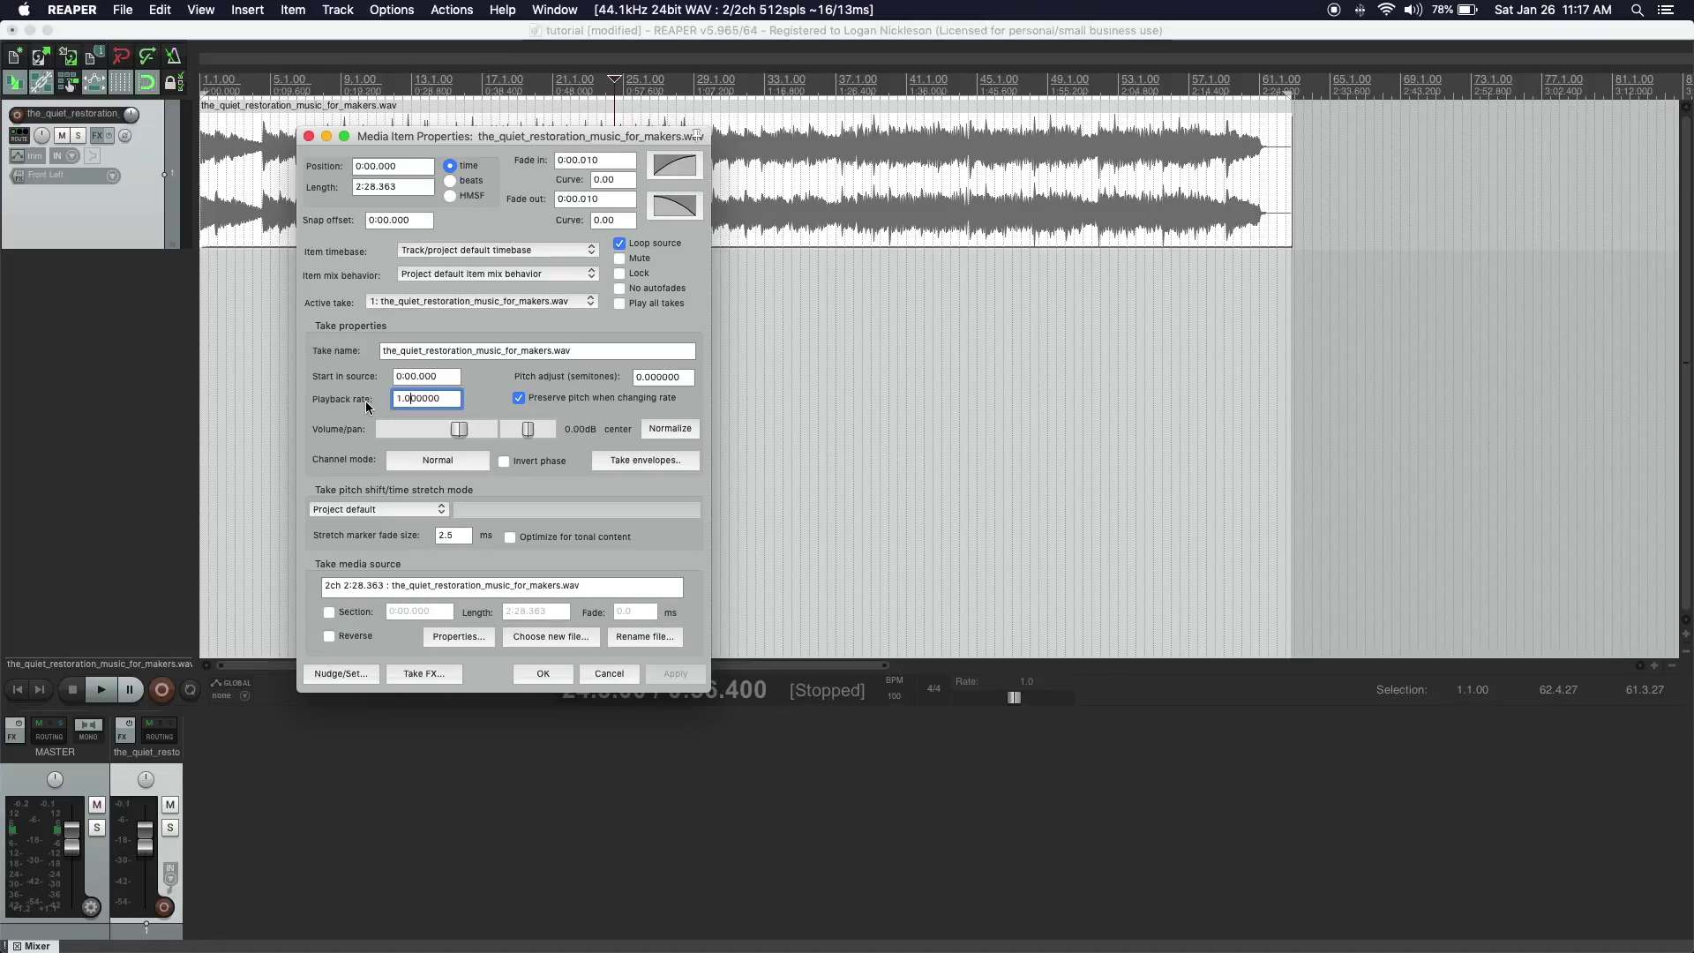
key(BackSpace)
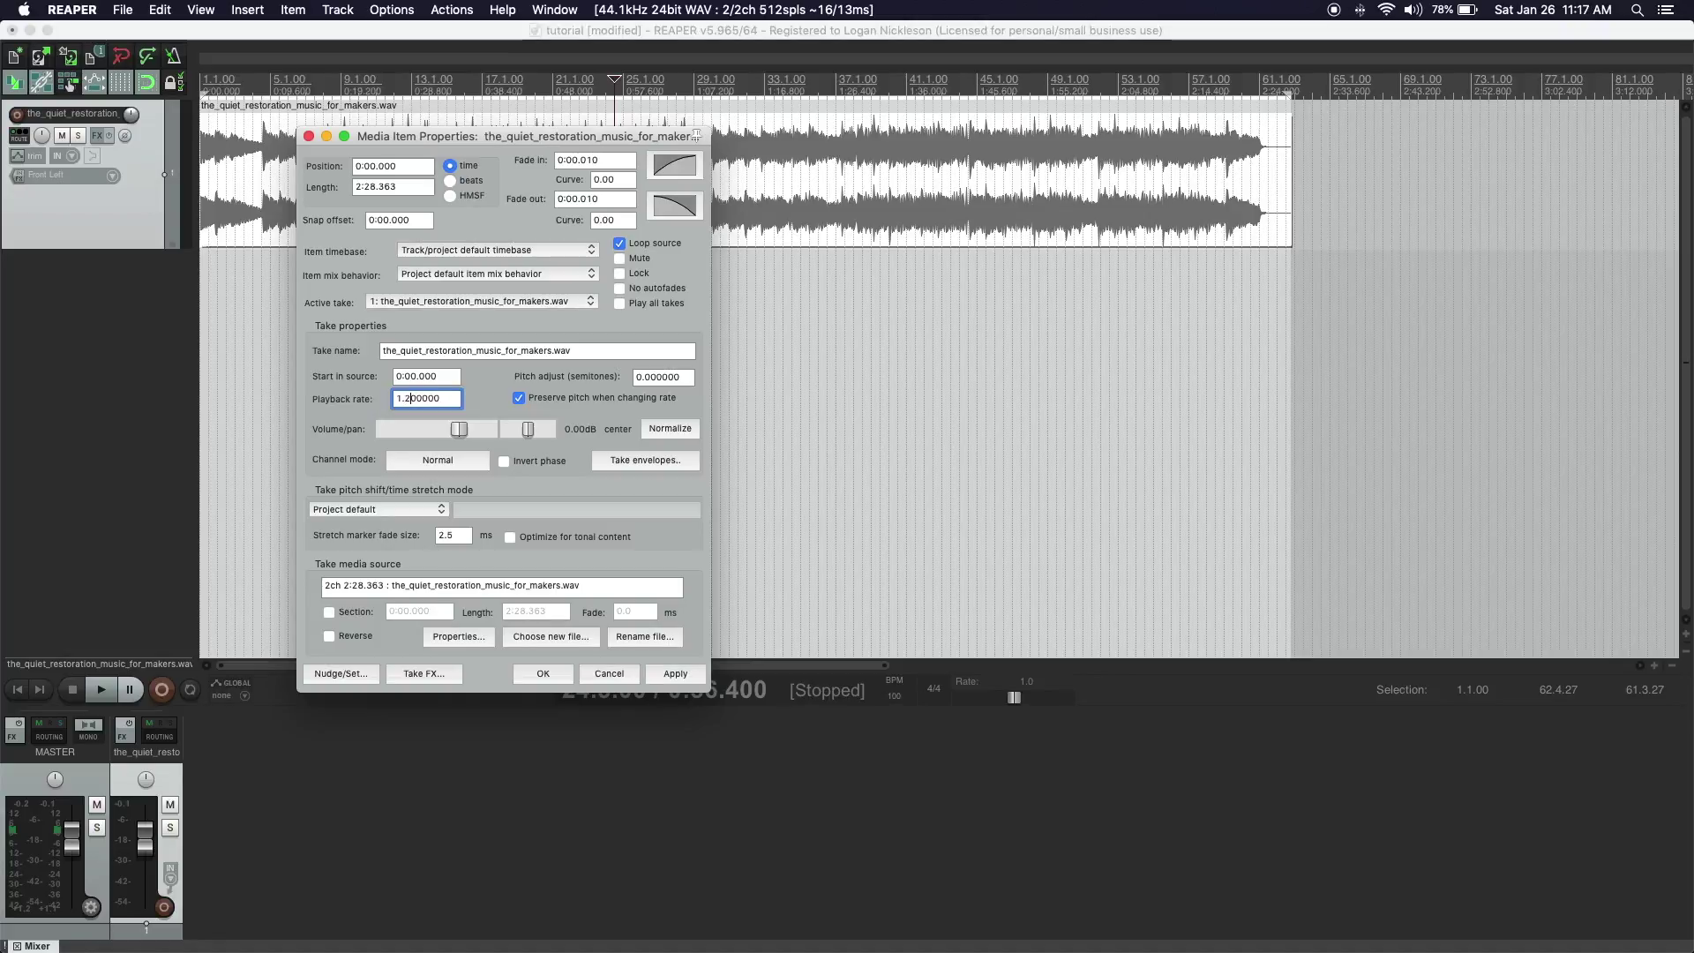
click(543, 673)
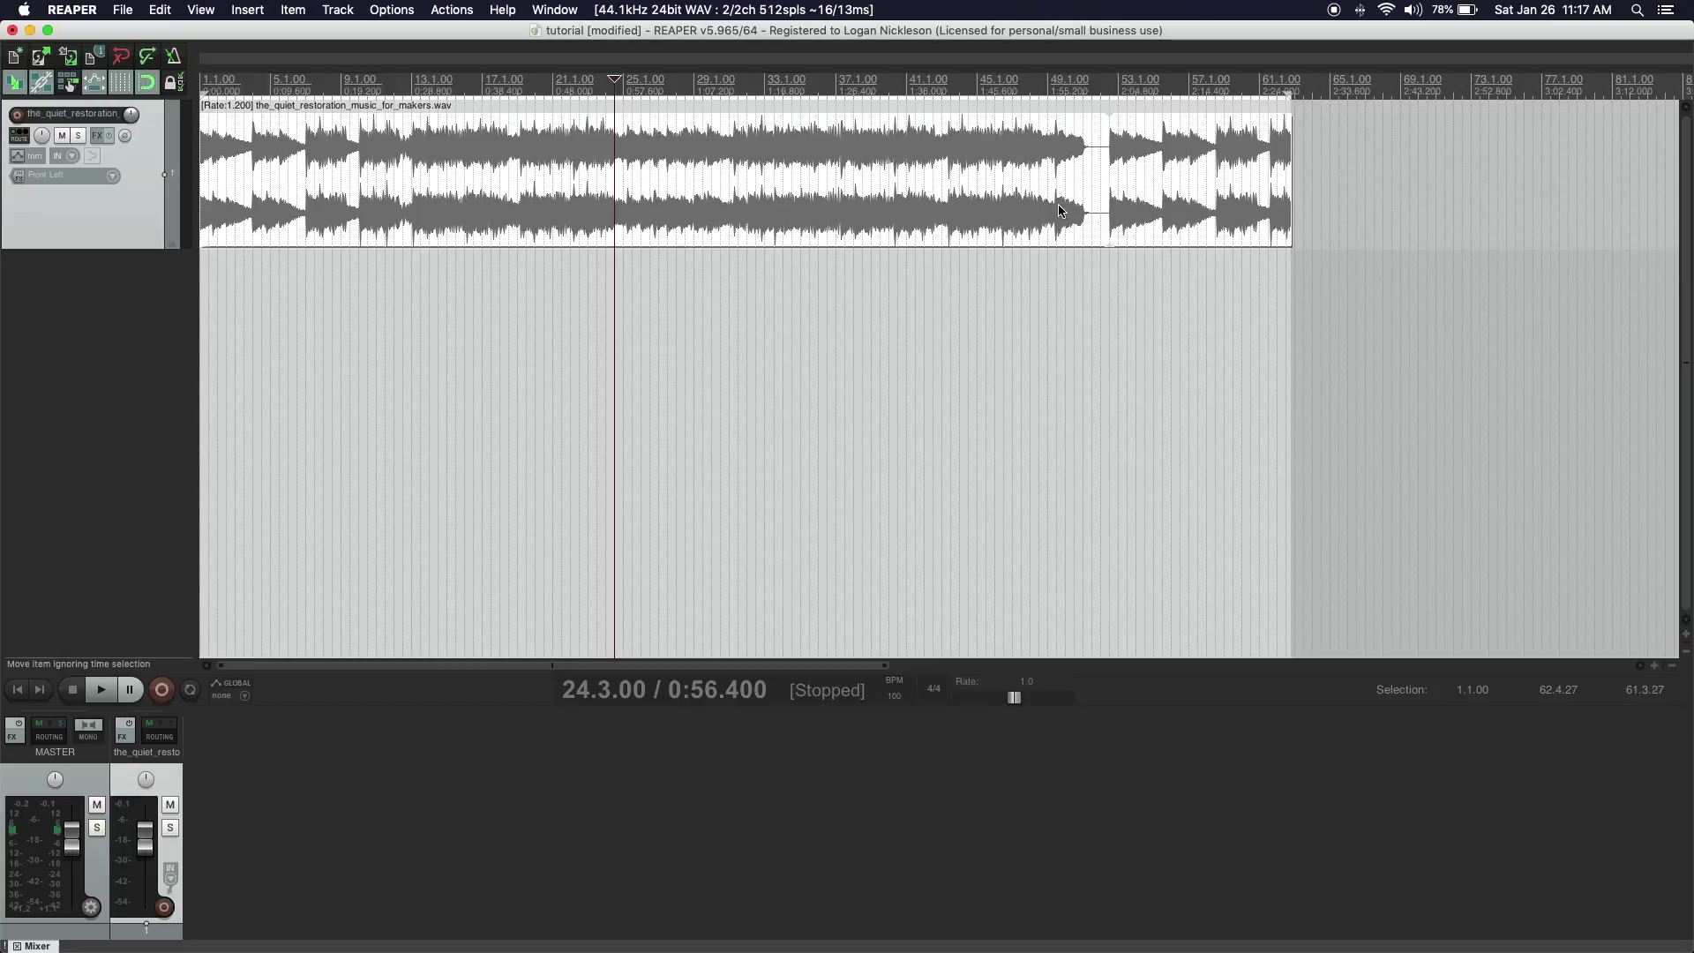
key(super+z)
Set the item's playback rate to 1.1, then 1.15, and close Item Properties.
double_click(953, 208)
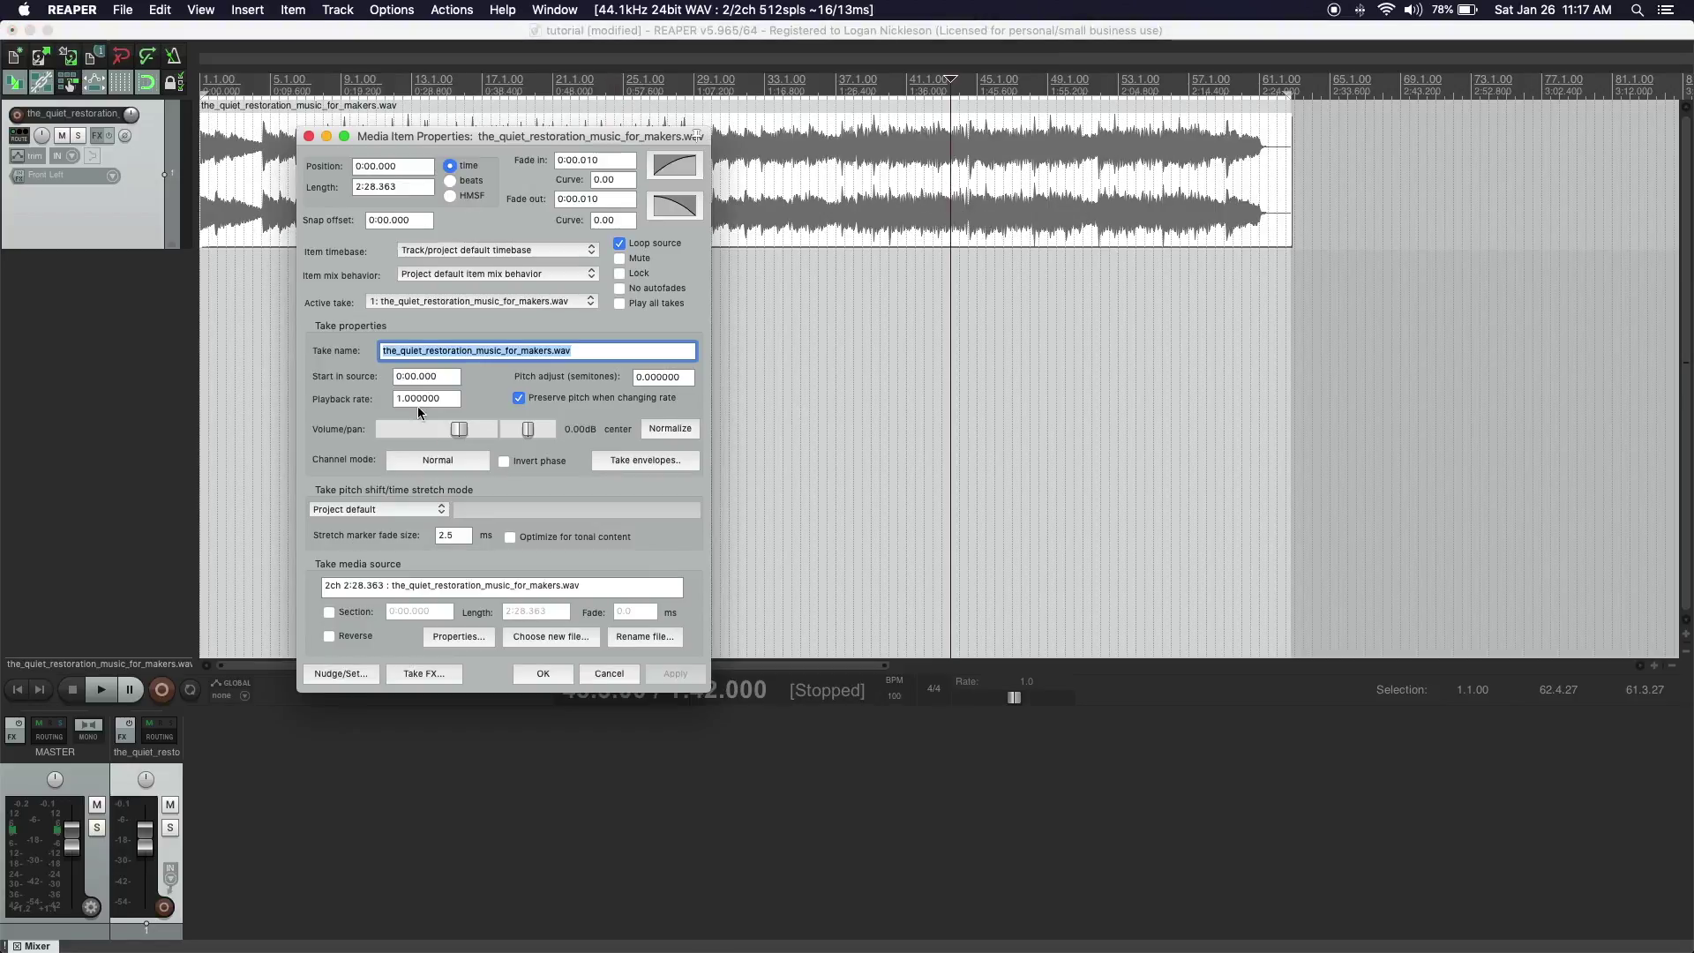
click(408, 399)
text(1)
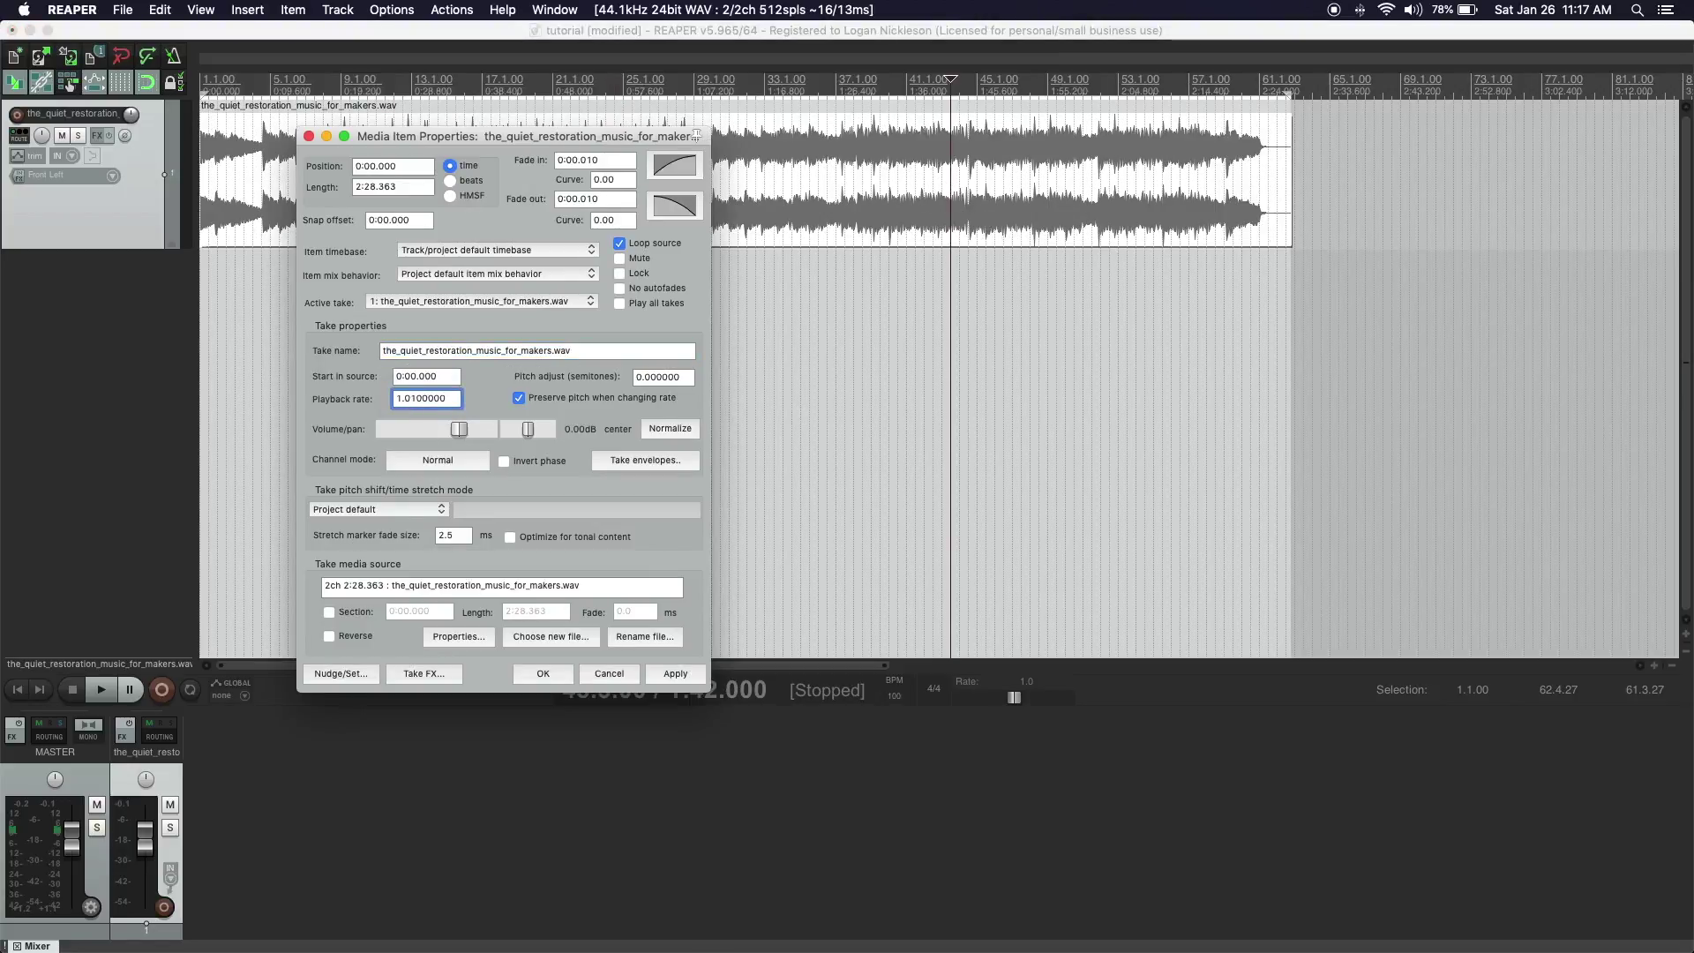
key(Return)
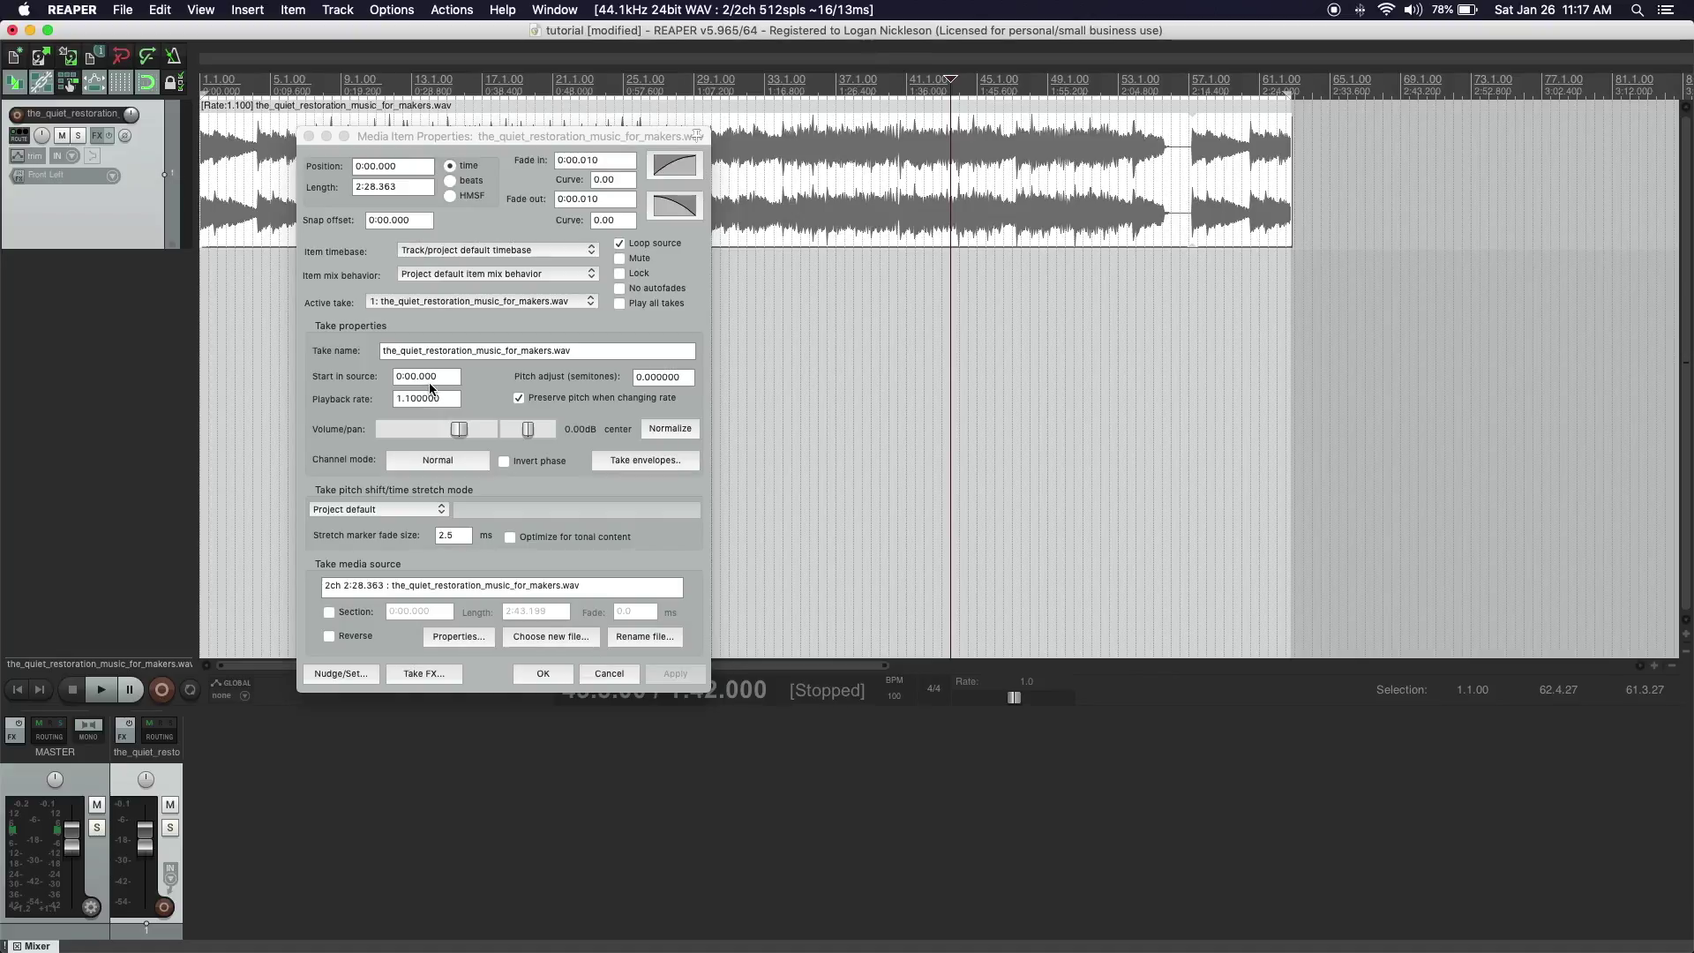
click(414, 399)
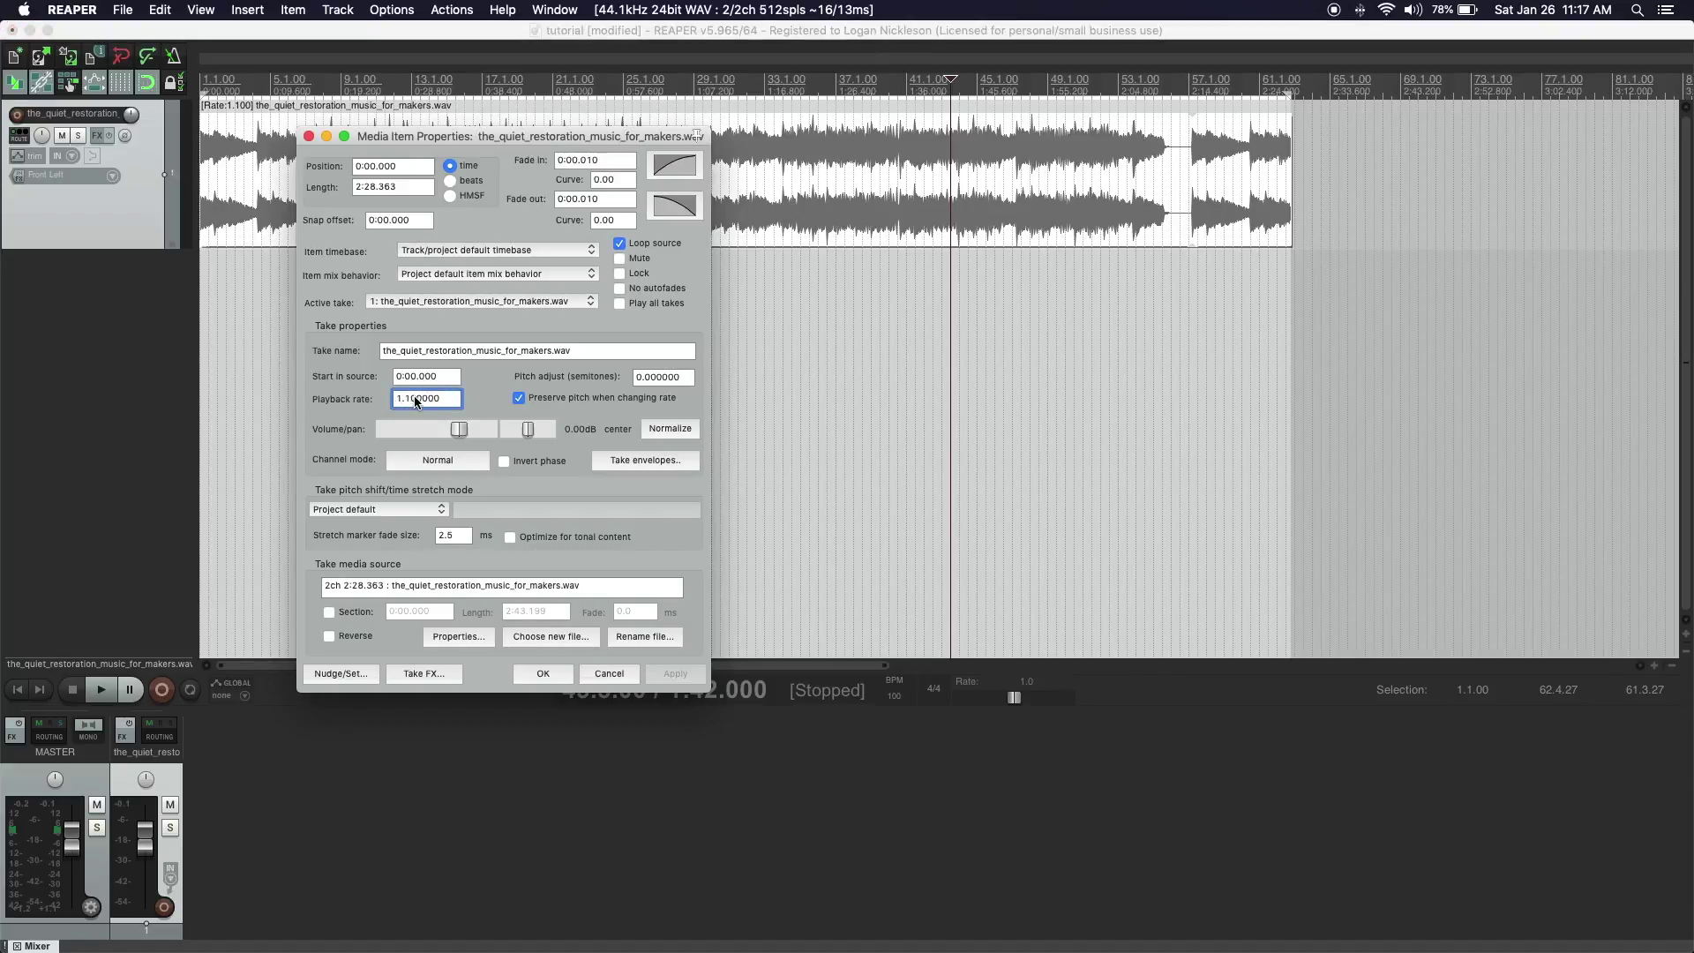
text(5)
key(Return)
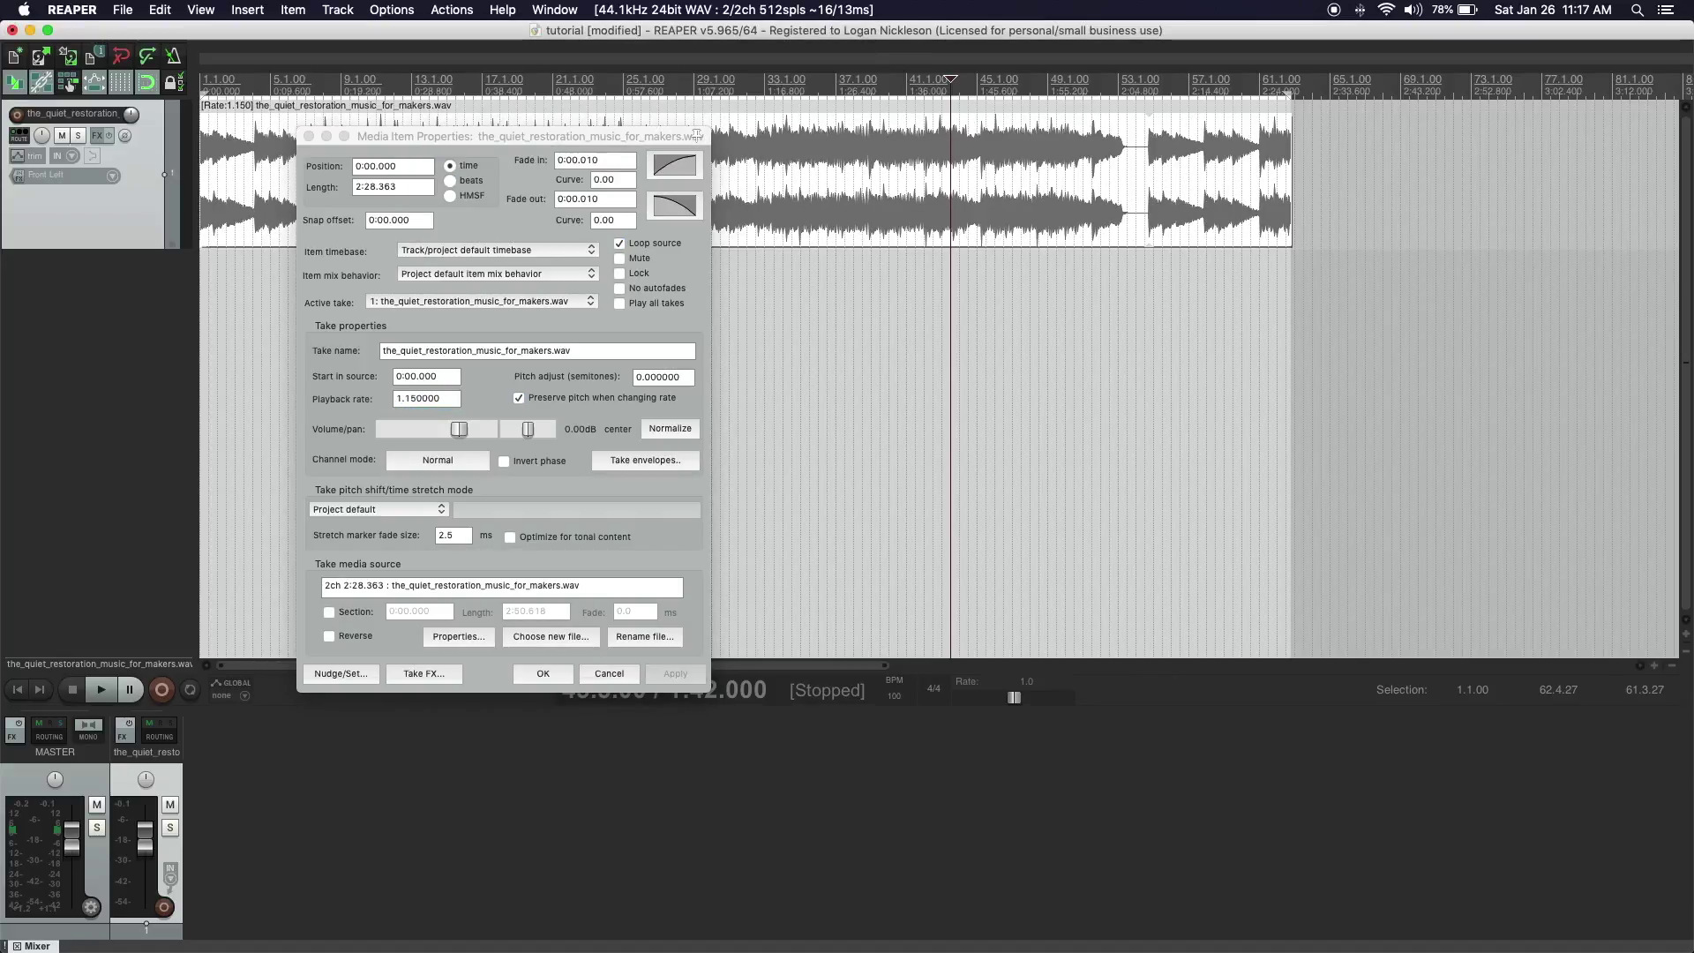
click(308, 136)
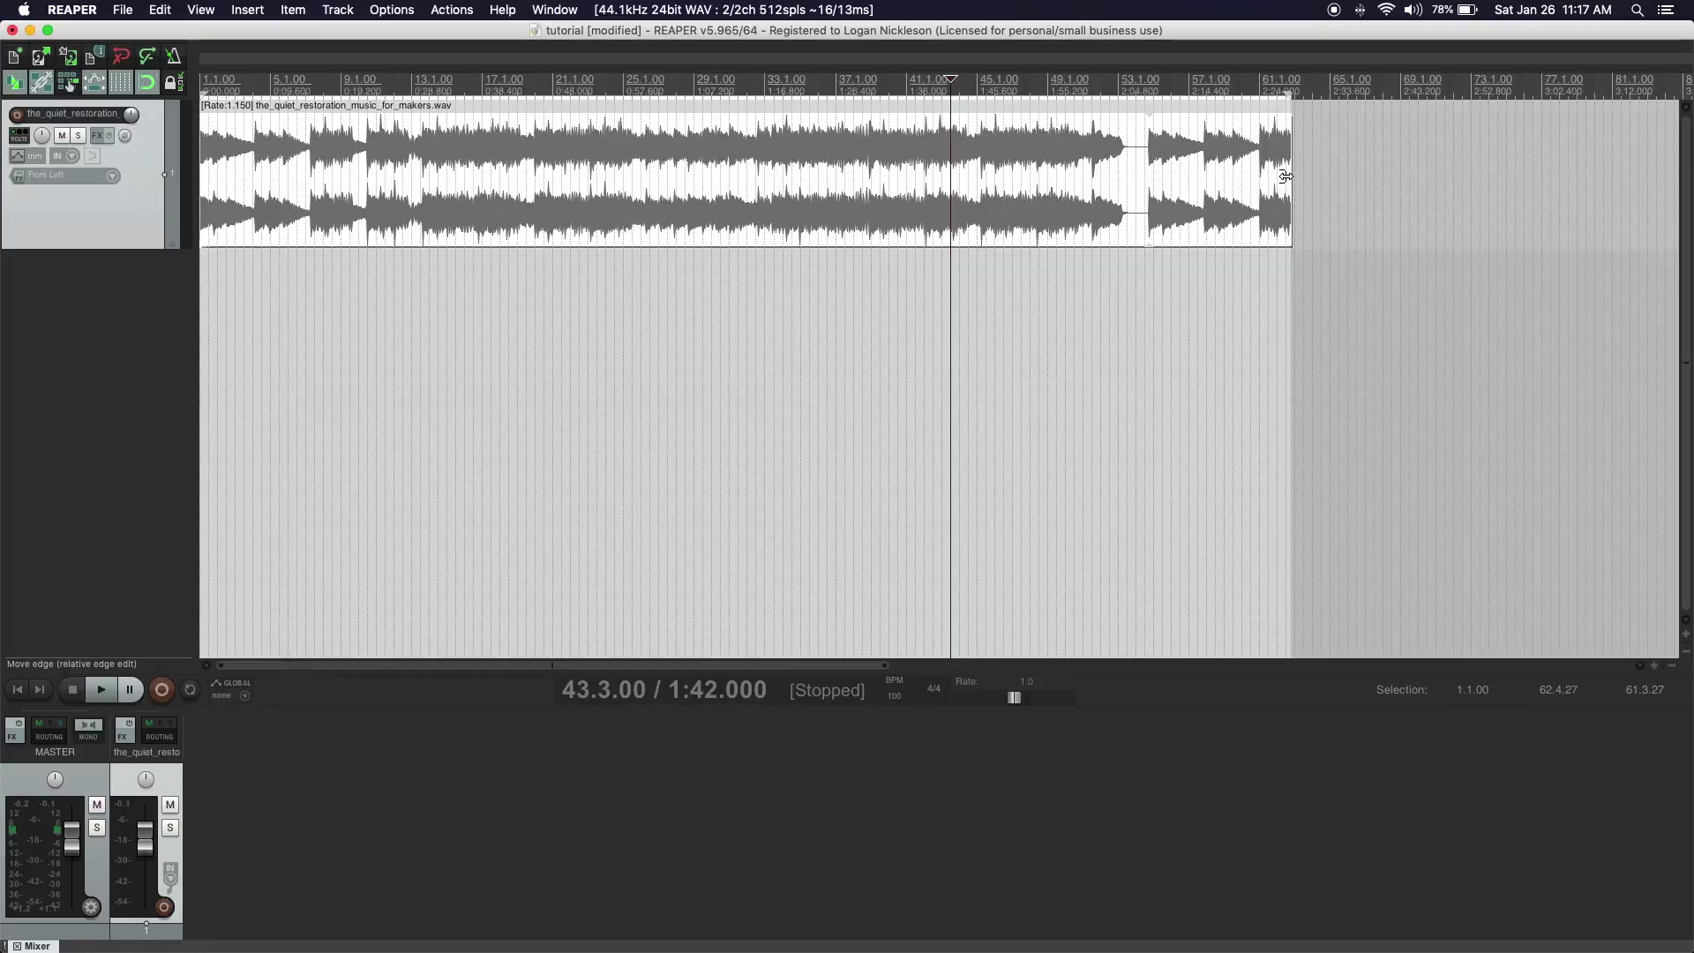
Trim the music item's end back to about bar 53 and add a short fade-out.
drag(1286, 177, 1275, 177)
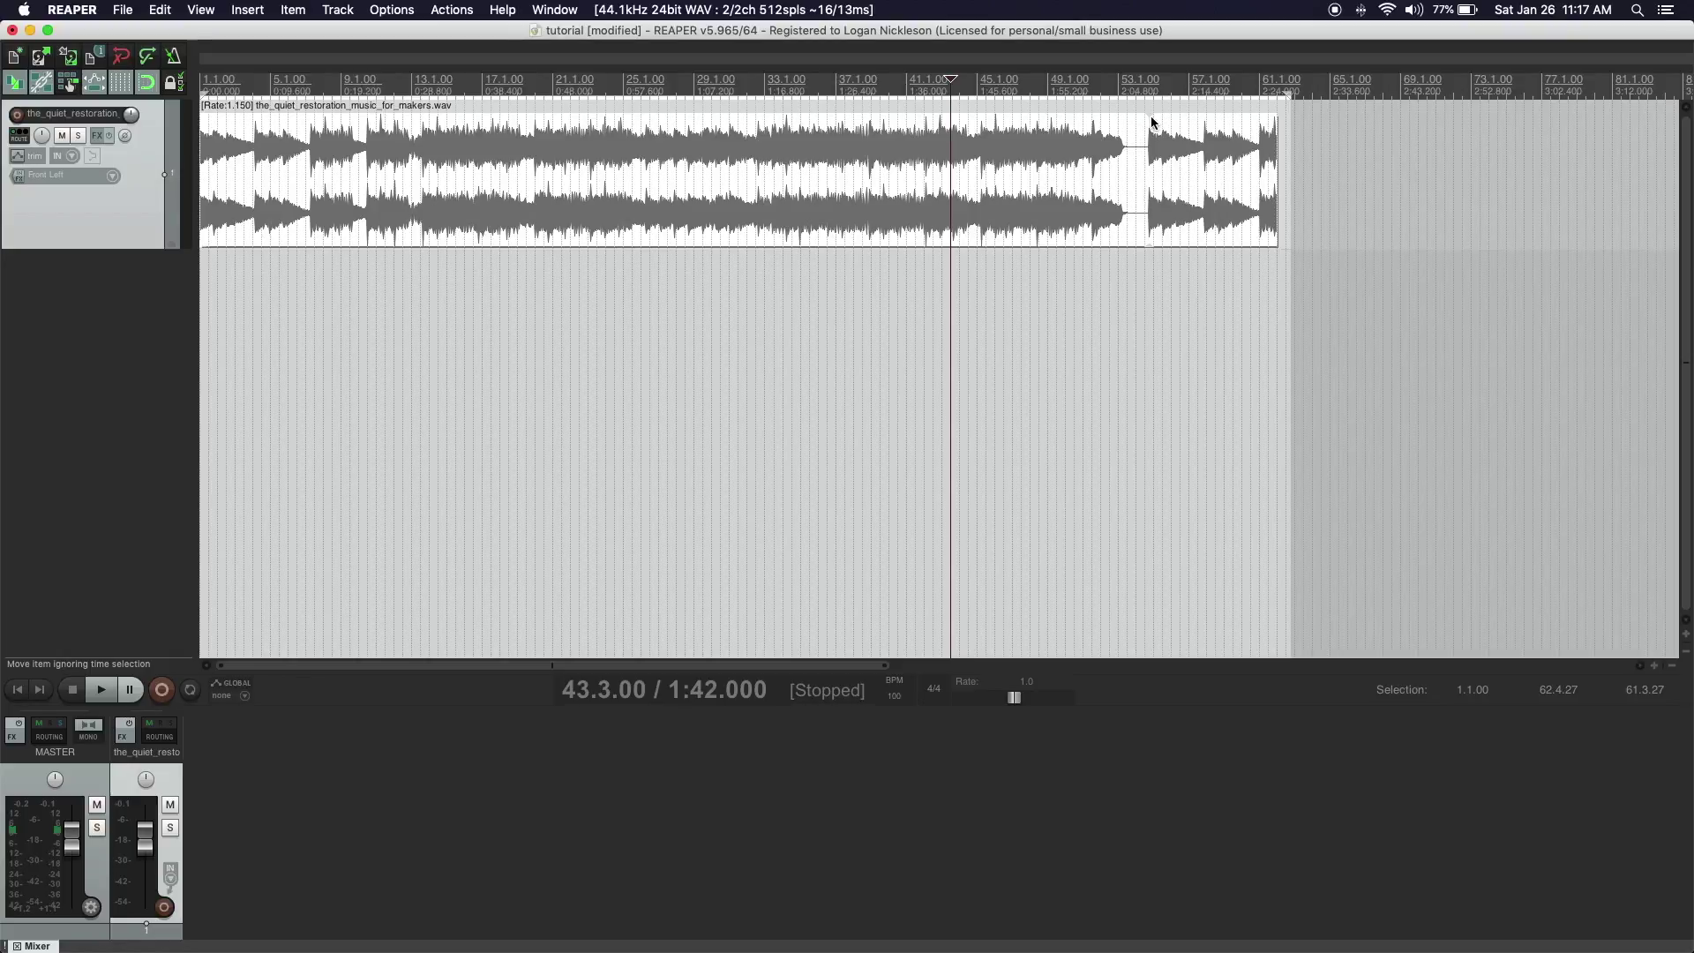
drag(1276, 168, 1126, 179)
drag(1124, 116, 1108, 117)
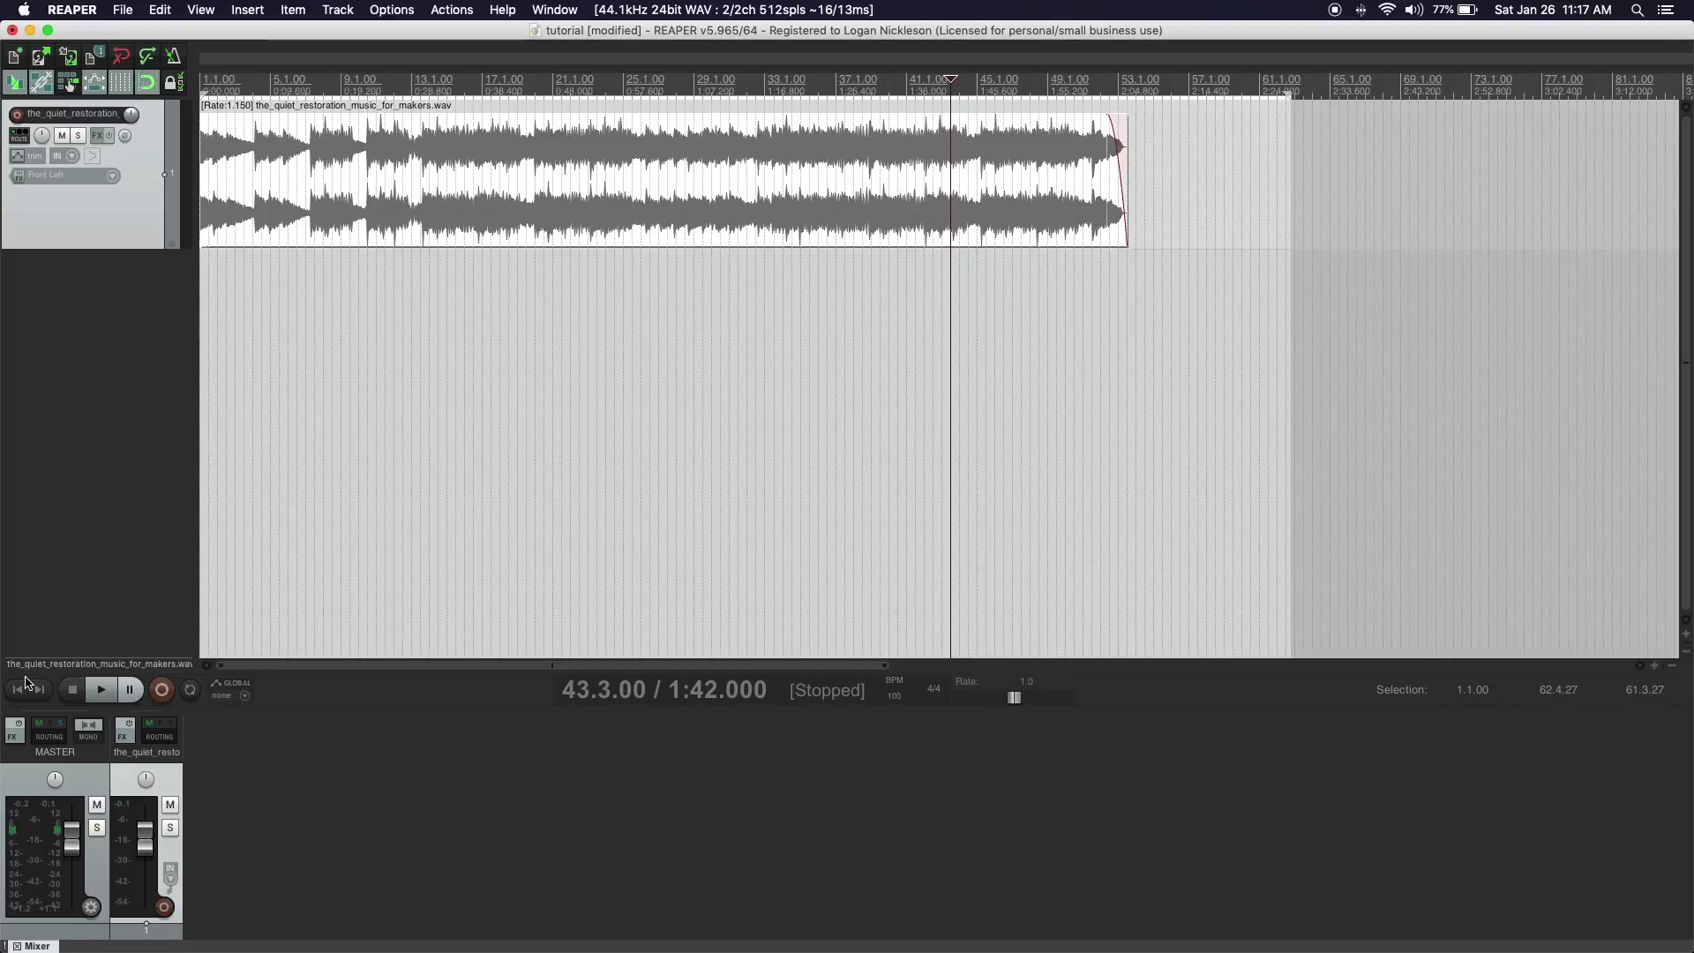
Play the edited track from the project start and again from around bar 27.
key(Home)
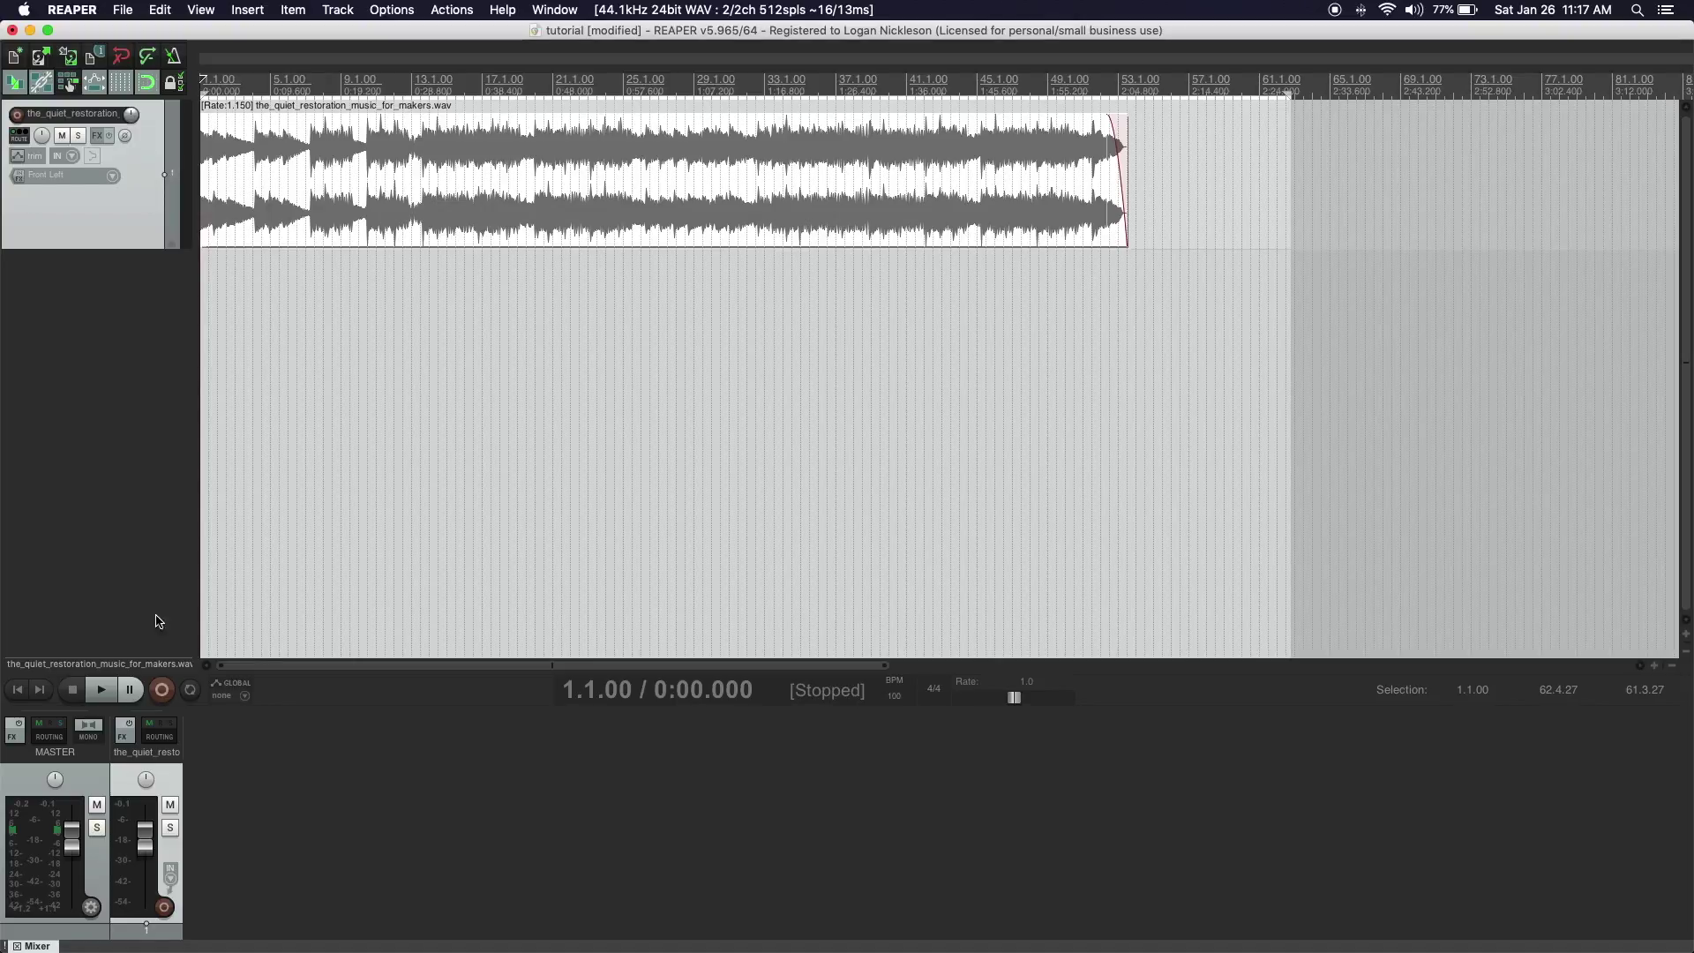
key(space)
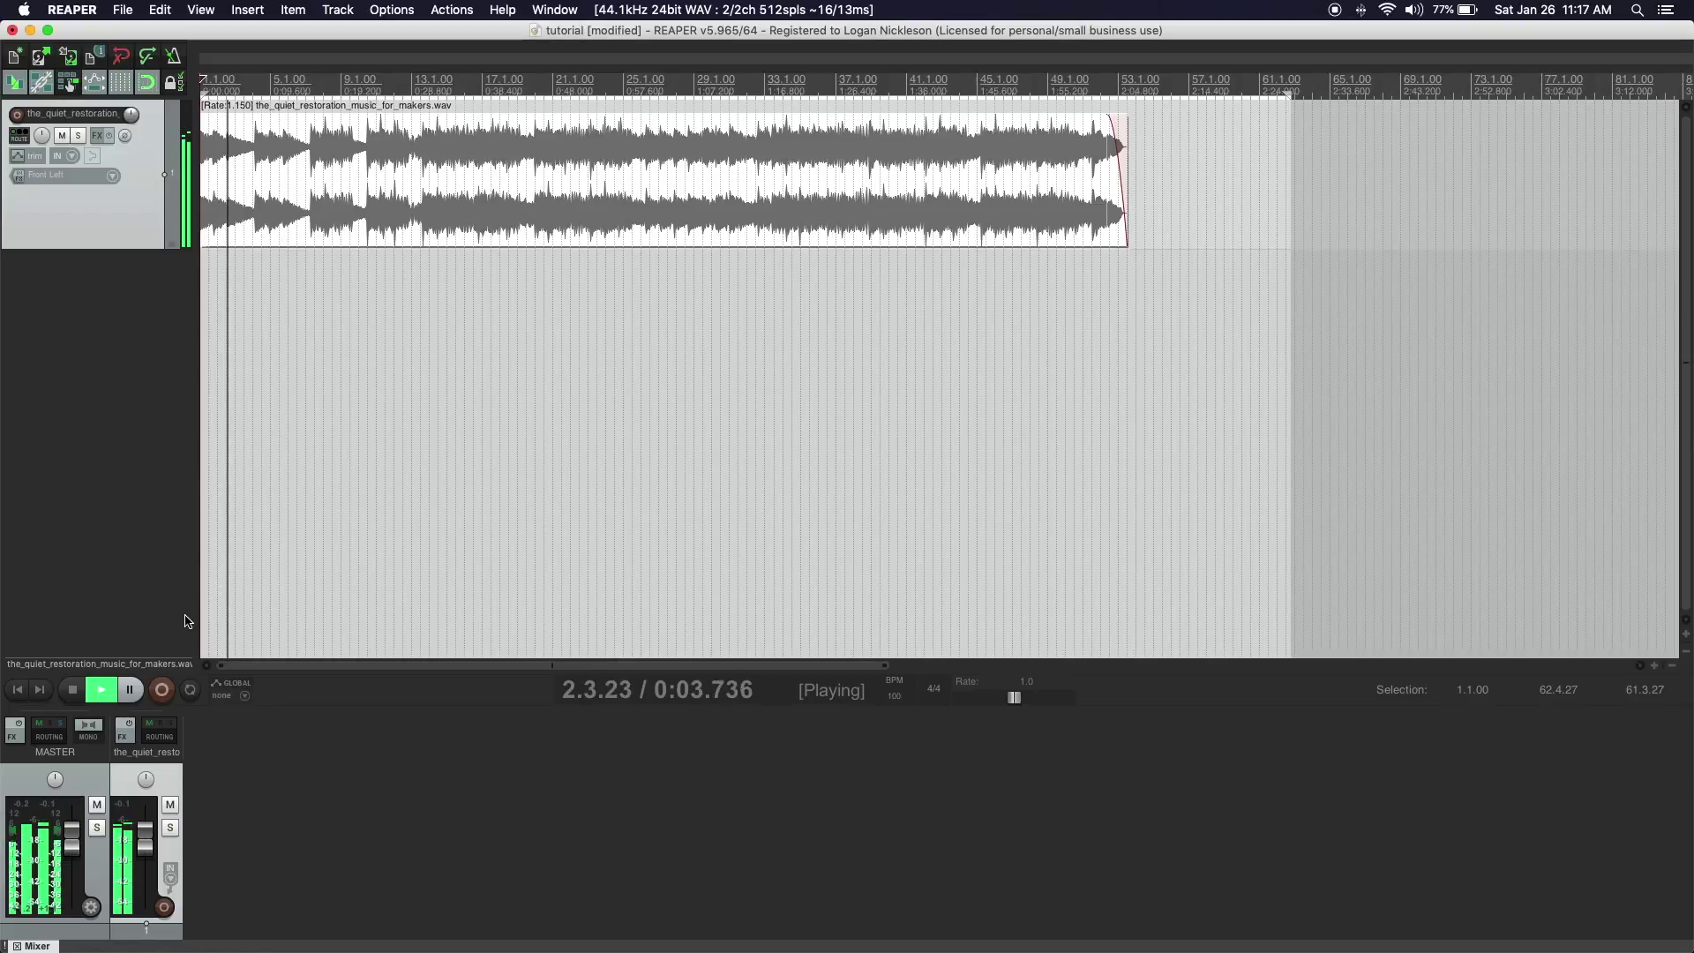
key(space)
click(658, 357)
key(space)
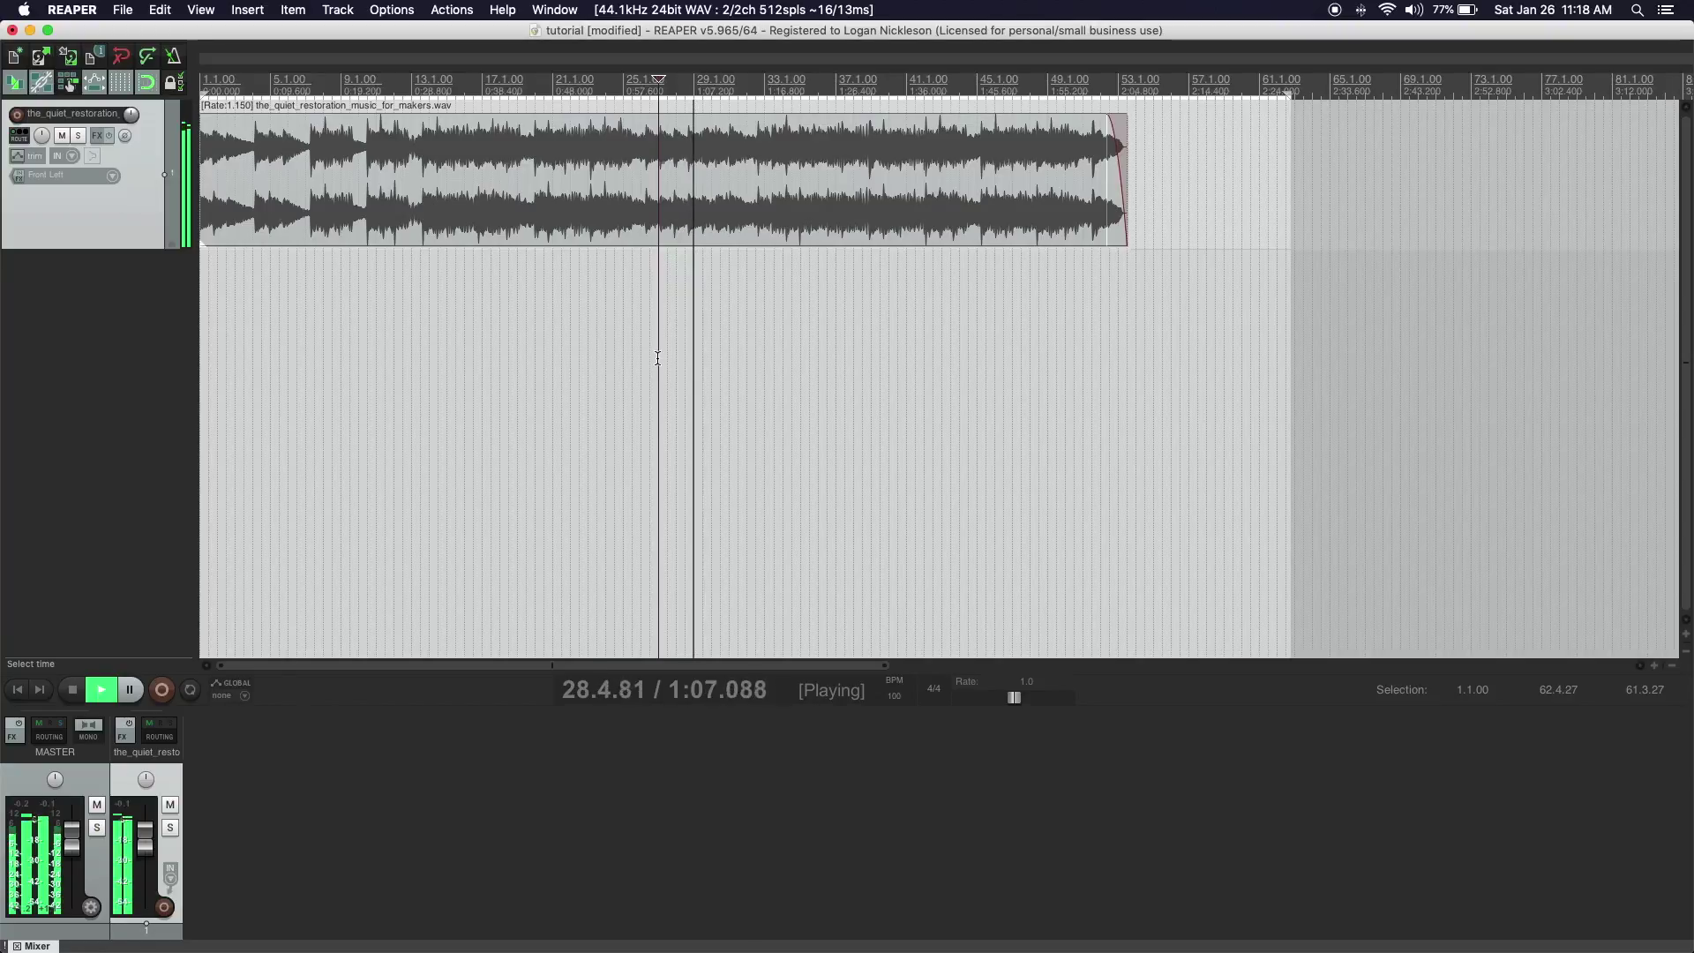
key(space)
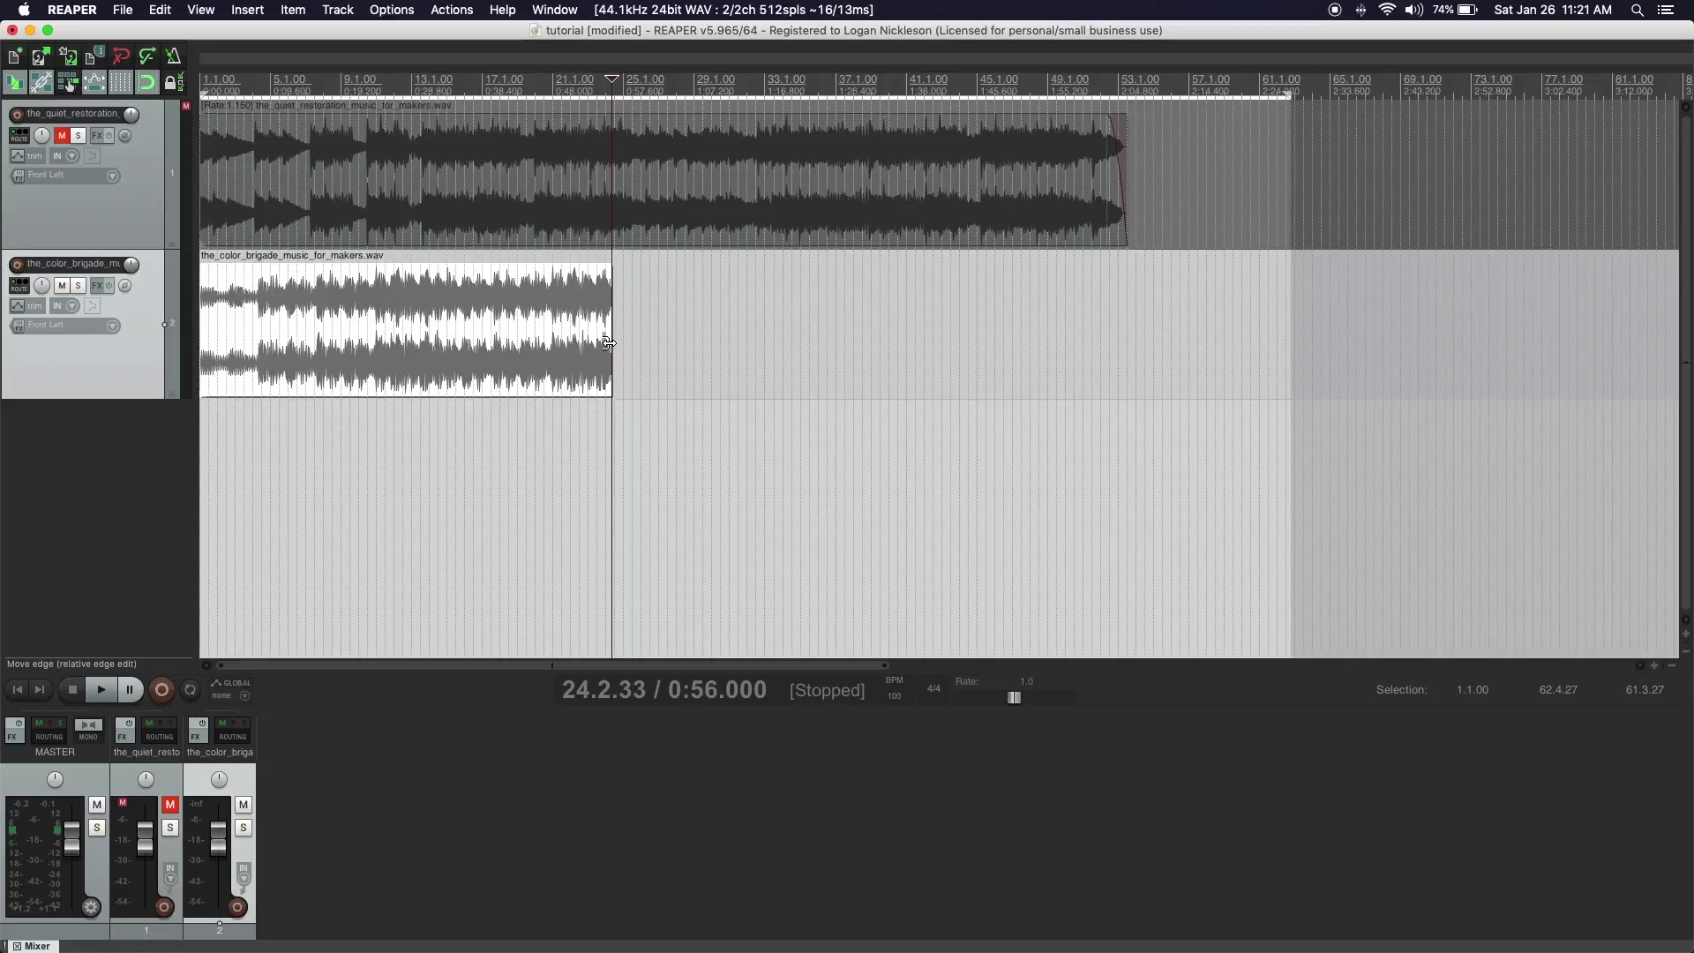
Extend the color_brigade item to bar 49, trim it back to bar 24, and play from bar 23.
drag(609, 338, 1181, 343)
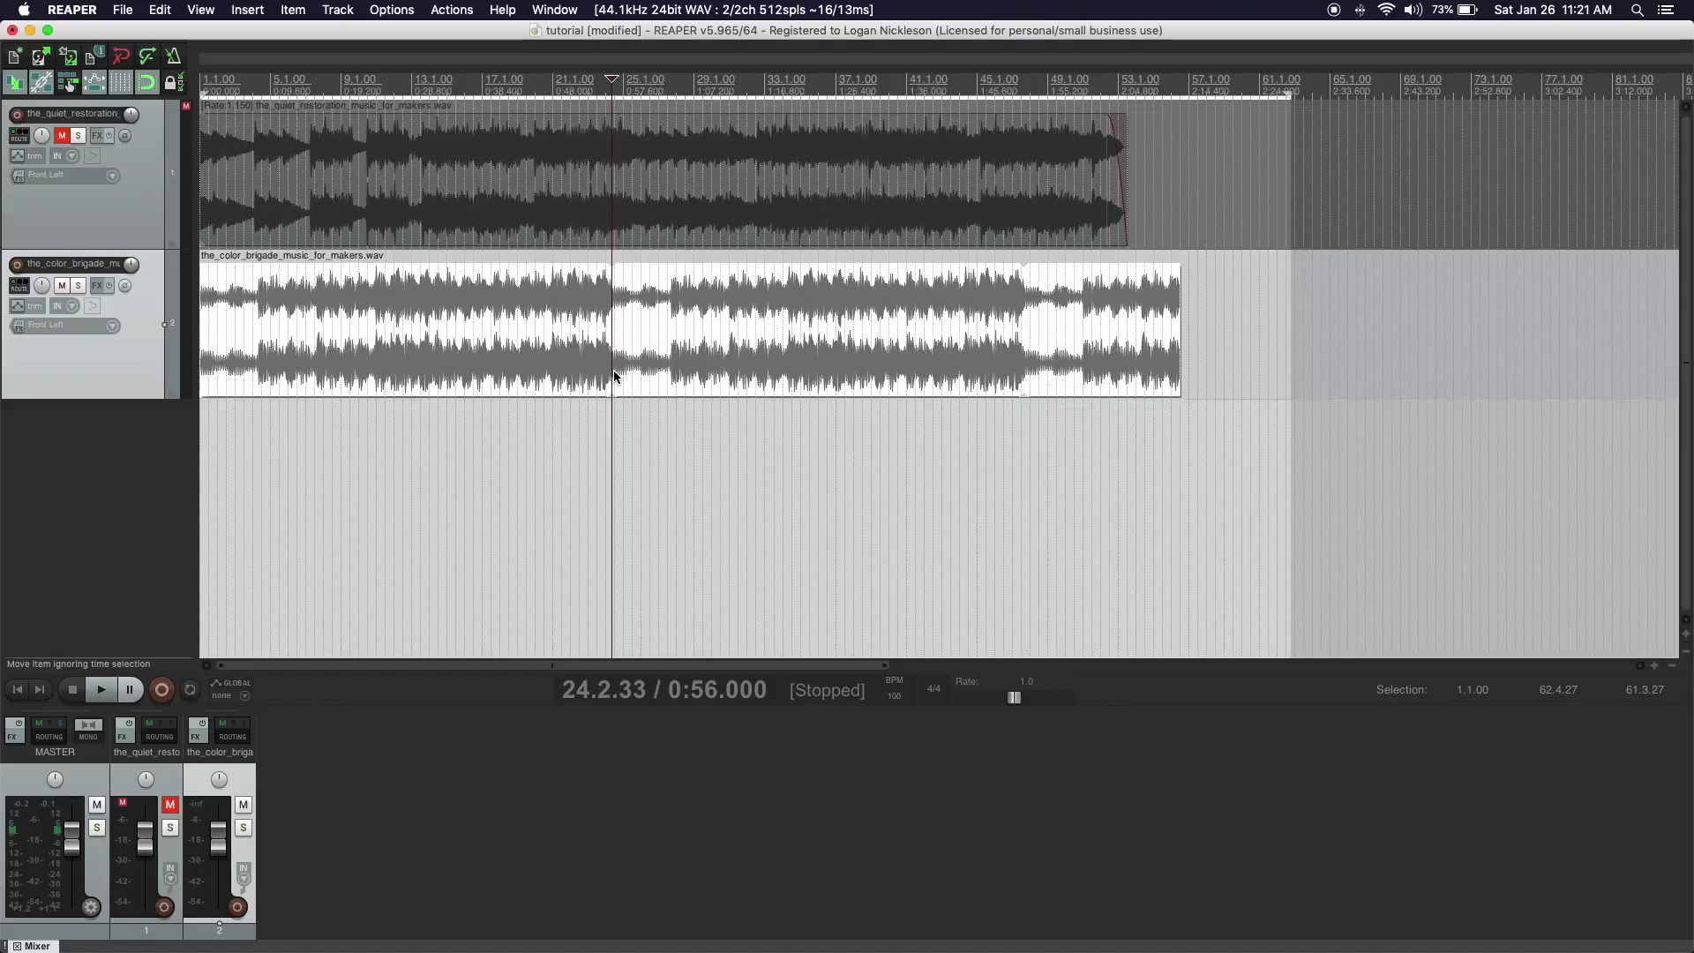
drag(1177, 322, 605, 340)
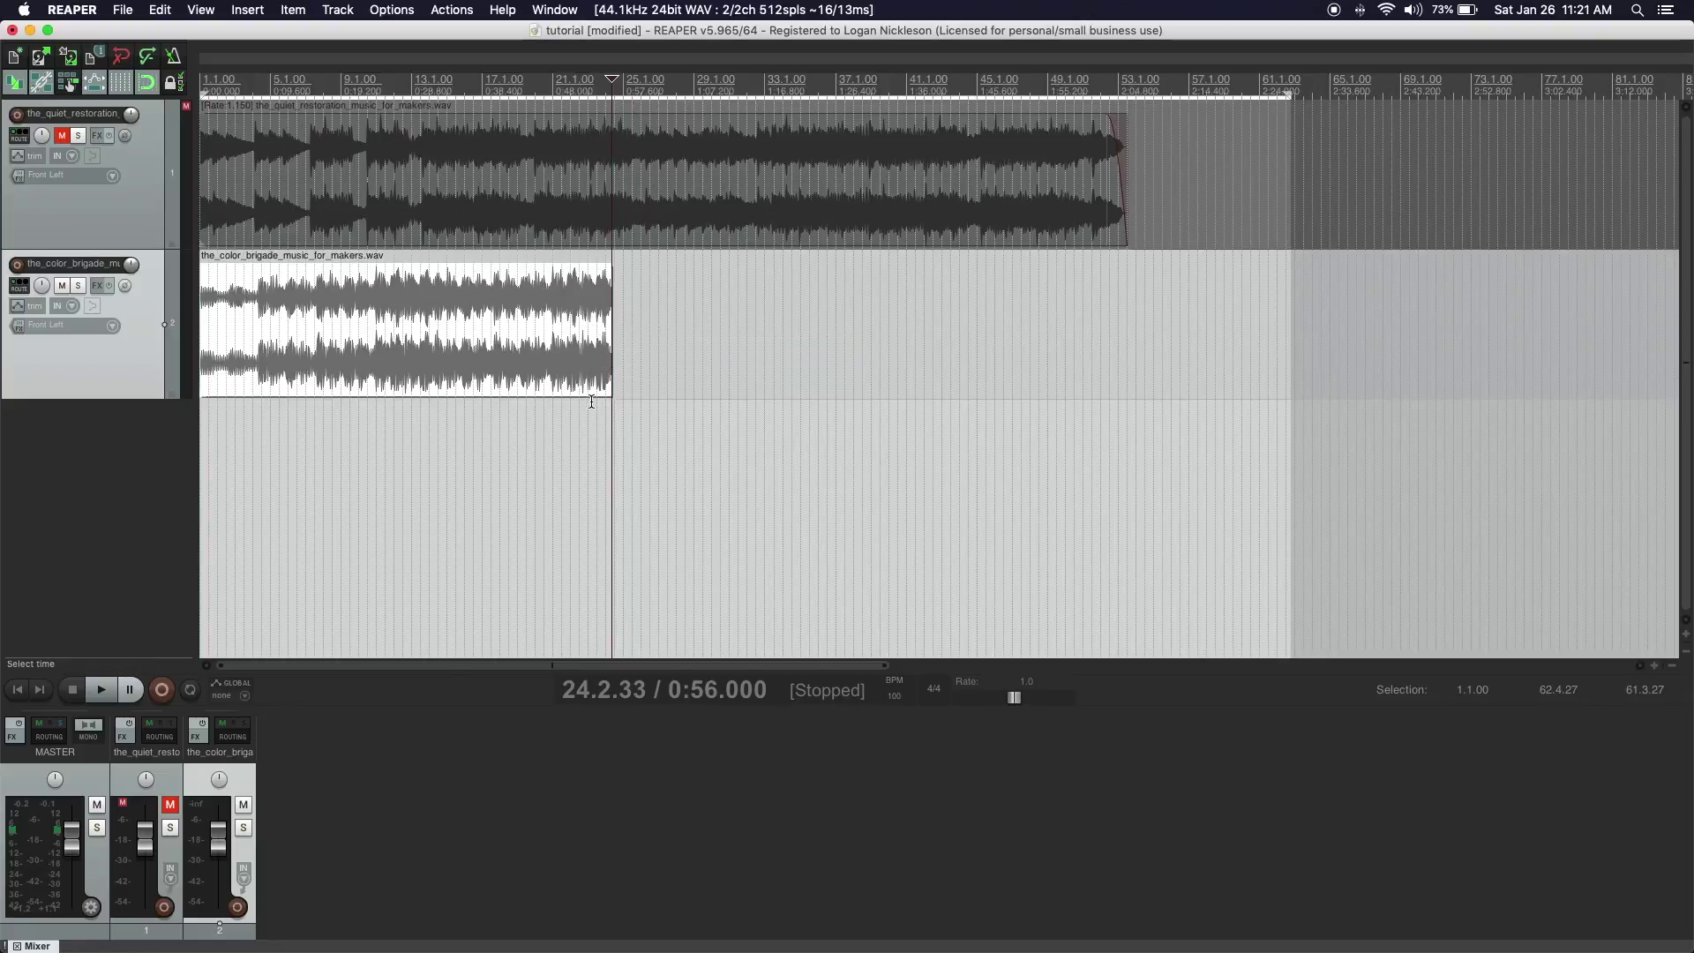
click(590, 409)
key(space)
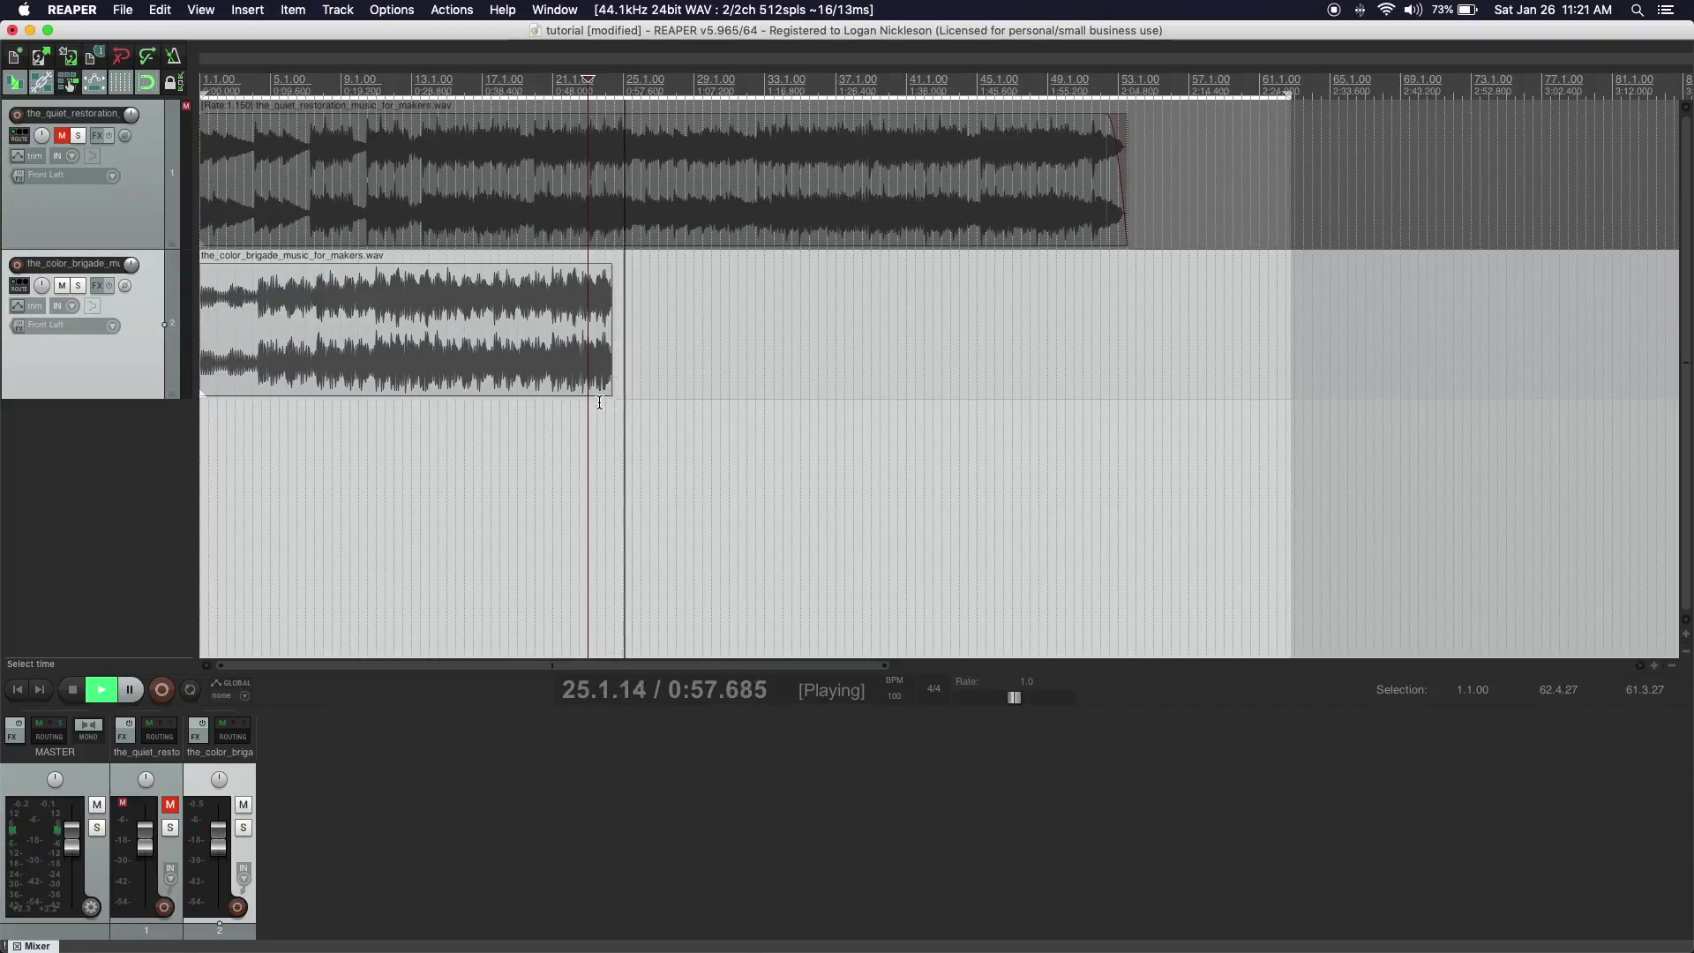
key(space)
Lengthen the color_brigade item to about bar 50 and play the loop from bar 23.
drag(613, 342, 1092, 342)
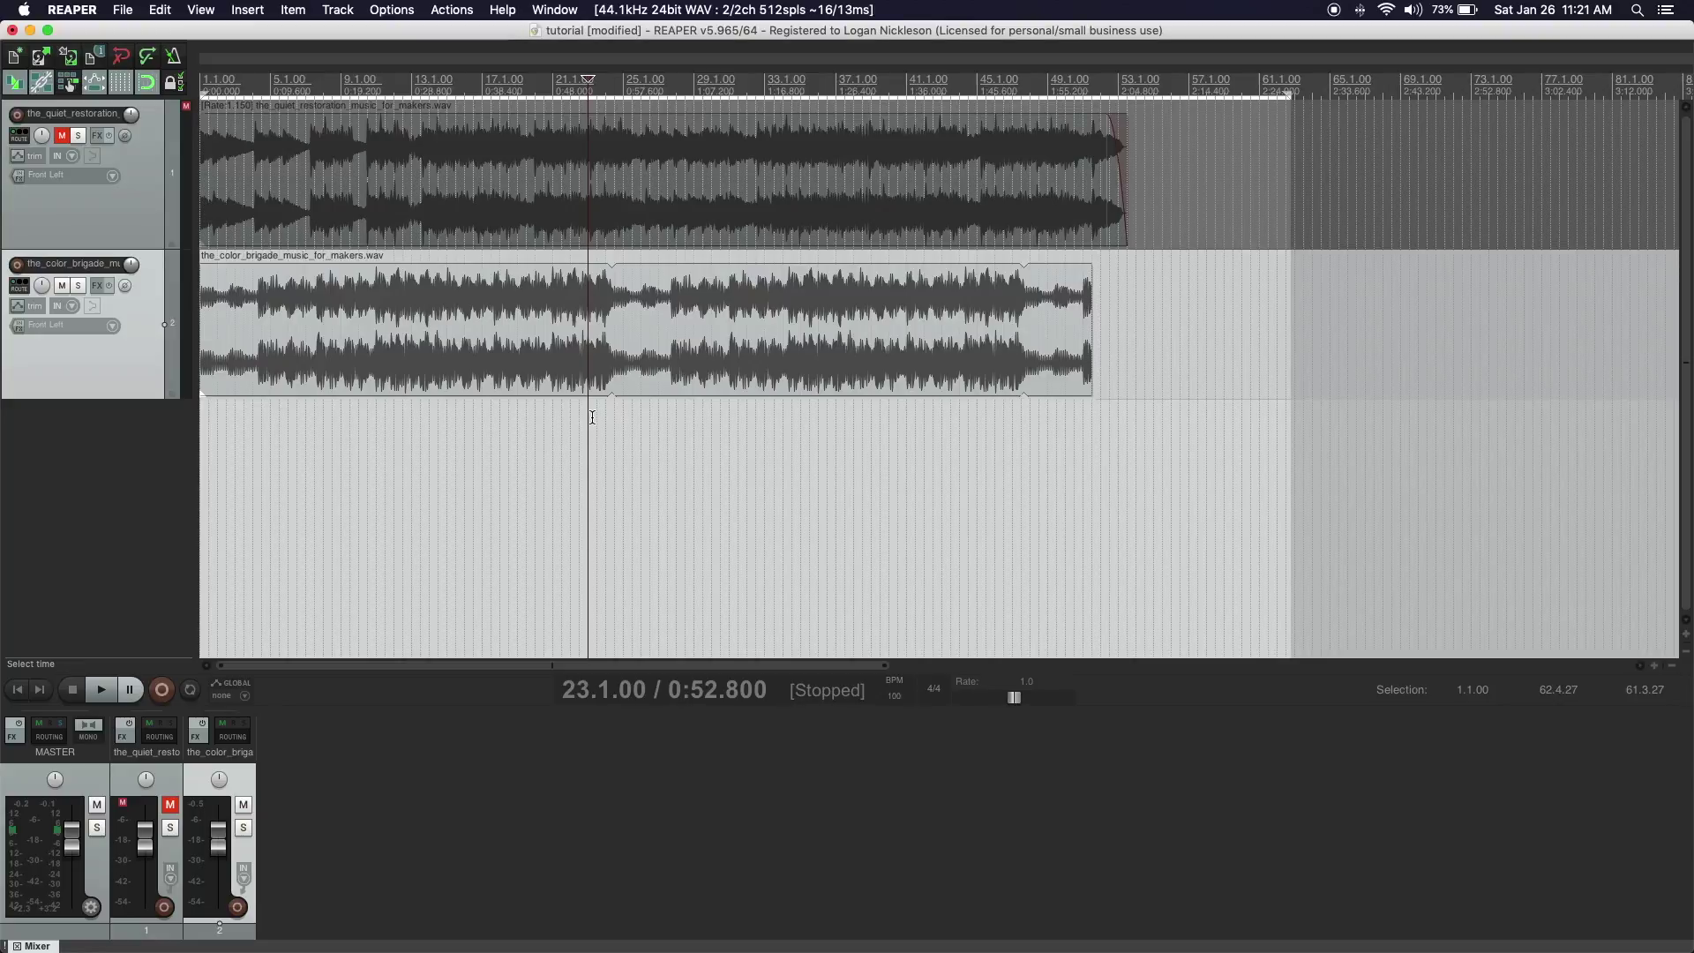
key(space)
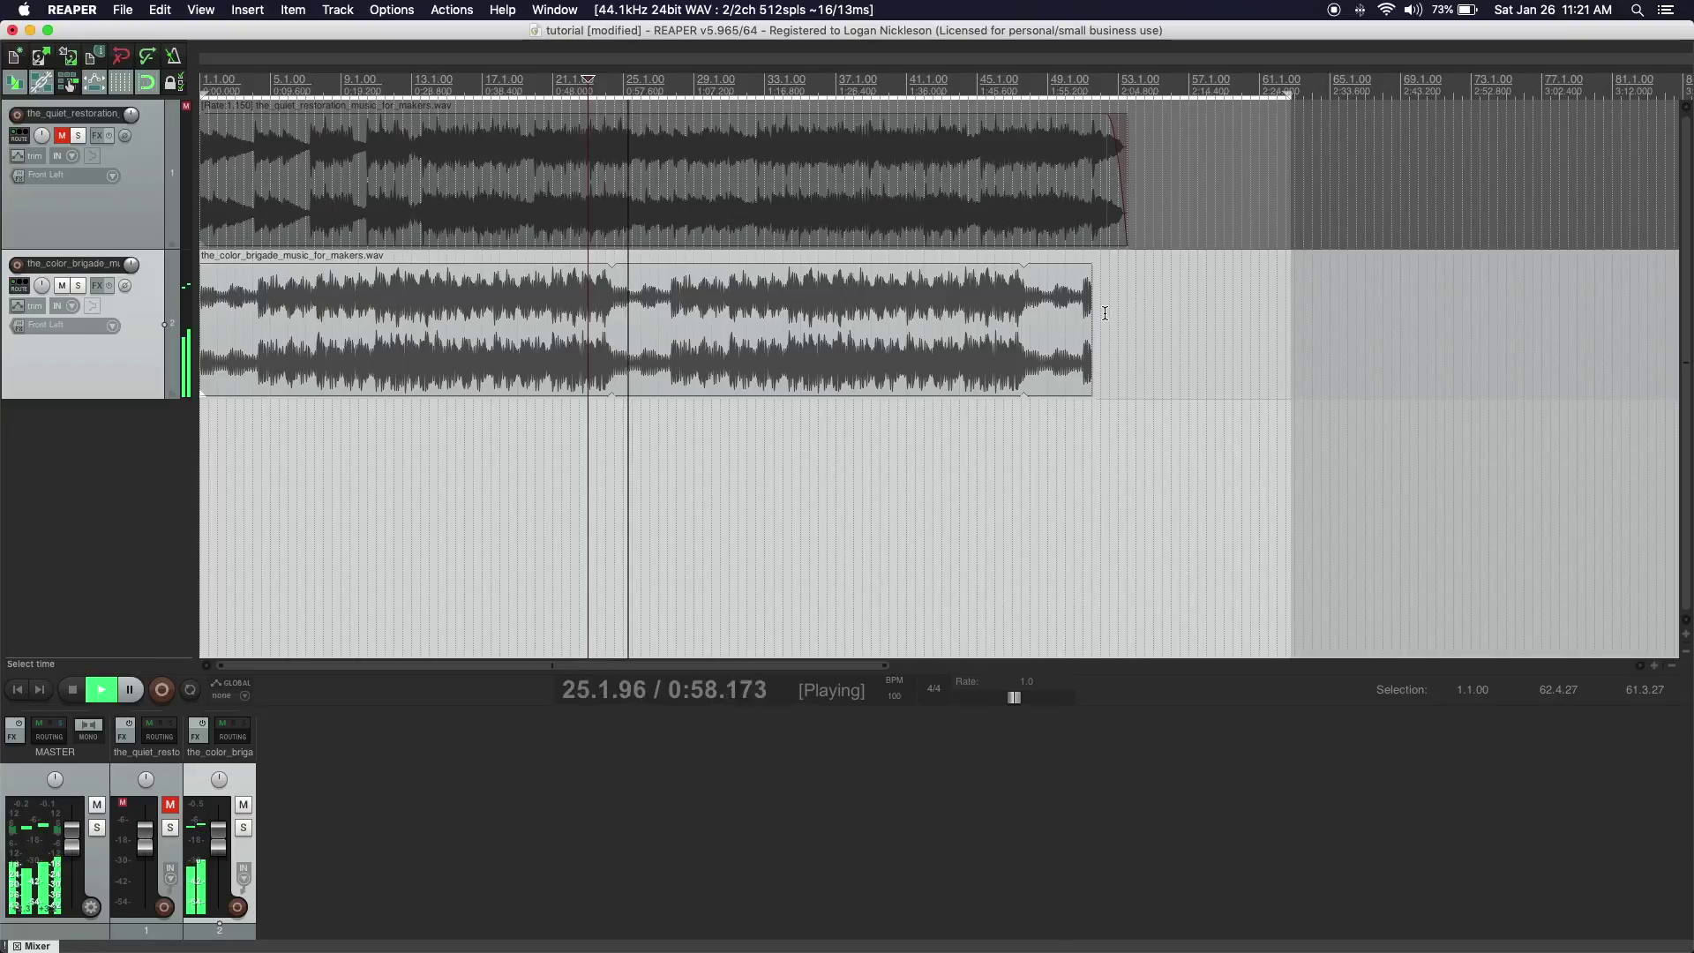
key(space)
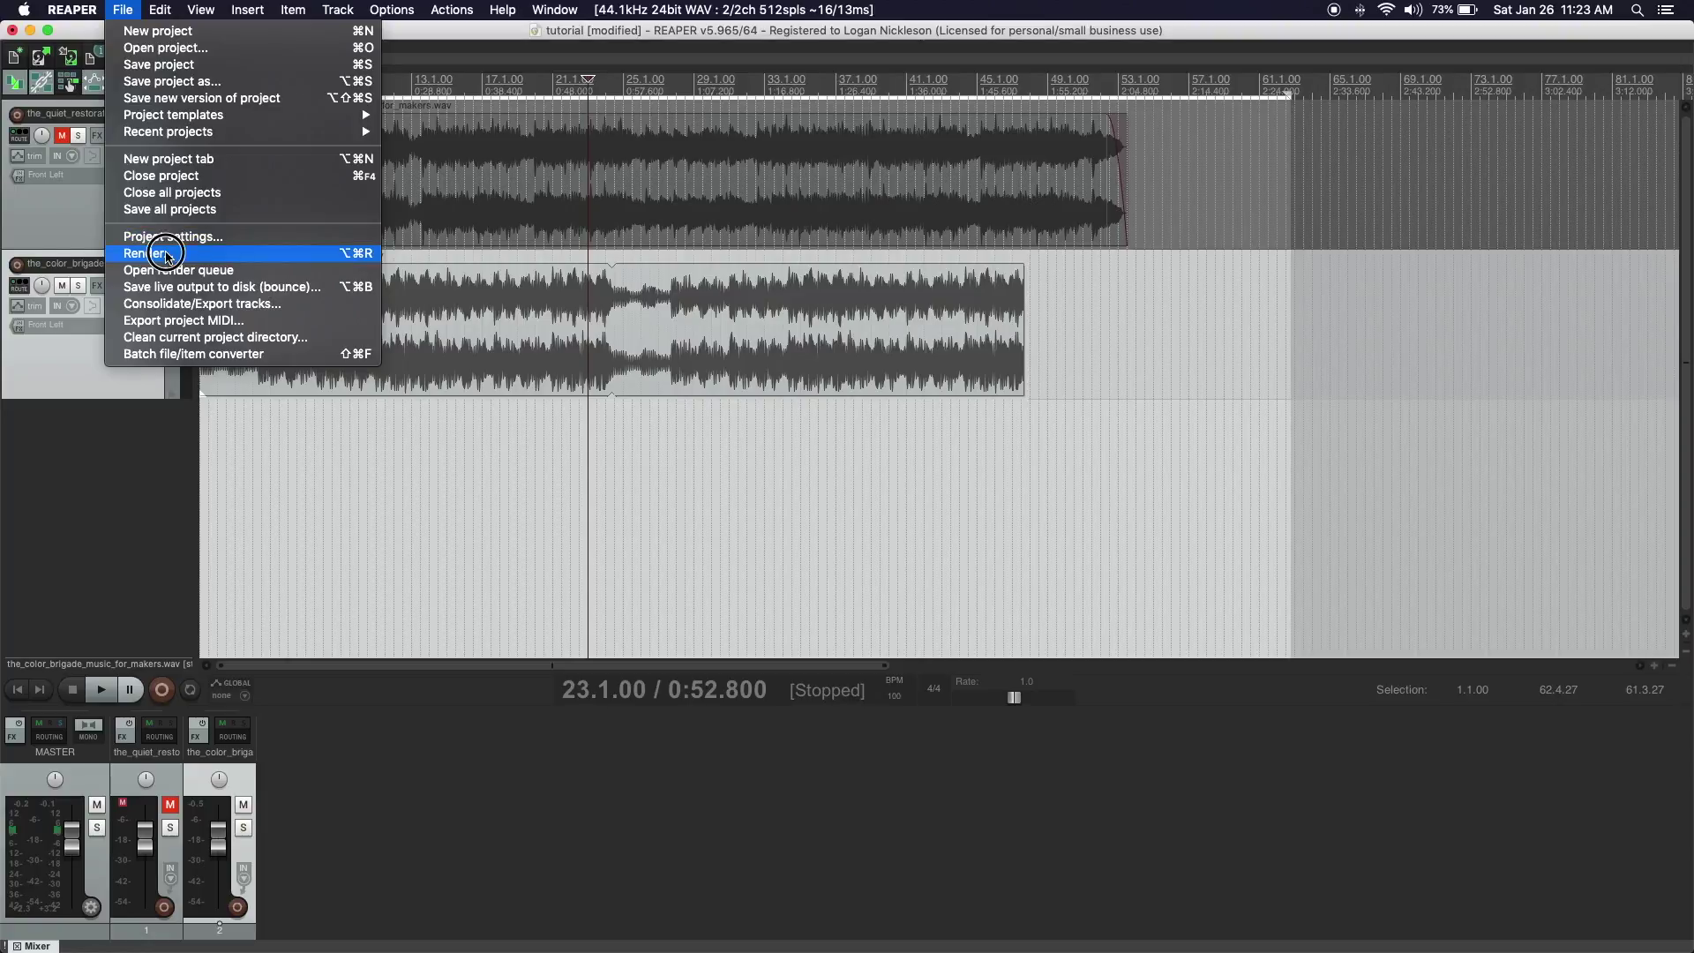
Open Render to File, name the output my-custom-track, and leave resample mode on Good (192pt Sinc).
click(167, 256)
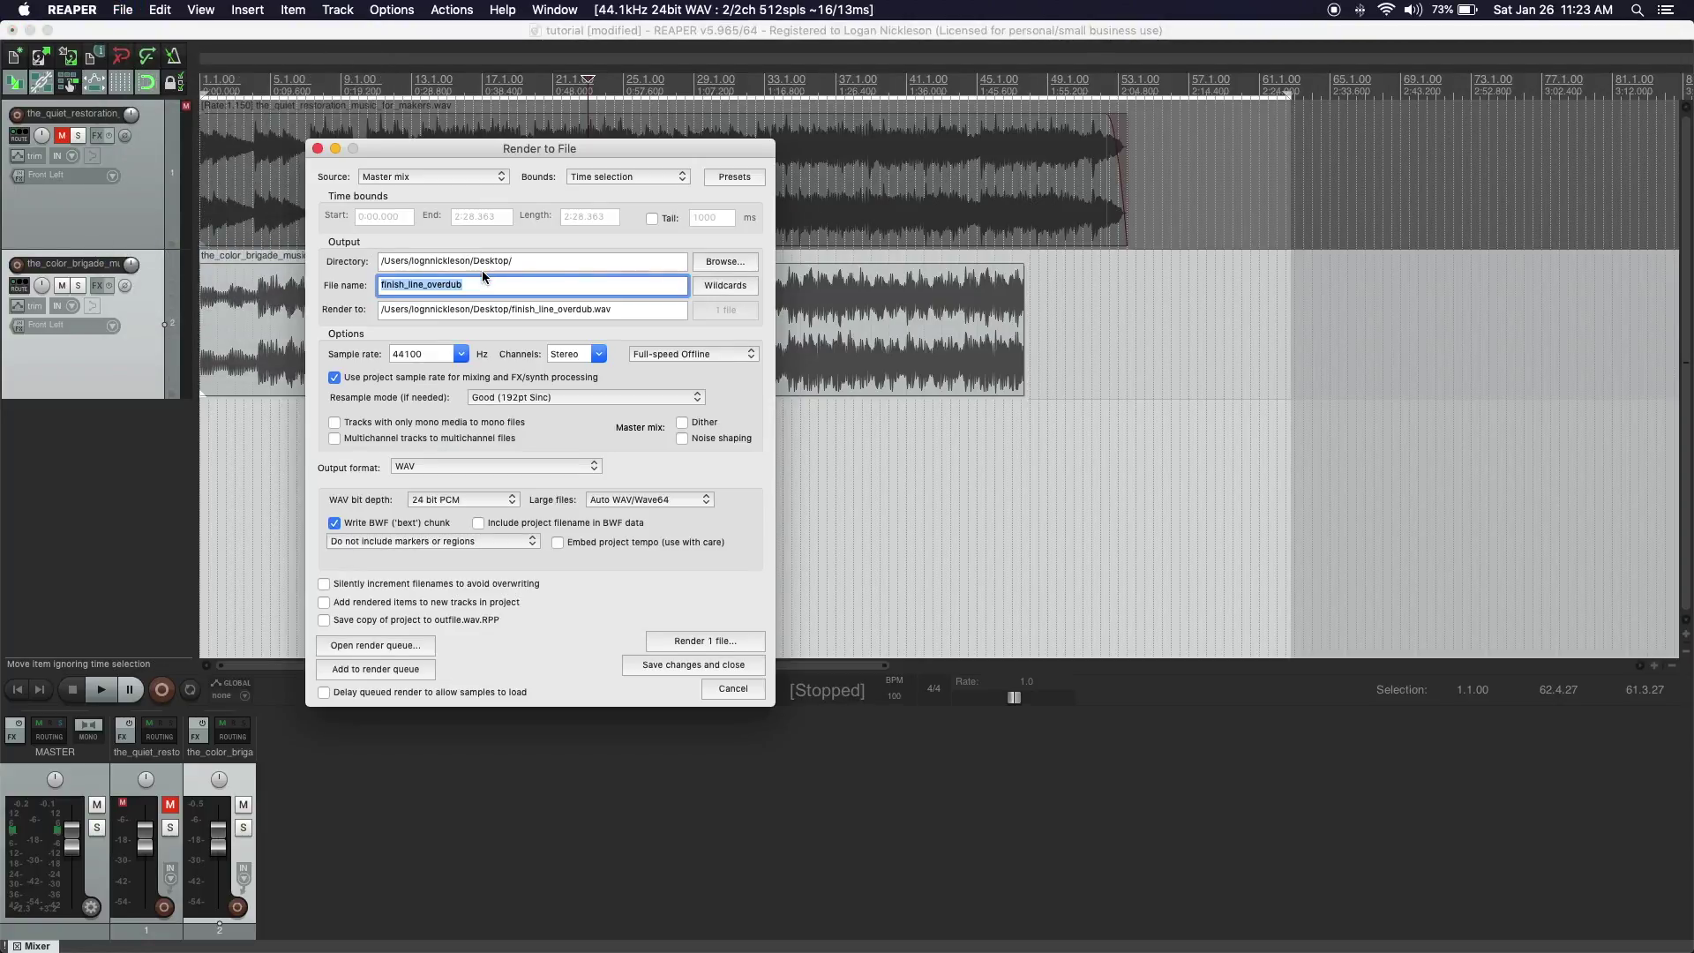
text(my-custom-track)
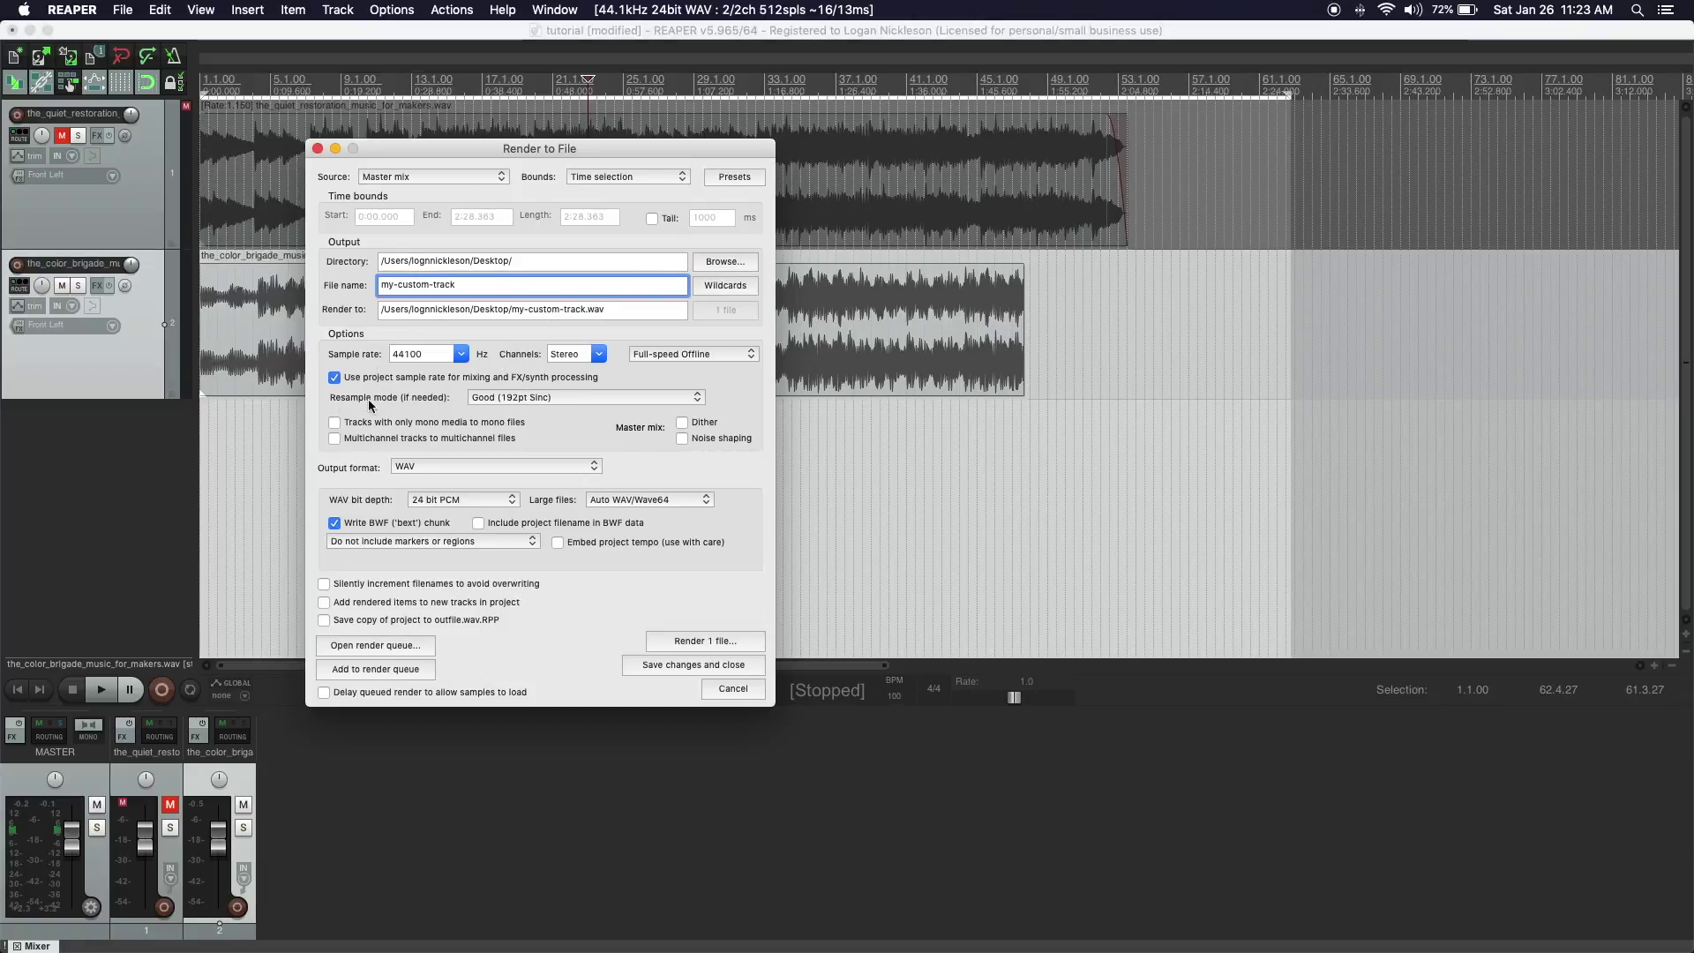
click(512, 398)
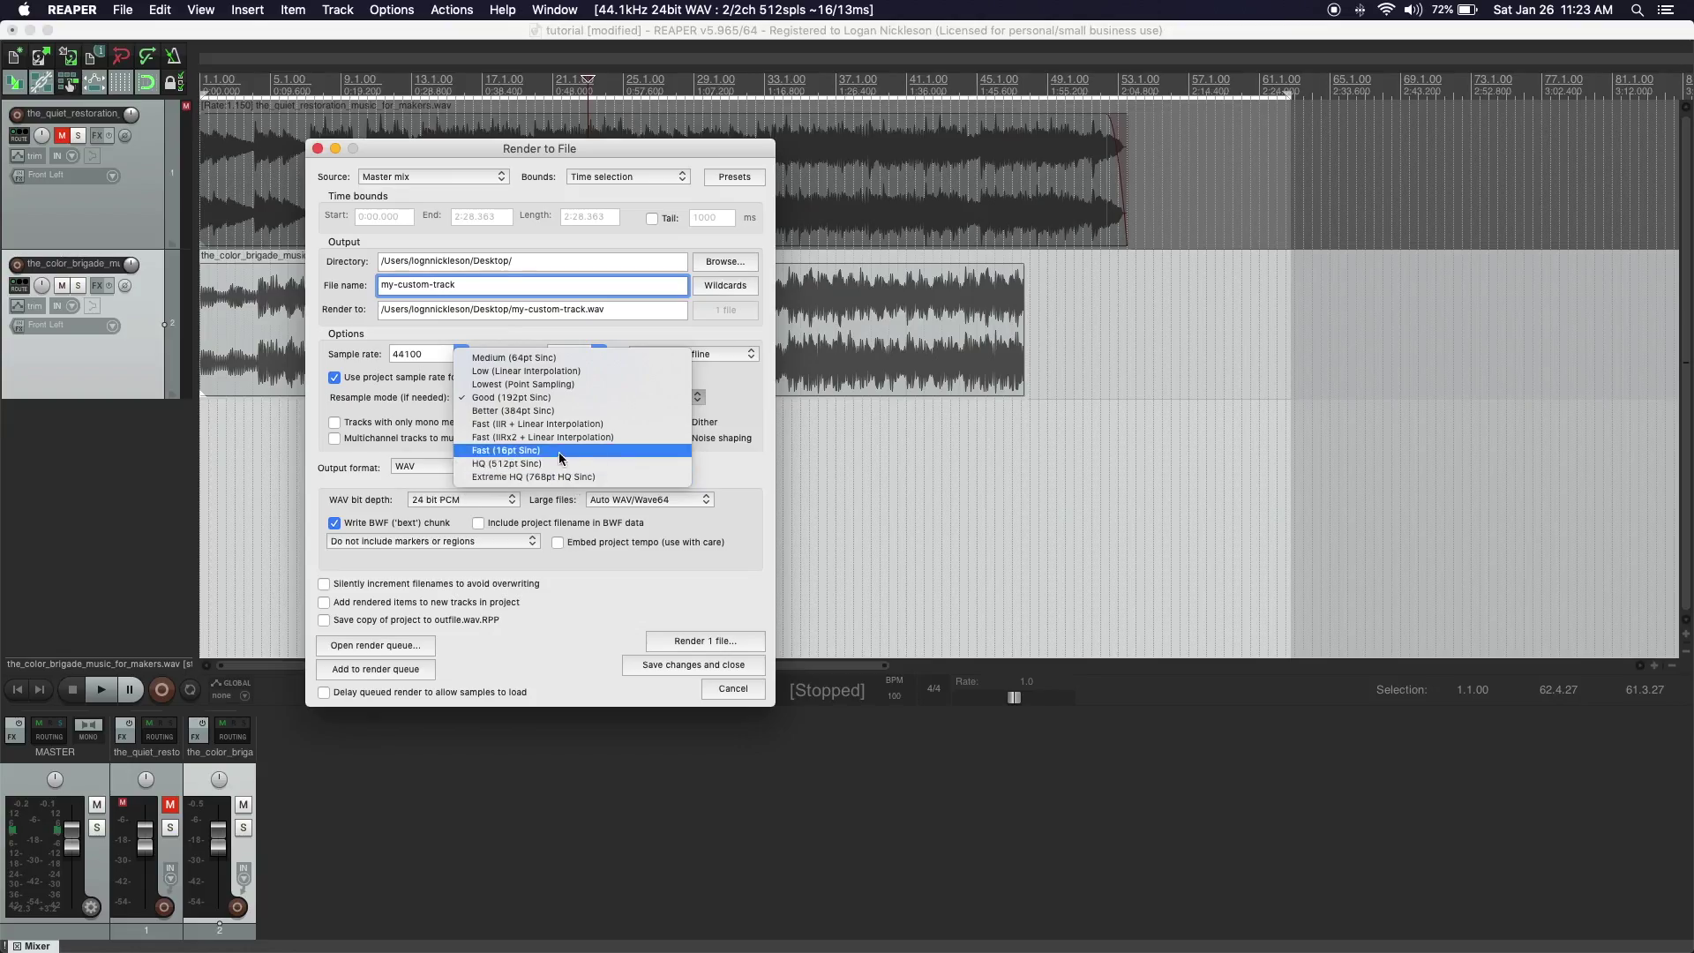
click(719, 408)
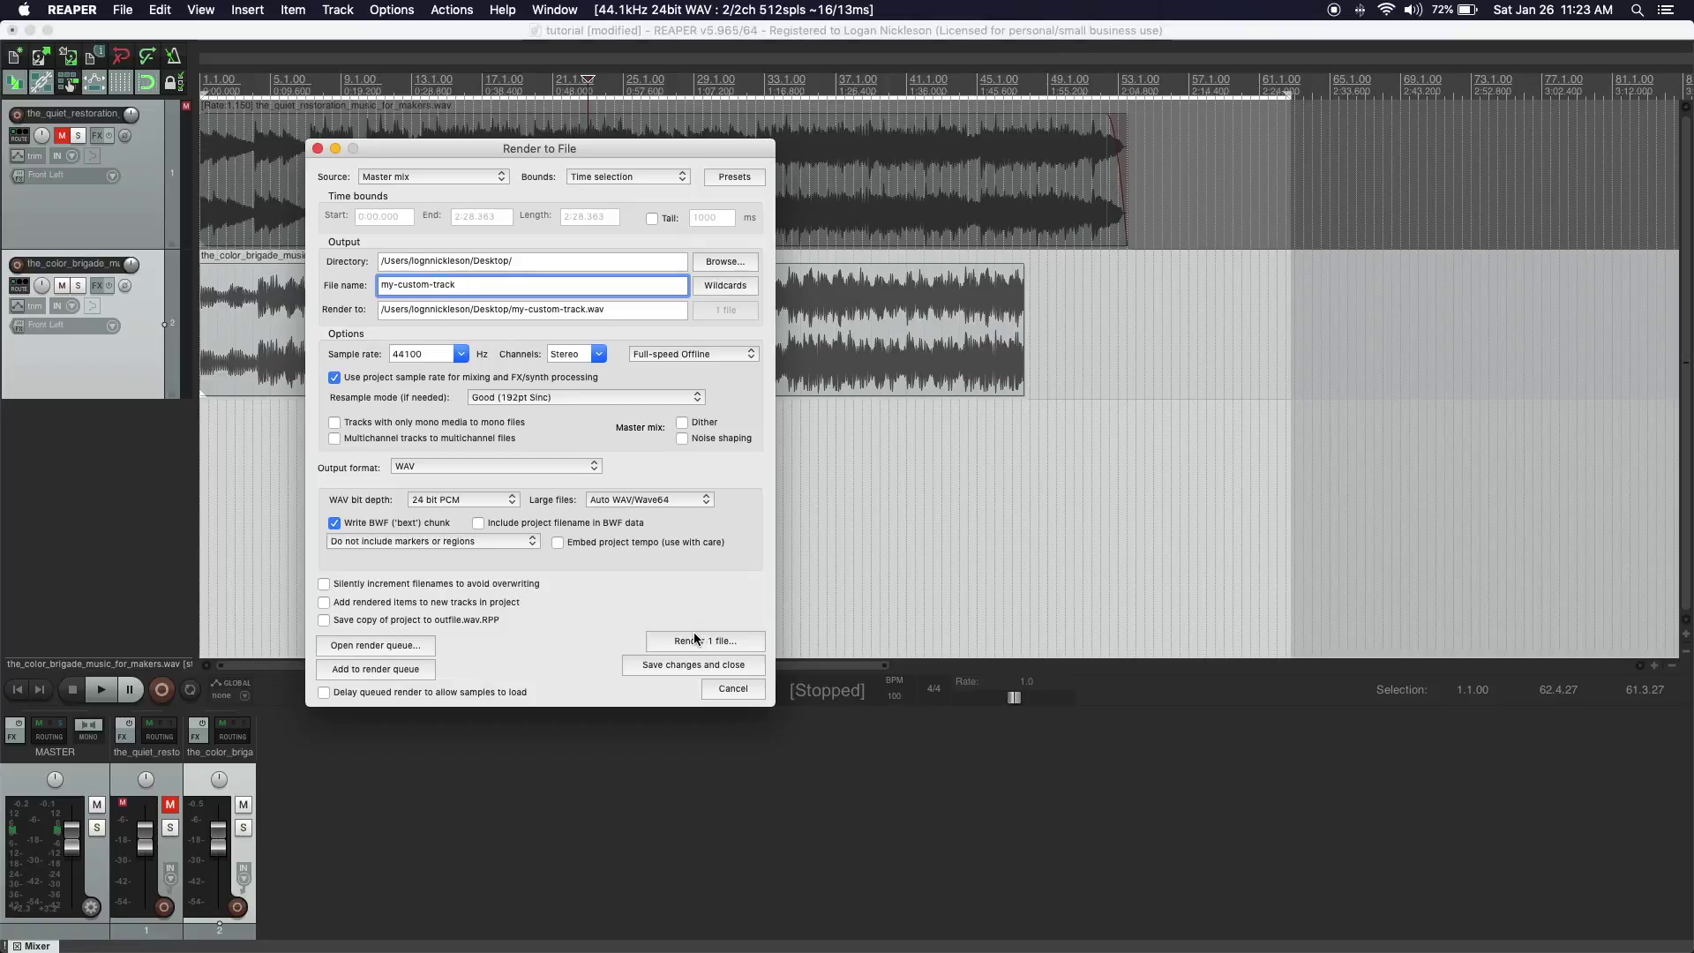